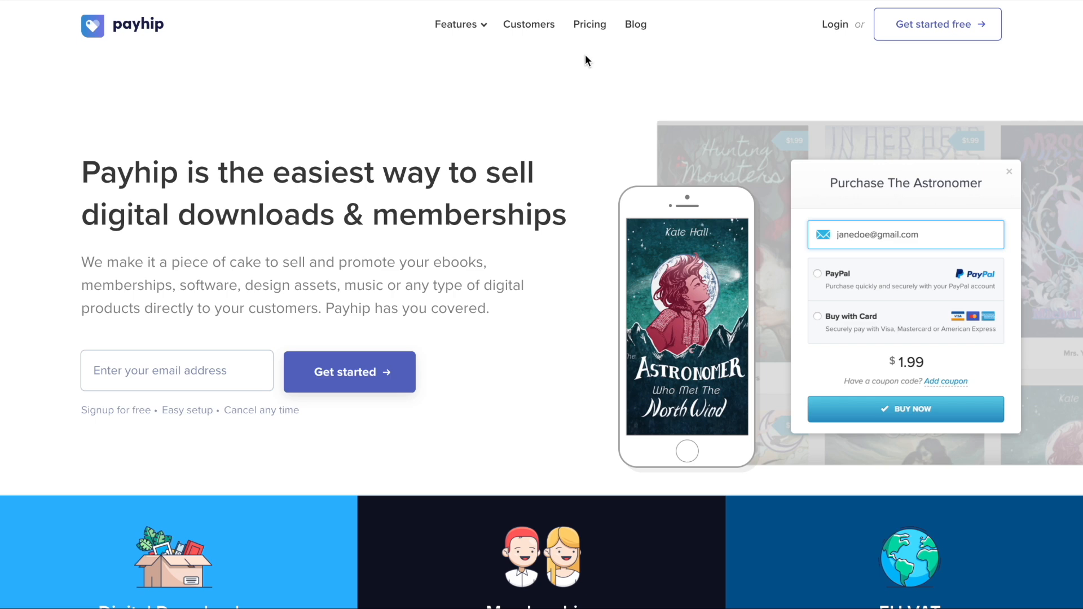
Sign up for a free account from the pricing page, filling in the email address and account password.
{"action": "left_click", "coordinate": [588, 26]}
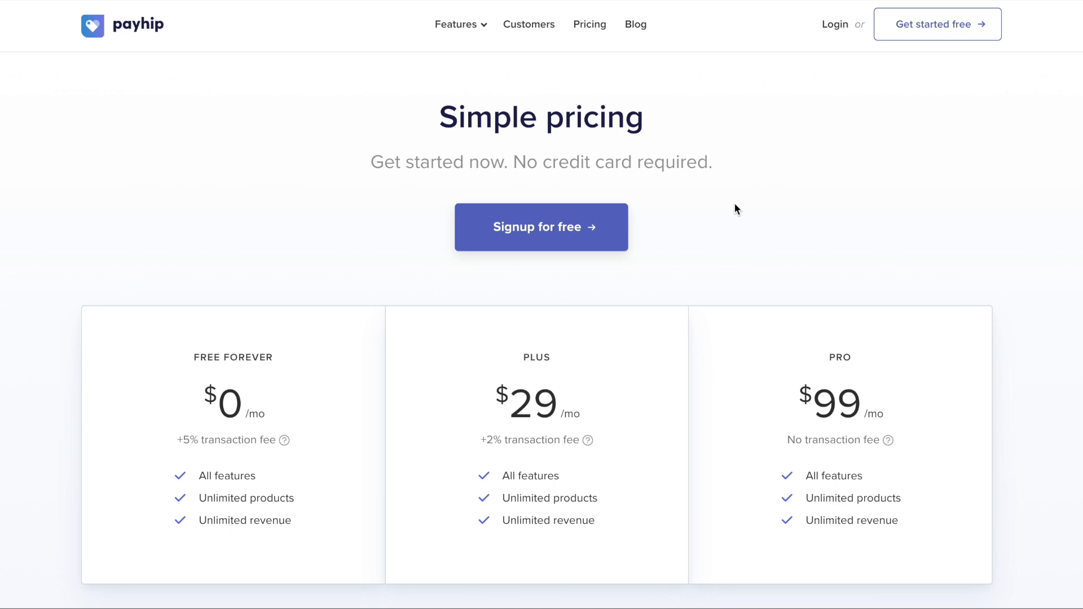
{"action": "left_click", "coordinate": [558, 243]}
{"action": "left_click", "coordinate": [529, 245]}
{"action": "left_click", "coordinate": [434, 423]}
{"action": "left_click", "coordinate": [615, 331]}
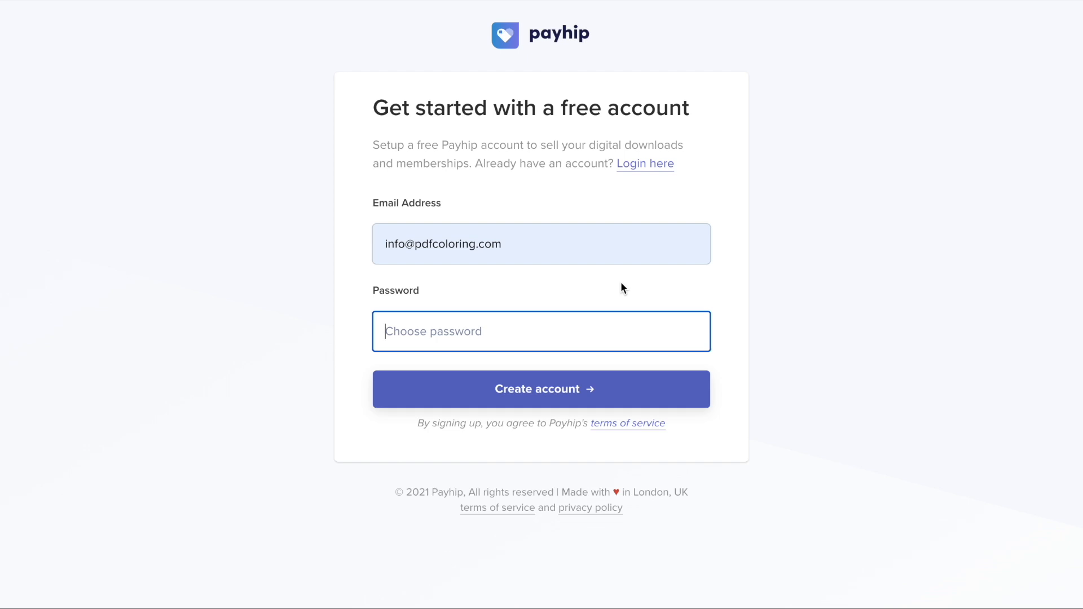
{"action": "key", "text": "ctrl+v"}
{"action": "left_click", "coordinate": [536, 389]}
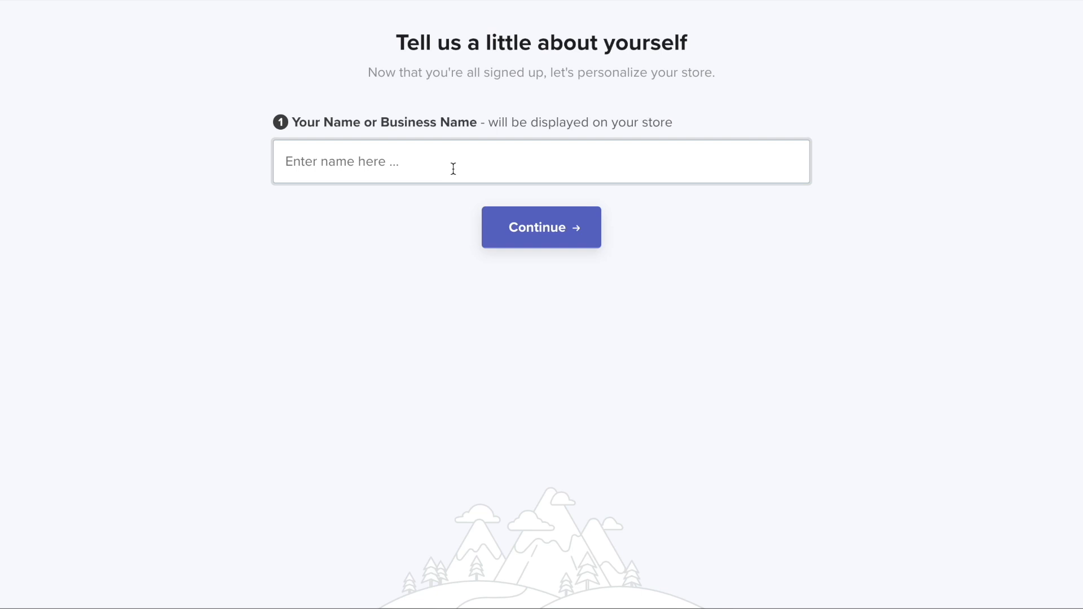
Enter the business name, use PDFColoring as the store username, and finish the store personalization.
{"action": "left_click", "coordinate": [452, 168]}
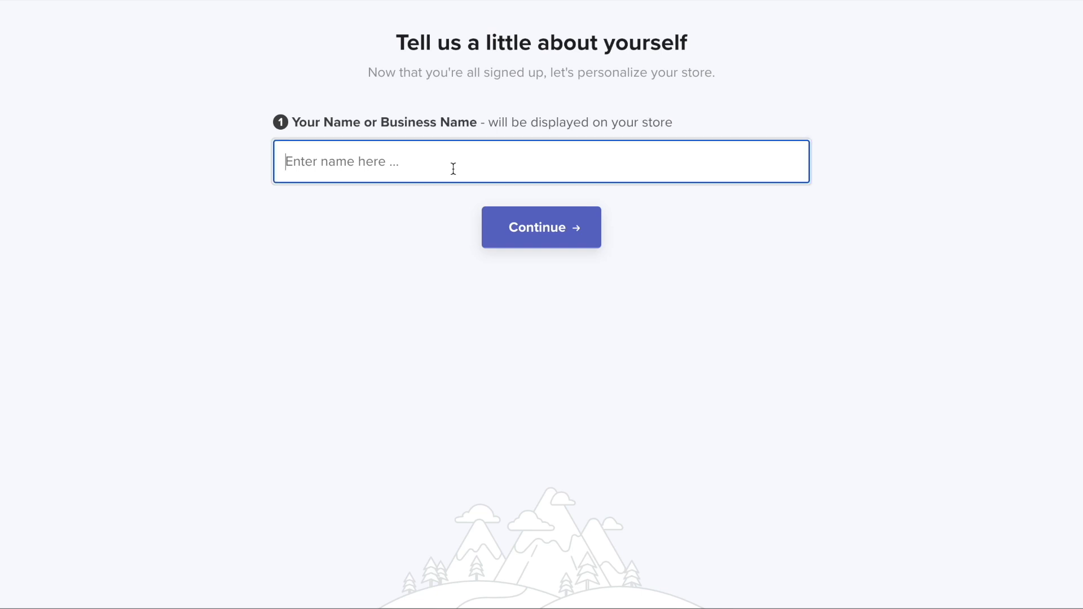
{"action": "left_click", "coordinate": [540, 226]}
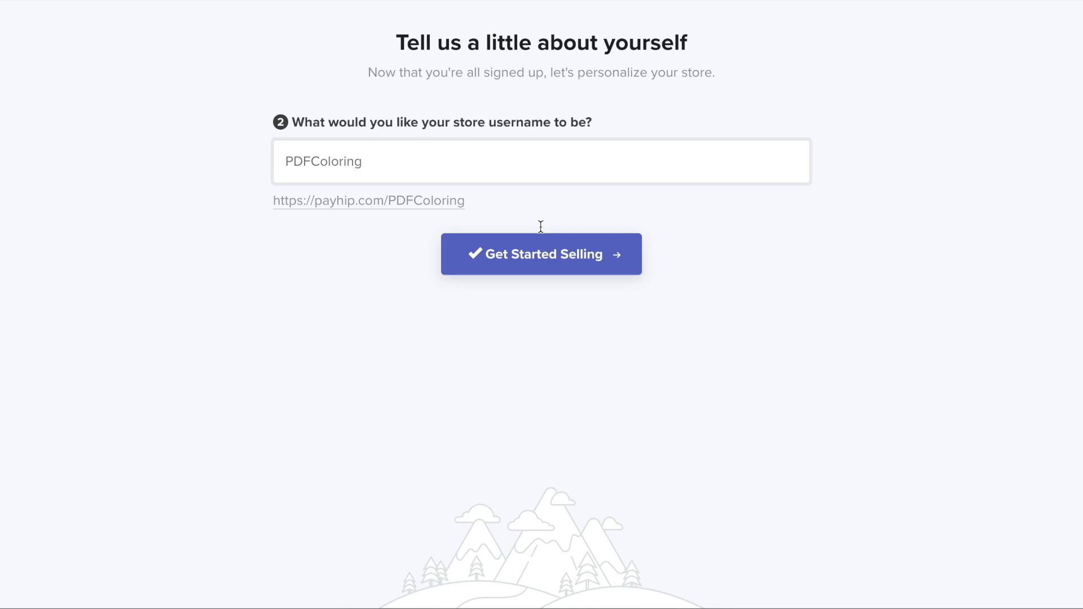
{"action": "left_click", "coordinate": [563, 258]}
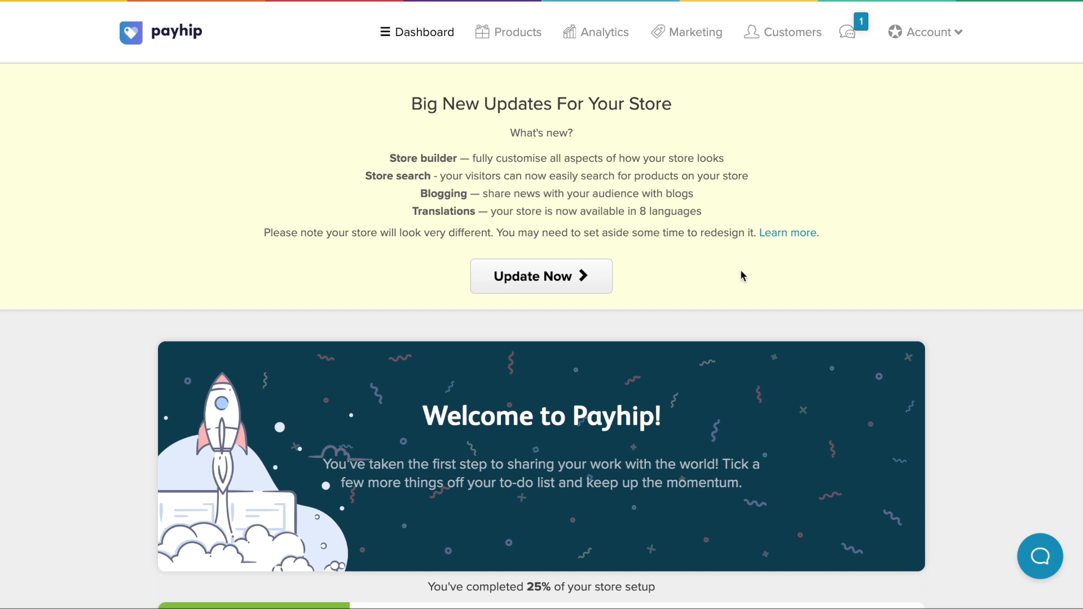
Review the dashboard's store setup progress, store essentials and finishing touches.
{"action": "scroll", "coordinate": [742, 275], "scroll_direction": "down", "scroll_amount": 1}
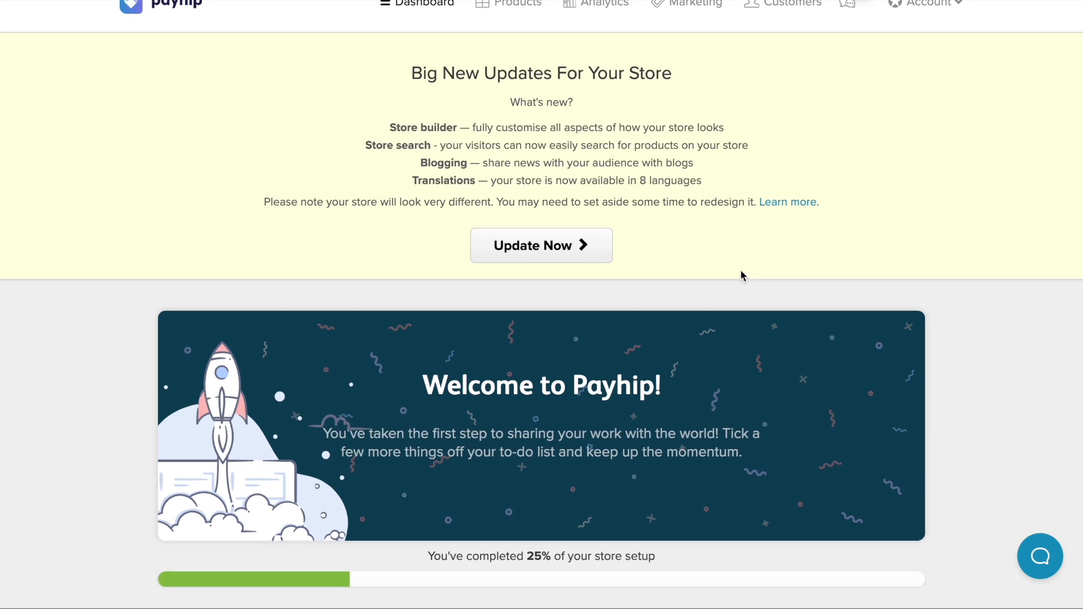
{"action": "scroll", "coordinate": [742, 275], "scroll_direction": "down", "scroll_amount": 6}
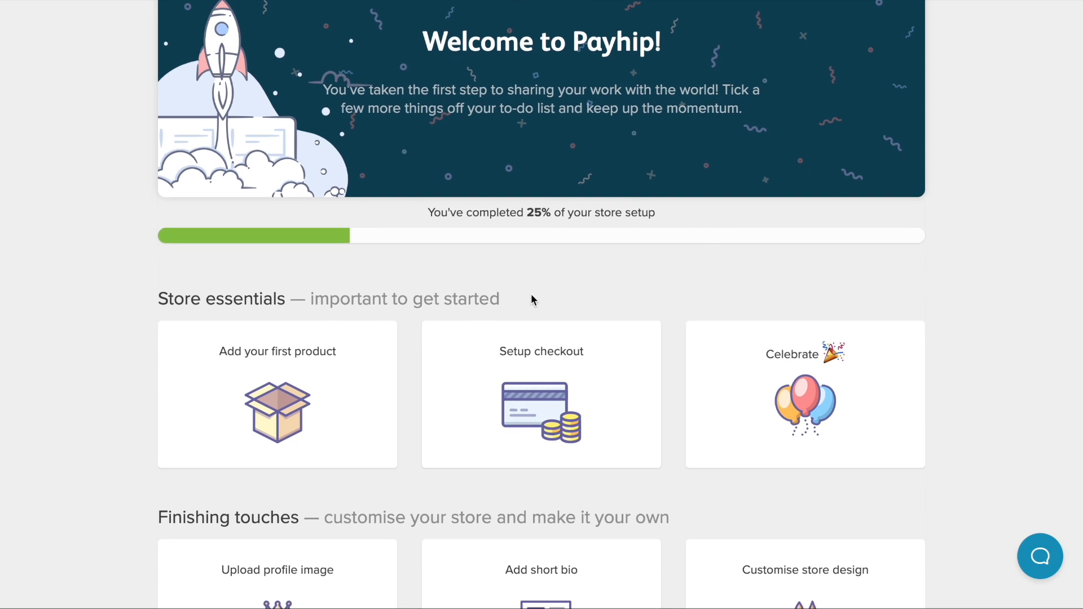
{"action": "scroll", "coordinate": [533, 299], "scroll_direction": "up", "scroll_amount": 2}
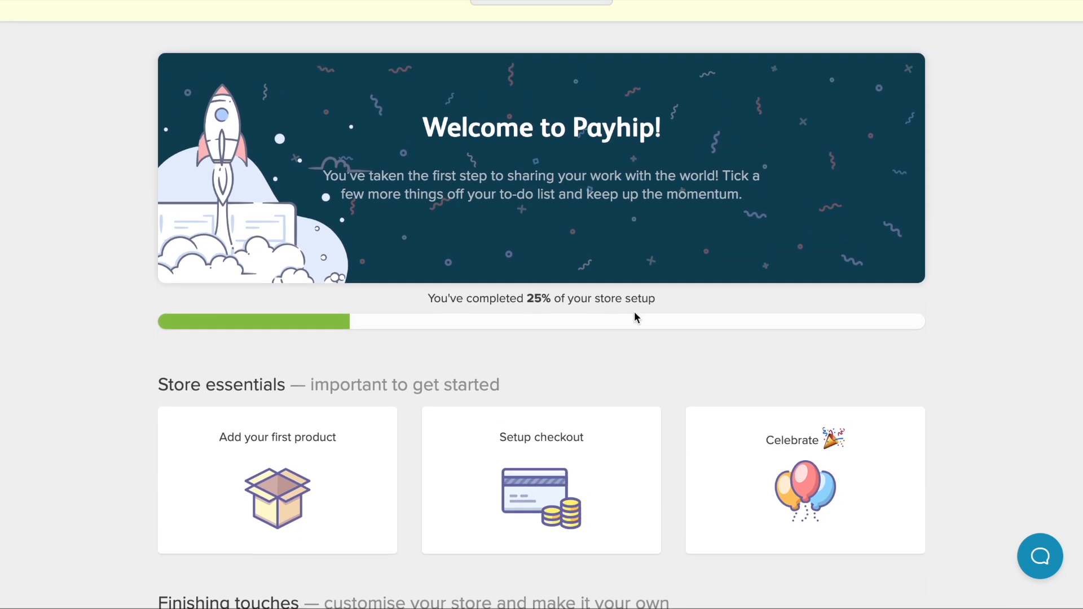
{"action": "scroll", "coordinate": [635, 318], "scroll_direction": "down", "scroll_amount": 2}
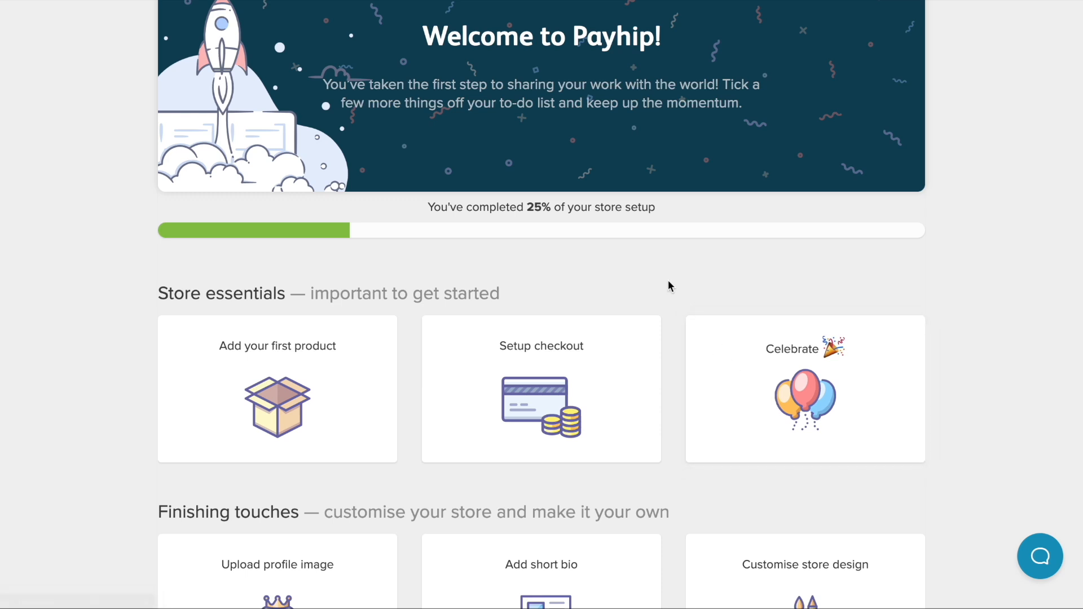
{"action": "scroll", "coordinate": [670, 286], "scroll_direction": "down", "scroll_amount": 1}
{"action": "scroll", "coordinate": [668, 286], "scroll_direction": "down", "scroll_amount": 3}
{"action": "scroll", "coordinate": [668, 286], "scroll_direction": "up", "scroll_amount": 1}
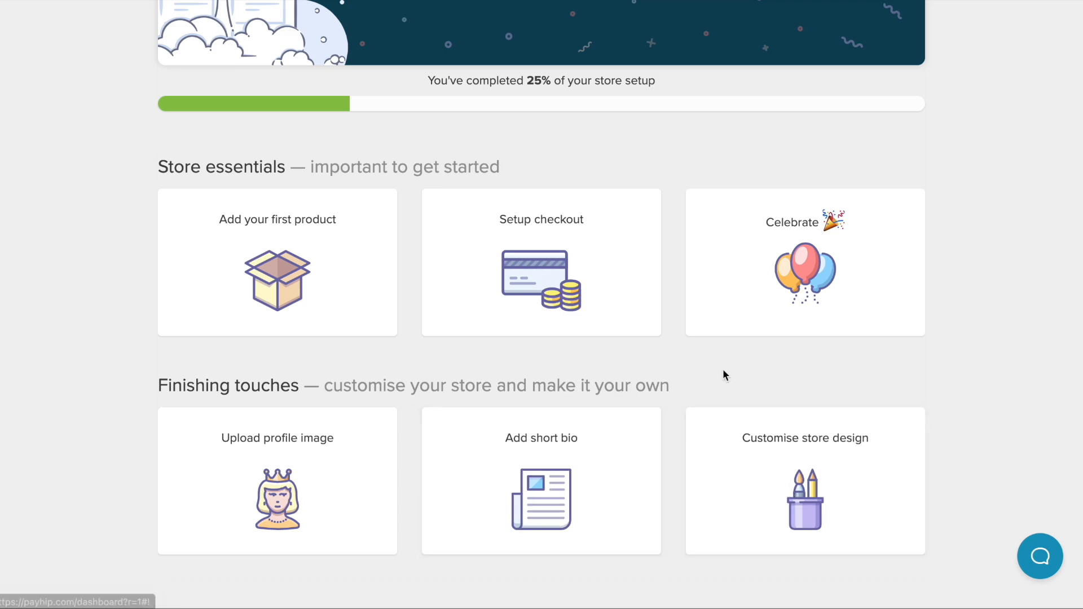
{"action": "scroll", "coordinate": [724, 375], "scroll_direction": "up", "scroll_amount": 8}
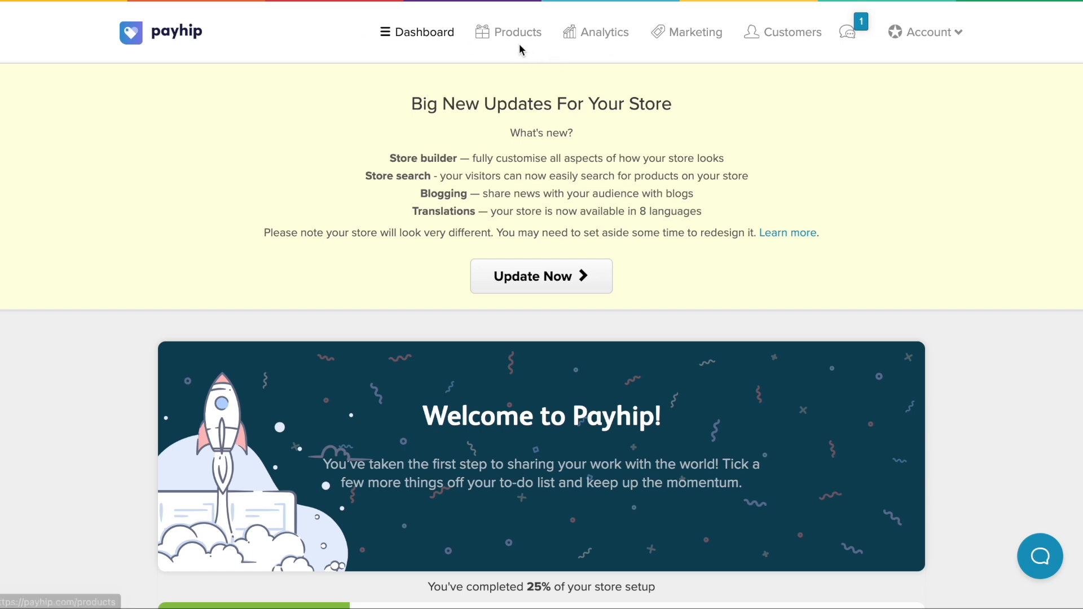
Start adding the store's first product as a digital product.
{"action": "scroll", "coordinate": [547, 54], "scroll_direction": "down", "scroll_amount": 8}
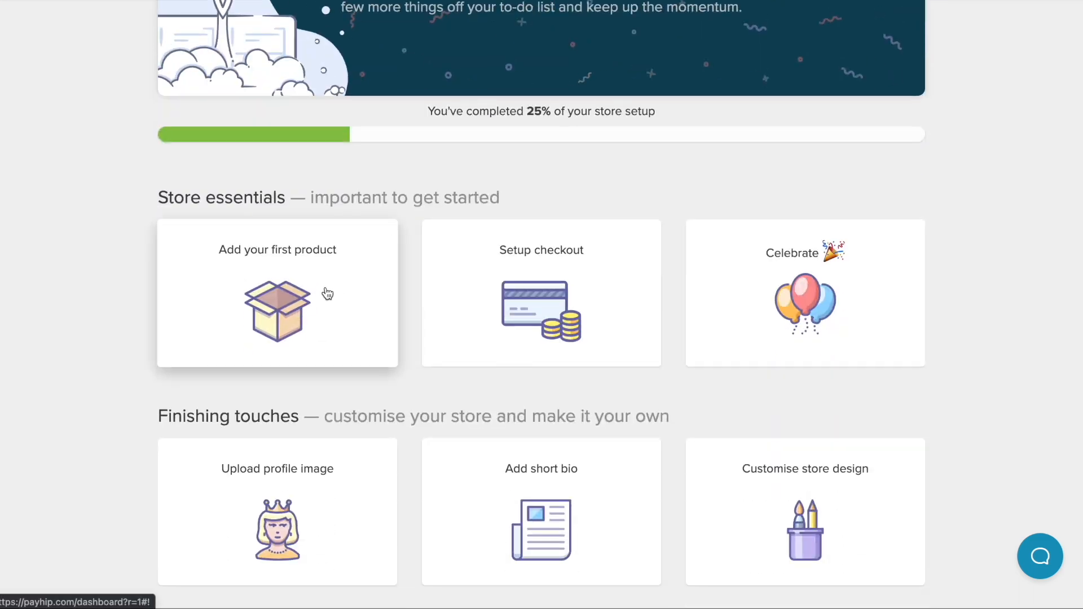
{"action": "left_click", "coordinate": [327, 294]}
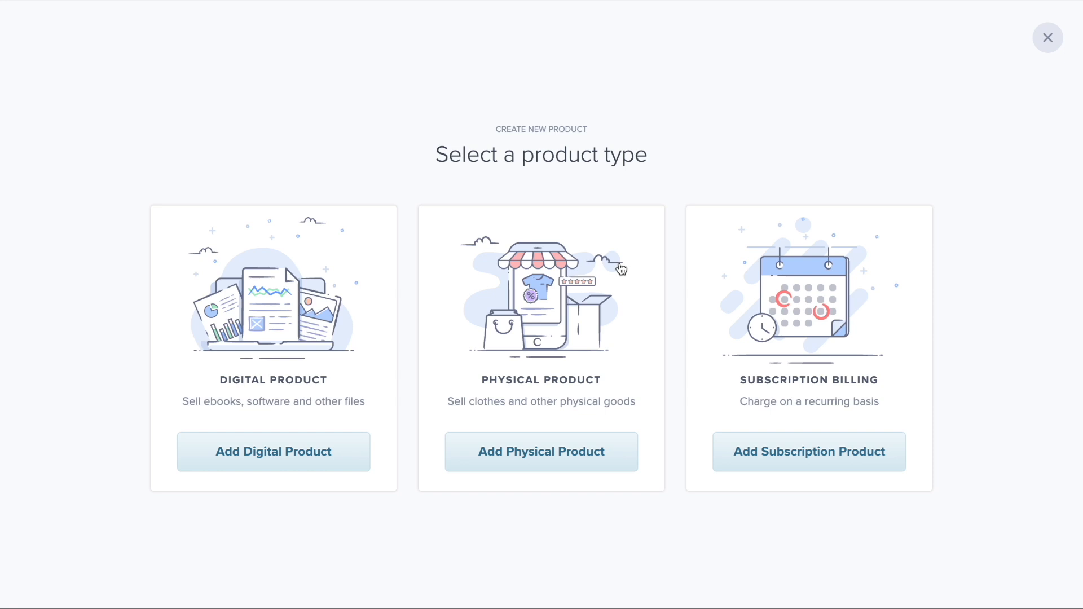
{"action": "left_click", "coordinate": [271, 468]}
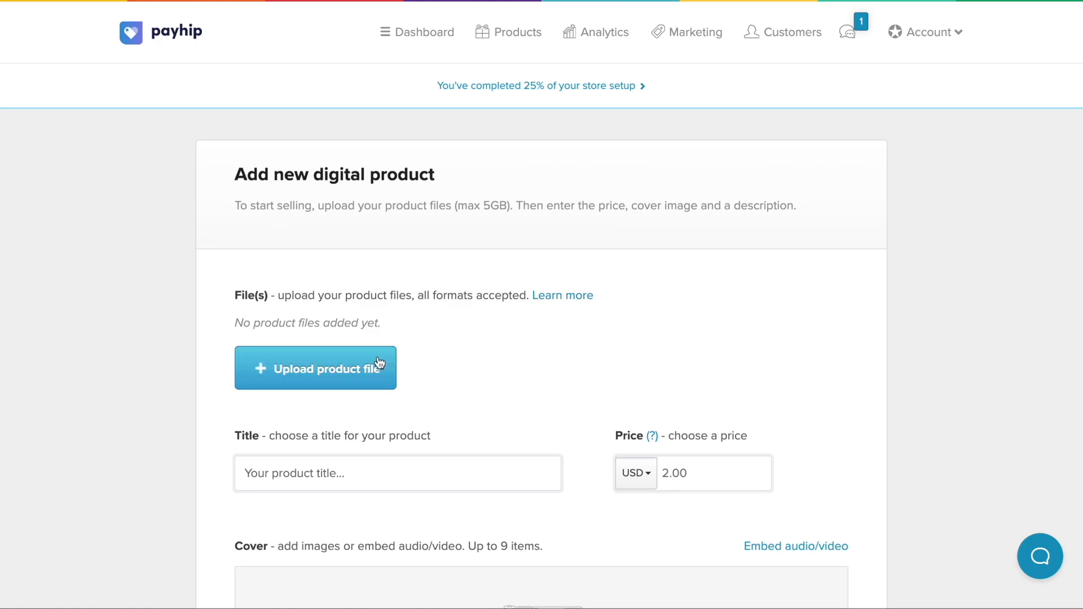
Upload printable mandala book.pdf from the Downloads folder as the product file.
{"action": "left_click", "coordinate": [364, 370]}
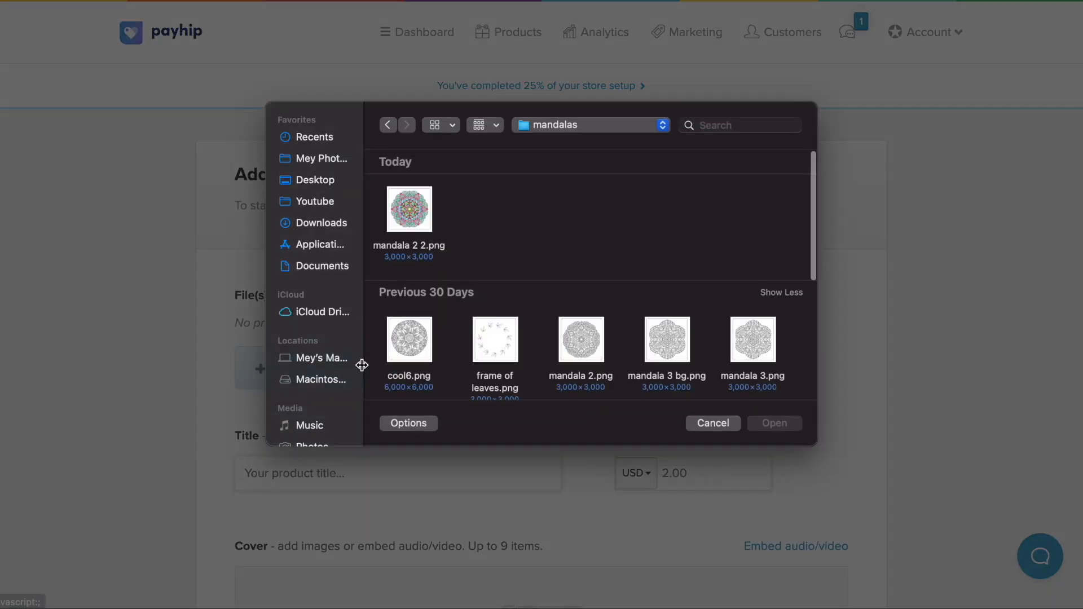
{"action": "left_click", "coordinate": [319, 225]}
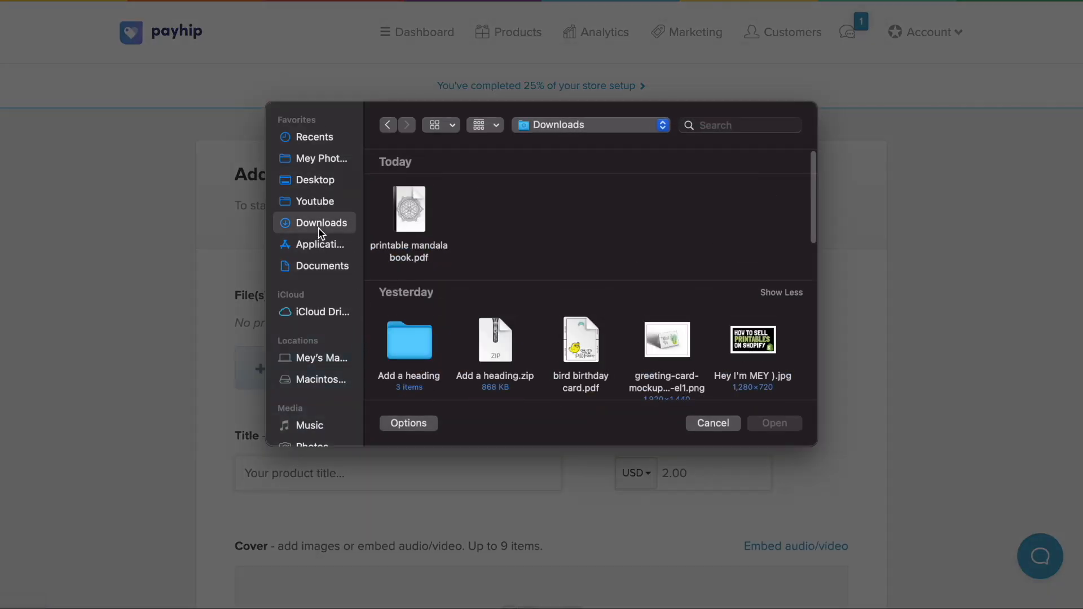
{"action": "double_click", "coordinate": [411, 206]}
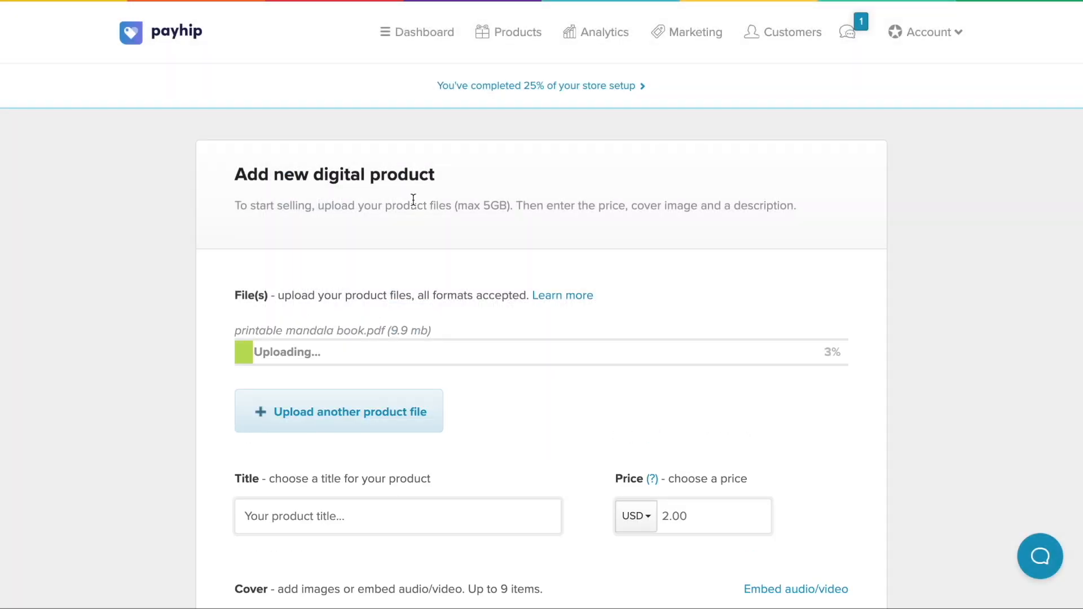
Title the product "Printable Mandala Coloring Book".
{"action": "scroll", "coordinate": [412, 201], "scroll_direction": "down", "scroll_amount": 3}
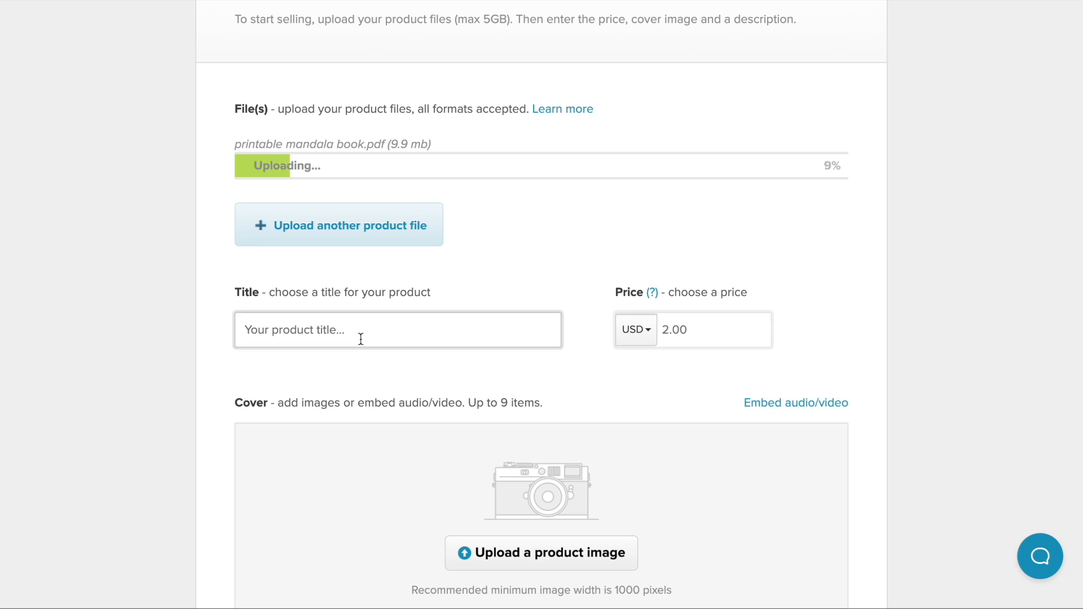
{"action": "scroll", "coordinate": [550, 226], "scroll_direction": "down", "scroll_amount": 1}
{"action": "scroll", "coordinate": [550, 227], "scroll_direction": "down", "scroll_amount": 5}
{"action": "scroll", "coordinate": [648, 348], "scroll_direction": "up", "scroll_amount": 3}
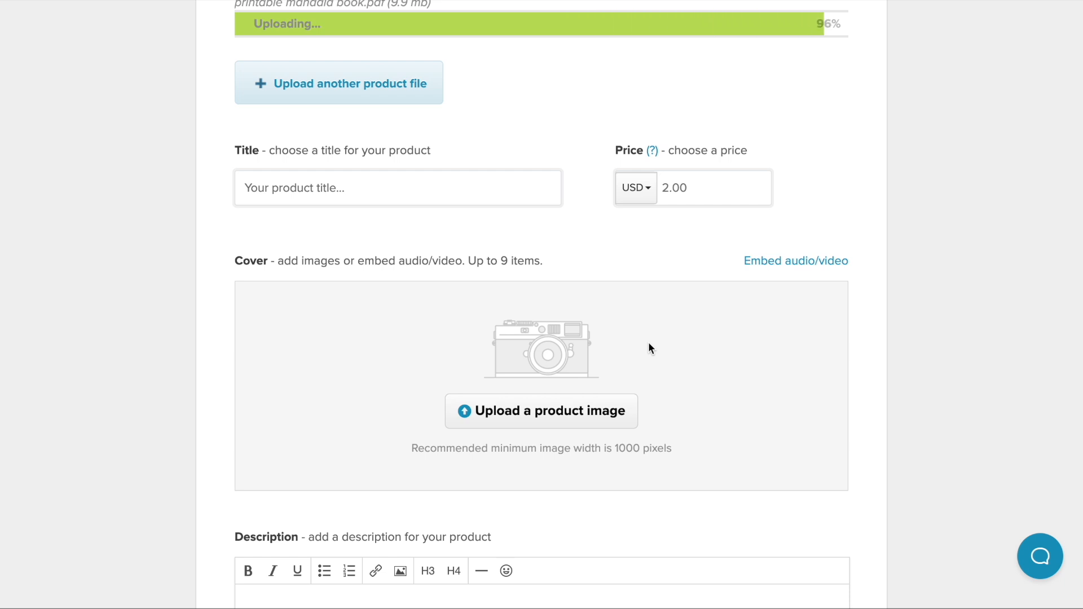
{"action": "scroll", "coordinate": [649, 349], "scroll_direction": "up", "scroll_amount": 3}
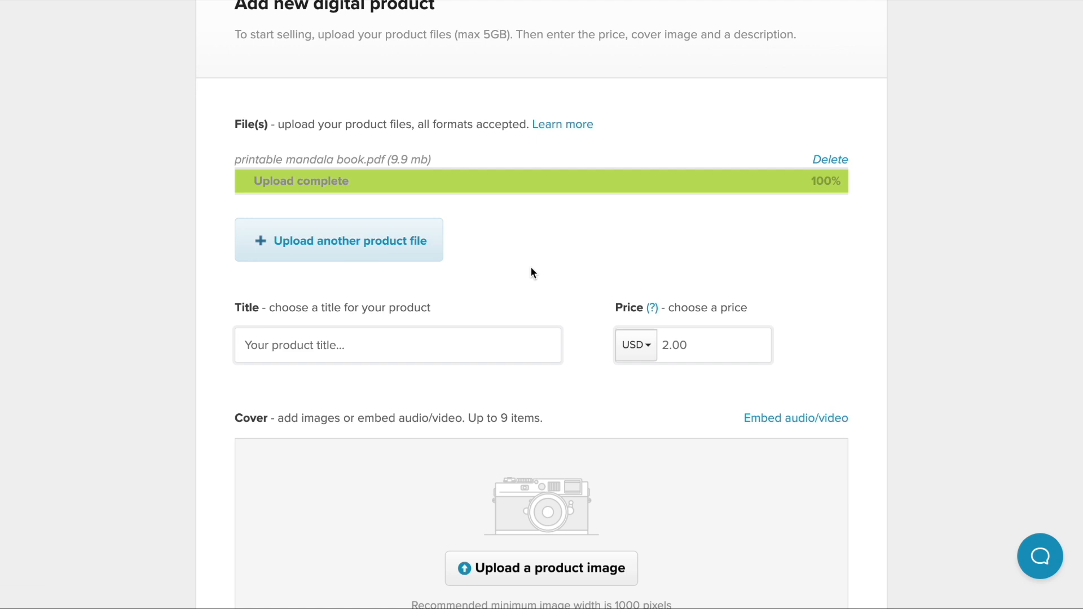
{"action": "left_click", "coordinate": [386, 347]}
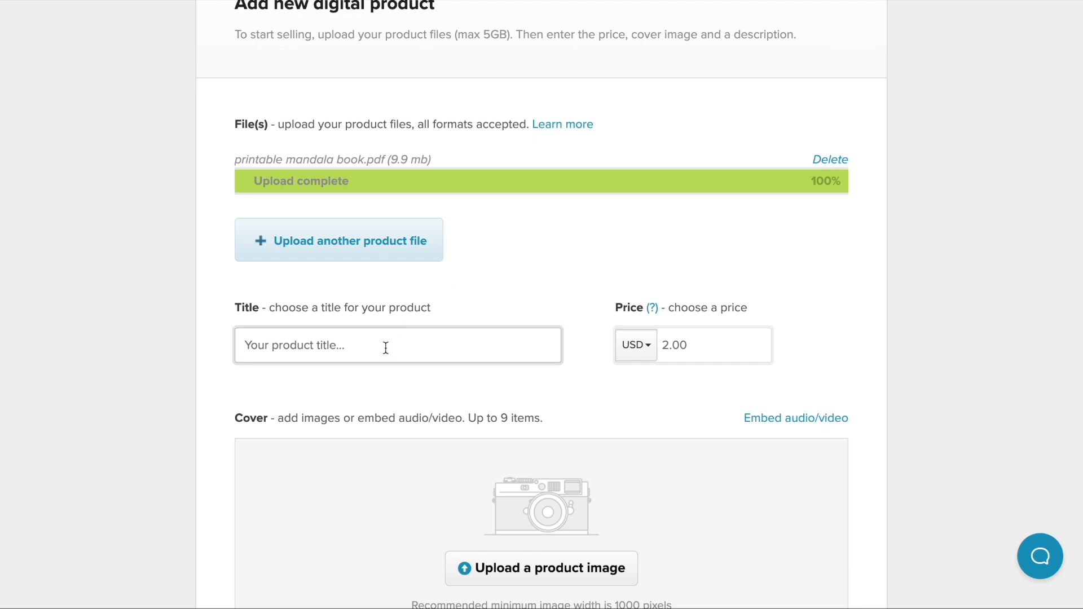
{"action": "type", "text": "Printable Mandala Coloring Book"}
Set the product price to 5 with USD as the currency.
{"action": "left_click", "coordinate": [651, 349]}
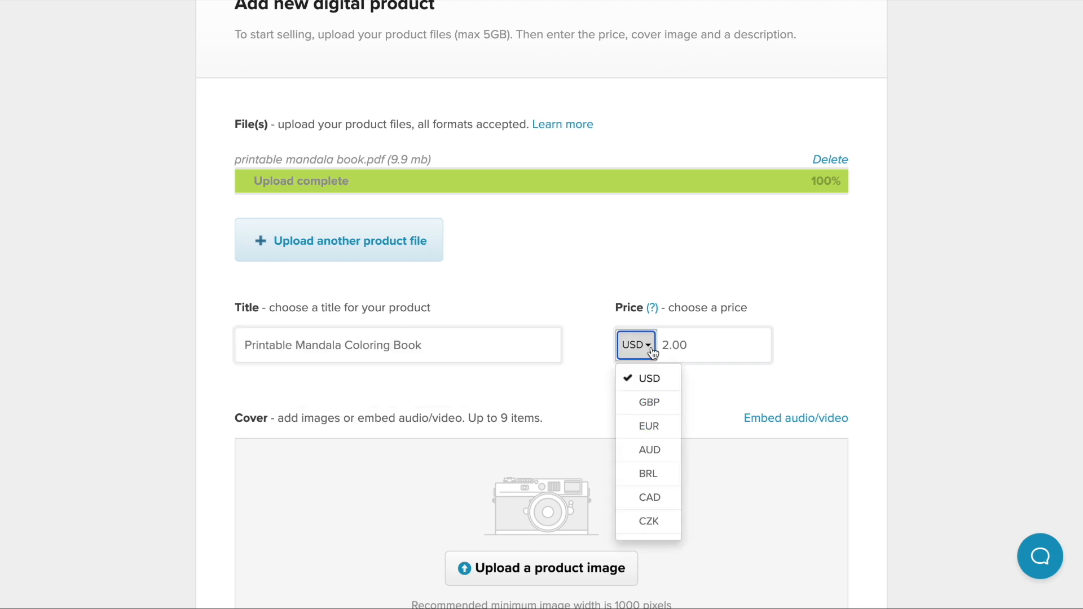
{"action": "scroll", "coordinate": [653, 438], "scroll_direction": "down", "scroll_amount": 6}
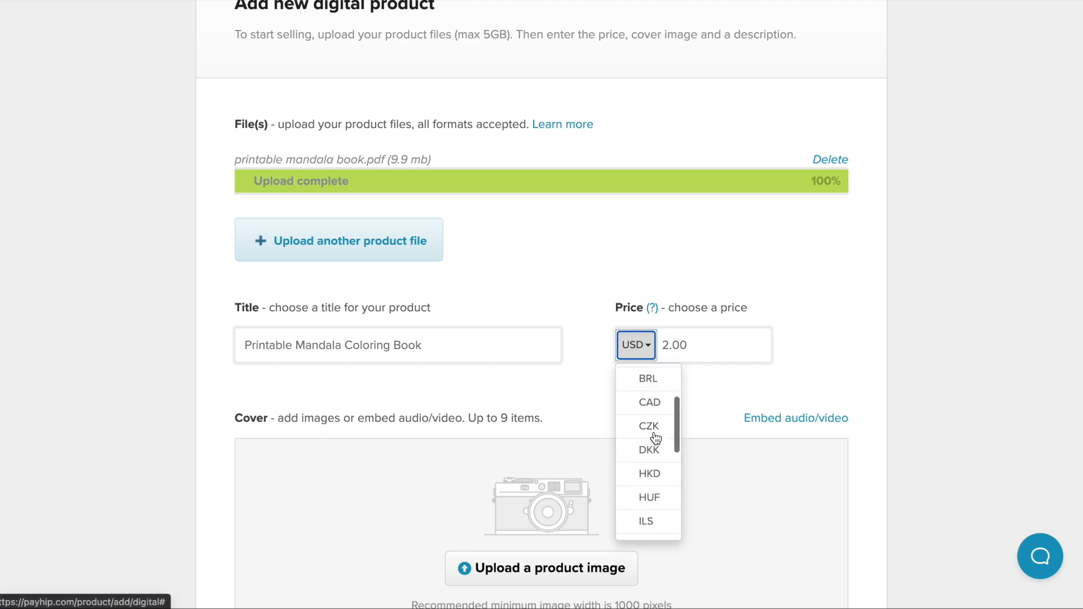
{"action": "scroll", "coordinate": [656, 439], "scroll_direction": "up", "scroll_amount": 6}
{"action": "left_click", "coordinate": [648, 376]}
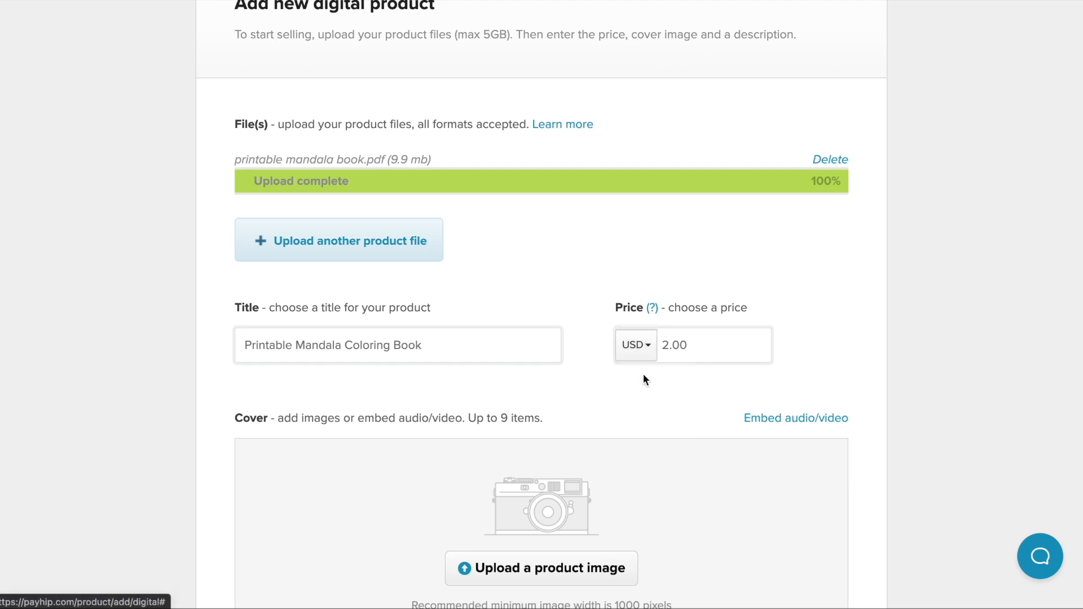
{"action": "left_click", "coordinate": [685, 353]}
{"action": "double_click", "coordinate": [686, 353]}
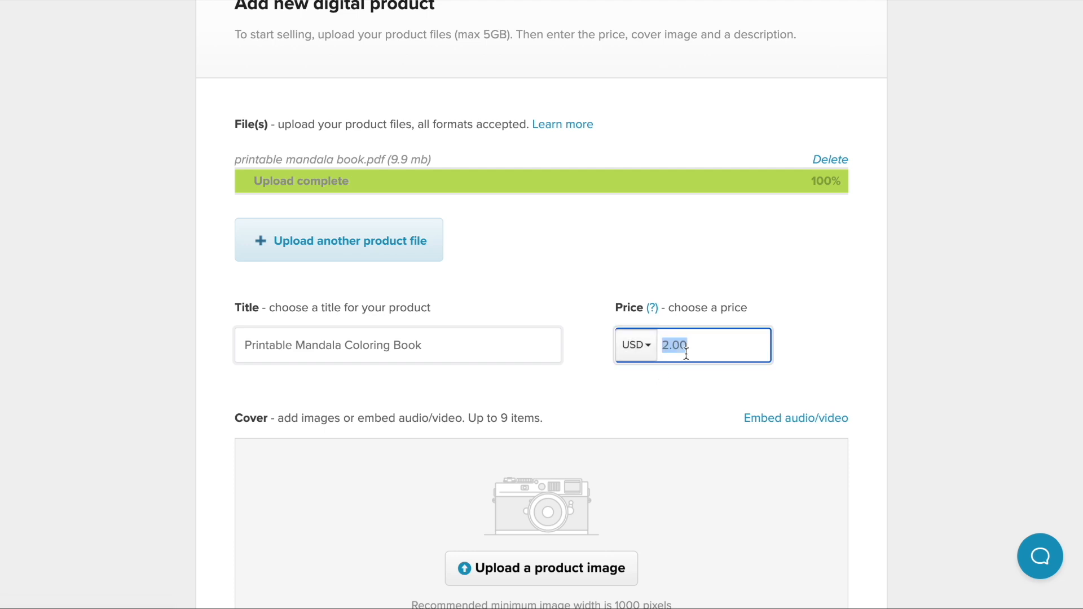
{"action": "type", "text": "5"}
{"action": "left_click", "coordinate": [791, 322]}
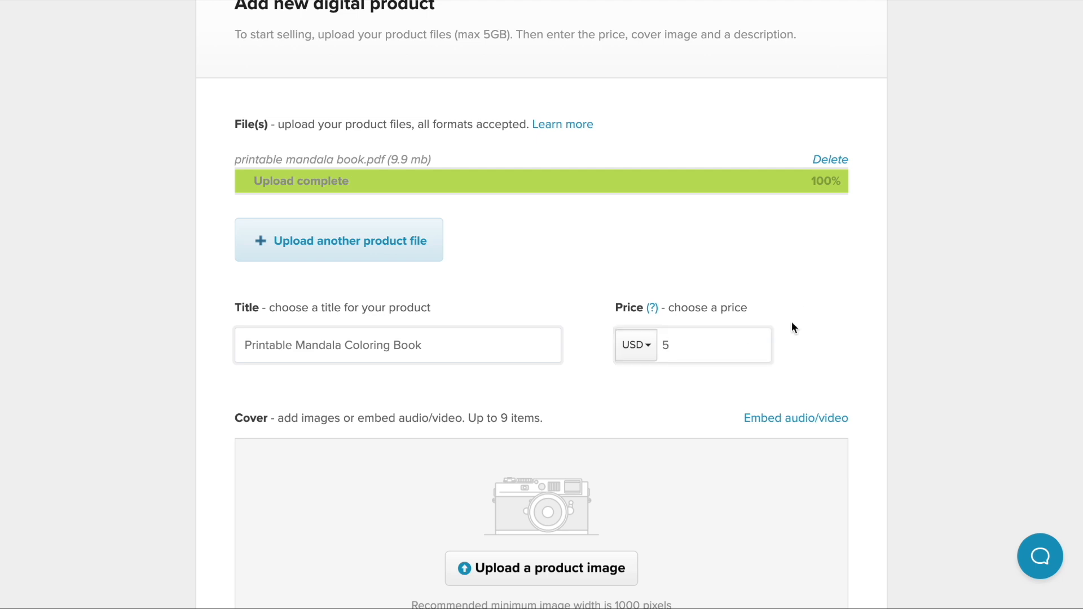
{"action": "left_click", "coordinate": [682, 343]}
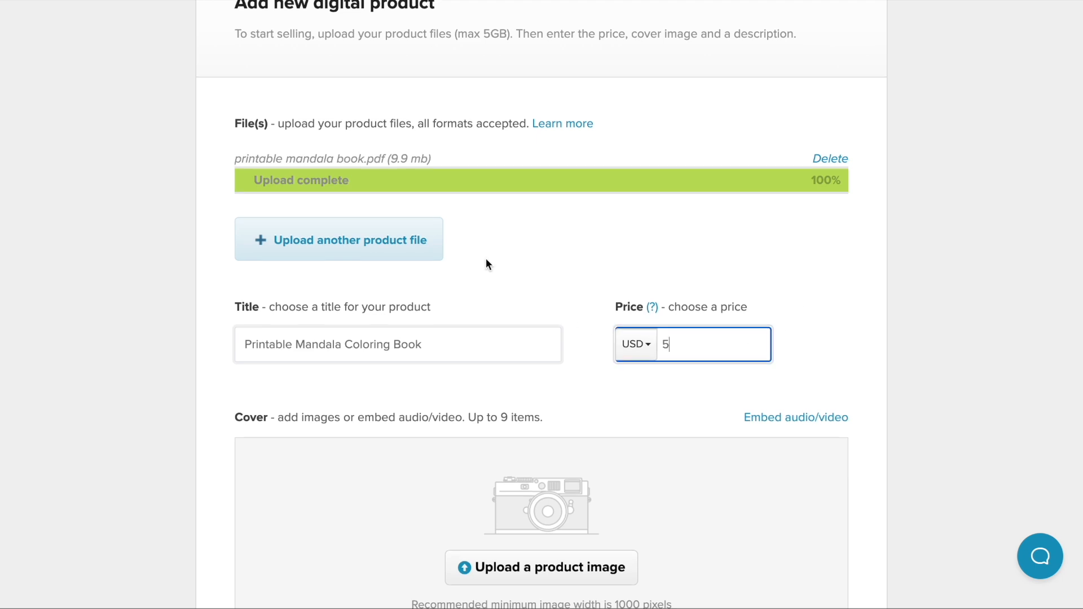
Examine the product form's cover and description sections and expand the advanced options to review them.
{"action": "scroll", "coordinate": [486, 258], "scroll_direction": "down", "scroll_amount": 3}
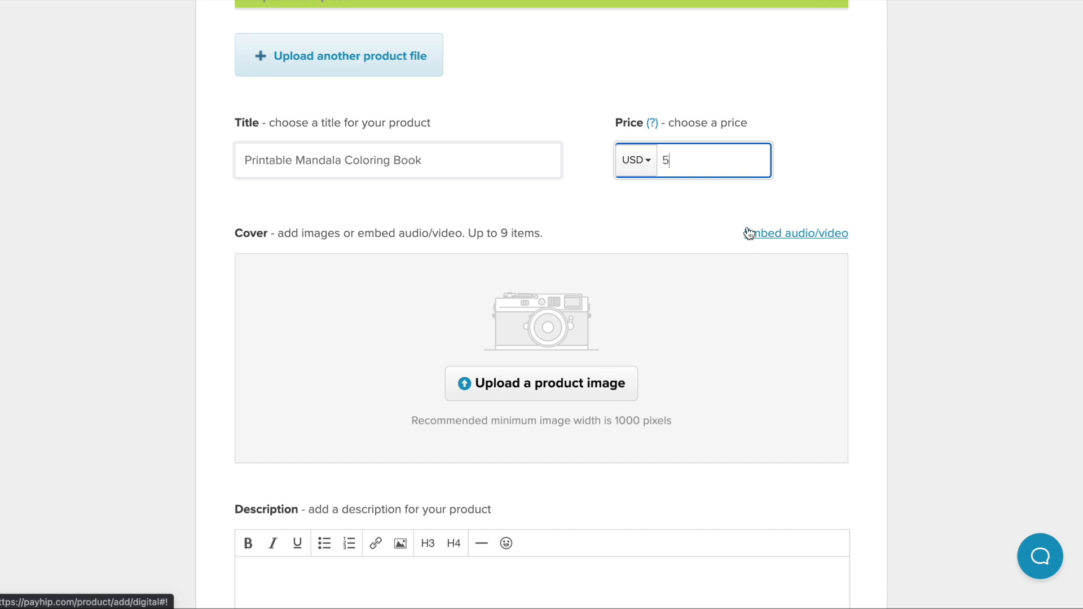
{"action": "scroll", "coordinate": [643, 224], "scroll_direction": "down", "scroll_amount": 8}
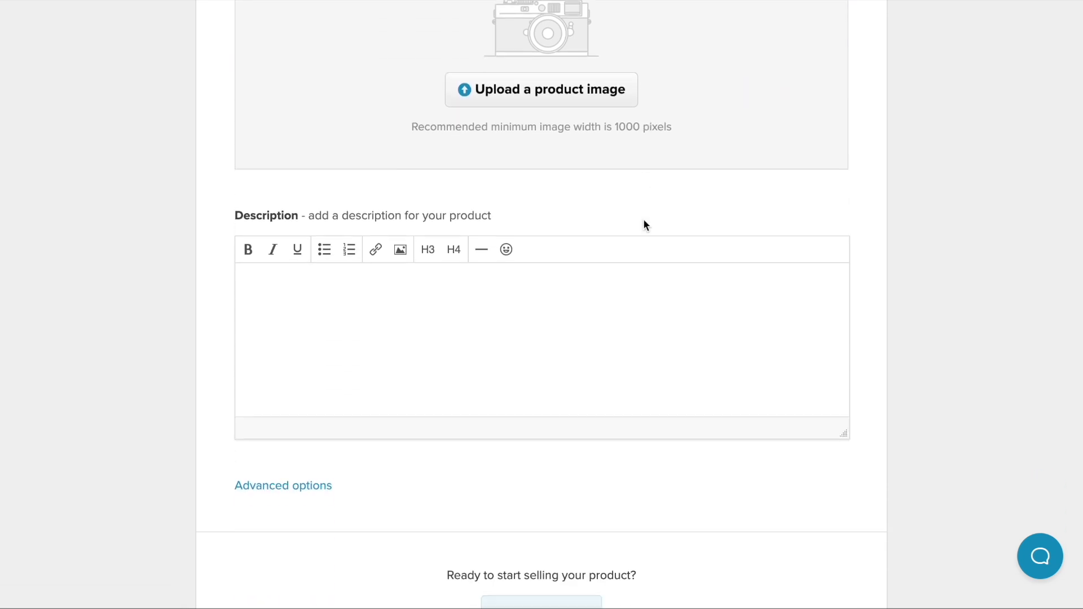
{"action": "left_click", "coordinate": [282, 351]}
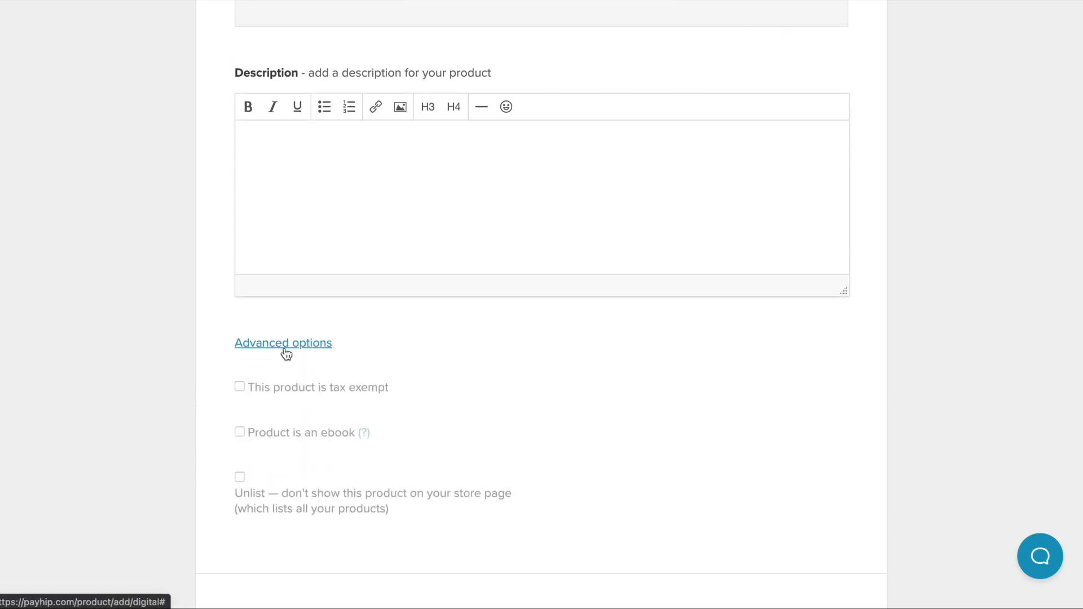
{"action": "scroll", "coordinate": [544, 369], "scroll_direction": "down", "scroll_amount": 6}
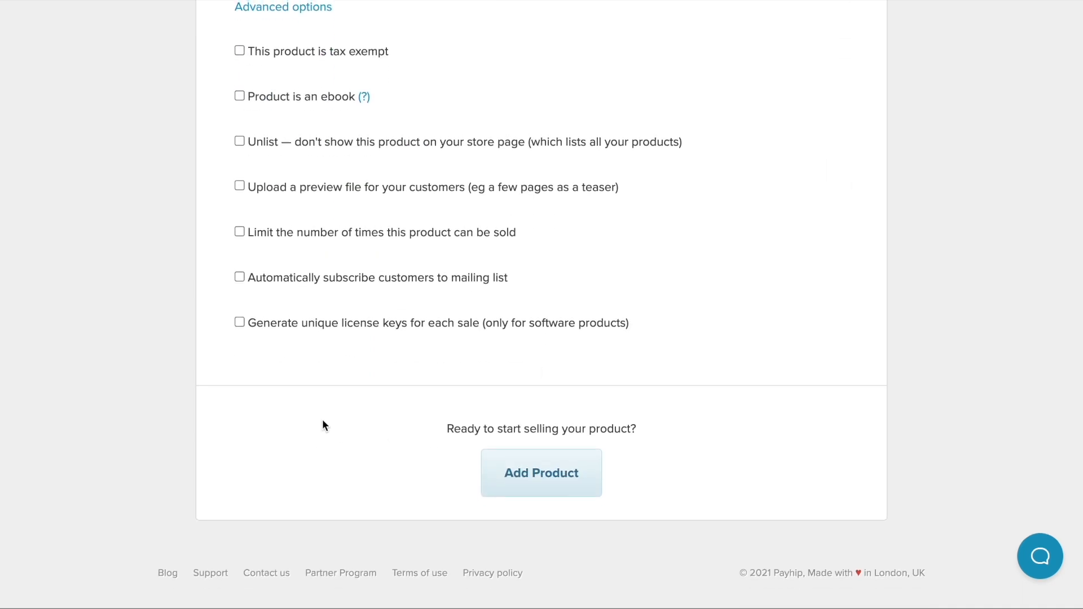
{"action": "scroll", "coordinate": [322, 426], "scroll_direction": "up", "scroll_amount": 4}
{"action": "scroll", "coordinate": [514, 310], "scroll_direction": "up", "scroll_amount": 16}
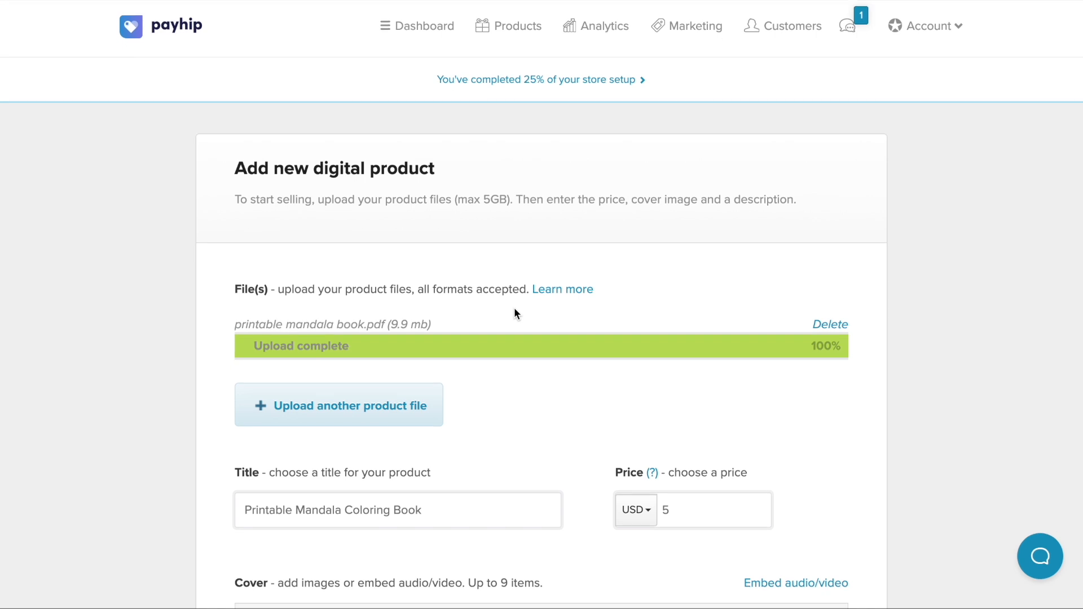
{"action": "scroll", "coordinate": [513, 311], "scroll_direction": "down", "scroll_amount": 7}
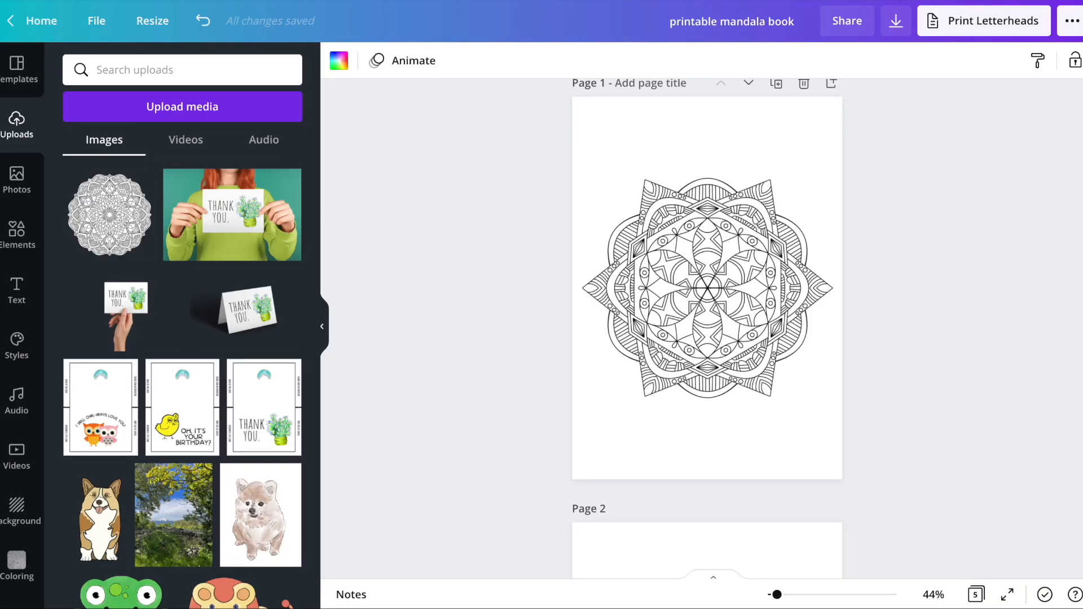
Create a blank 2000 × 2000 px design in Canva for the product cover.
{"action": "left_click", "coordinate": [35, 22]}
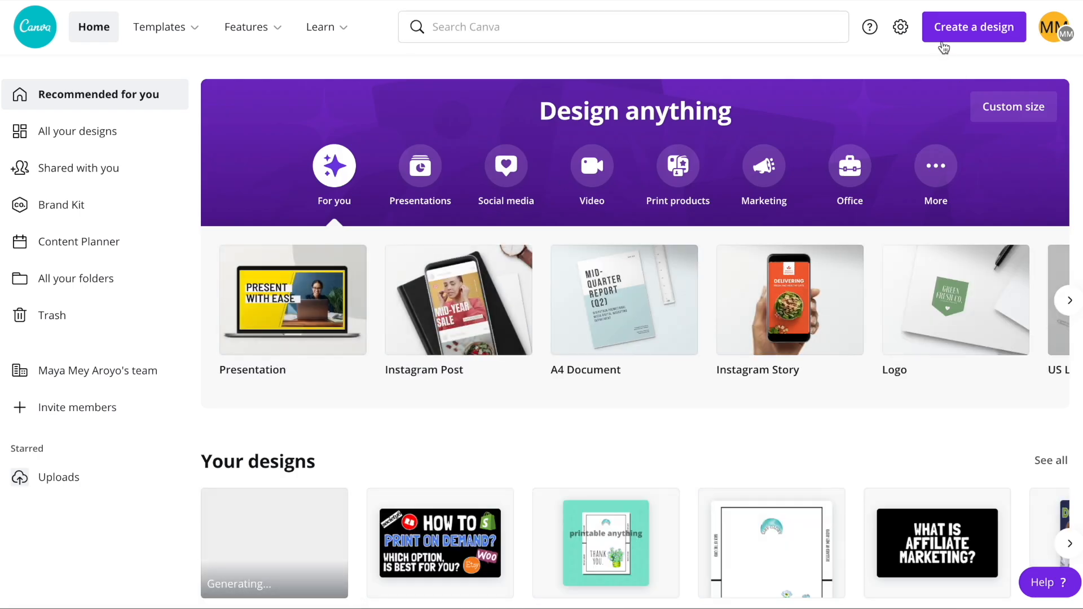
{"action": "left_click", "coordinate": [950, 39]}
{"action": "left_click", "coordinate": [893, 432]}
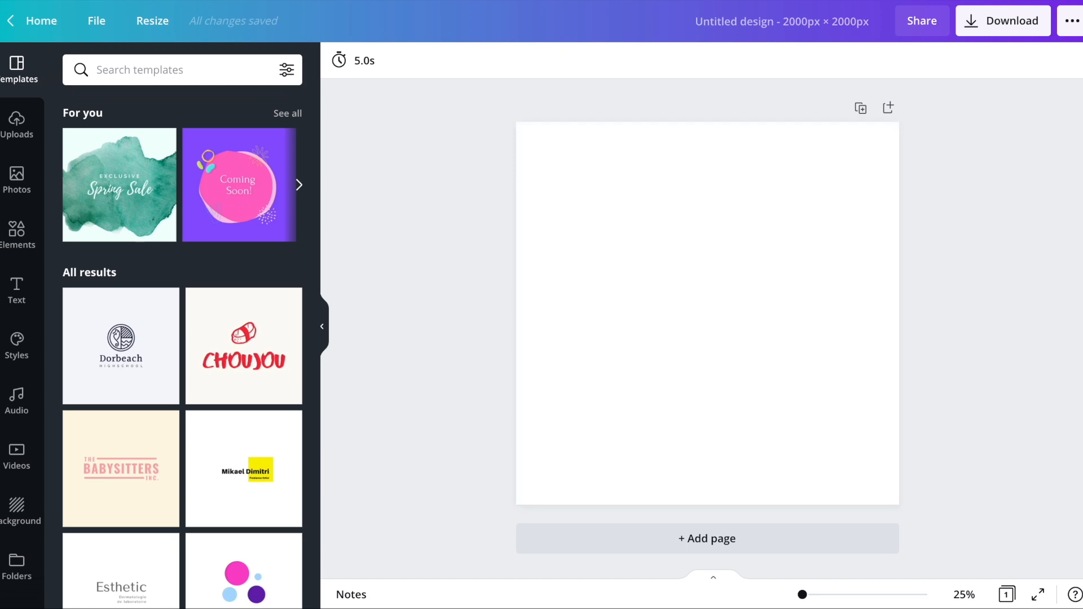
Upload the coloured mandala image mandala 2 2.png from the mandalas folder to the design's media.
{"action": "left_click", "coordinate": [16, 127]}
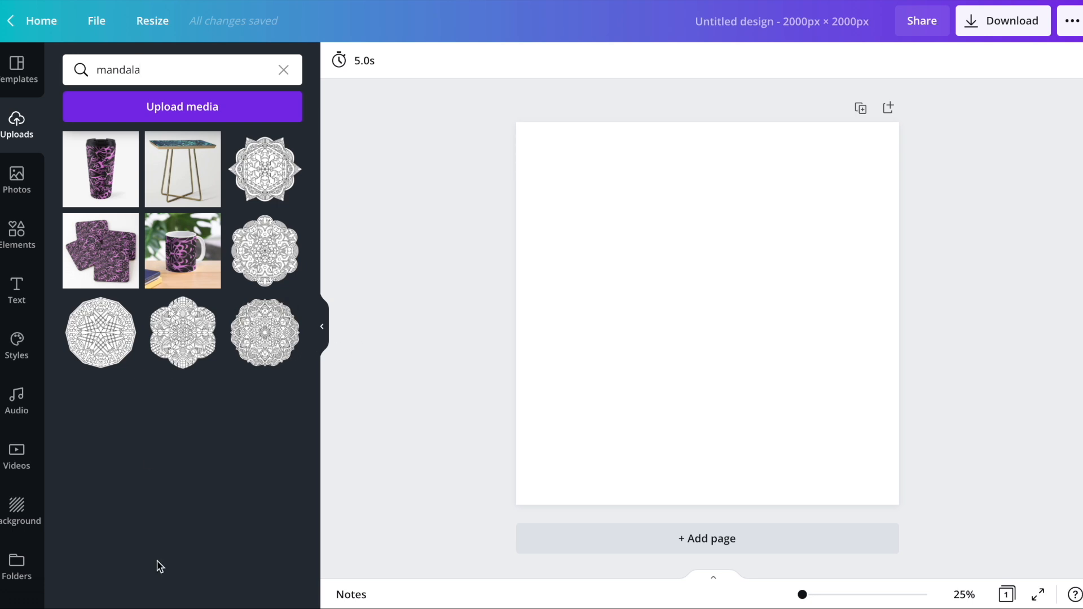
{"action": "mouse_move", "coordinate": [107, 604]}
{"action": "left_click", "coordinate": [93, 581]}
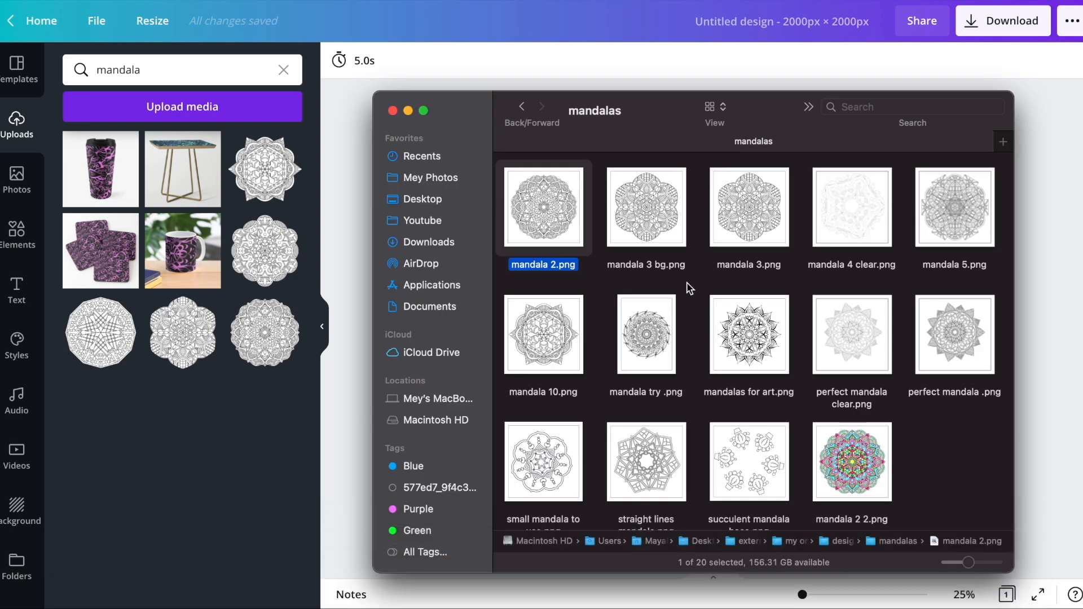
{"action": "left_click_drag", "start_coordinate": [860, 433], "coordinate": [154, 456]}
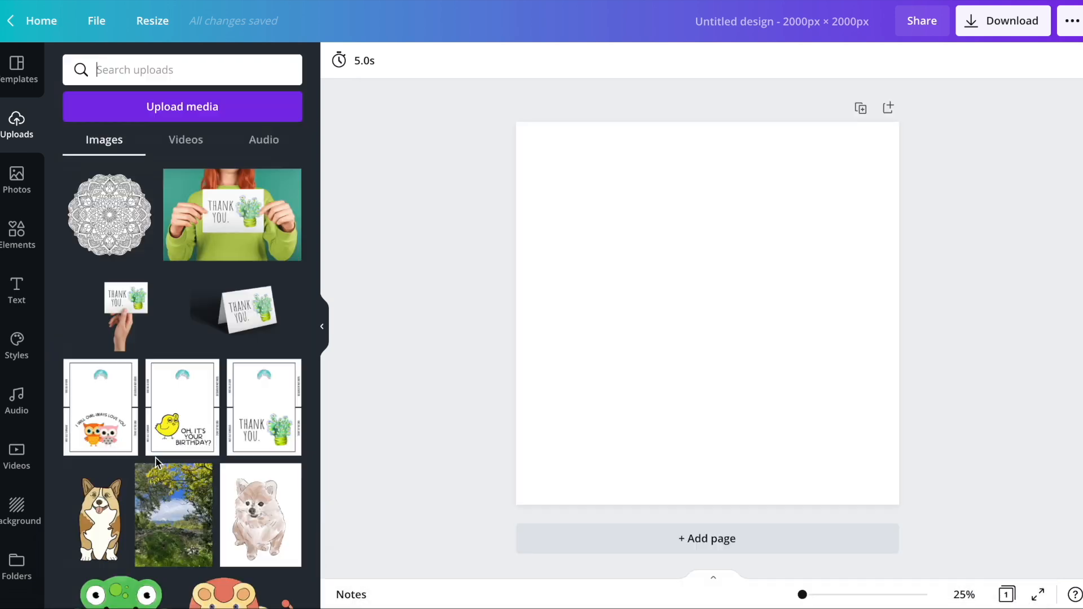
Place the coloured mandala on the page, enlarge it and shift it toward the lower-right corner, overlapping the page edges.
{"action": "left_click", "coordinate": [110, 250]}
{"action": "left_click_drag", "start_coordinate": [754, 326], "coordinate": [658, 435]}
{"action": "left_click_drag", "start_coordinate": [793, 248], "coordinate": [900, 172]}
{"action": "left_click_drag", "start_coordinate": [705, 345], "coordinate": [817, 350]}
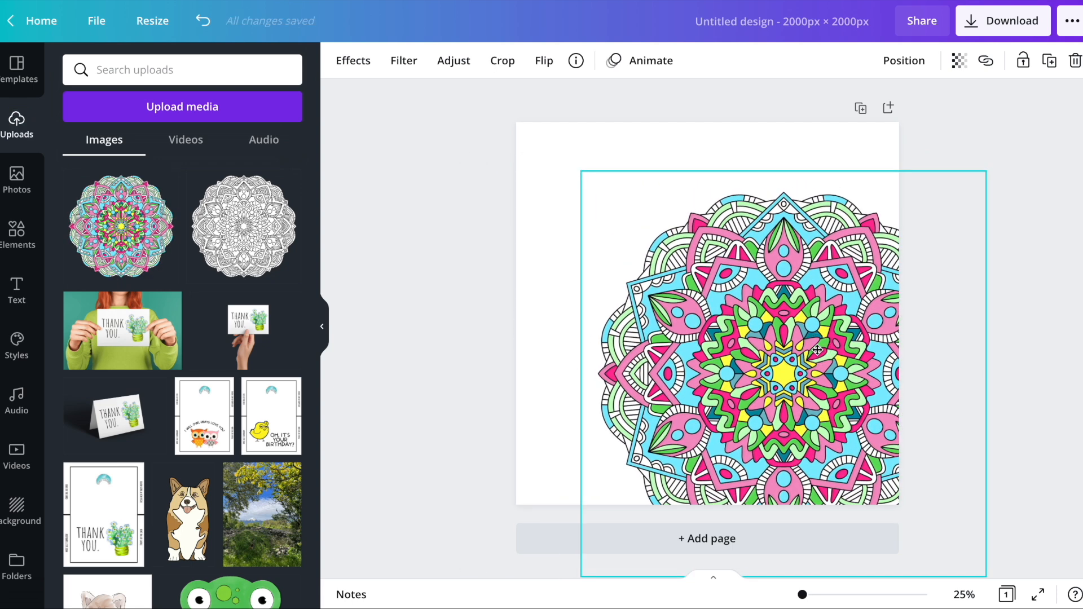
{"action": "left_click", "coordinate": [959, 133]}
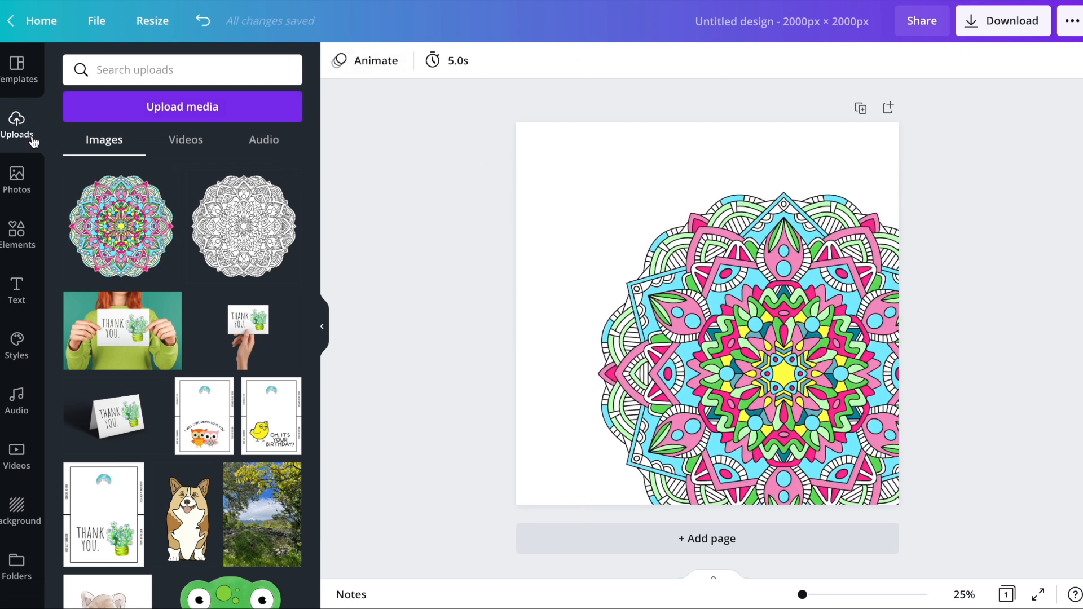
Add a heading reading "Mandala Coloring Book" on two lines and set both lines in Londrina Solid Regular.
{"action": "left_click", "coordinate": [16, 289]}
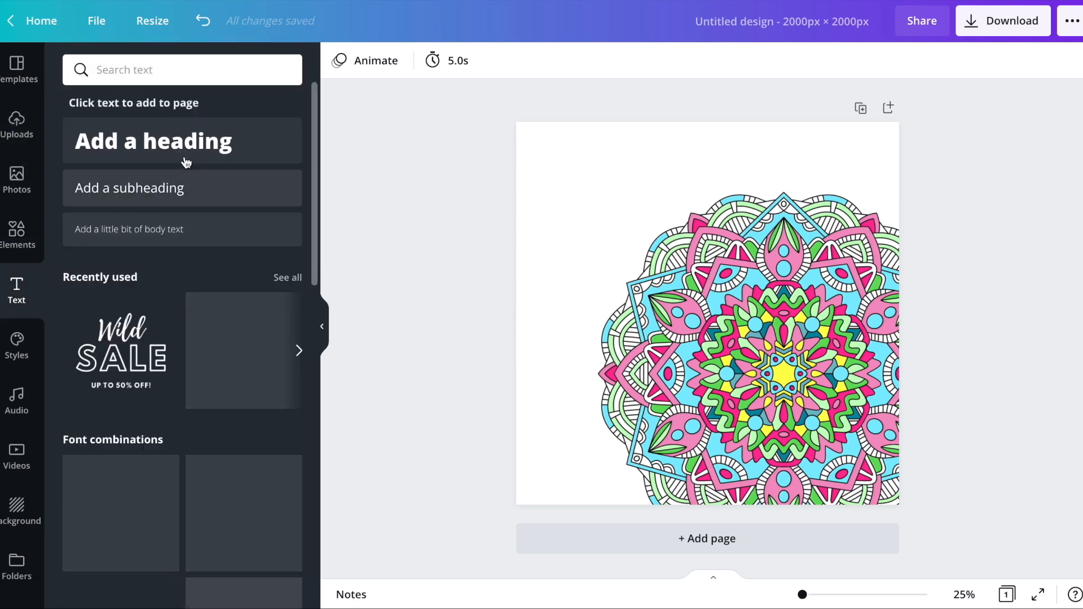
{"action": "left_click", "coordinate": [150, 155]}
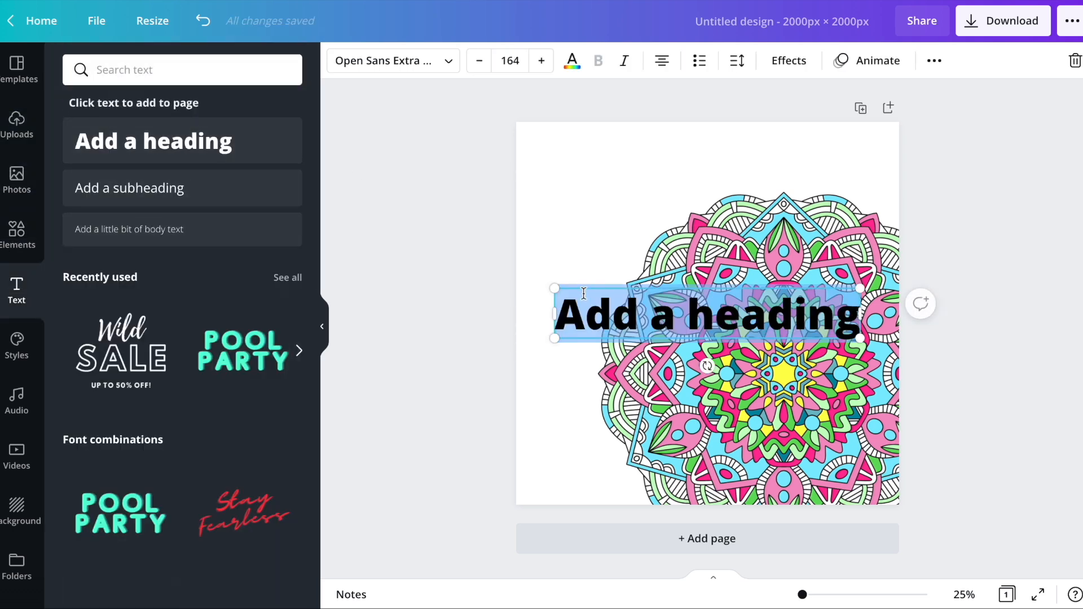
{"action": "left_click", "coordinate": [409, 60]}
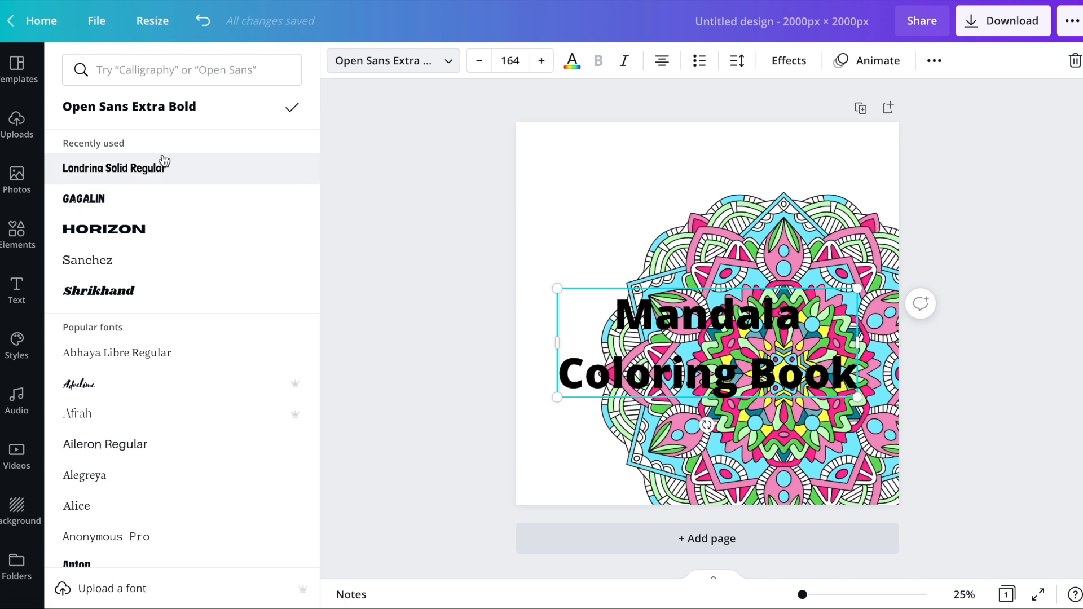
{"action": "left_click", "coordinate": [141, 175]}
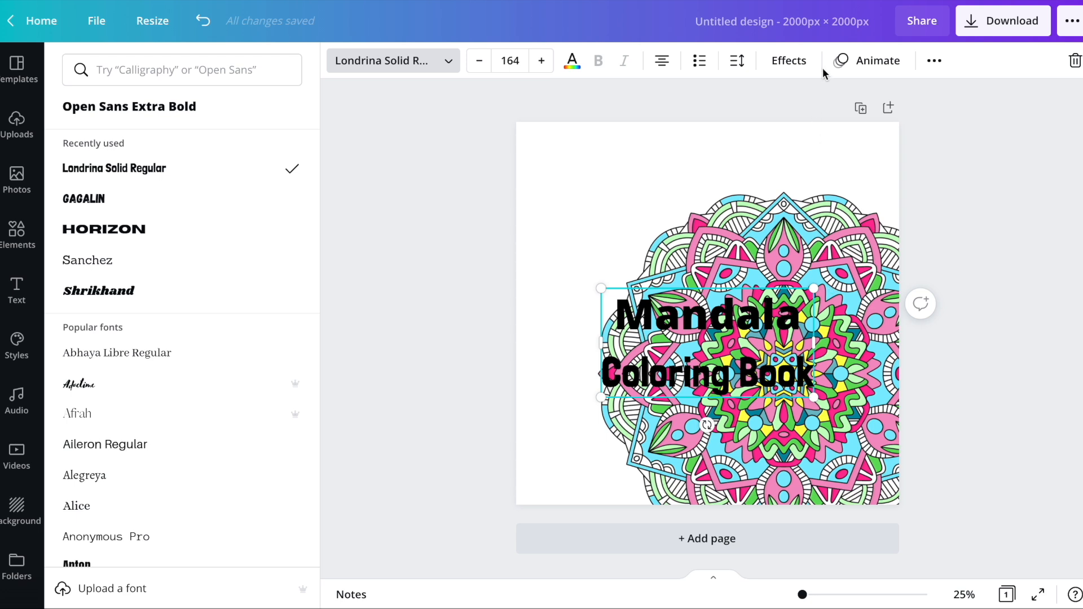
{"action": "left_click", "coordinate": [713, 321]}
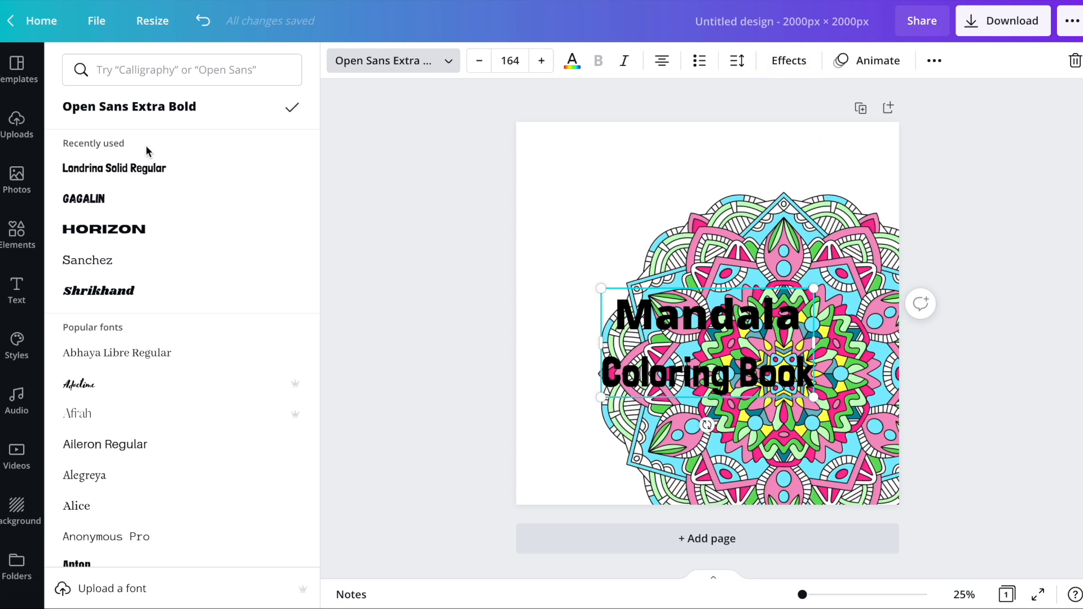
{"action": "left_click", "coordinate": [145, 167]}
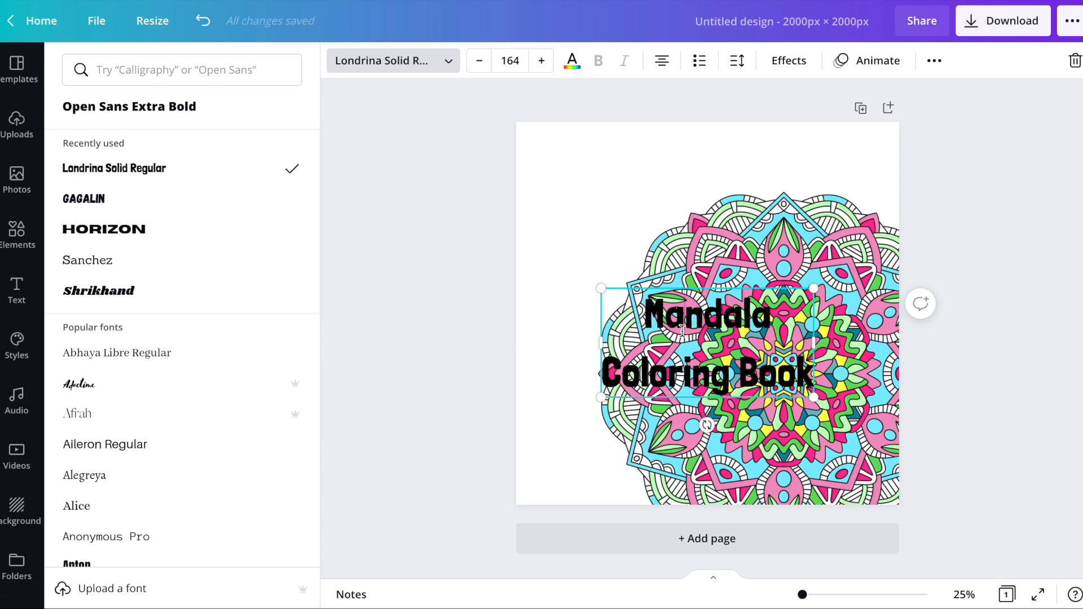
Reduce the title's line spacing to about 0.81.
{"action": "key", "text": "ctrl+a"}
{"action": "left_click", "coordinate": [737, 62]}
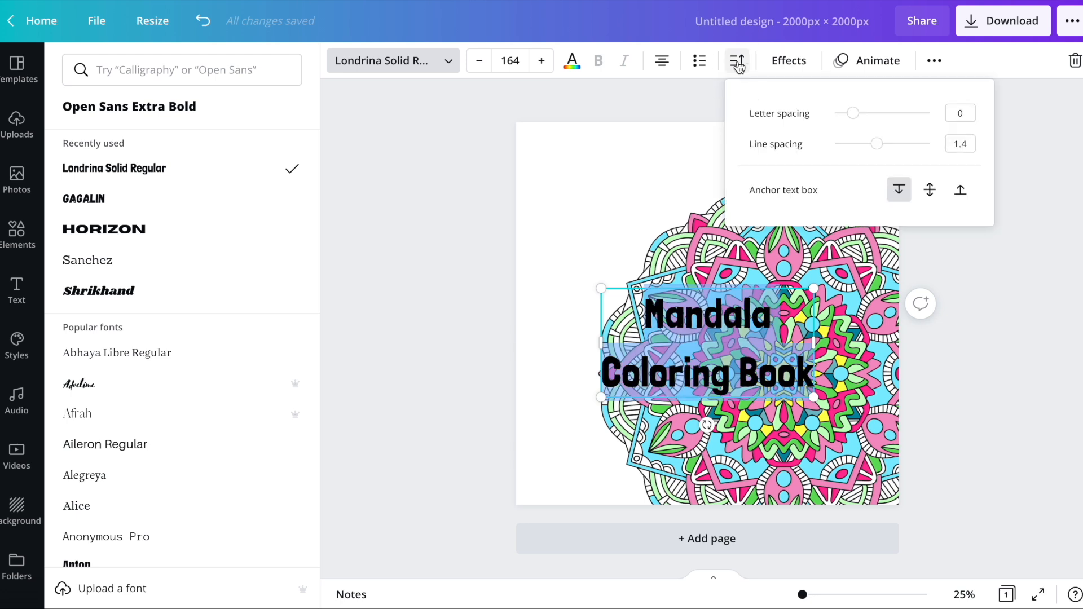
{"action": "left_click_drag", "start_coordinate": [877, 149], "coordinate": [851, 146]}
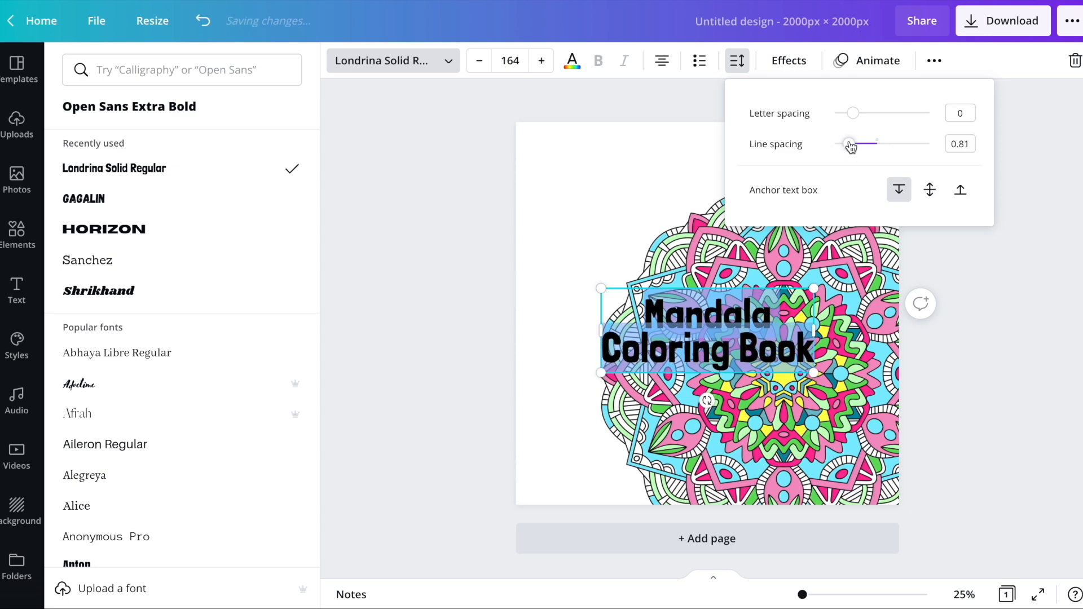
{"action": "left_click", "coordinate": [954, 294]}
{"action": "left_click", "coordinate": [976, 394]}
{"action": "left_click", "coordinate": [929, 377]}
Arrange the title near the page's upper edge and the coloured mandala below it, both centred horizontally.
{"action": "left_click_drag", "start_coordinate": [742, 353], "coordinate": [679, 205]}
{"action": "left_click", "coordinate": [780, 277]}
{"action": "left_click_drag", "start_coordinate": [780, 277], "coordinate": [796, 307]}
{"action": "left_click", "coordinate": [923, 141]}
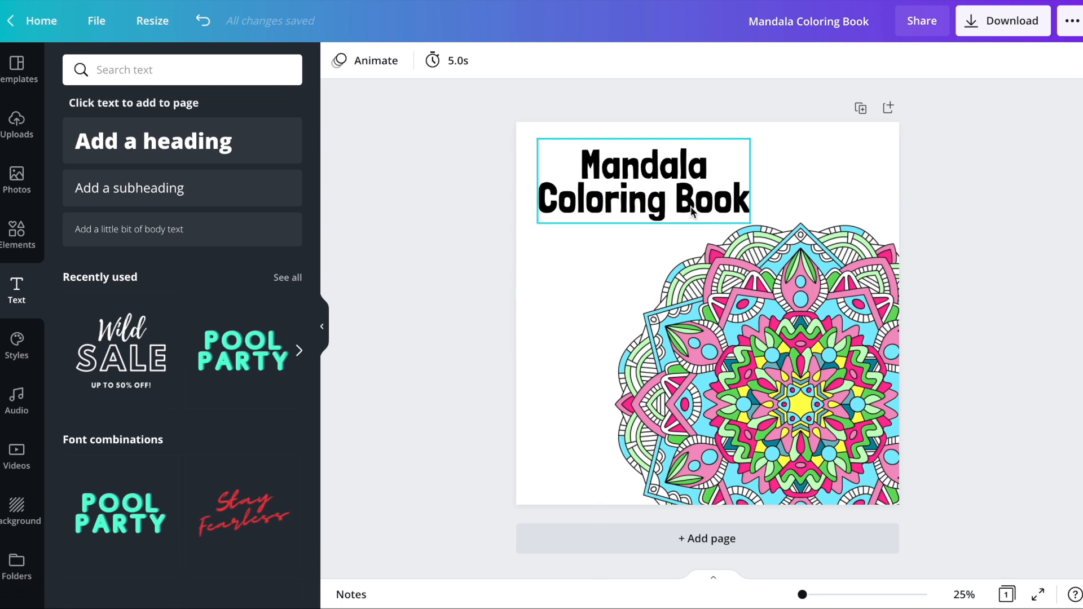
{"action": "left_click", "coordinate": [658, 189]}
{"action": "left_click_drag", "start_coordinate": [657, 188], "coordinate": [721, 183]}
{"action": "left_click", "coordinate": [828, 388]}
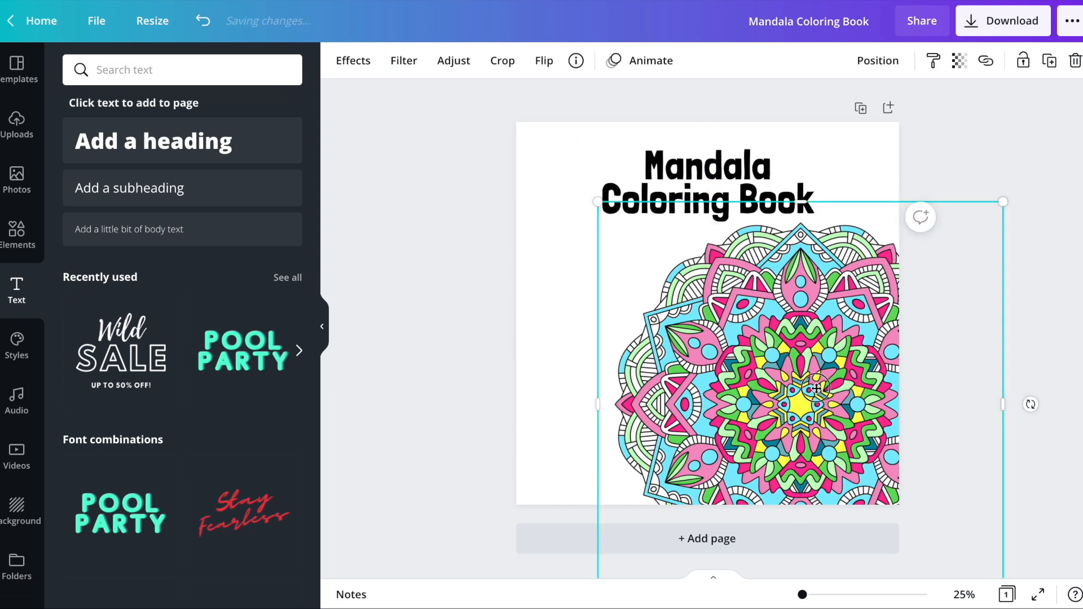
{"action": "left_click_drag", "start_coordinate": [827, 388], "coordinate": [735, 388]}
{"action": "key", "text": "Escape"}
Search the uploads for "mandala", add the flower-shaped black-and-white mandala in the page's upper-right corner and send it behind the coloured one.
{"action": "left_click", "coordinate": [15, 123]}
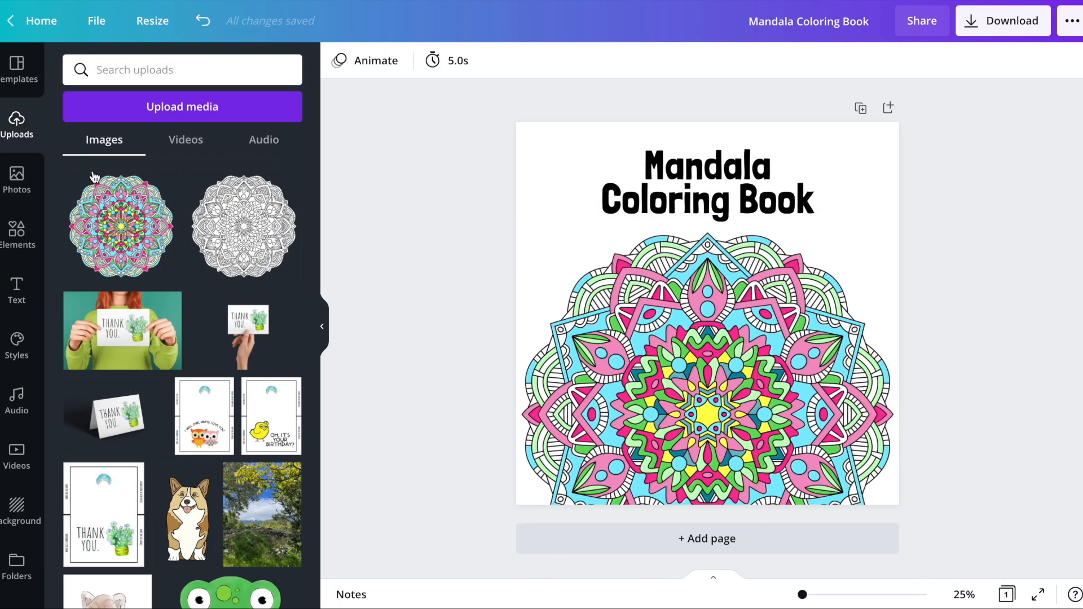
{"action": "left_click", "coordinate": [154, 69]}
{"action": "type", "text": "mandala"}
{"action": "key", "text": "Return"}
{"action": "left_click", "coordinate": [183, 332]}
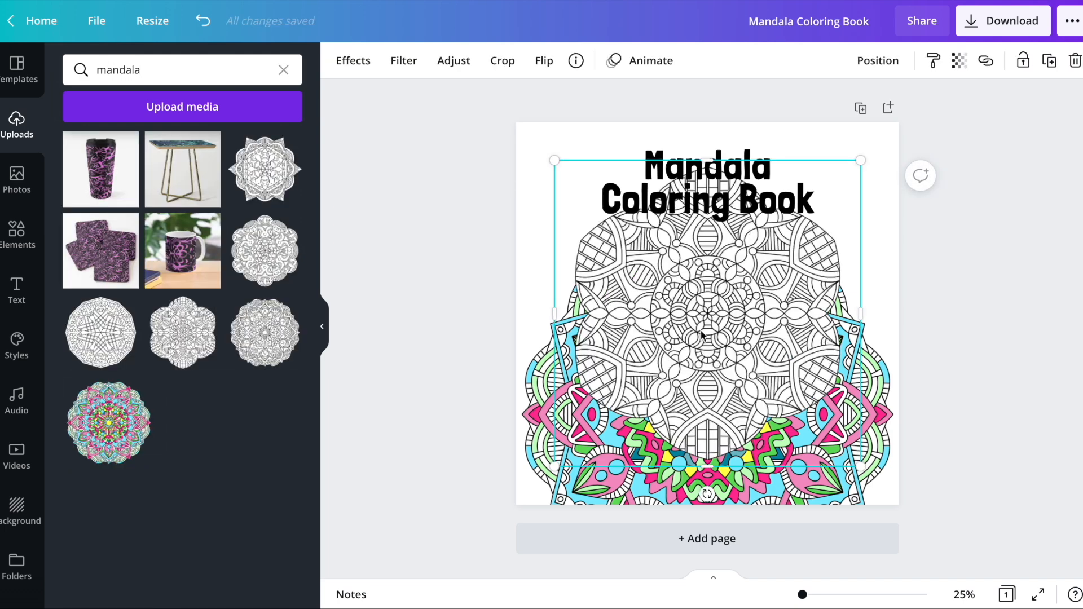
{"action": "left_click_drag", "start_coordinate": [702, 335], "coordinate": [866, 245]}
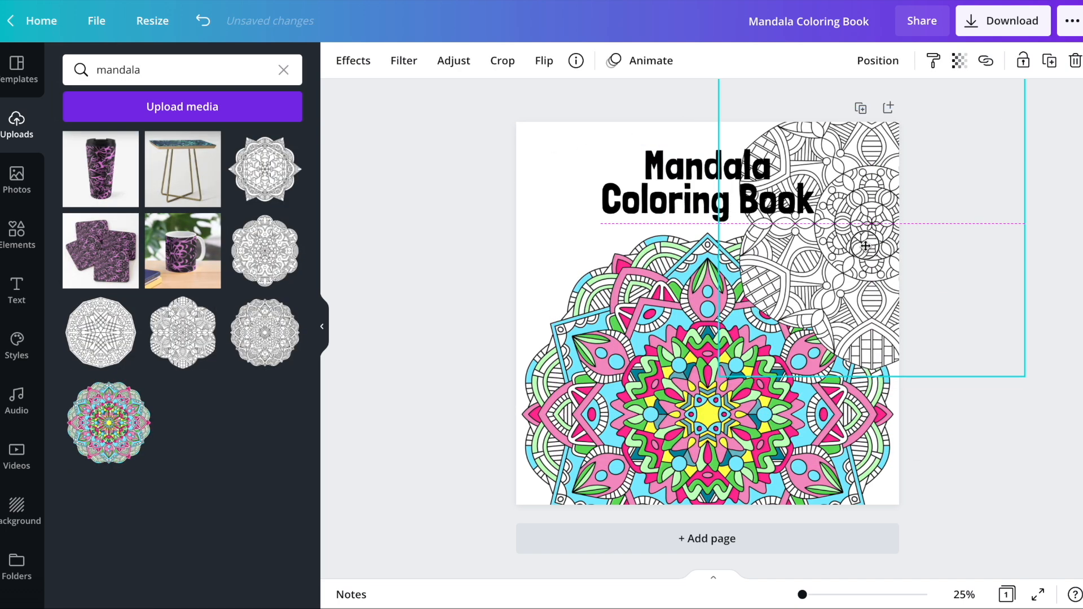
{"action": "left_click", "coordinate": [878, 61]}
{"action": "left_click", "coordinate": [815, 106]}
{"action": "key", "text": "Escape"}
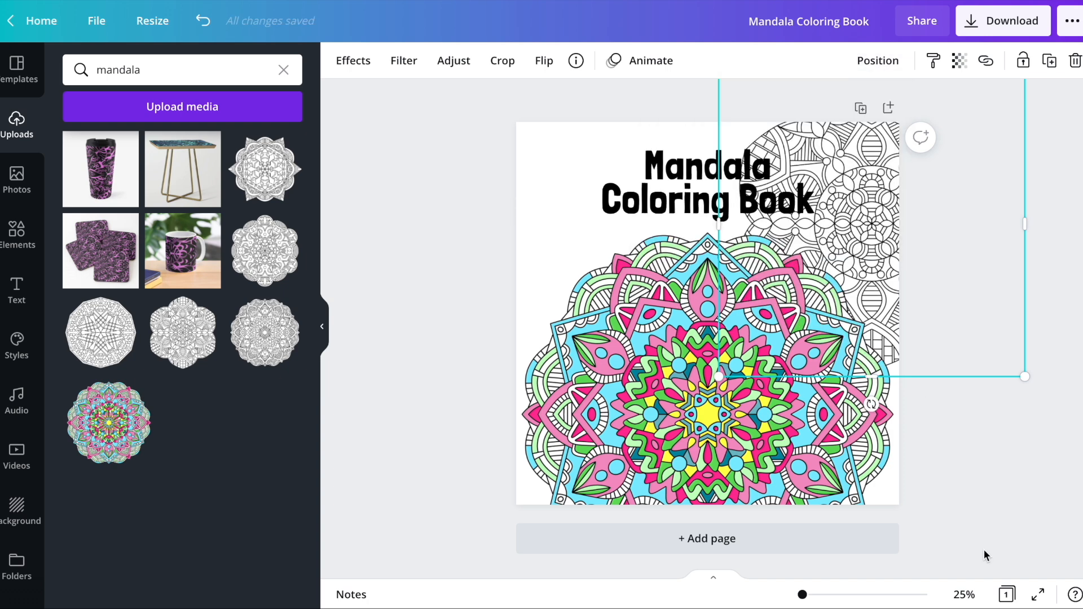
Add the round black-and-white line mandala in the page's upper-left corner and send it to the back.
{"action": "left_click", "coordinate": [101, 332]}
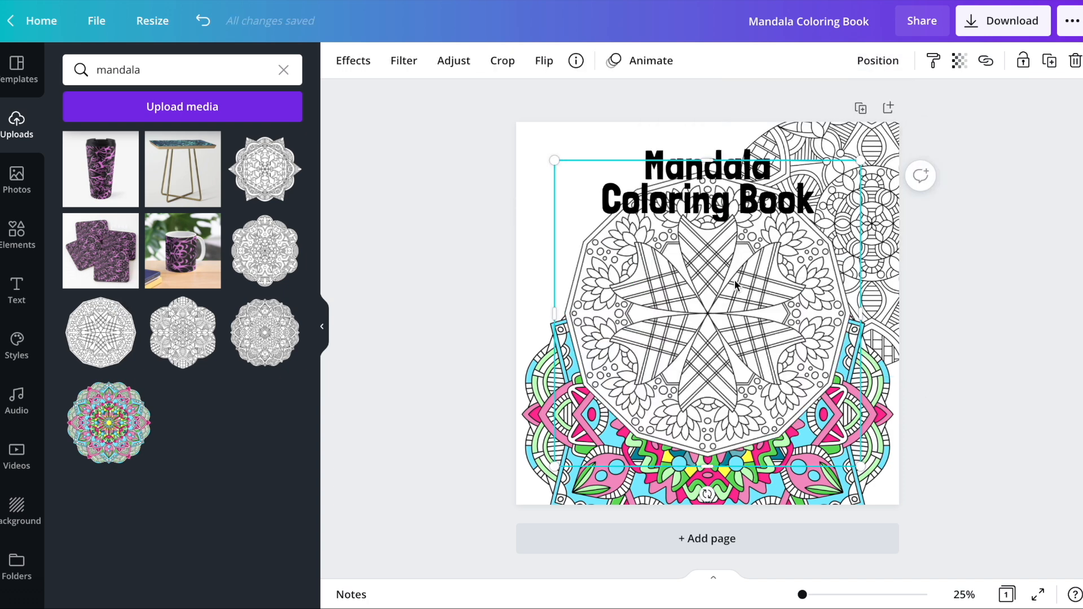
{"action": "left_click_drag", "start_coordinate": [733, 337], "coordinate": [600, 243]}
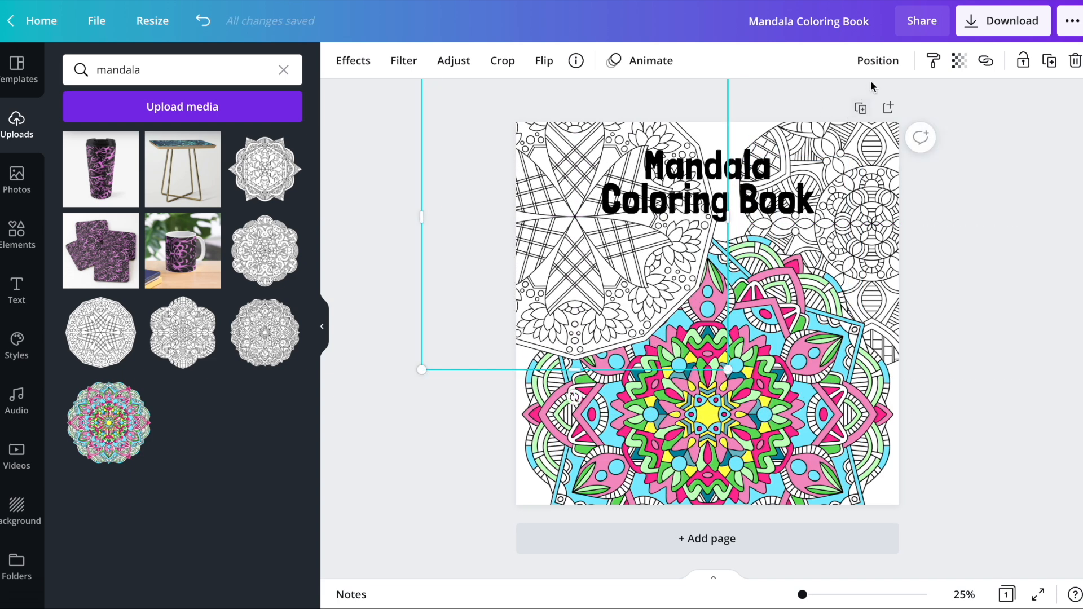
{"action": "left_click", "coordinate": [878, 61]}
{"action": "left_click", "coordinate": [820, 141]}
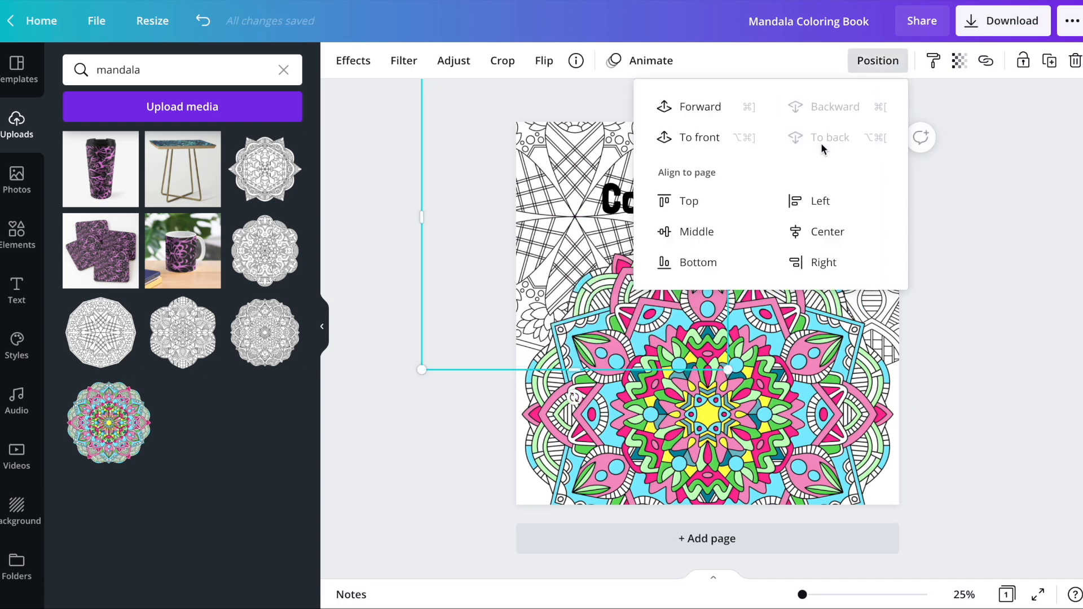
{"action": "left_click", "coordinate": [953, 282]}
{"action": "left_click", "coordinate": [972, 288]}
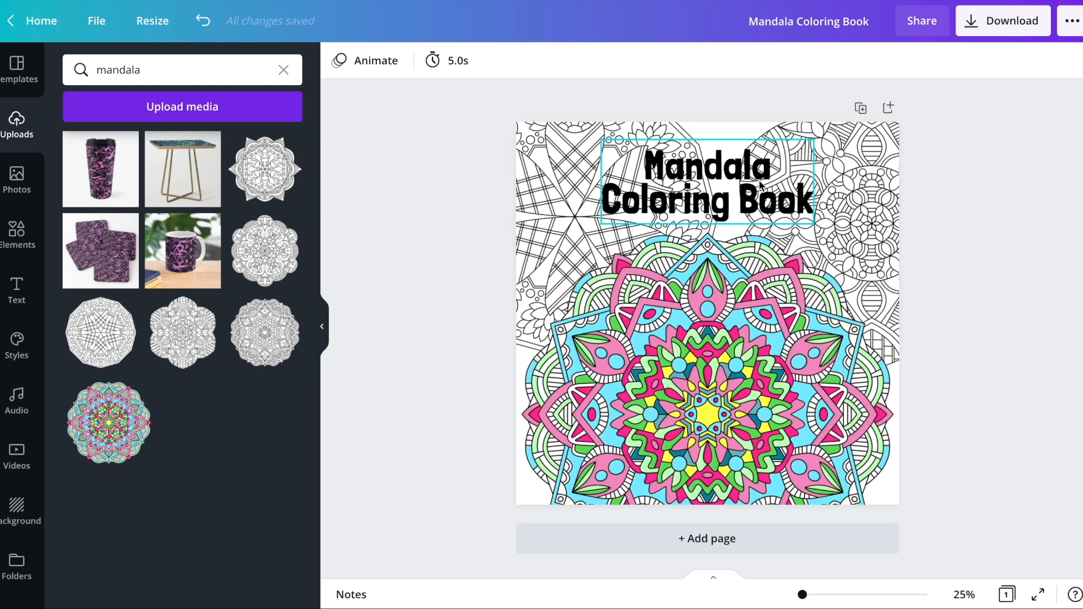
Search the elements for "square", add a rounded square and fit it as a banner behind the title.
{"action": "left_click", "coordinate": [18, 235]}
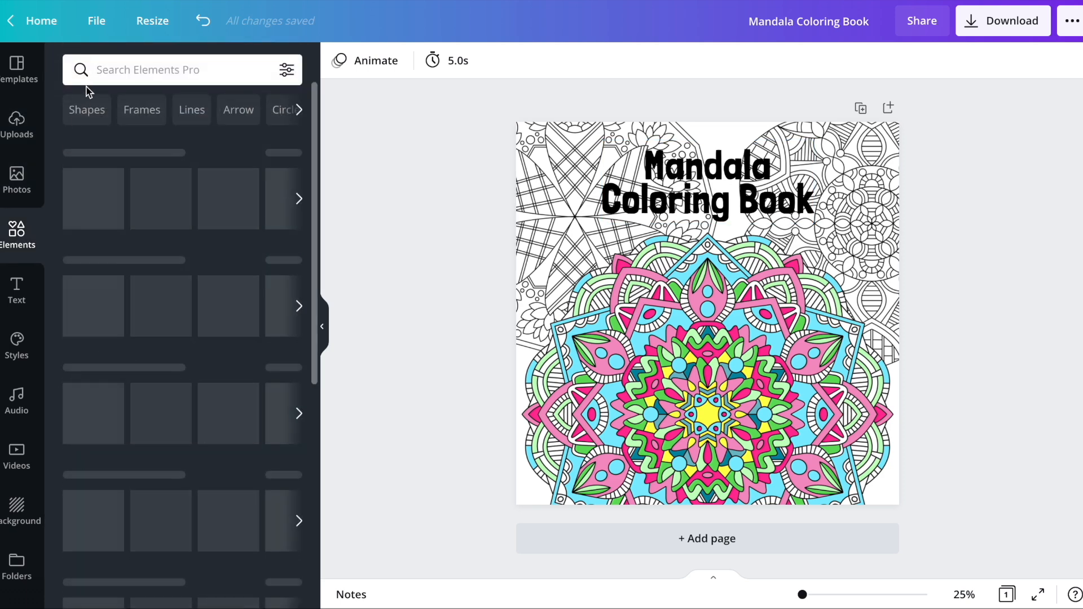
{"action": "left_click", "coordinate": [94, 69]}
{"action": "type", "text": "square"}
{"action": "key", "text": "Return"}
{"action": "left_click", "coordinate": [100, 174]}
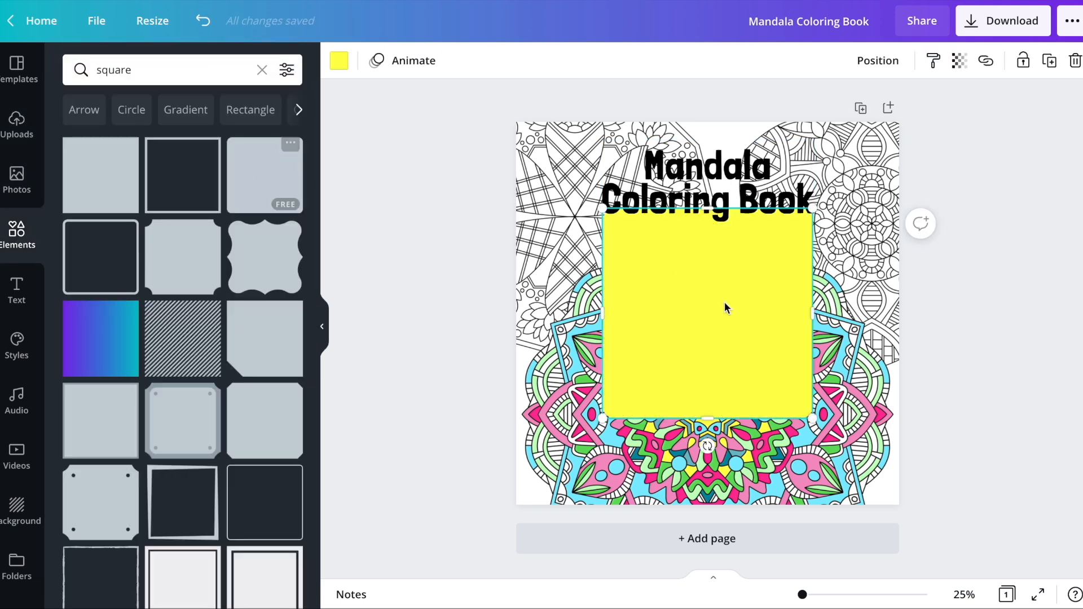
{"action": "mouse_move", "coordinate": [706, 209]}
{"action": "left_mouse_down"}
{"action": "mouse_move", "coordinate": [704, 336]}
{"action": "mouse_move", "coordinate": [709, 193]}
{"action": "left_mouse_up"}
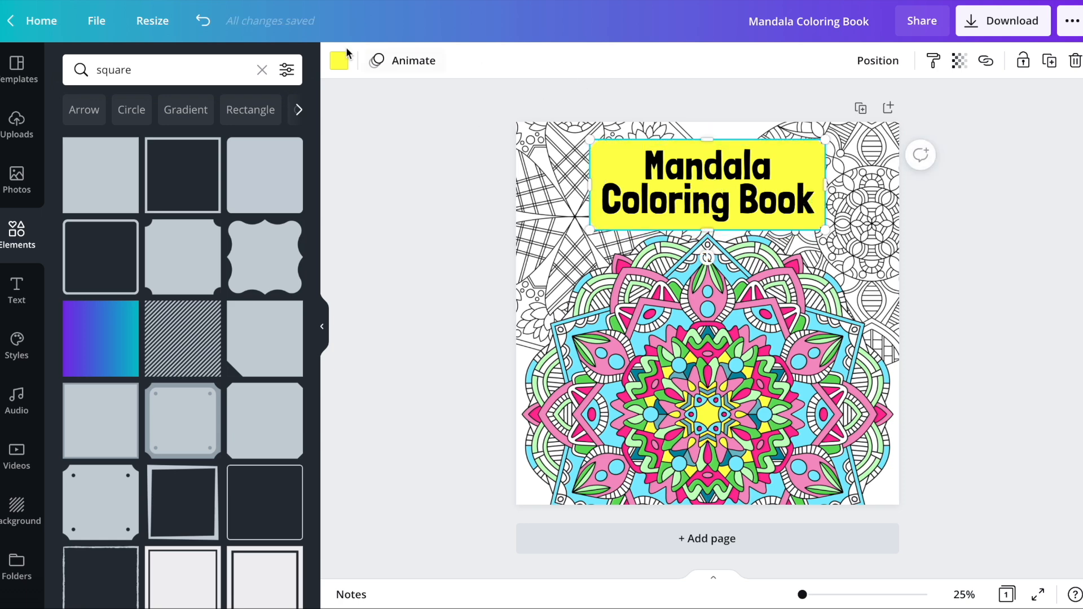
Recolour the title banner with the mandala's pink photo colour and set its transparency to 88.
{"action": "left_click", "coordinate": [339, 61]}
{"action": "left_click", "coordinate": [275, 405]}
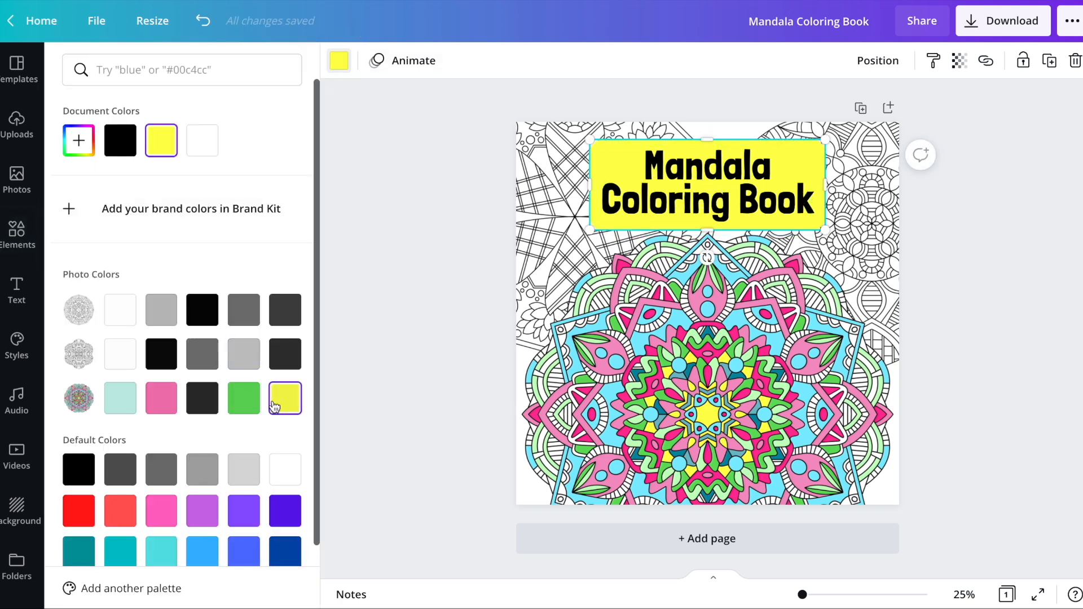
{"action": "left_click", "coordinate": [125, 408]}
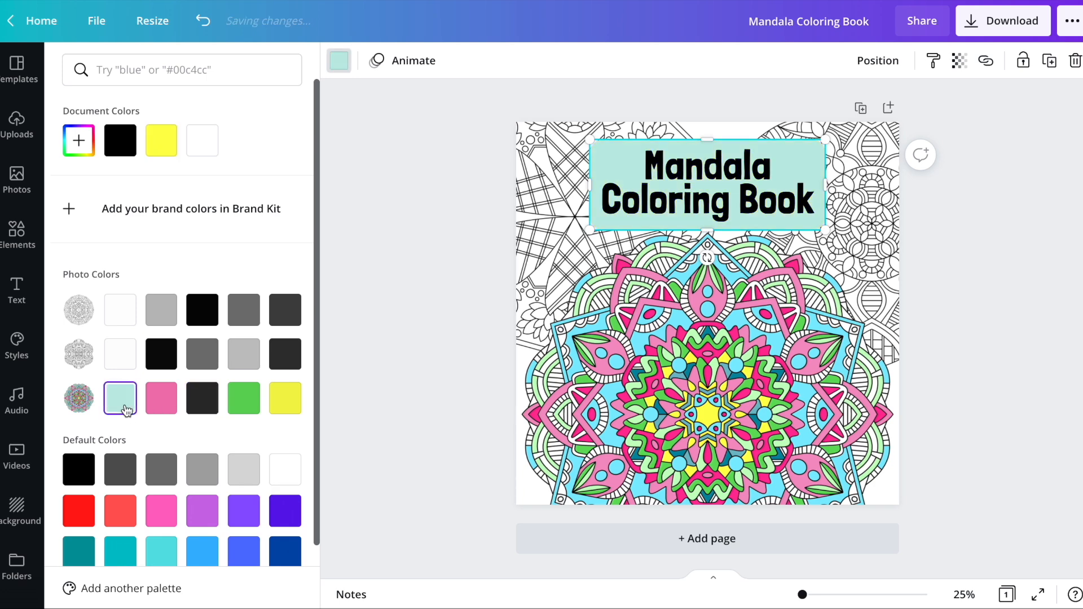
{"action": "left_click", "coordinate": [156, 399]}
{"action": "left_click", "coordinate": [959, 60]}
{"action": "left_click_drag", "start_coordinate": [885, 105], "coordinate": [897, 107]}
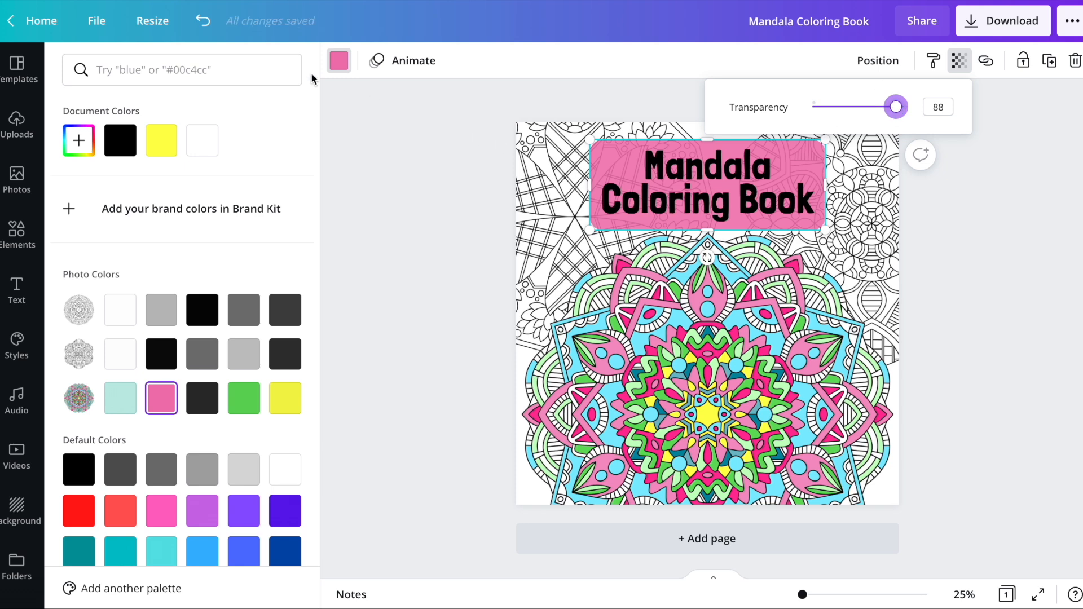
Lighten the title banner to a paler custom pink.
{"action": "left_click", "coordinate": [92, 141]}
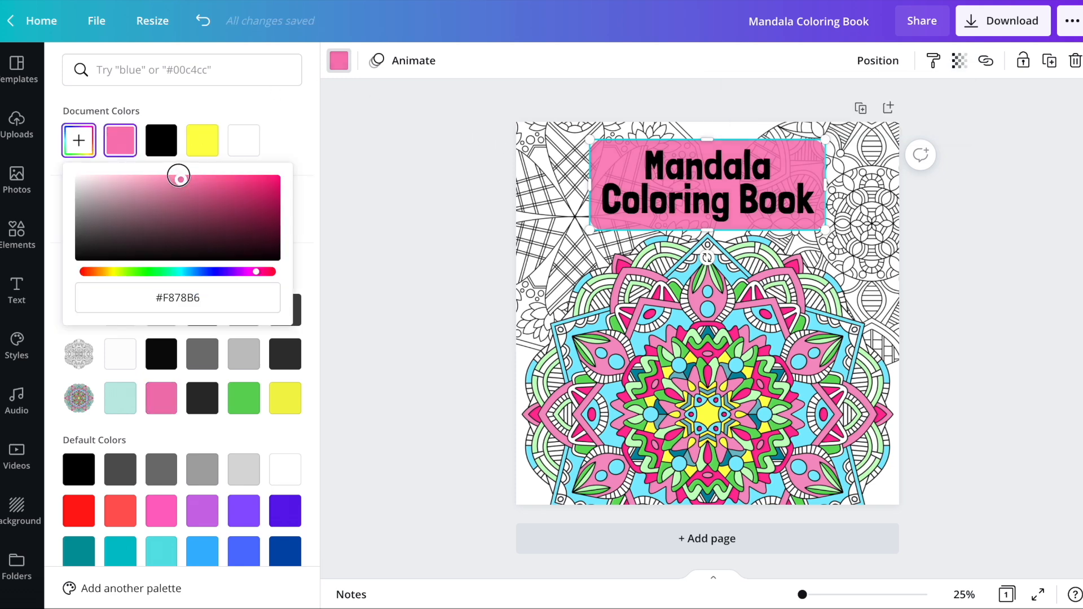
{"action": "left_click_drag", "start_coordinate": [181, 176], "coordinate": [146, 180]}
{"action": "left_click", "coordinate": [965, 277]}
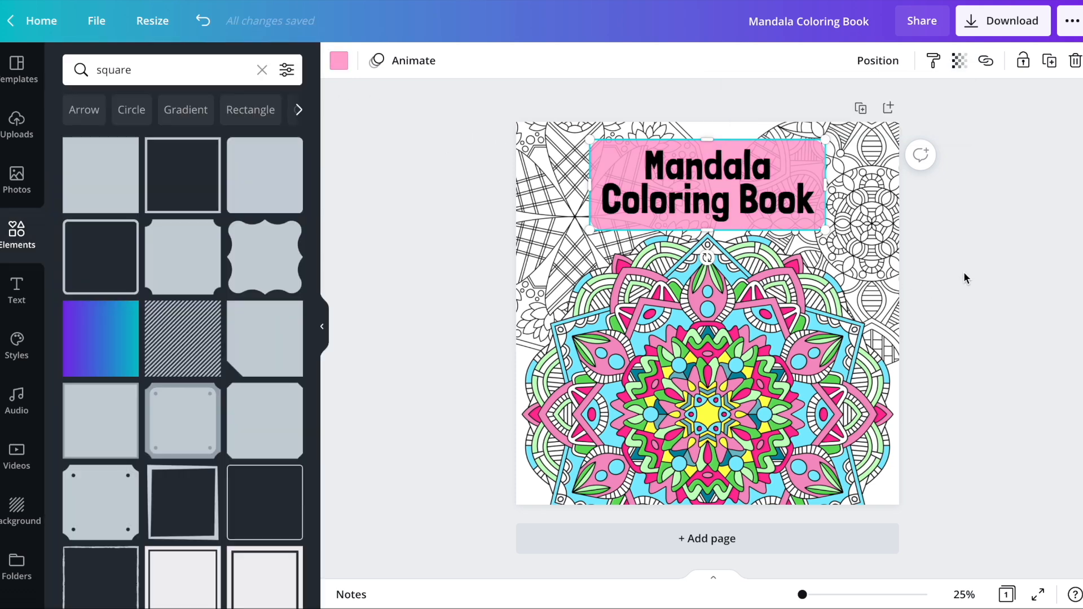
Apply the Echo effect to the "Mandala Coloring Book" title text.
{"action": "left_click", "coordinate": [693, 161]}
{"action": "left_click", "coordinate": [792, 62]}
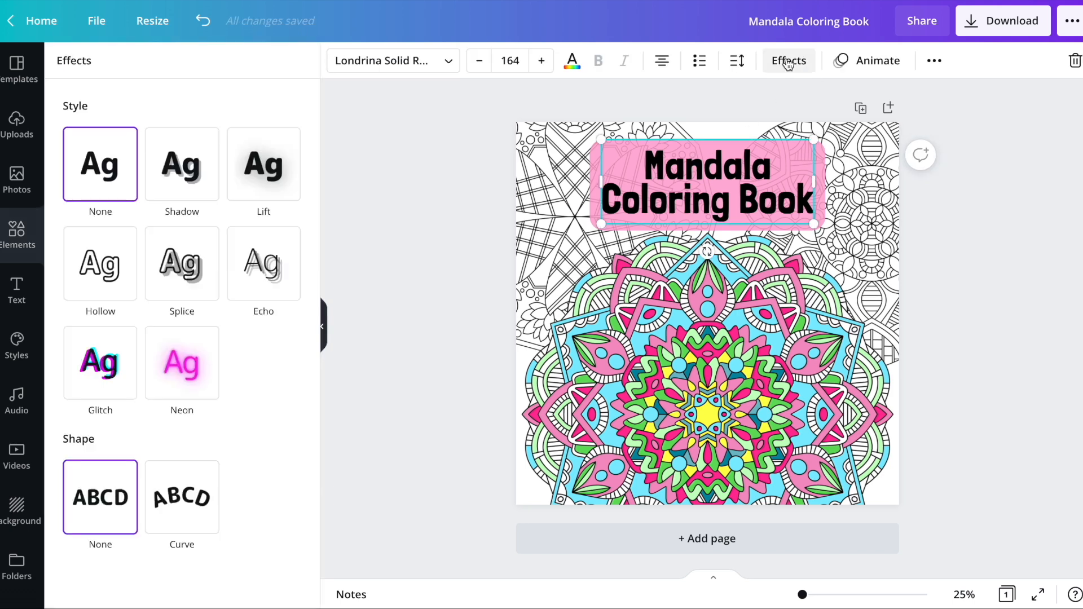
{"action": "left_click", "coordinate": [266, 280]}
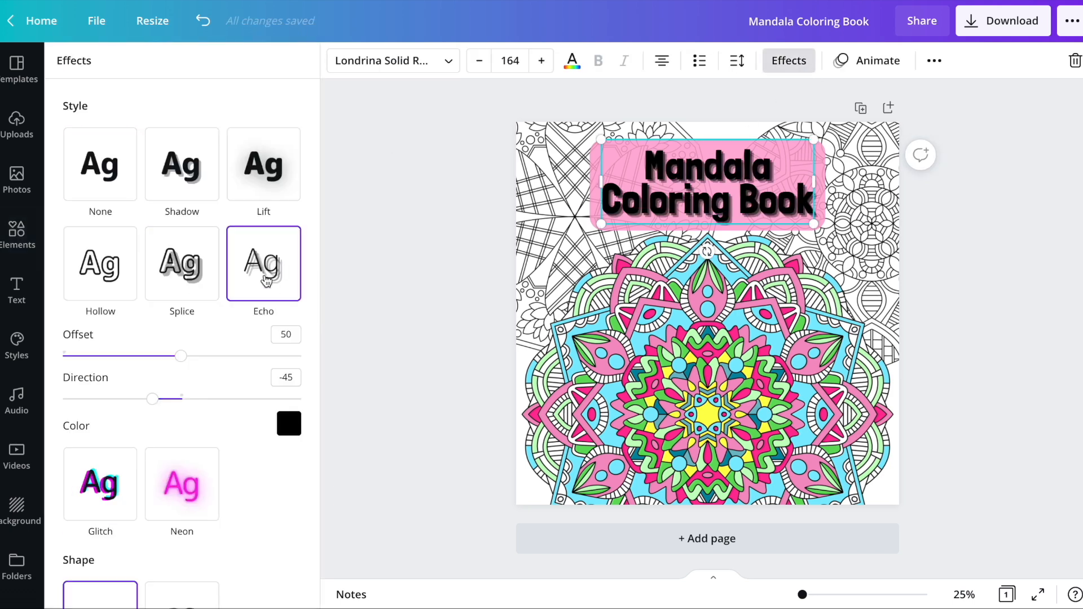
Set the title's Echo effect colour to white and reduce the effect's offset.
{"action": "left_click", "coordinate": [289, 428]}
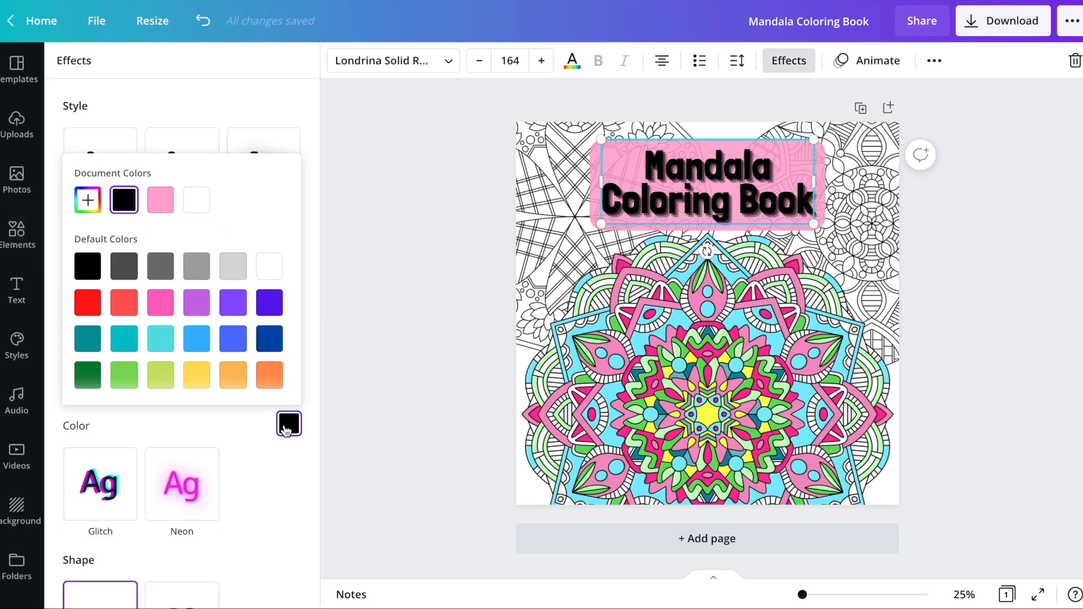
{"action": "left_click", "coordinate": [269, 266]}
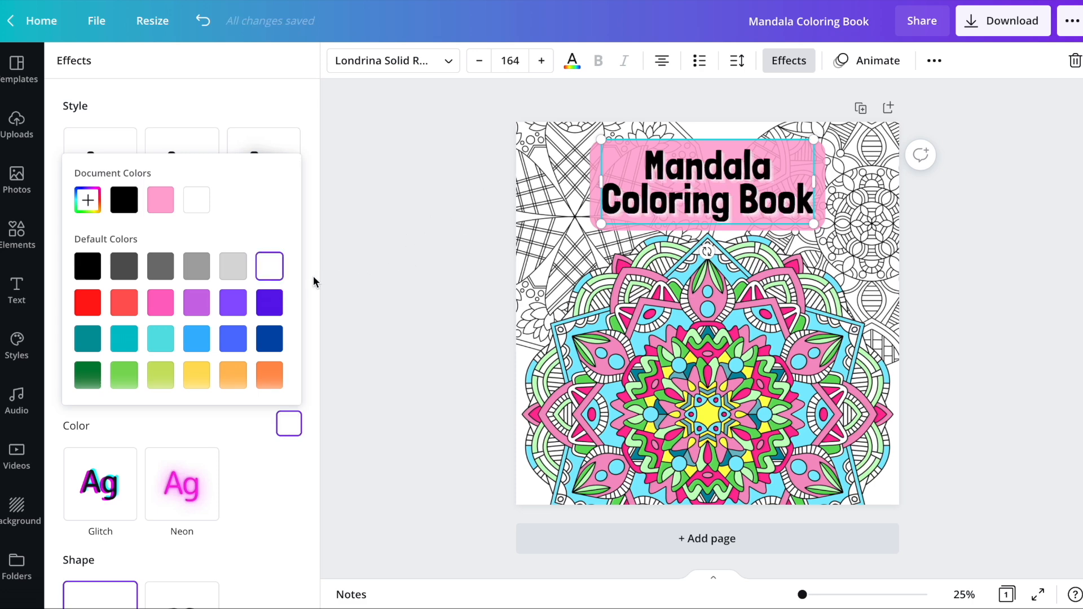
{"action": "left_click", "coordinate": [313, 276]}
{"action": "left_click_drag", "start_coordinate": [180, 355], "coordinate": [145, 356]}
{"action": "left_click", "coordinate": [438, 360]}
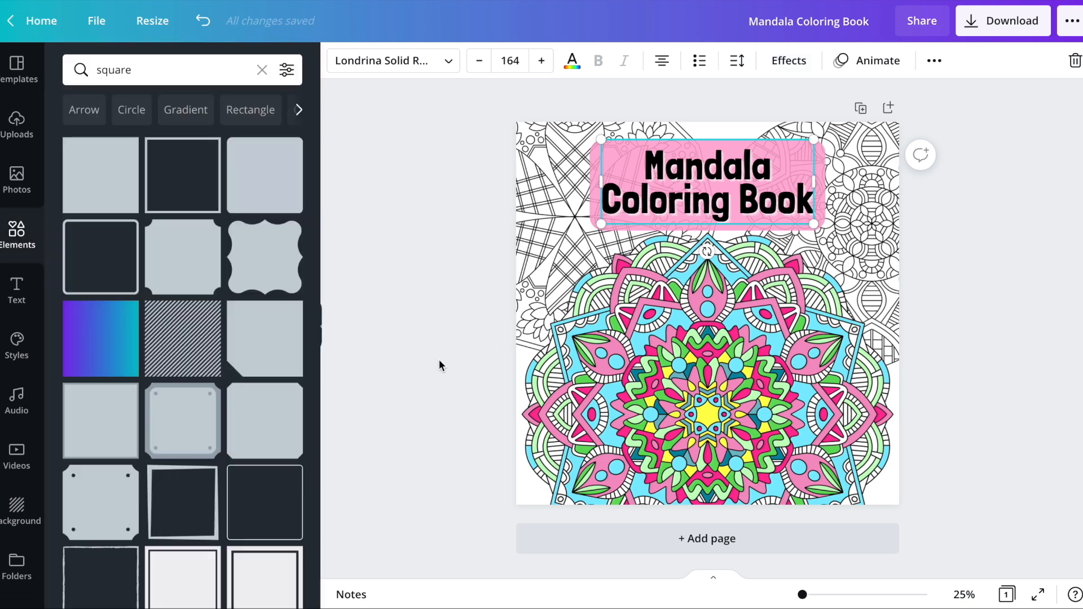
Download the finished cover design as a PNG and return to the design.
{"action": "left_click", "coordinate": [991, 27]}
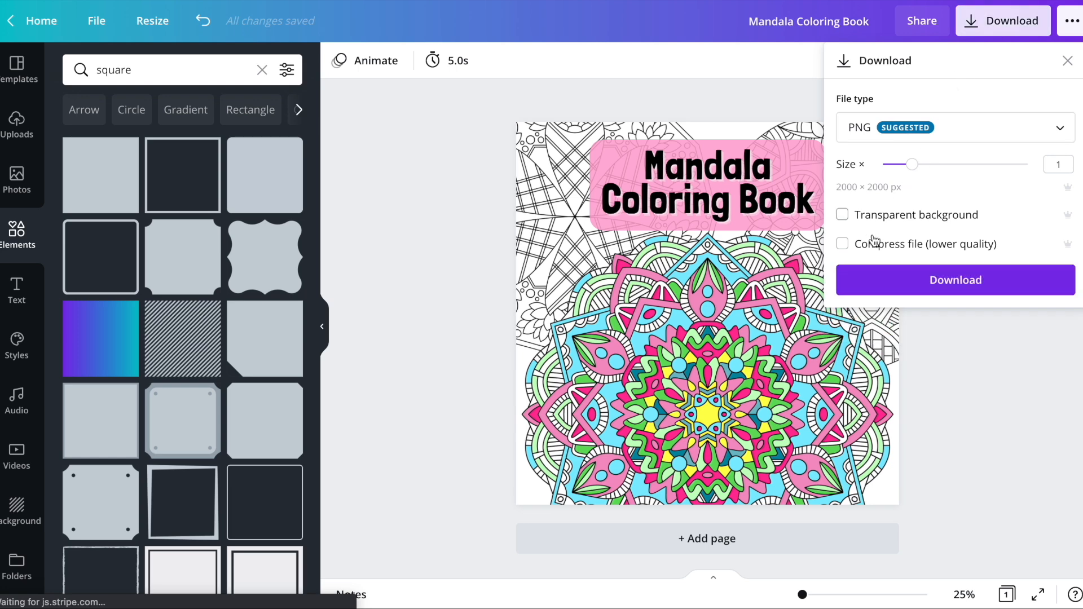
{"action": "left_click", "coordinate": [927, 280]}
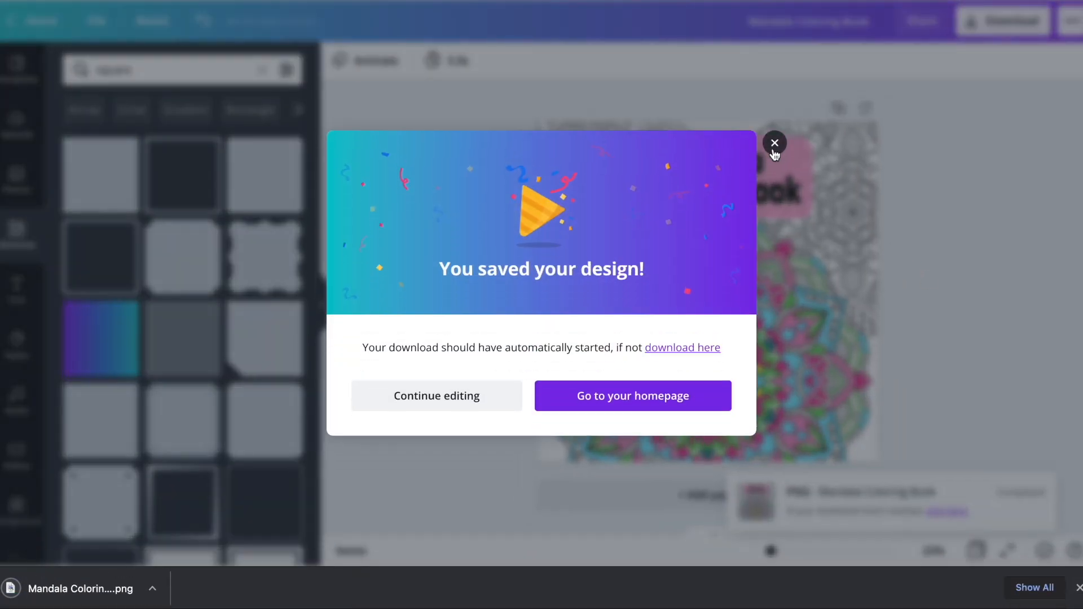
{"action": "left_click", "coordinate": [774, 148]}
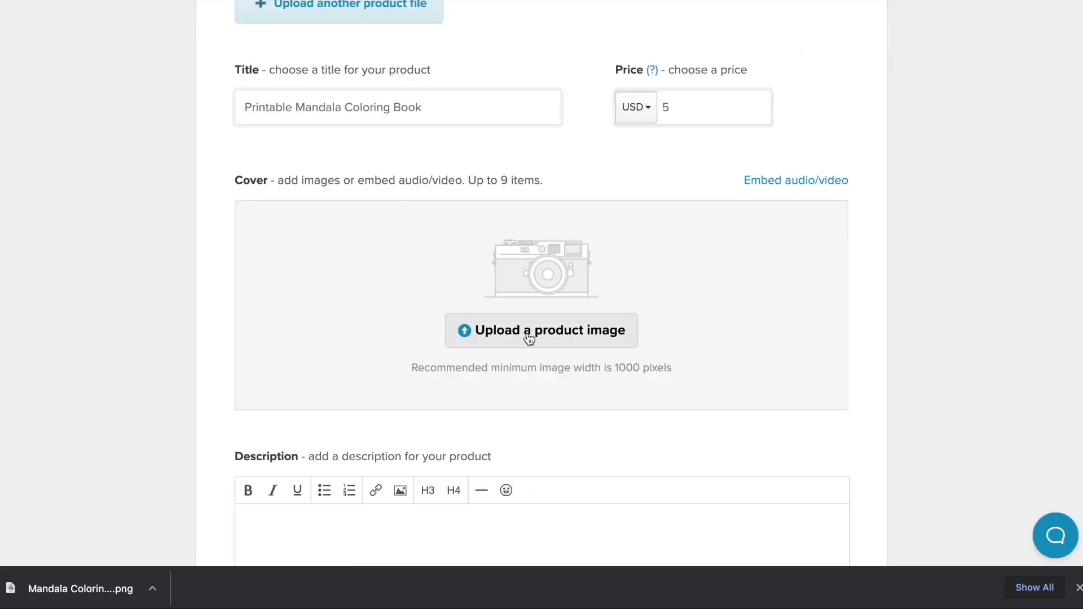
In the Payhip product form, upload Mandala Coloring Book.png from Downloads as the cover image.
{"action": "left_click", "coordinate": [527, 334]}
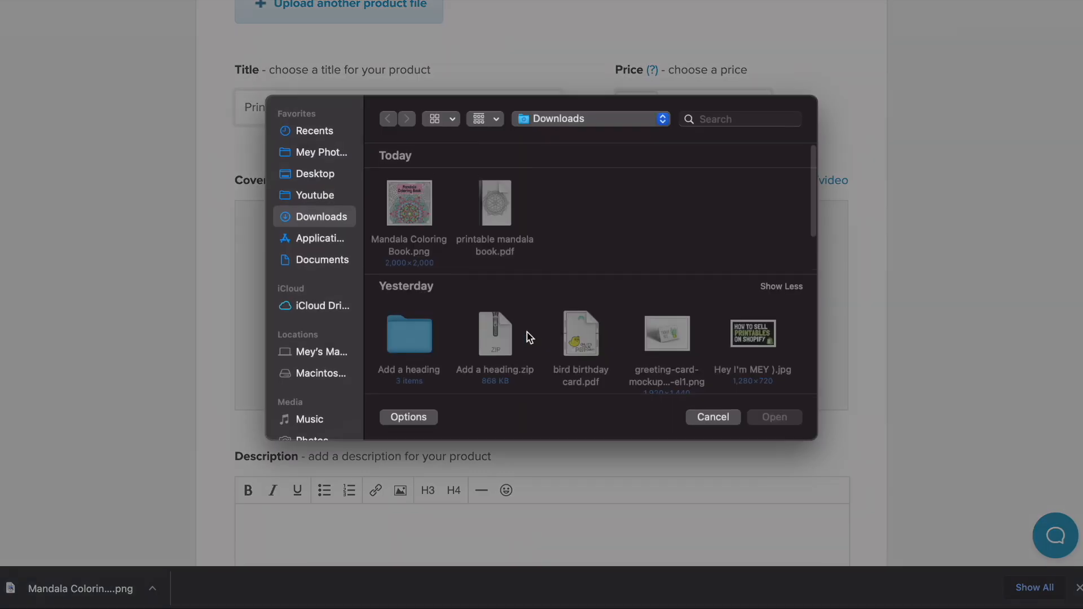
{"action": "double_click", "coordinate": [415, 212]}
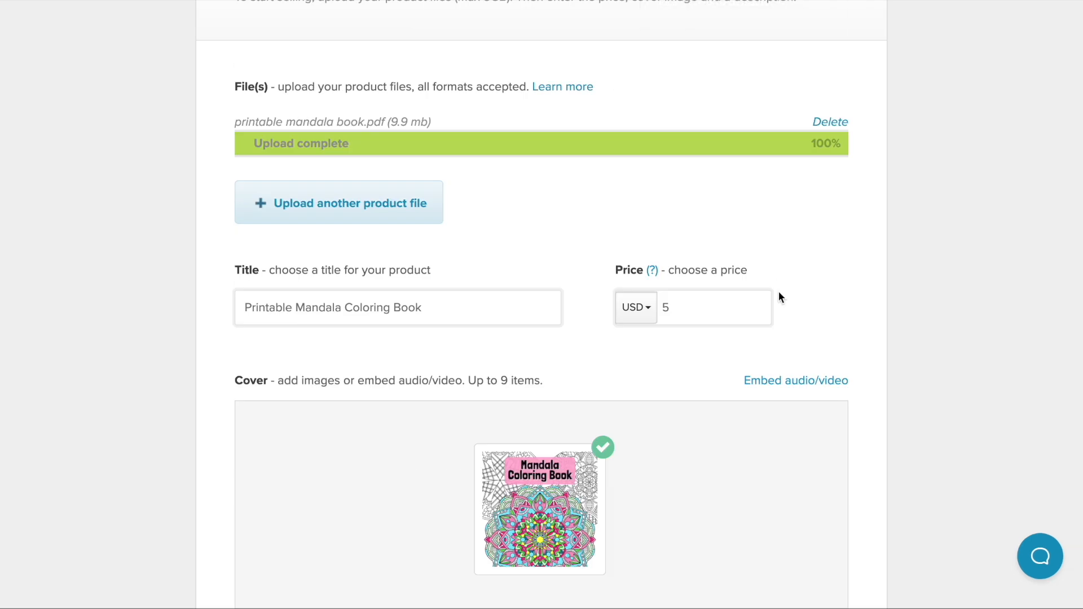
{"action": "scroll", "coordinate": [778, 294], "scroll_direction": "down", "scroll_amount": 3}
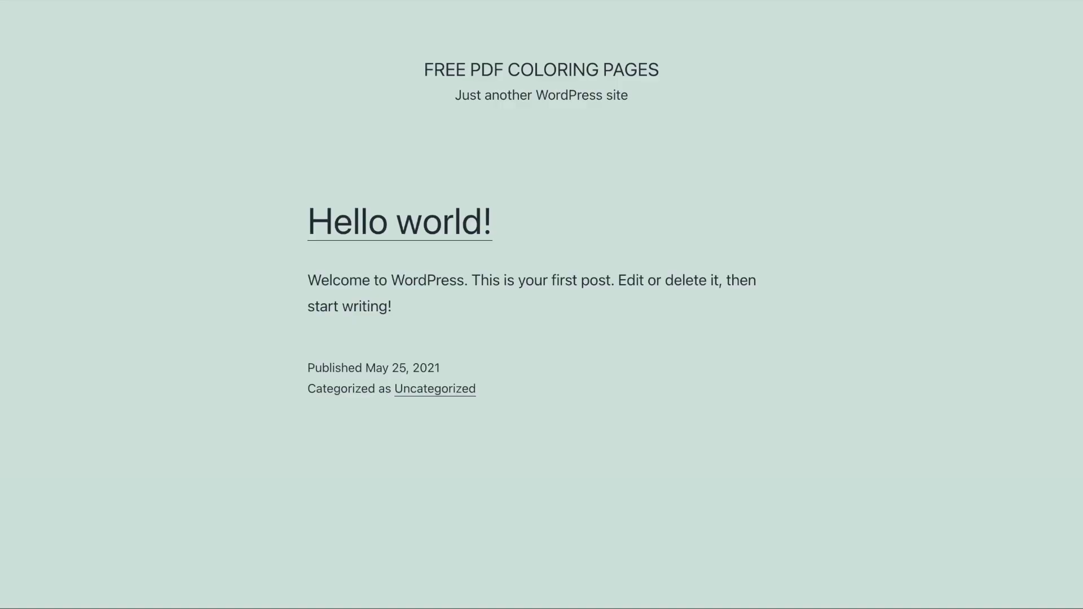
Switch to the Placeit site with its mockups for "coloring".
{"action": "key", "text": "ctrl+l"}
{"action": "type", "text": "plav"}
{"action": "key", "text": "BackSpace"}
{"action": "type", "text": "c"}
{"action": "key", "text": "Return"}
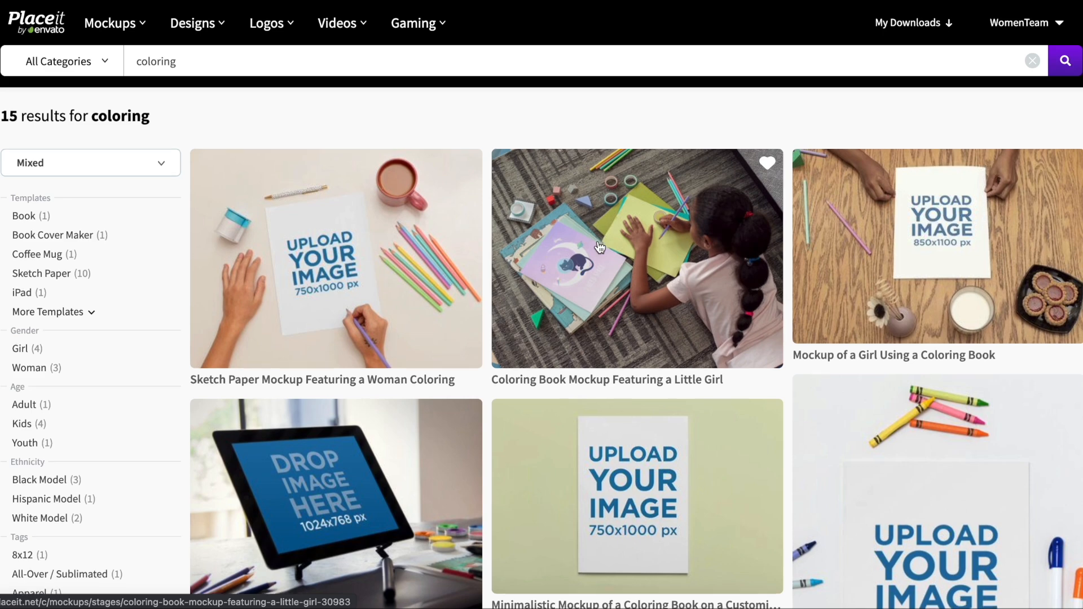
Look through the coloring mockups for scenes that suit a printable coloring page or coloring book.
{"action": "scroll", "coordinate": [600, 247], "scroll_direction": "down", "scroll_amount": 5}
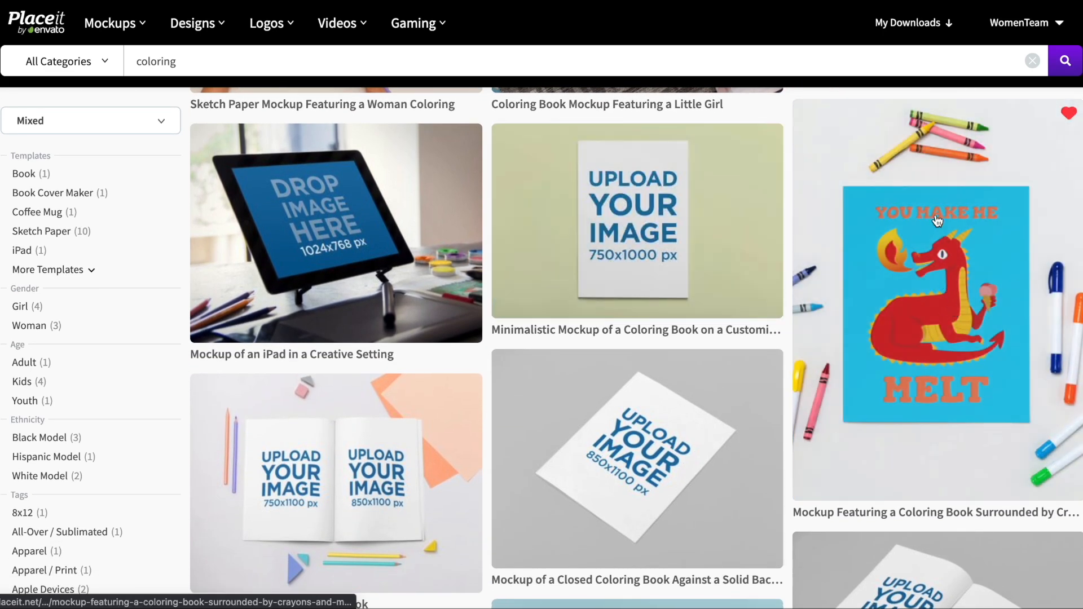
{"action": "scroll", "coordinate": [338, 232], "scroll_direction": "down", "scroll_amount": 5}
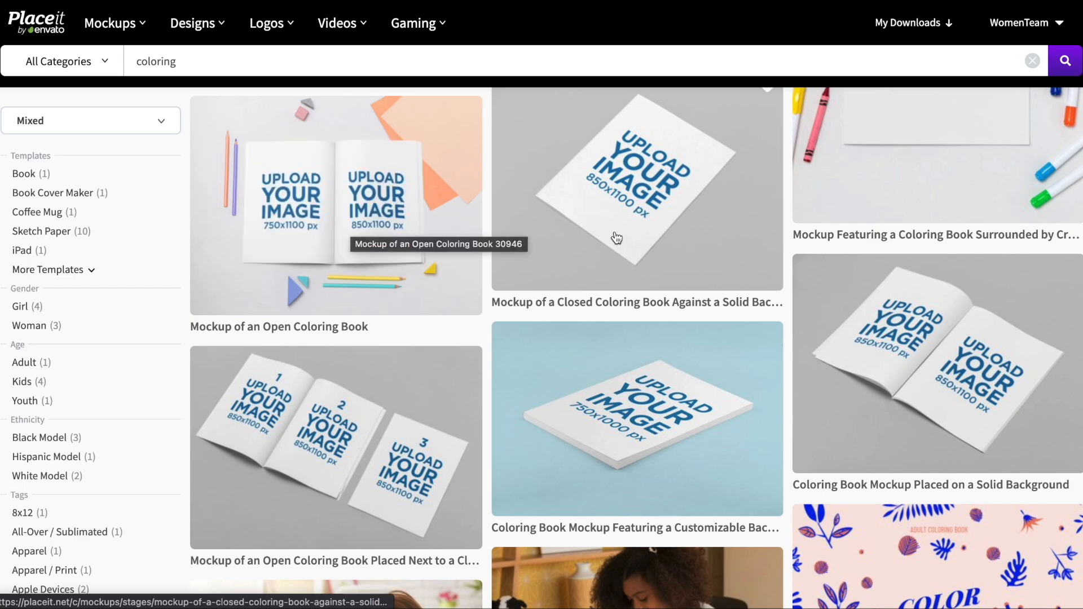
{"action": "scroll", "coordinate": [615, 238], "scroll_direction": "down", "scroll_amount": 12}
{"action": "scroll", "coordinate": [616, 237], "scroll_direction": "up", "scroll_amount": 6}
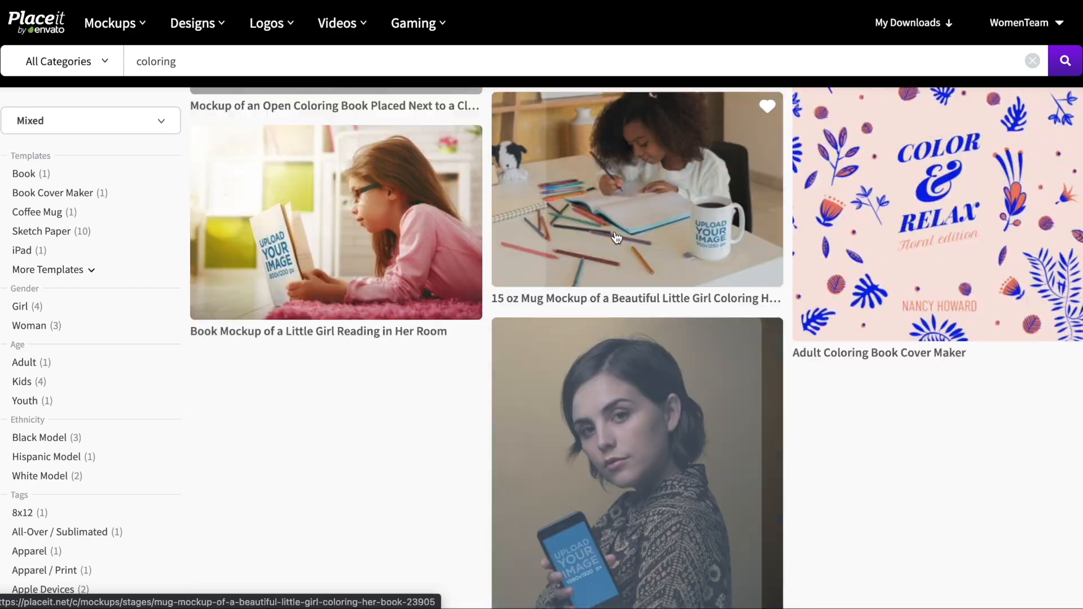
{"action": "scroll", "coordinate": [682, 450], "scroll_direction": "down", "scroll_amount": 6}
{"action": "scroll", "coordinate": [681, 450], "scroll_direction": "up", "scroll_amount": 15}
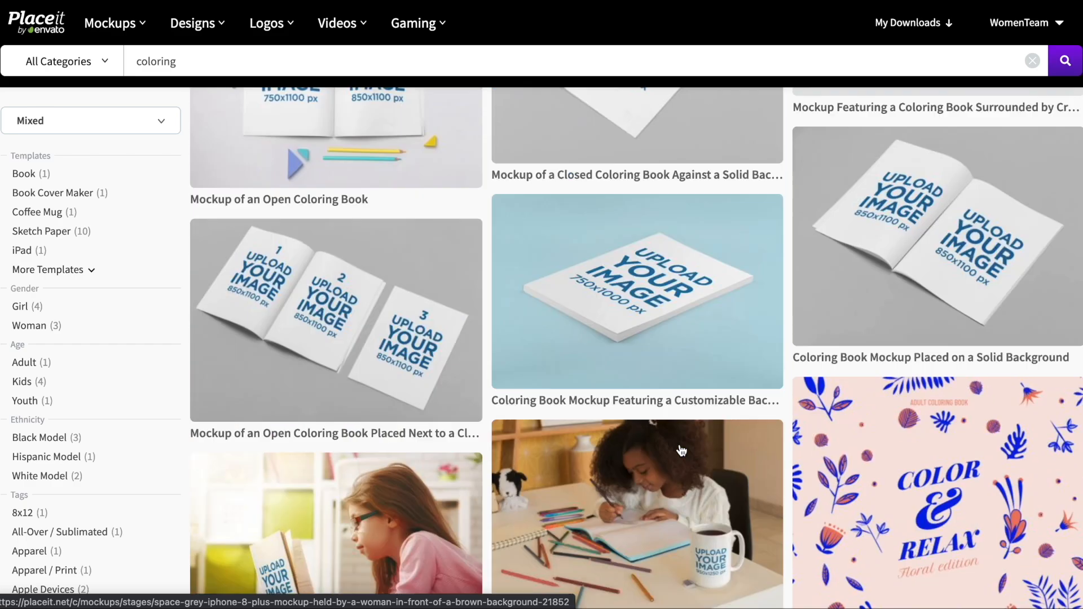
{"action": "scroll", "coordinate": [678, 298], "scroll_direction": "down", "scroll_amount": 2}
{"action": "scroll", "coordinate": [678, 298], "scroll_direction": "up", "scroll_amount": 3}
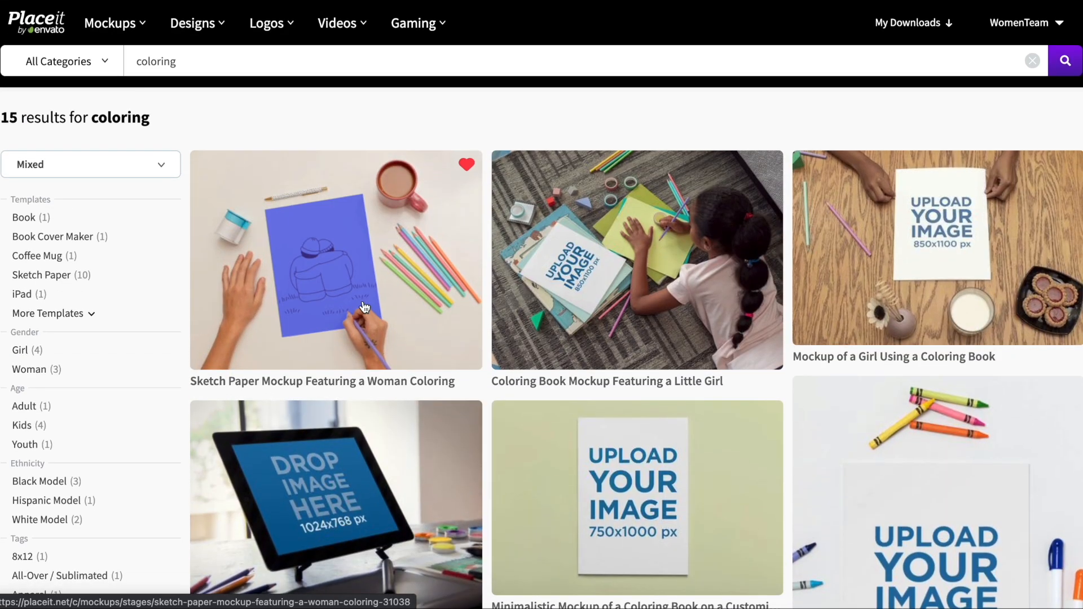
{"action": "scroll", "coordinate": [925, 472], "scroll_direction": "down", "scroll_amount": 1}
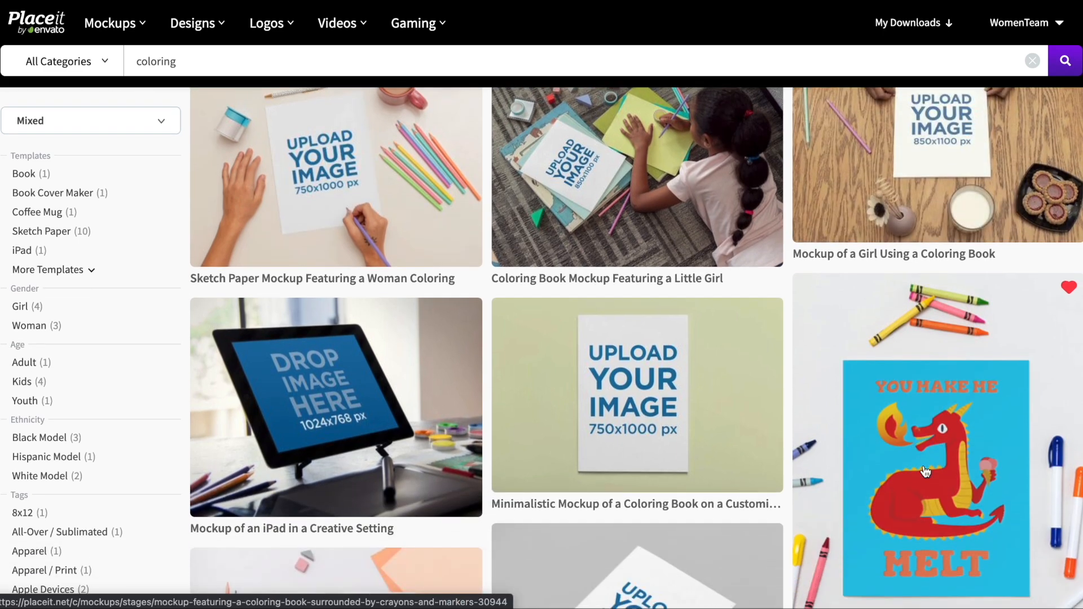
Search the files for "mandala", place a mandala line drawing on the mockup of a woman coloring on sketch paper and download it.
{"action": "left_click", "coordinate": [756, 1]}
{"action": "left_click", "coordinate": [97, 249]}
{"action": "left_click", "coordinate": [113, 277]}
{"action": "left_click", "coordinate": [719, 125]}
{"action": "type", "text": "mandala"}
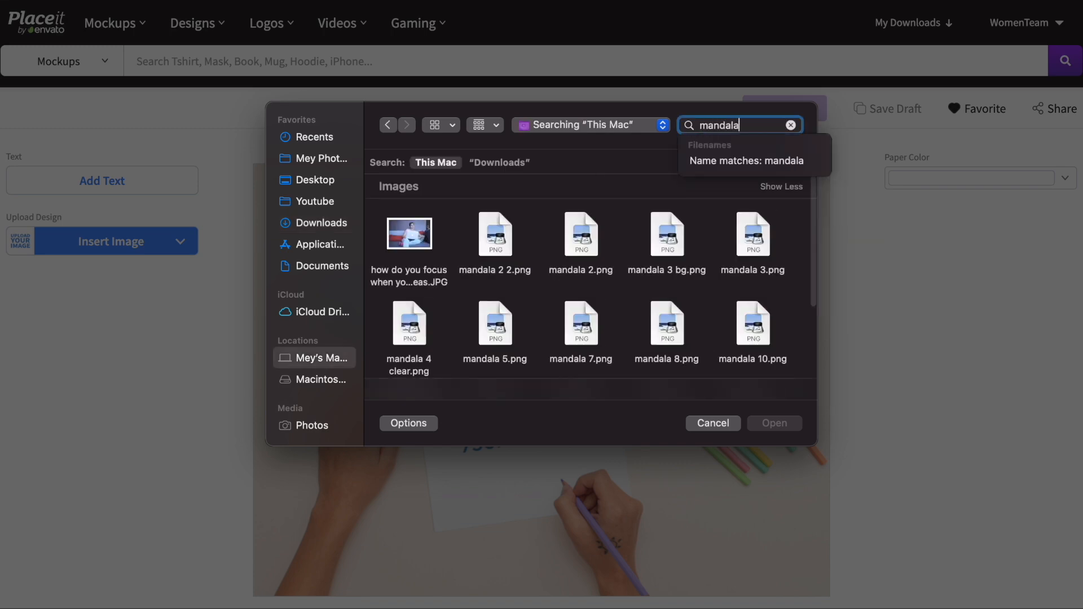
{"action": "double_click", "coordinate": [496, 240]}
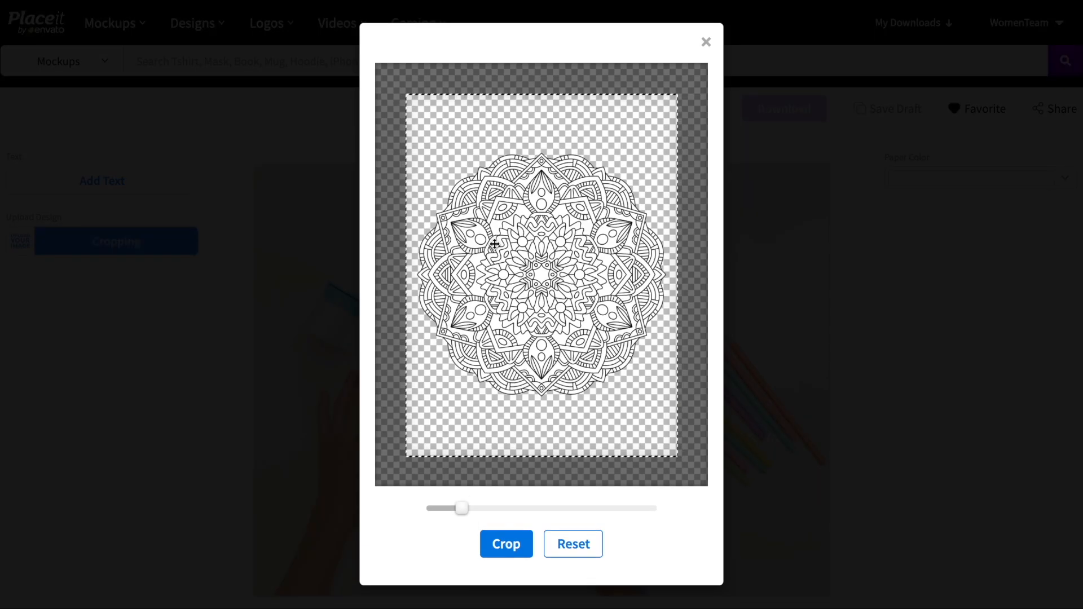
{"action": "left_click", "coordinate": [501, 546]}
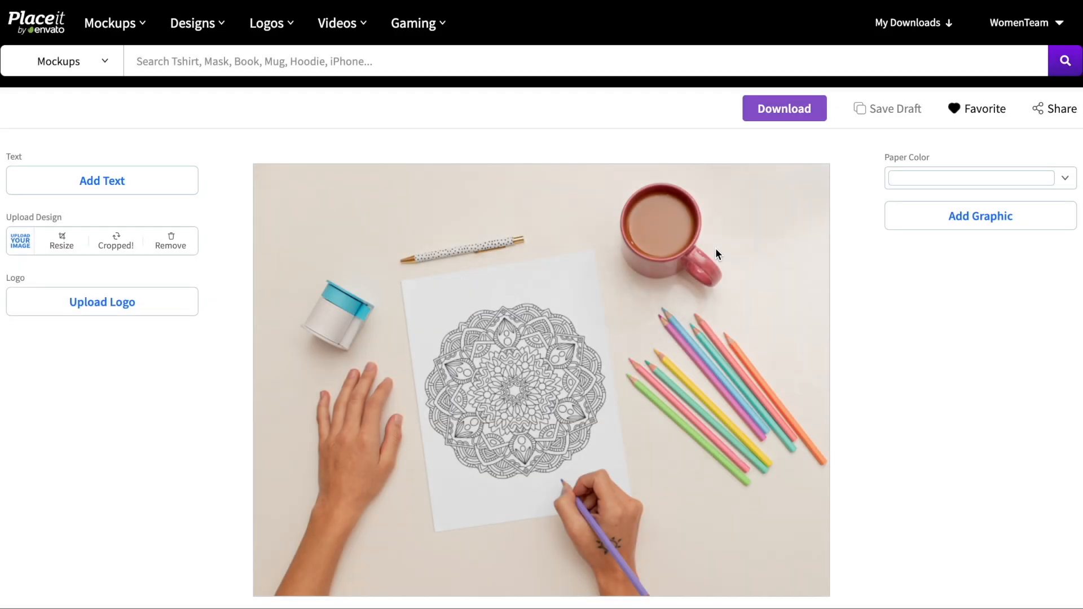
{"action": "left_click", "coordinate": [793, 110]}
Insert mandala 3.png into the coloring book mockup with crayons and markers and download the finished mockup.
{"action": "left_click", "coordinate": [728, 1]}
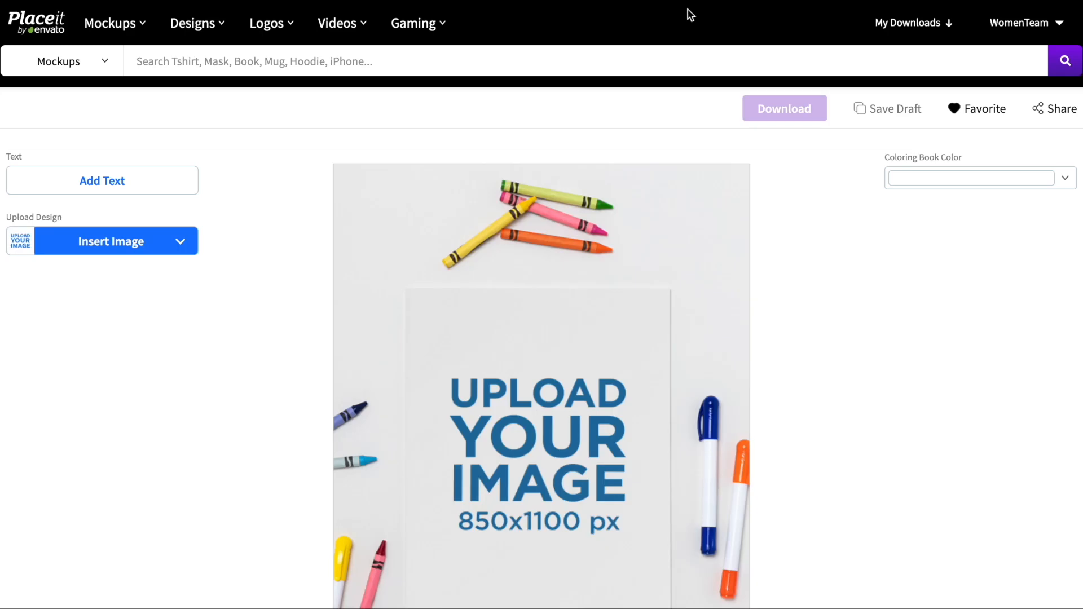
{"action": "left_click", "coordinate": [181, 248]}
{"action": "left_click", "coordinate": [128, 273]}
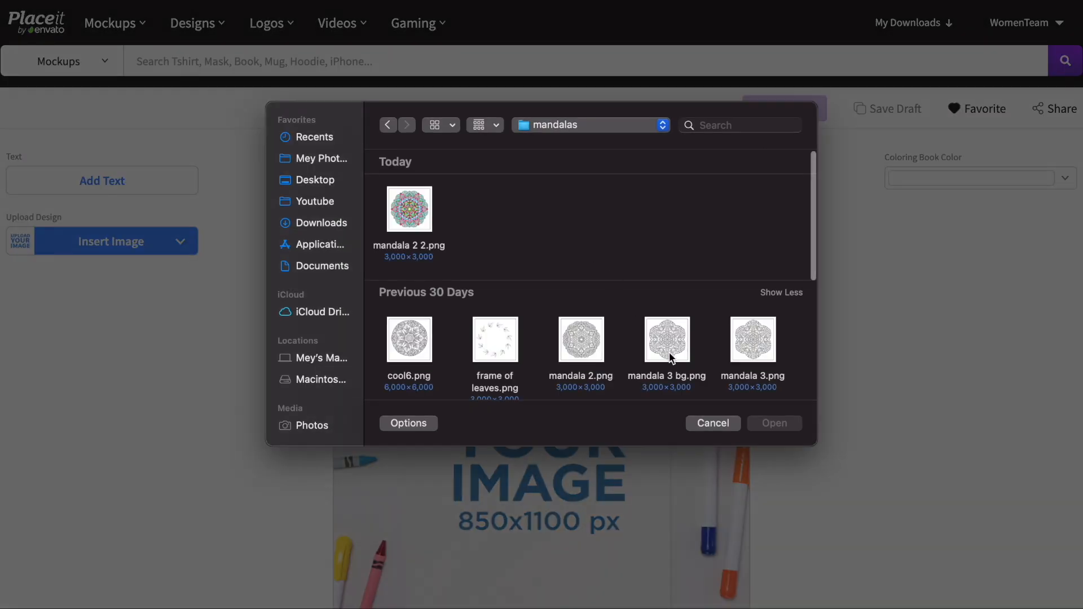
{"action": "double_click", "coordinate": [753, 347]}
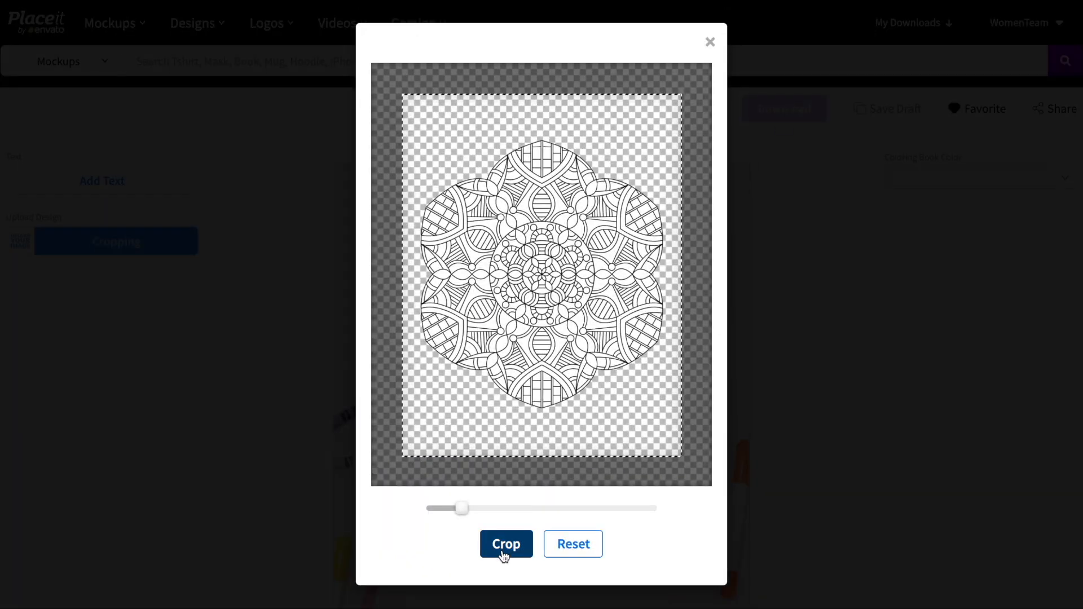
{"action": "left_click", "coordinate": [506, 544]}
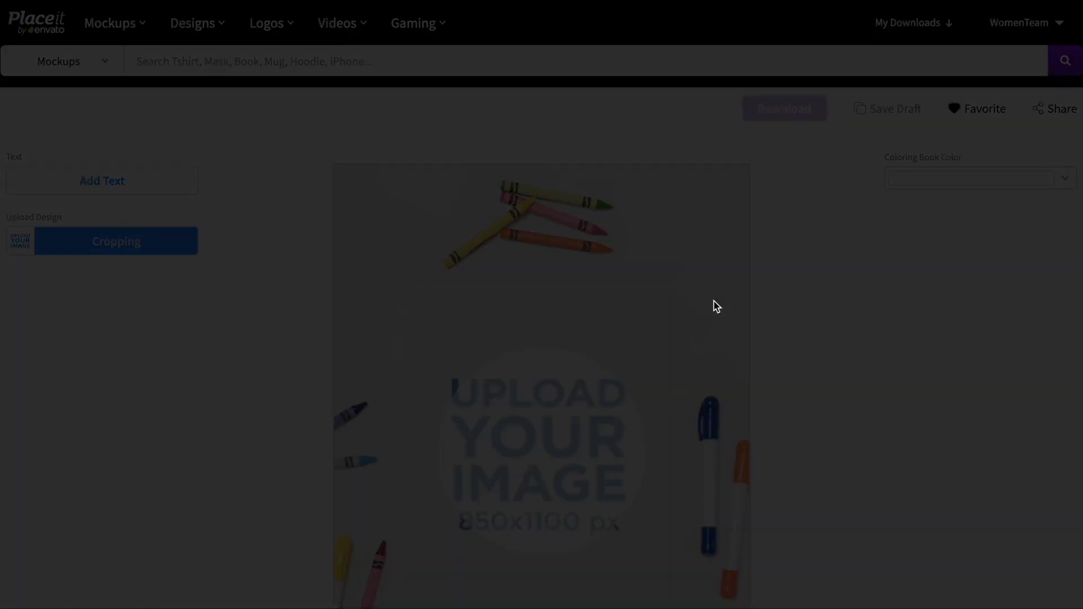
{"action": "left_click", "coordinate": [783, 113]}
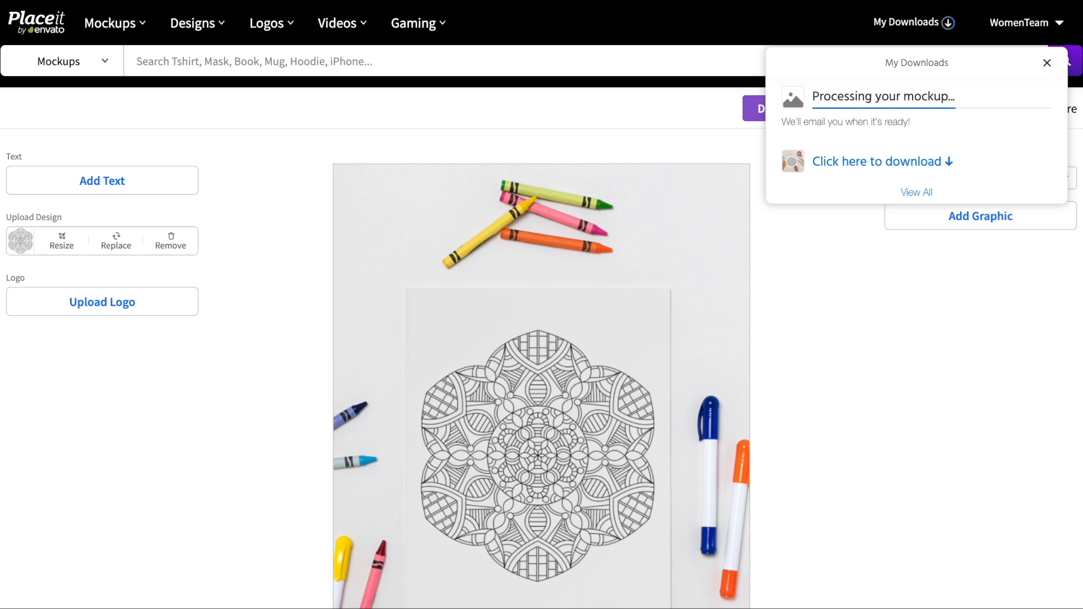
{"action": "left_click", "coordinate": [859, 169]}
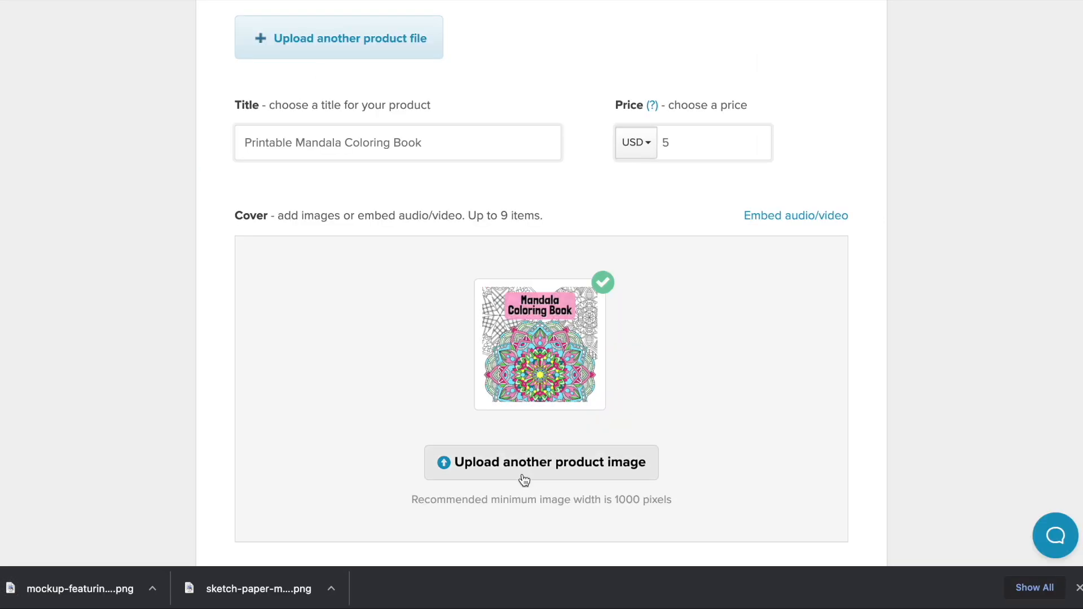
Upload the two downloaded mockup PNGs from Downloads as additional product images in the Payhip form.
{"action": "left_click", "coordinate": [523, 472]}
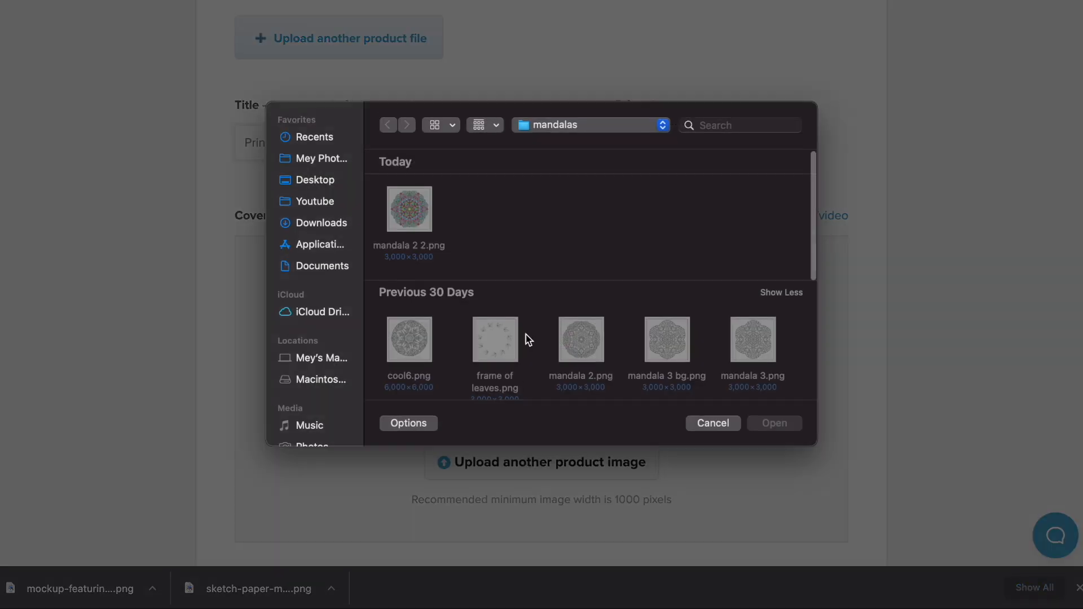
{"action": "left_click", "coordinate": [307, 228]}
{"action": "left_click", "coordinate": [498, 199]}
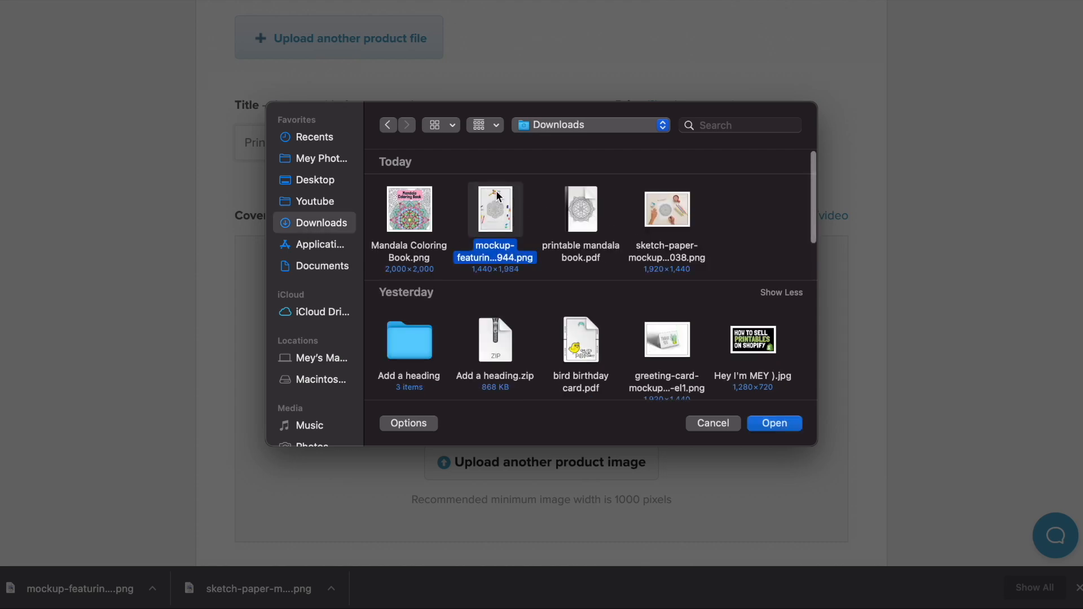
{"action": "left_click", "coordinate": [669, 212], "text": "super"}
{"action": "key", "text": "Return"}
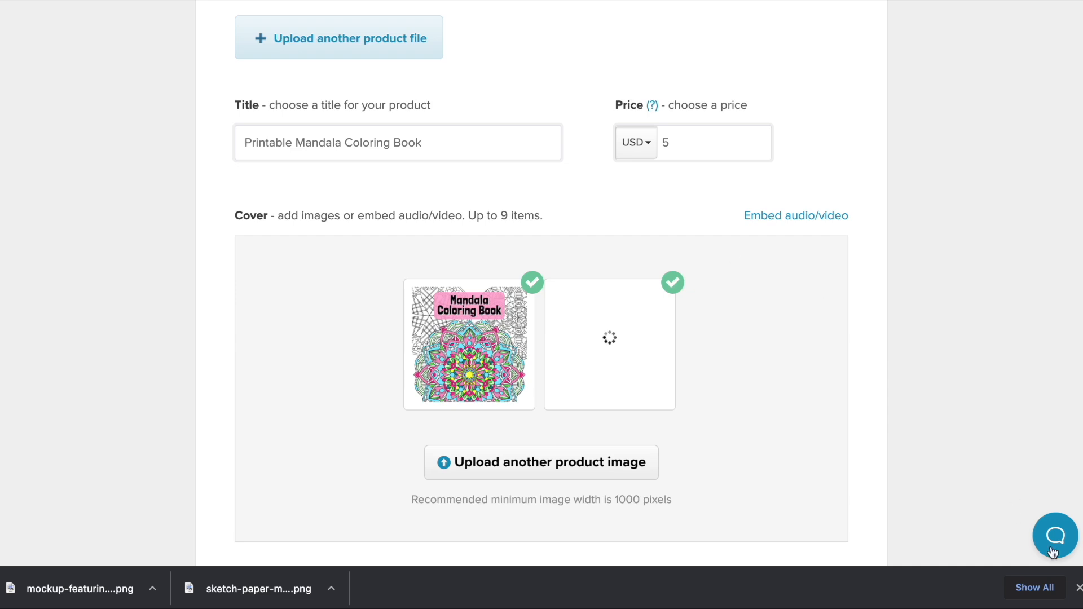
{"action": "left_click", "coordinate": [1077, 589]}
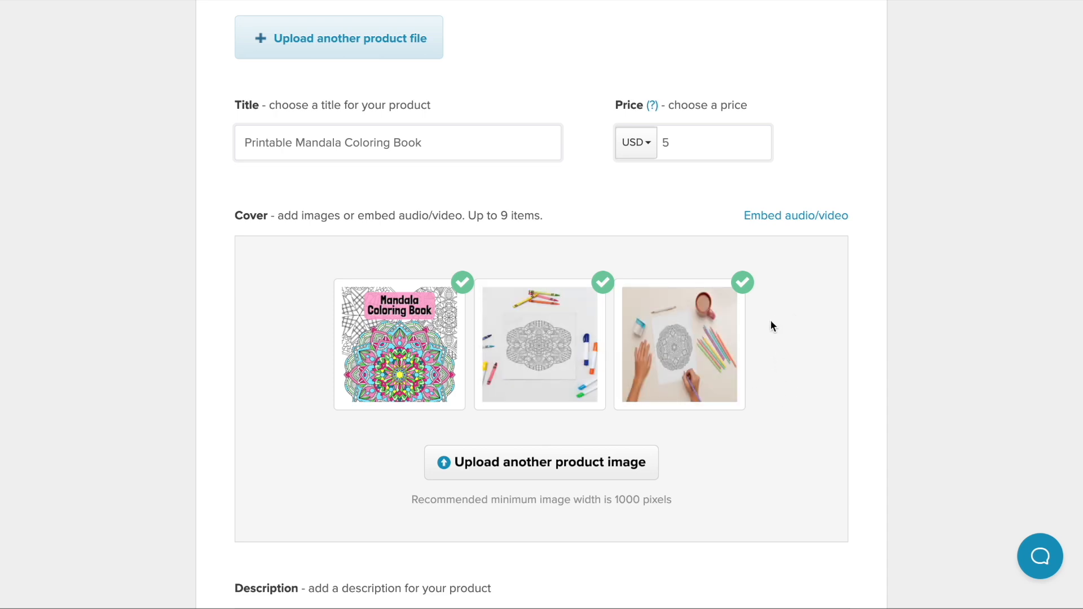
Write a product description presenting the self-illustrated mandala coloring book, its 5 pages to download and print at home, and "File type- PDF coloring book".
{"action": "scroll", "coordinate": [649, 227], "scroll_direction": "down", "scroll_amount": 5}
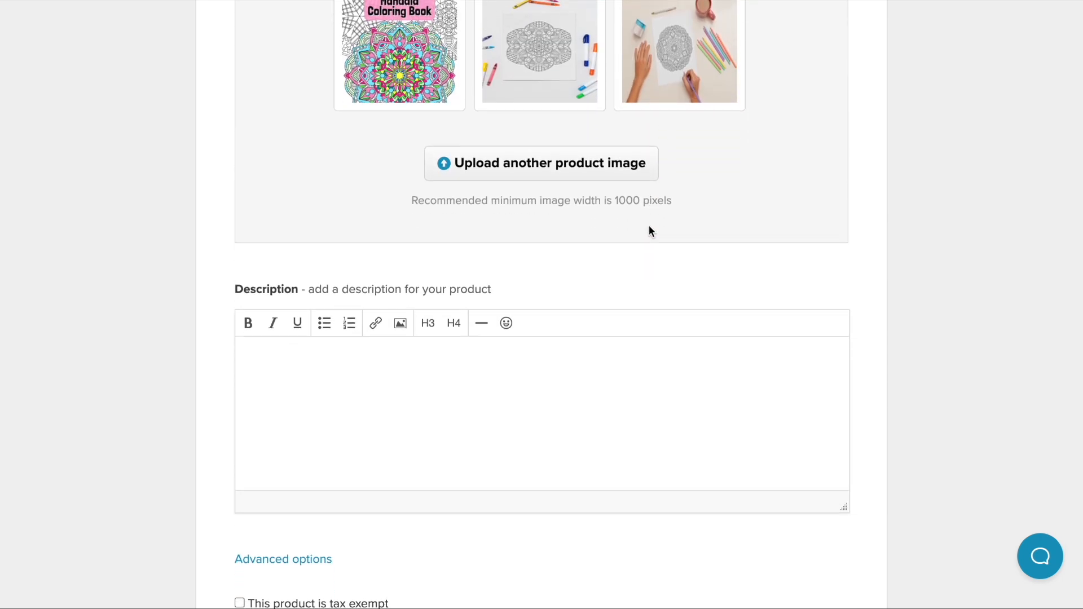
{"action": "left_click", "coordinate": [371, 369]}
{"action": "type", "text": "Enjoy hours of fun & relaxation with my new printable Mandala coloring book! This unique mandala coloring book was illustrated by me, during my art-therapy sessions. And it offers 5 coloring pages you can simply download and print at home. File type- PDF coloring book"}
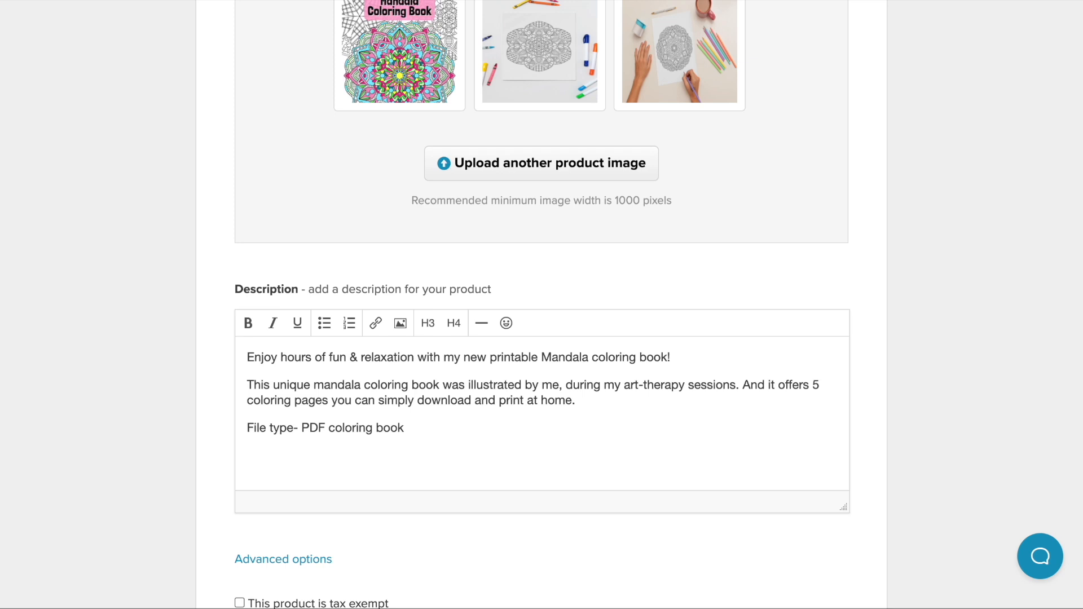
Mark the product as tax exempt and as an ebook, and add it to the store.
{"action": "scroll", "coordinate": [314, 378], "scroll_direction": "down", "scroll_amount": 5}
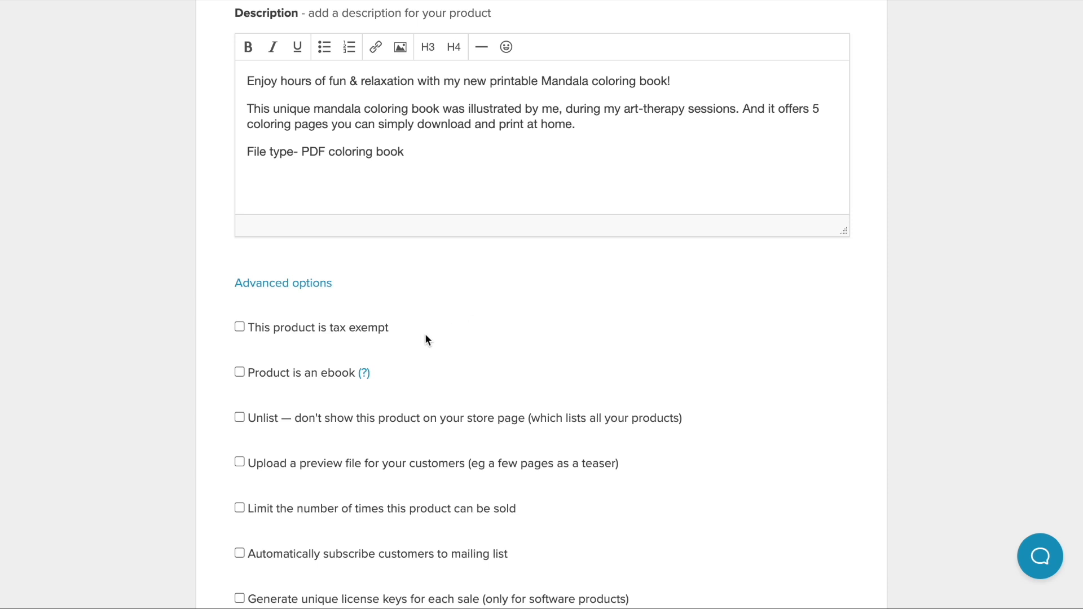
{"action": "left_click", "coordinate": [242, 326]}
{"action": "mouse_move", "coordinate": [364, 374]}
{"action": "scroll", "coordinate": [466, 296], "scroll_direction": "down", "scroll_amount": 3}
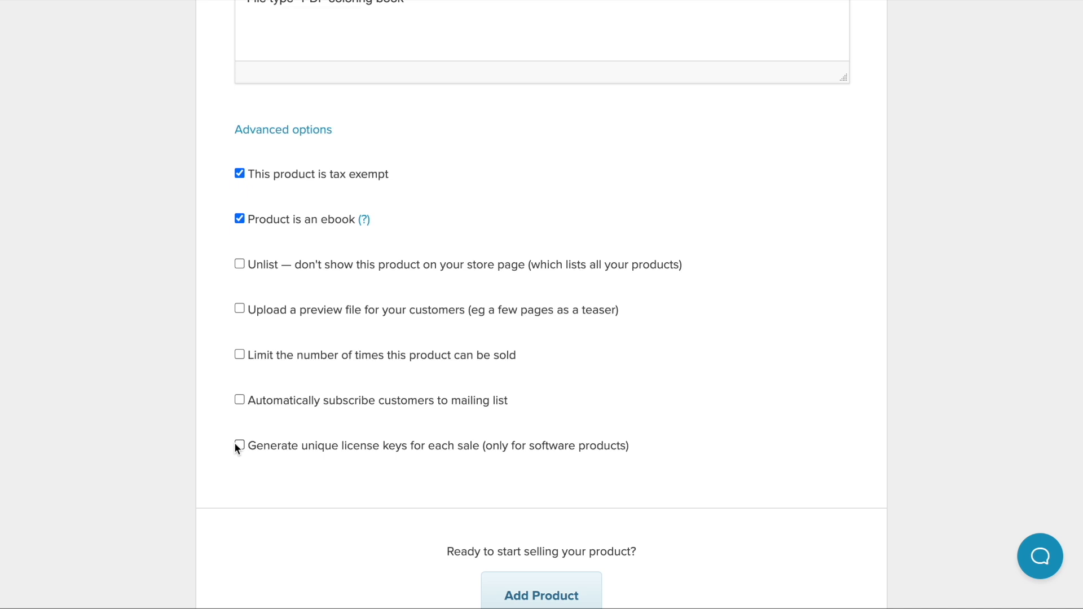
{"action": "scroll", "coordinate": [235, 443], "scroll_direction": "down", "scroll_amount": 3}
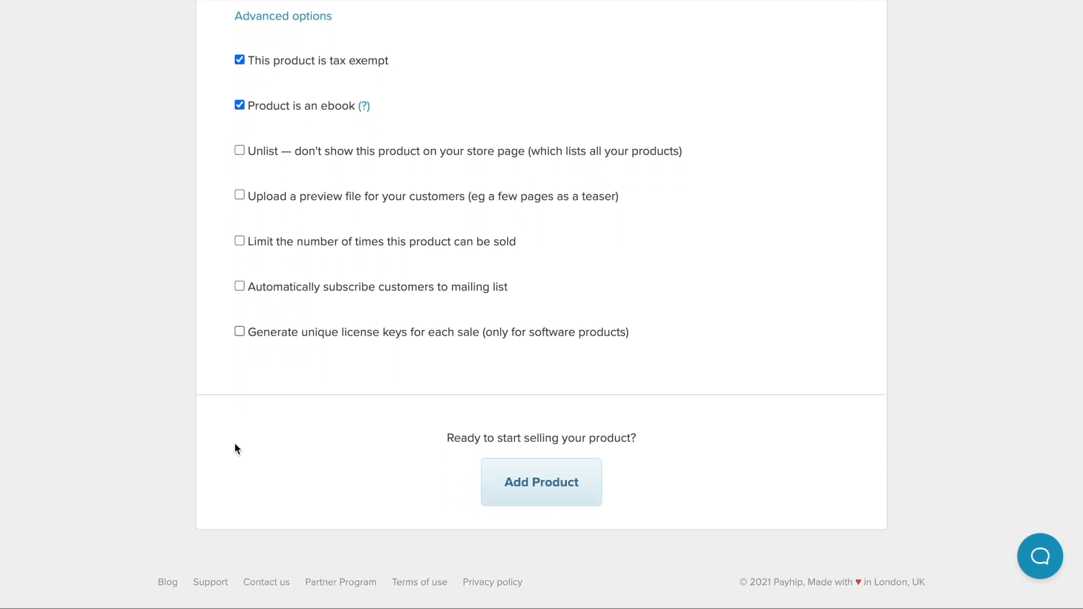
{"action": "left_click", "coordinate": [540, 475]}
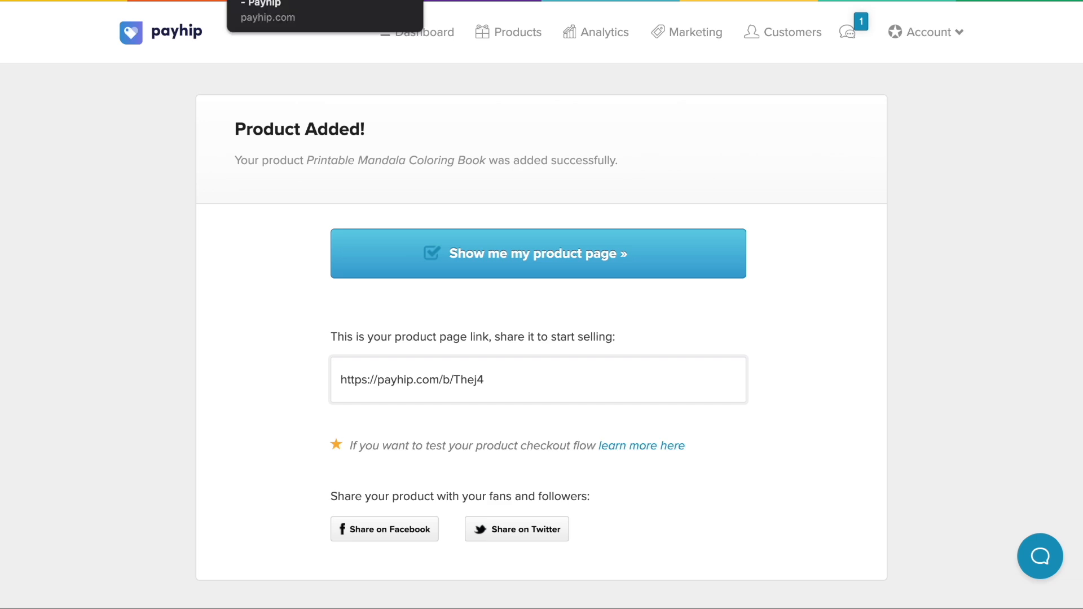
Review the published product page of the Printable Mandala Coloring Book, including its images, description and price.
{"action": "left_click", "coordinate": [333, 0]}
{"action": "scroll", "coordinate": [870, 309], "scroll_direction": "down", "scroll_amount": 6}
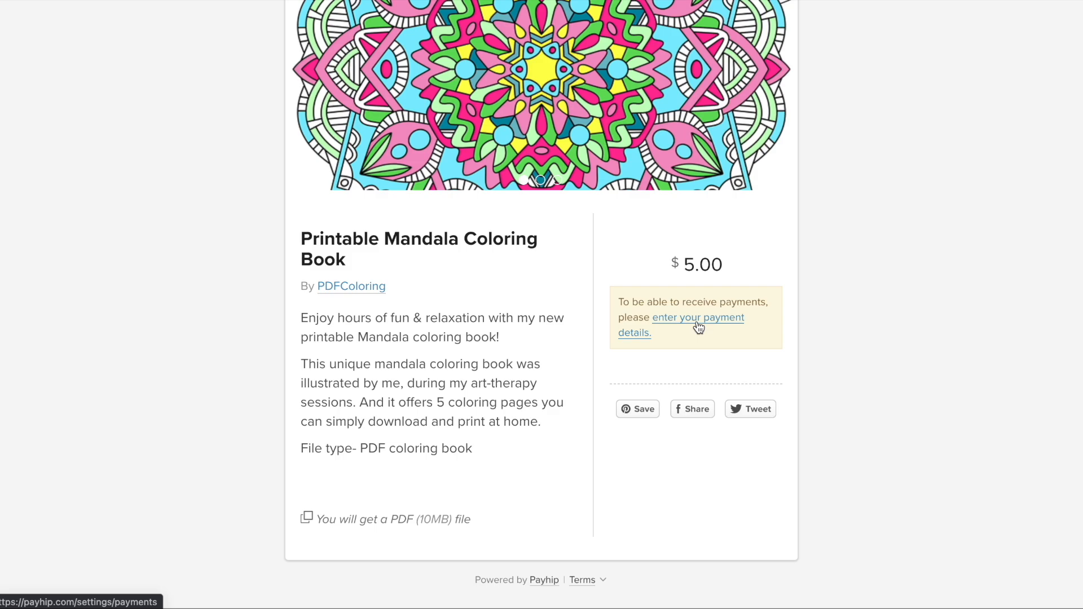
{"action": "scroll", "coordinate": [550, 344], "scroll_direction": "up", "scroll_amount": 6}
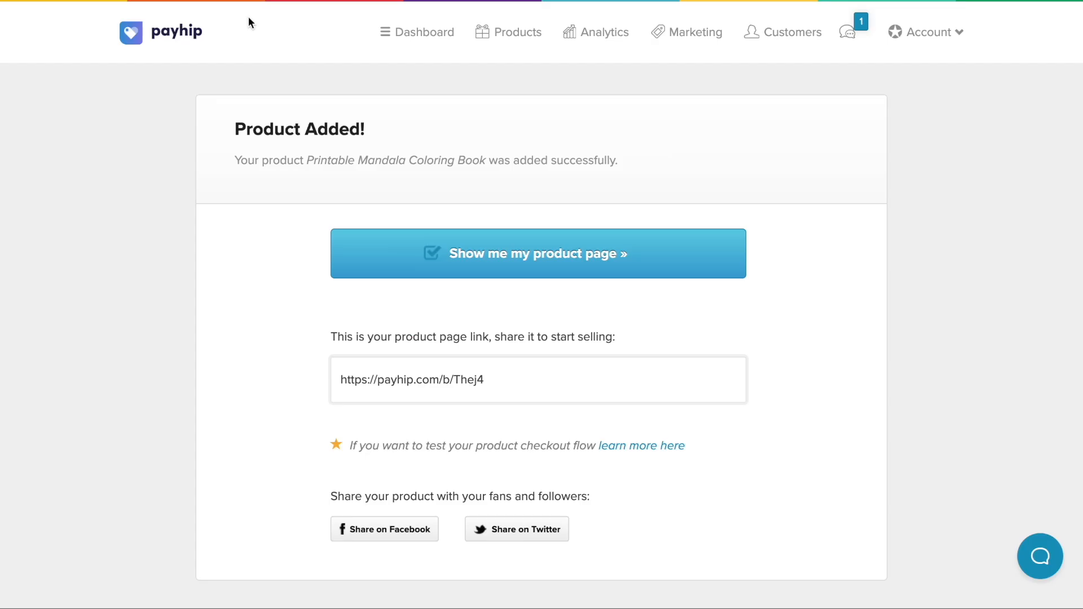
Start the checkout setup from the store dashboard and link a PayPal account for receiving payments.
{"action": "left_click", "coordinate": [441, 36]}
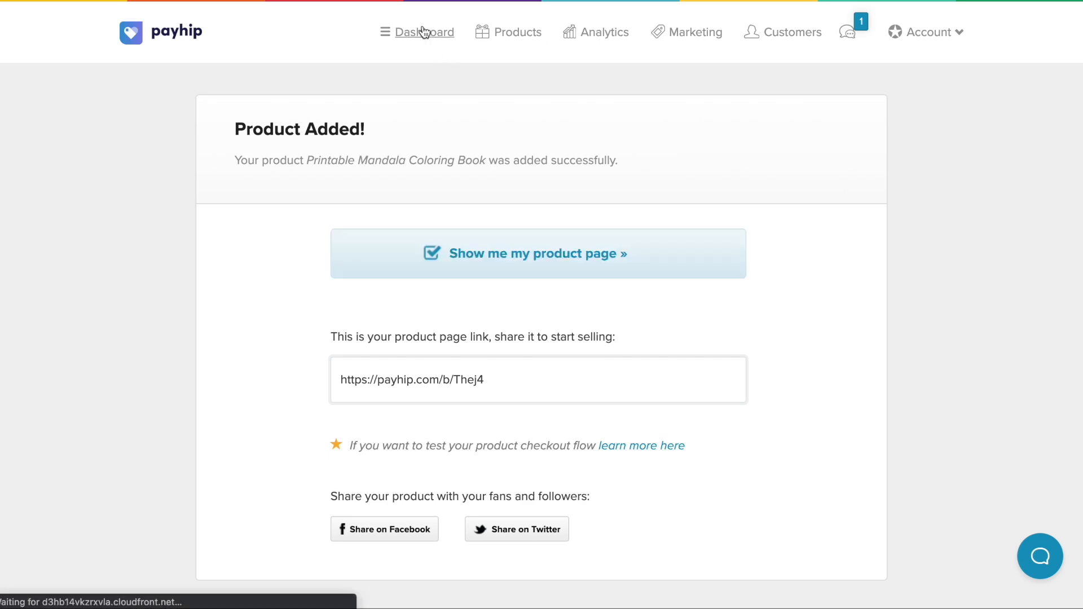
{"action": "scroll", "coordinate": [587, 279], "scroll_direction": "down", "scroll_amount": 8}
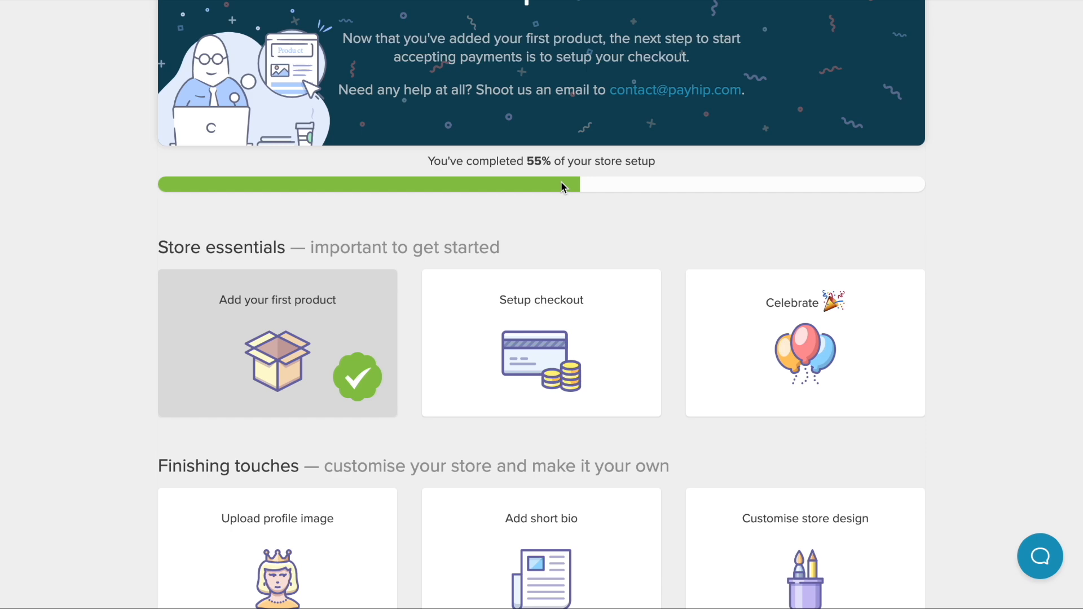
{"action": "left_click", "coordinate": [532, 357]}
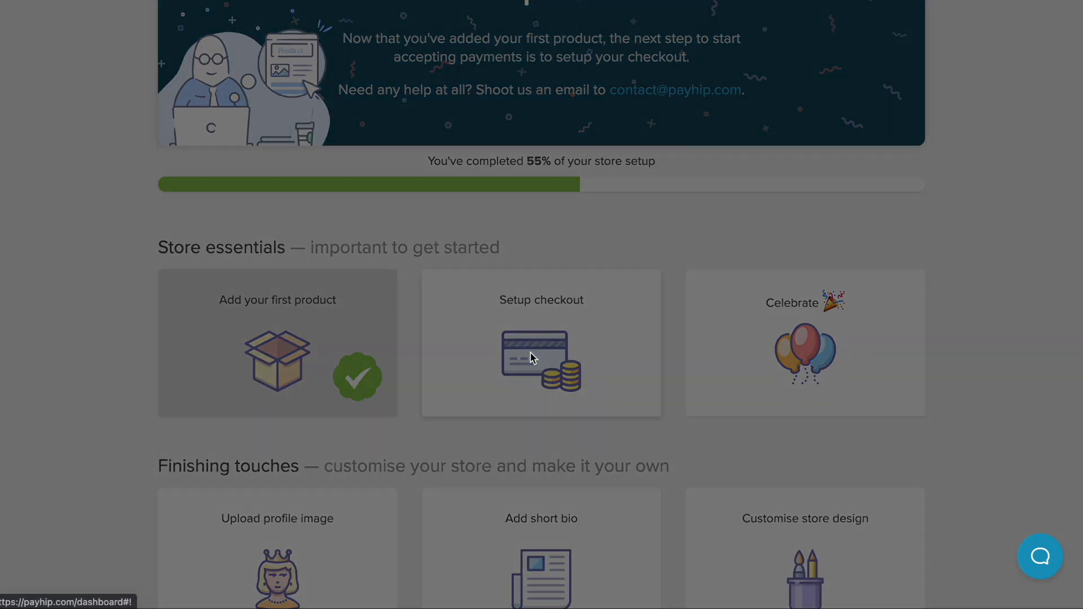
{"action": "left_click", "coordinate": [576, 250]}
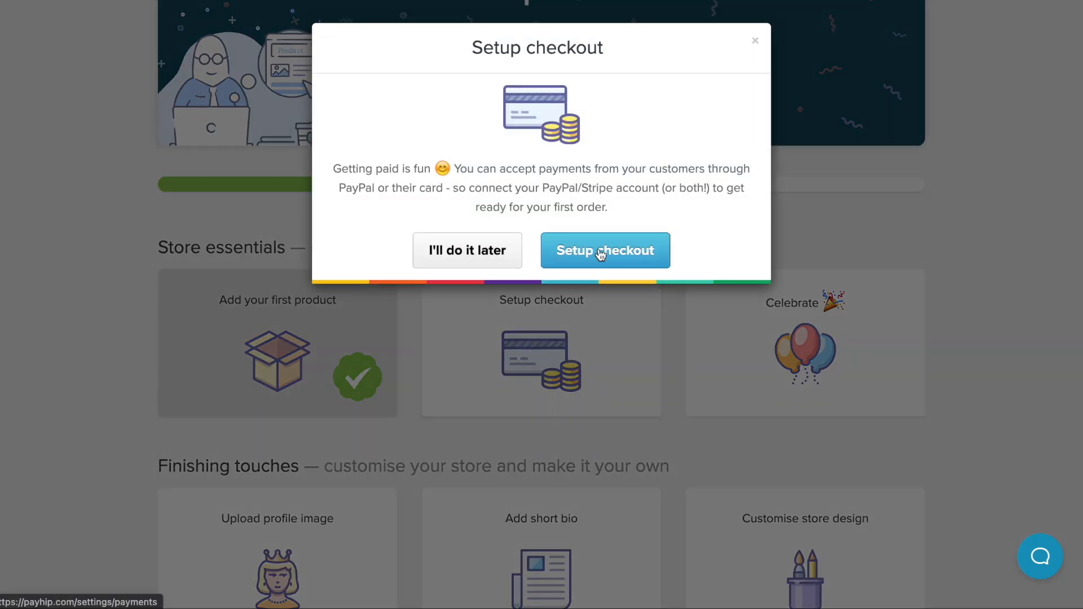
{"action": "scroll", "coordinate": [564, 248], "scroll_direction": "down", "scroll_amount": 3}
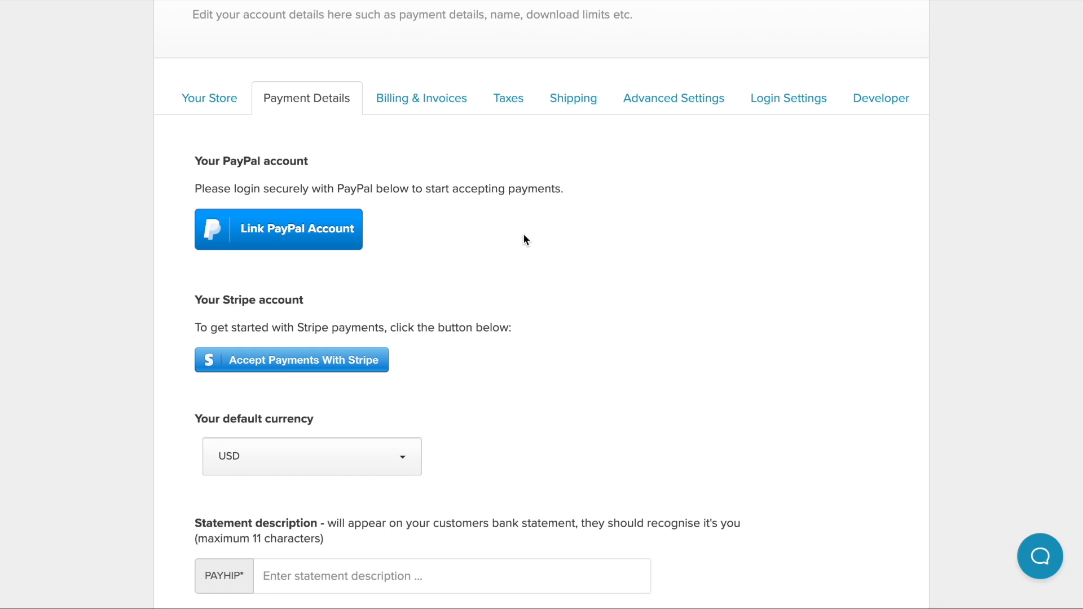
{"action": "scroll", "coordinate": [523, 240], "scroll_direction": "down", "scroll_amount": 5}
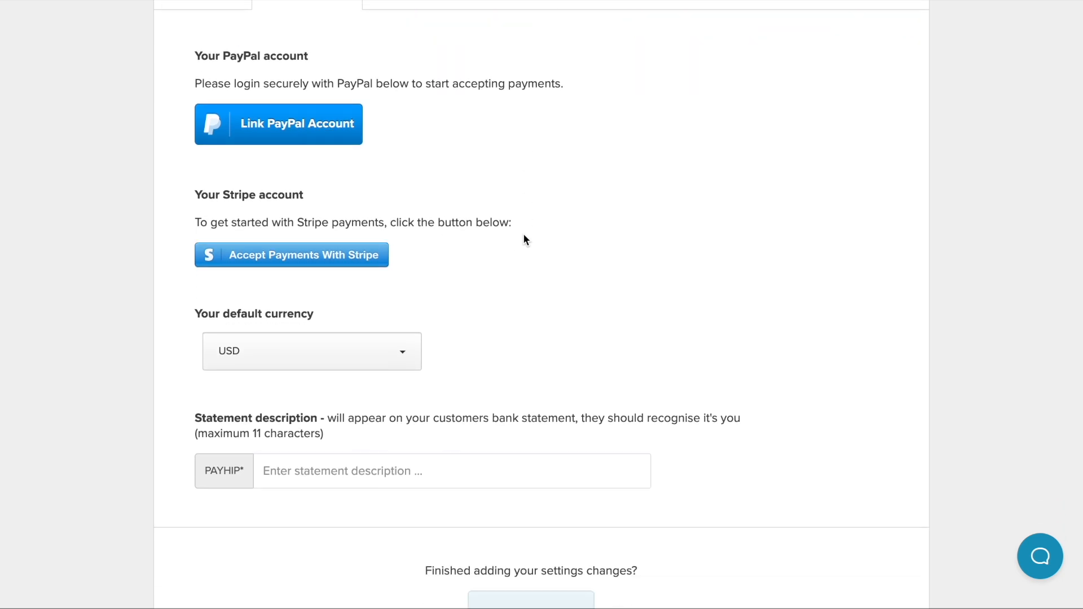
{"action": "scroll", "coordinate": [353, 301], "scroll_direction": "up", "scroll_amount": 6}
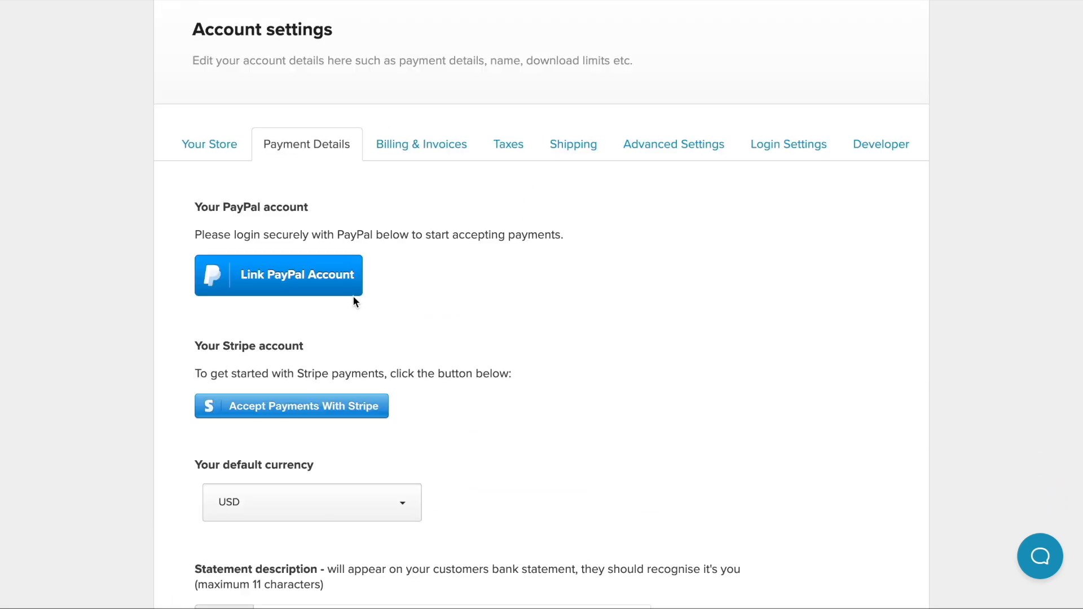
{"action": "left_click", "coordinate": [320, 290]}
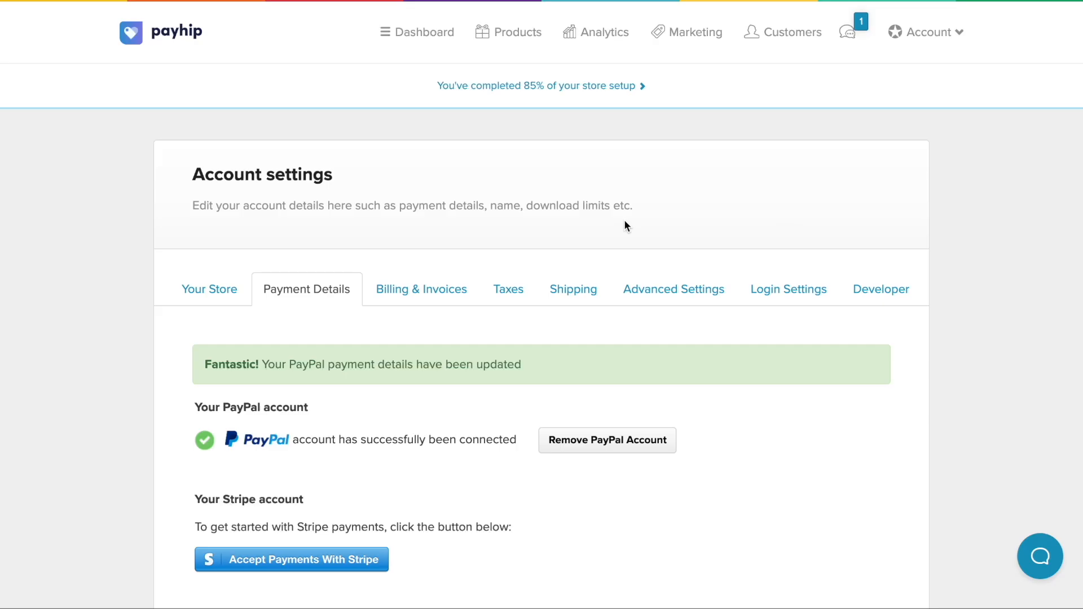
Set the bank statement description to "PDFColoring" and save the payment settings.
{"action": "scroll", "coordinate": [624, 226], "scroll_direction": "down", "scroll_amount": 5}
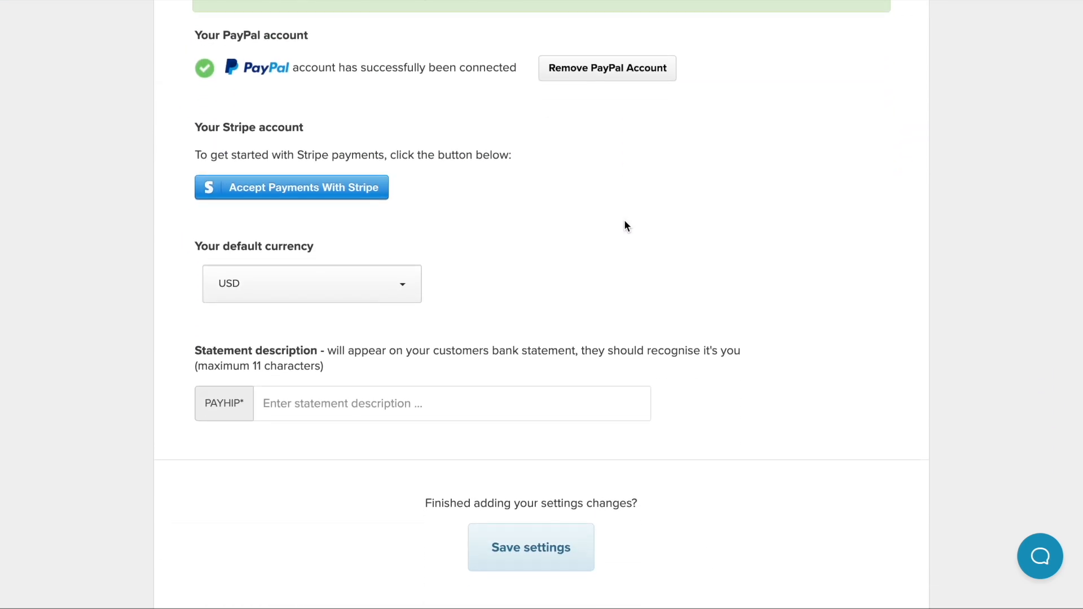
{"action": "left_click", "coordinate": [431, 410]}
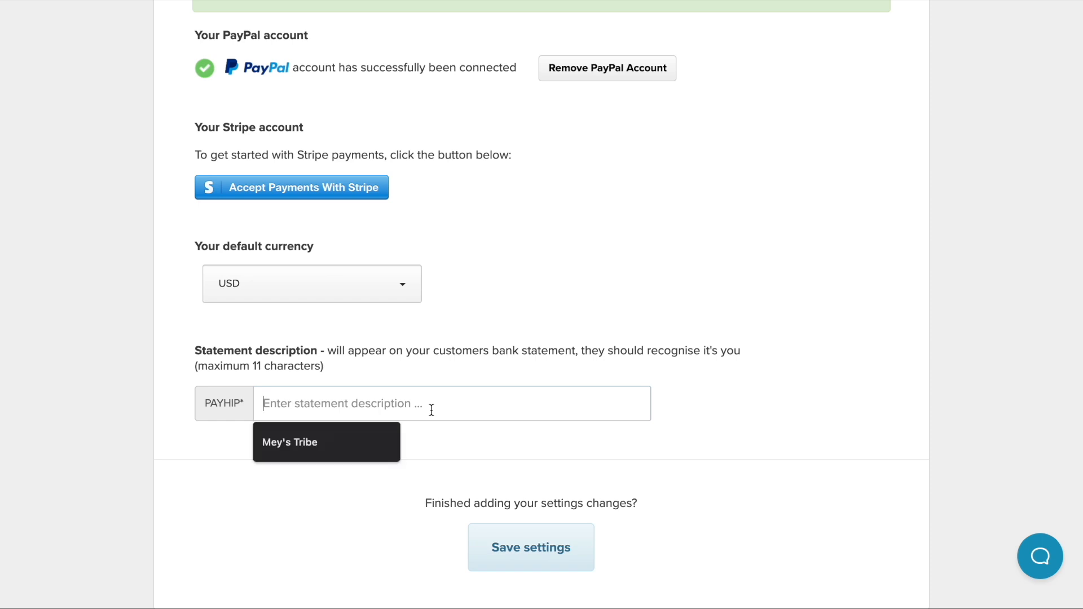
{"action": "type", "text": "PDFColoring"}
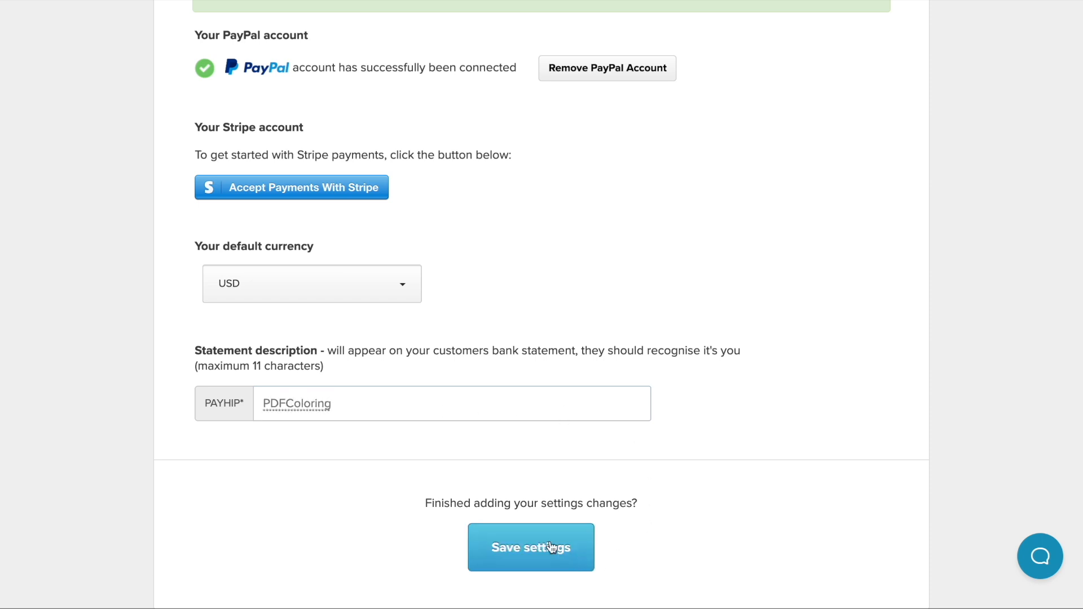
{"action": "left_click", "coordinate": [551, 547]}
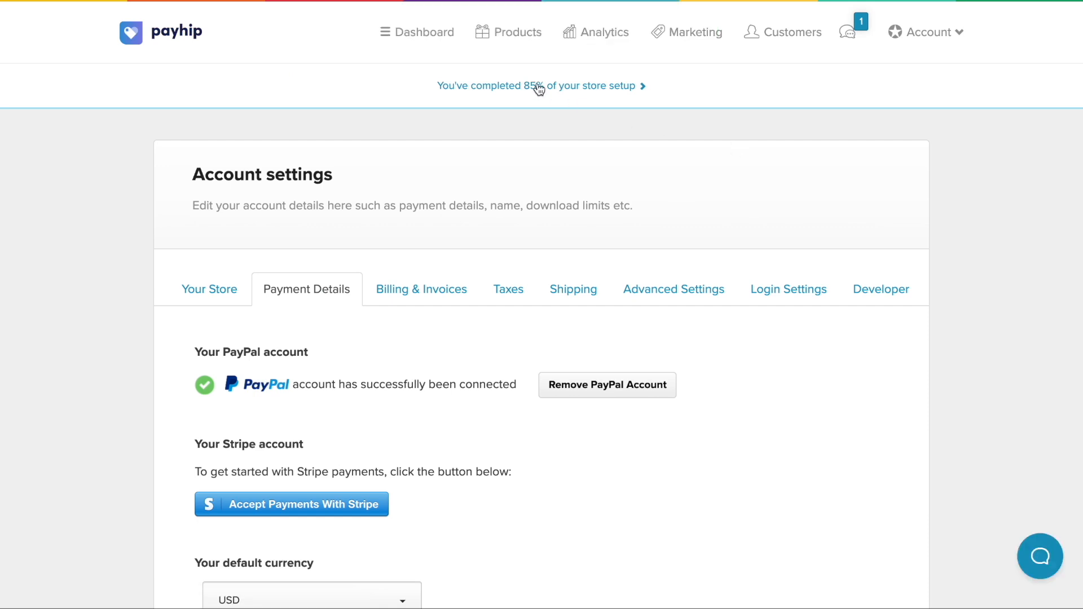
Go to the profile image task in the store setup checklist and upload an image file as the profile image.
{"action": "left_click", "coordinate": [621, 98]}
{"action": "scroll", "coordinate": [665, 370], "scroll_direction": "down", "scroll_amount": 1}
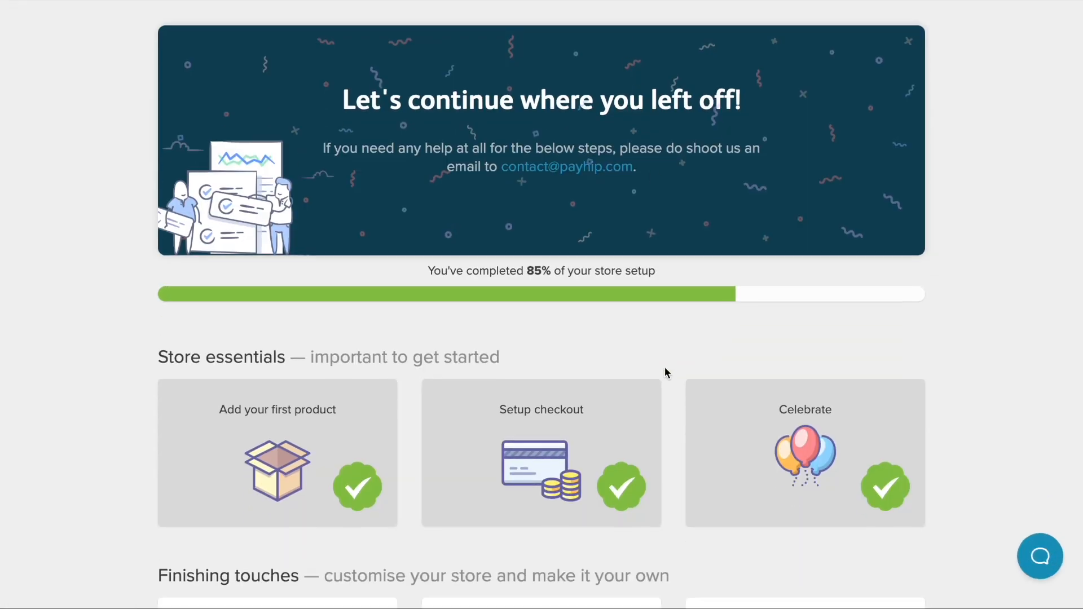
{"action": "scroll", "coordinate": [664, 373], "scroll_direction": "down", "scroll_amount": 4}
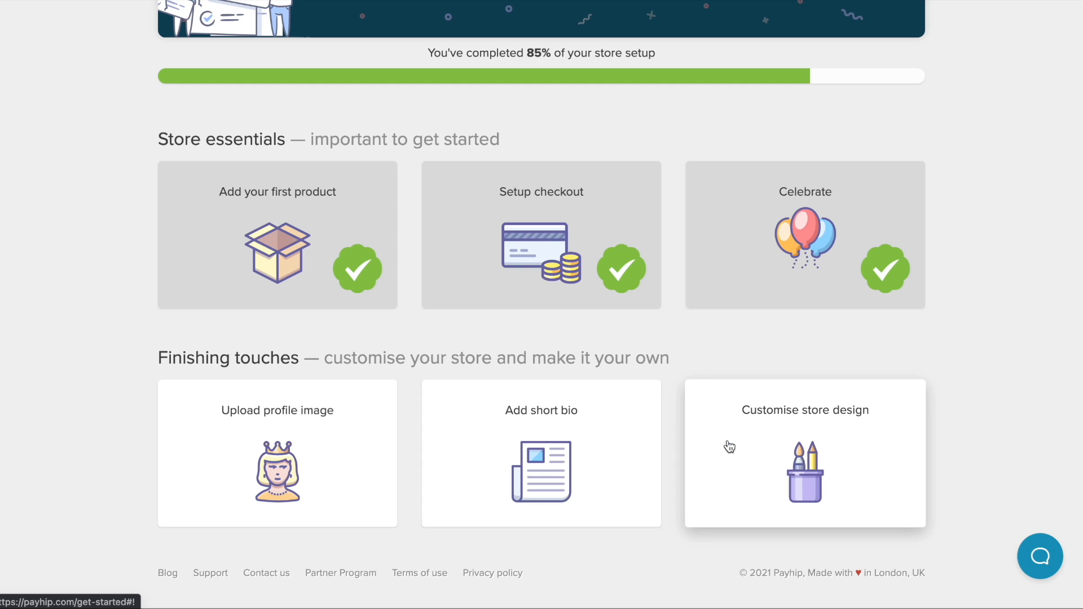
{"action": "left_click", "coordinate": [280, 443]}
{"action": "left_click", "coordinate": [592, 282]}
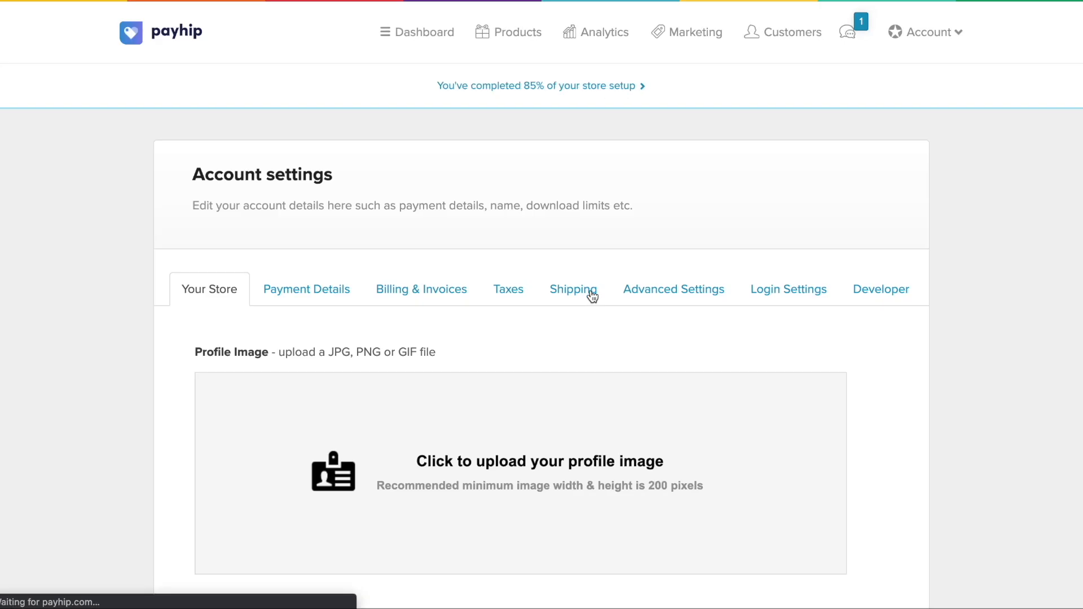
{"action": "left_click", "coordinate": [472, 325]}
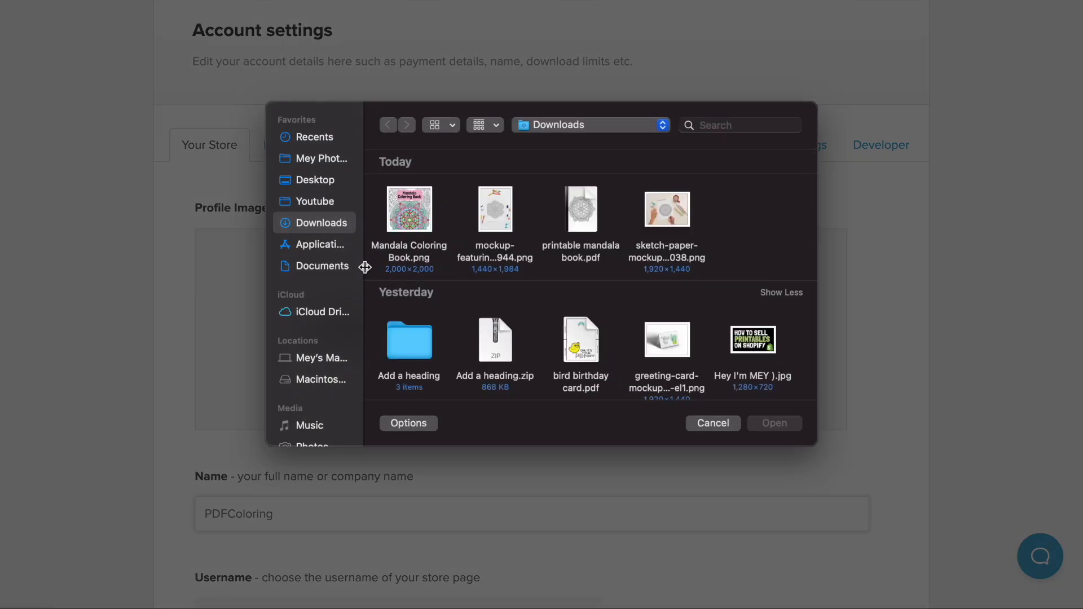
{"action": "scroll", "coordinate": [620, 271], "scroll_direction": "down", "scroll_amount": 5}
{"action": "double_click", "coordinate": [637, 266]}
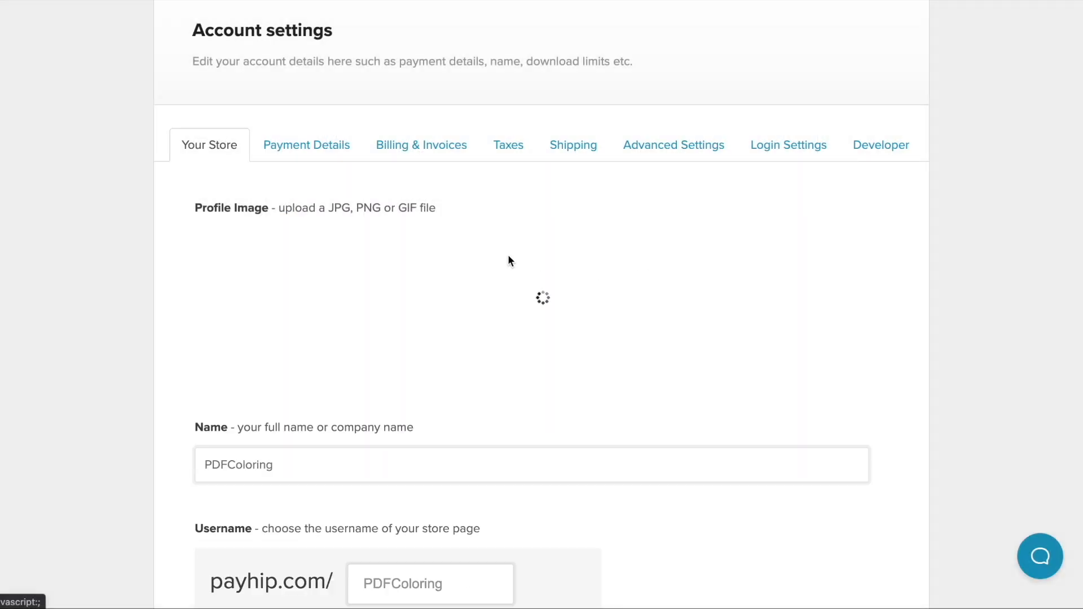
Replace the store's name with the owner's full name and write a bio about discovering mandala coloring books and selling self-made coloring pages.
{"action": "scroll", "coordinate": [453, 259], "scroll_direction": "down", "scroll_amount": 5}
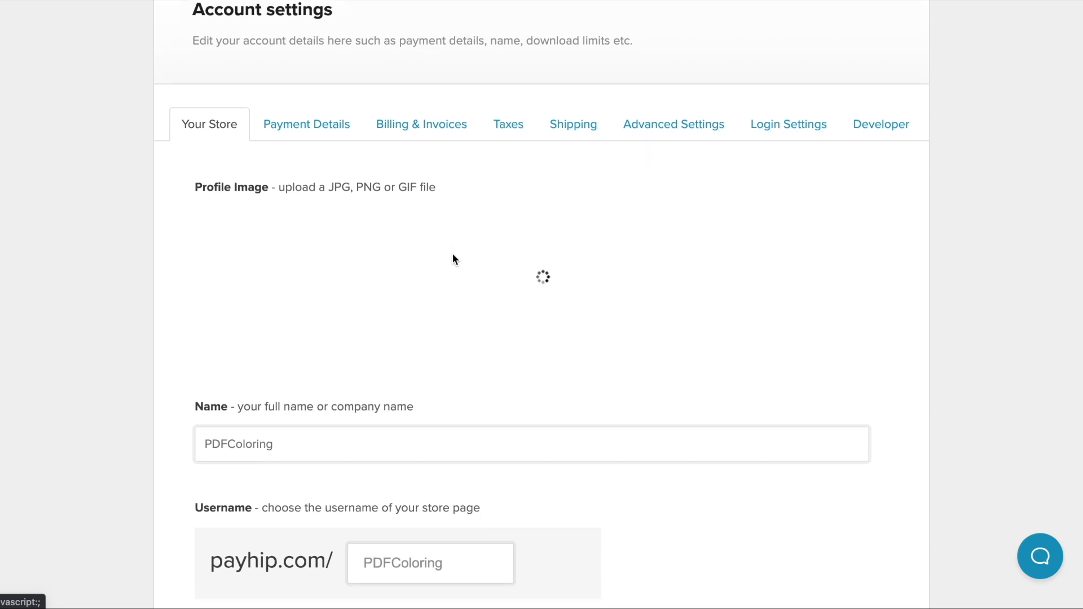
{"action": "scroll", "coordinate": [498, 280], "scroll_direction": "up", "scroll_amount": 3}
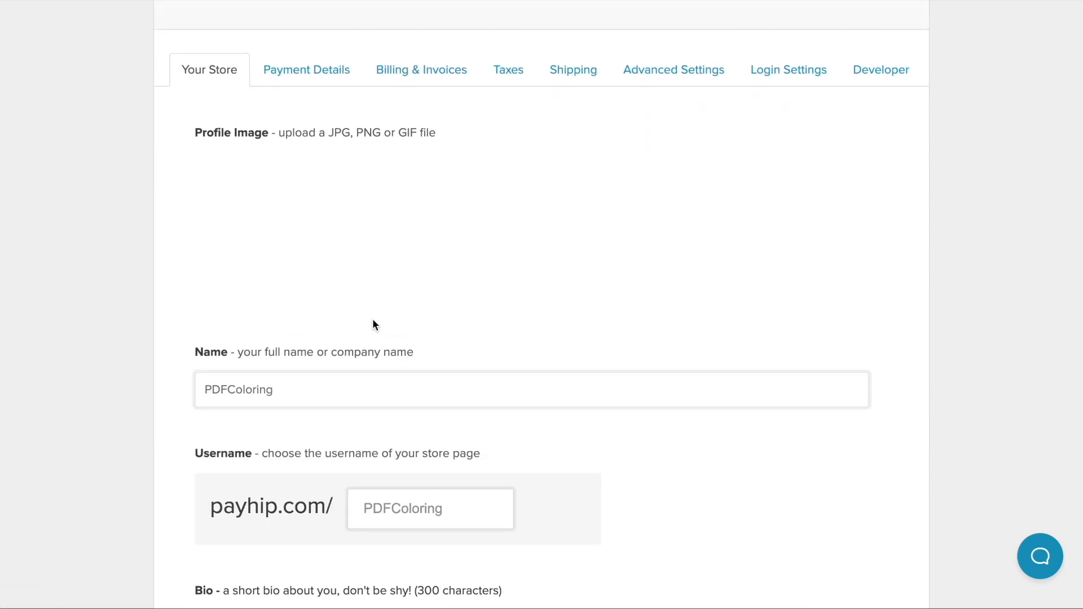
{"action": "double_click", "coordinate": [259, 387]}
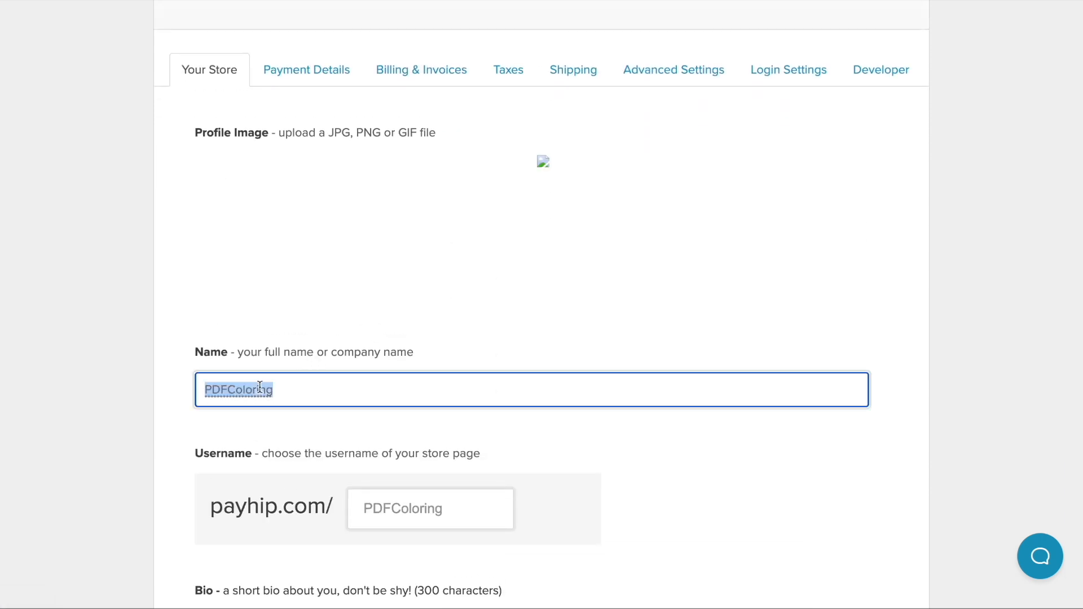
{"action": "type", "text": "Mey Aroyo"}
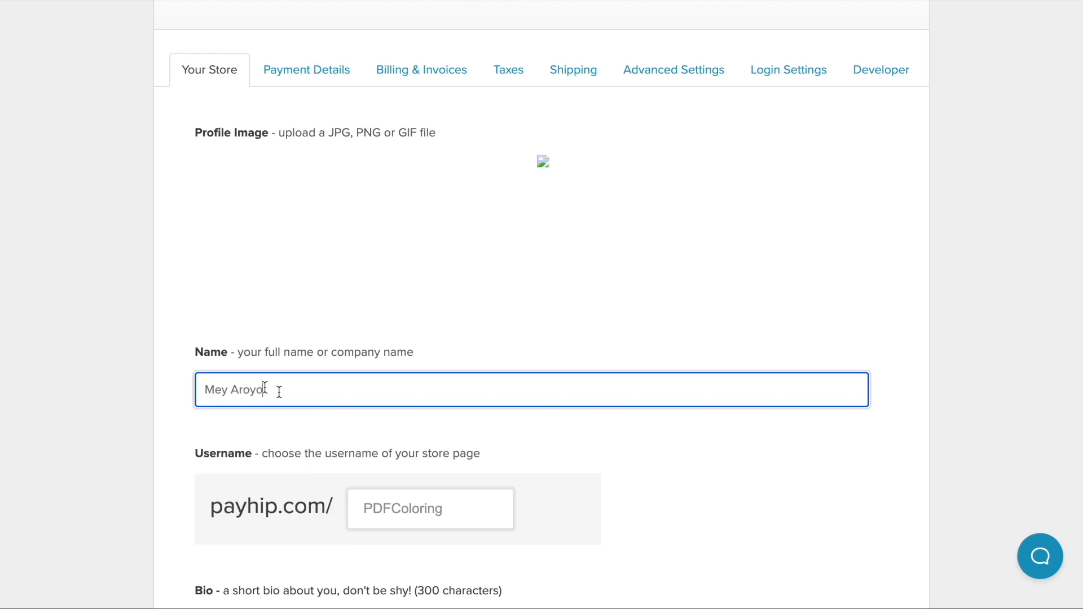
{"action": "left_click", "coordinate": [538, 482]}
{"action": "scroll", "coordinate": [461, 326], "scroll_direction": "down", "scroll_amount": 5}
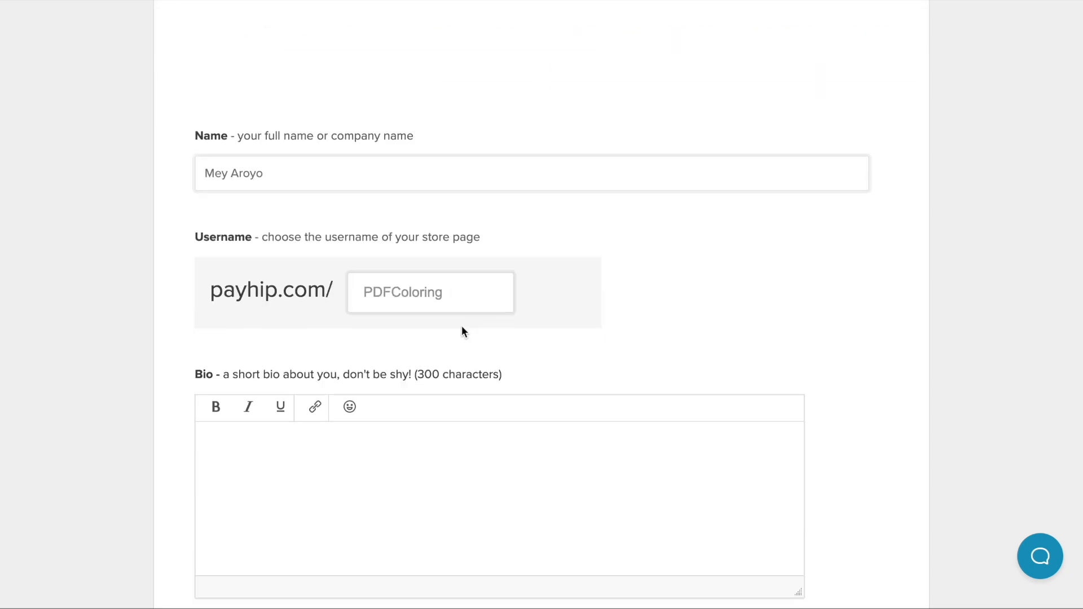
{"action": "scroll", "coordinate": [387, 258], "scroll_direction": "down", "scroll_amount": 2}
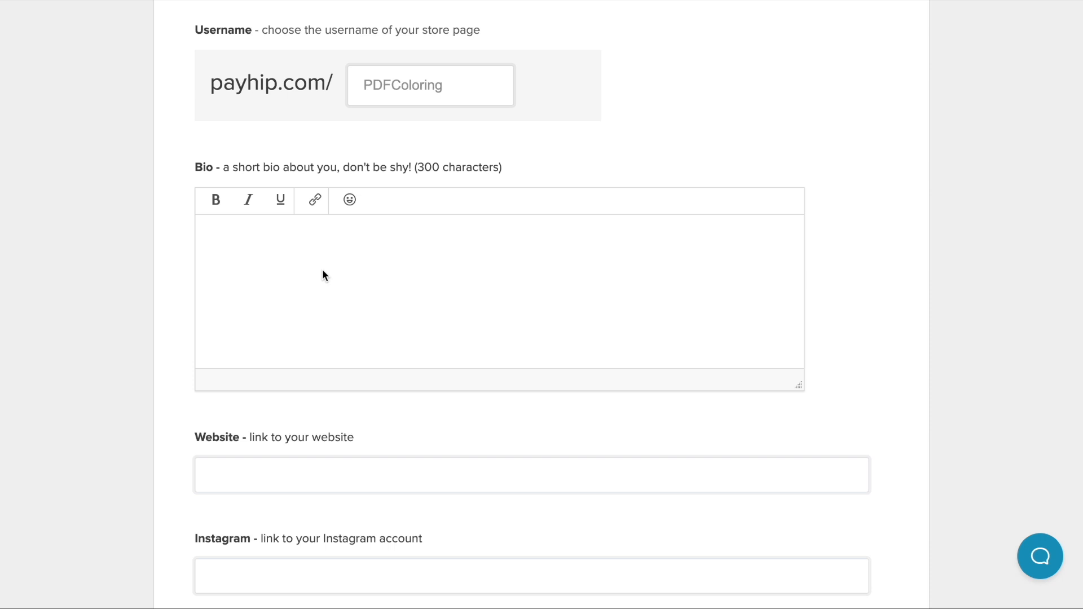
{"action": "type", "text": "Hey everyone, I'm Mey :)  I fell in love with coloring books, especially mandalas, at the age of 27, as they were a big part of my art-therapy for sever anxiety & PTSD from my army service.  I love how yo can easily create amazing looking art pieces, by just filling in the blanks with pencils, markers, and even watercolors. Few years after that, i got my first Wacom tablet and started making my own coloring pages- and after showing them to my friends- I decided to sell them!"}
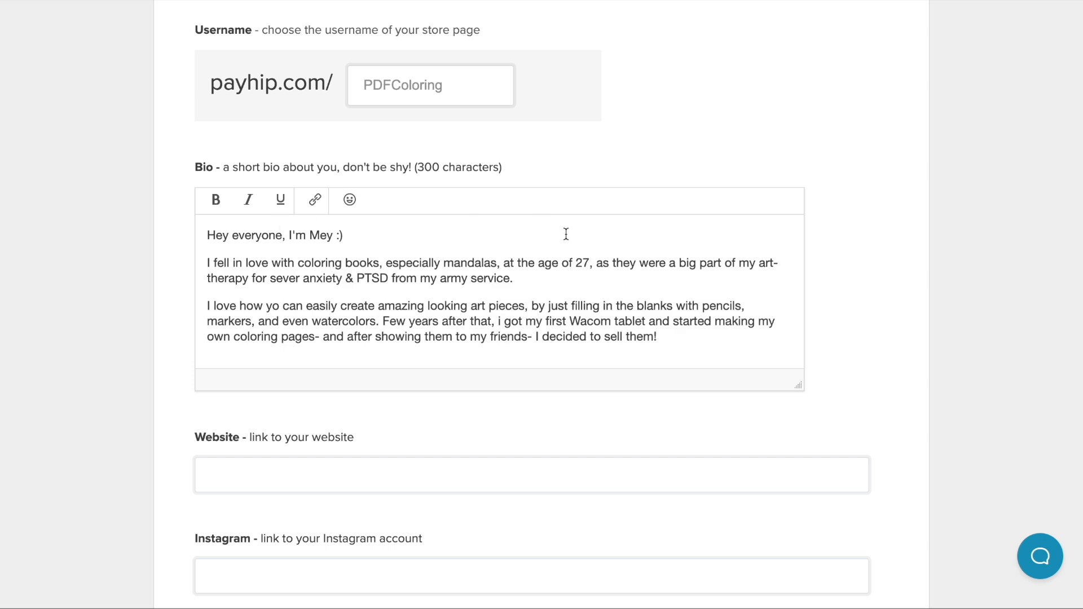
{"action": "scroll", "coordinate": [323, 352], "scroll_direction": "down", "scroll_amount": 2}
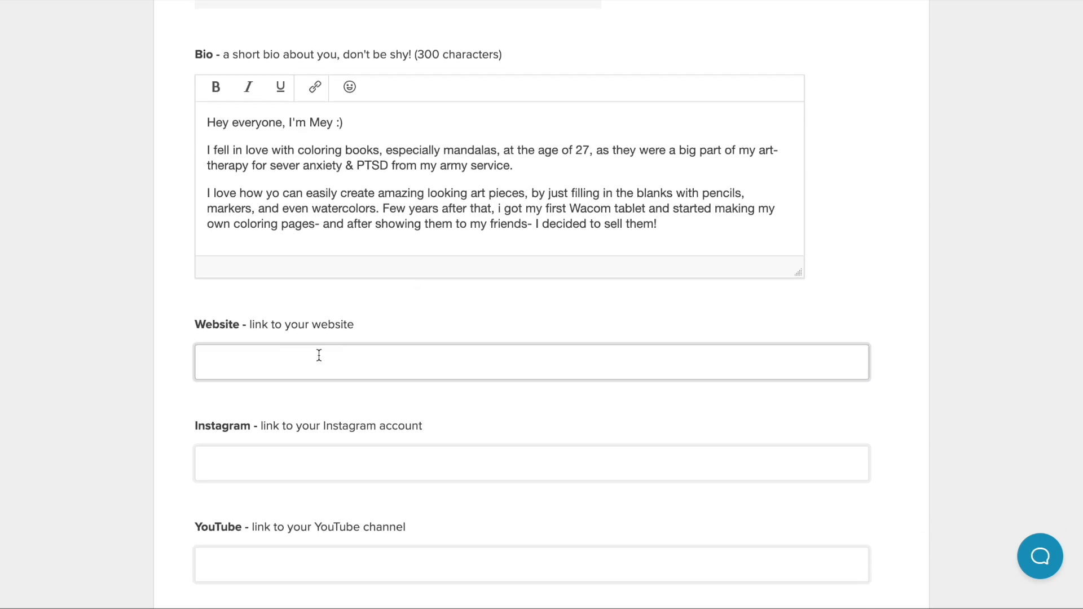
{"action": "left_click", "coordinate": [319, 355]}
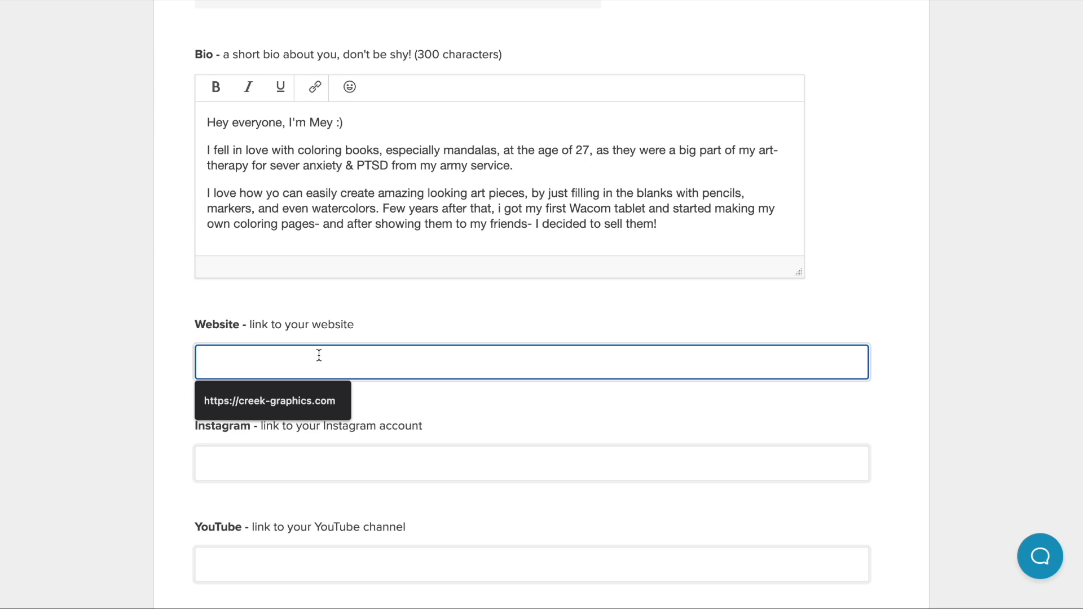
{"action": "type", "text": "https://pdfcoloring.com"}
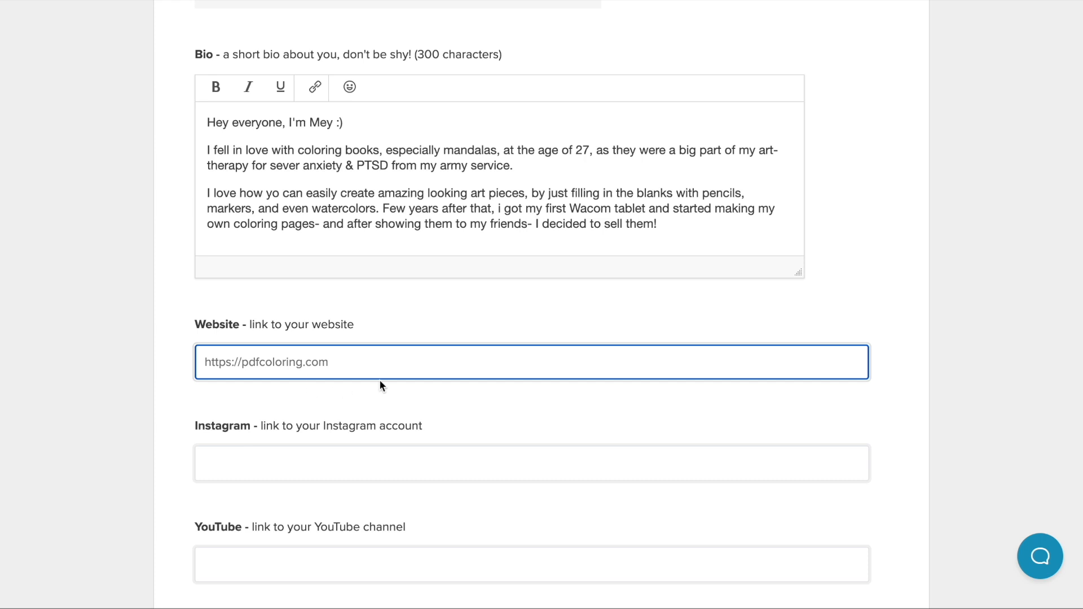
{"action": "scroll", "coordinate": [370, 303], "scroll_direction": "down", "scroll_amount": 3}
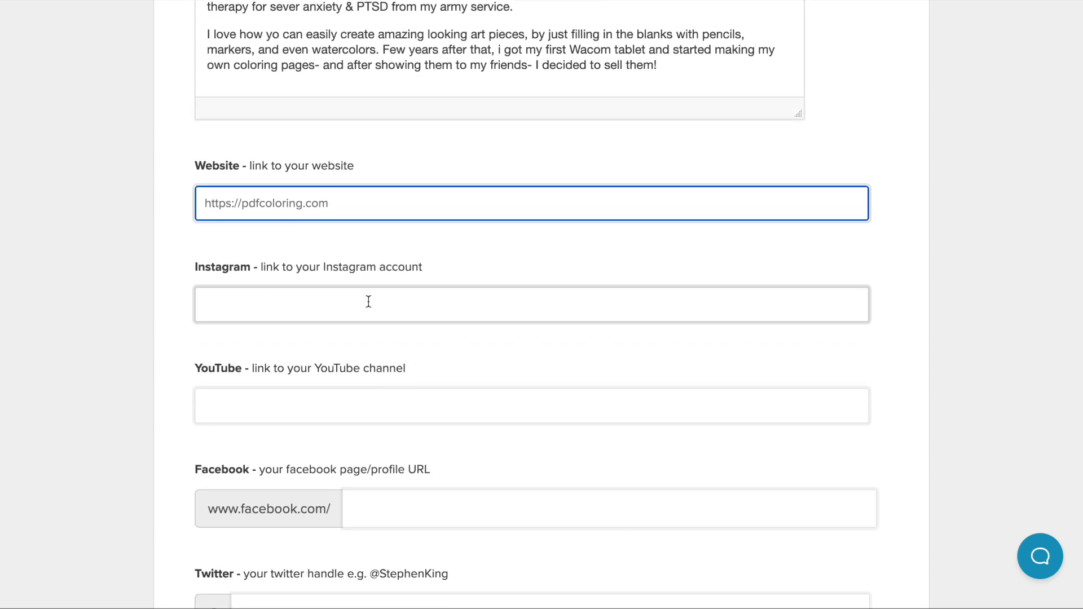
{"action": "scroll", "coordinate": [368, 301], "scroll_direction": "down", "scroll_amount": 1}
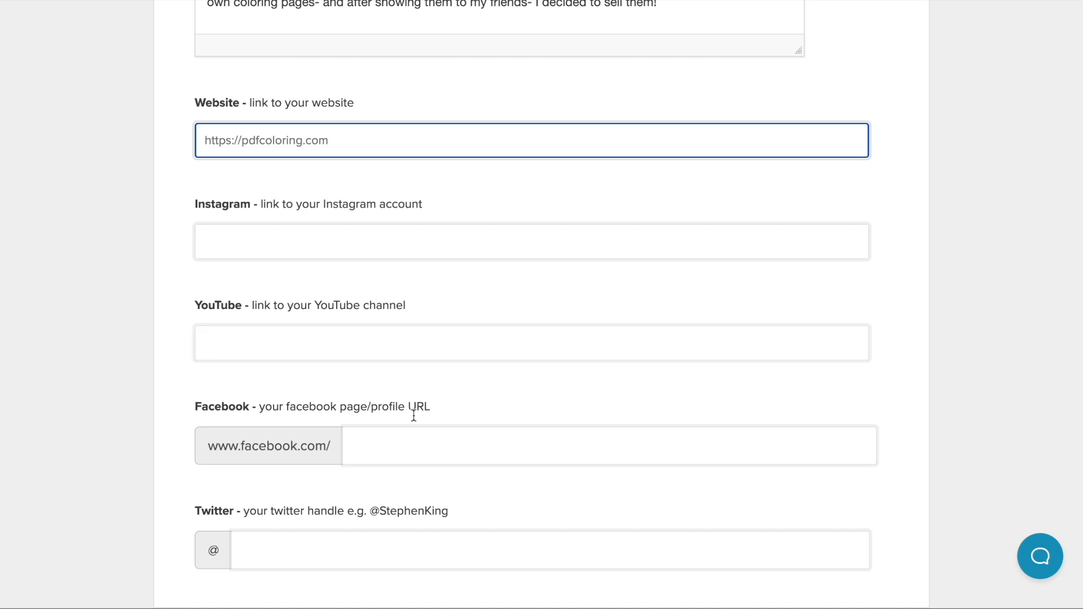
{"action": "scroll", "coordinate": [361, 443], "scroll_direction": "down", "scroll_amount": 3}
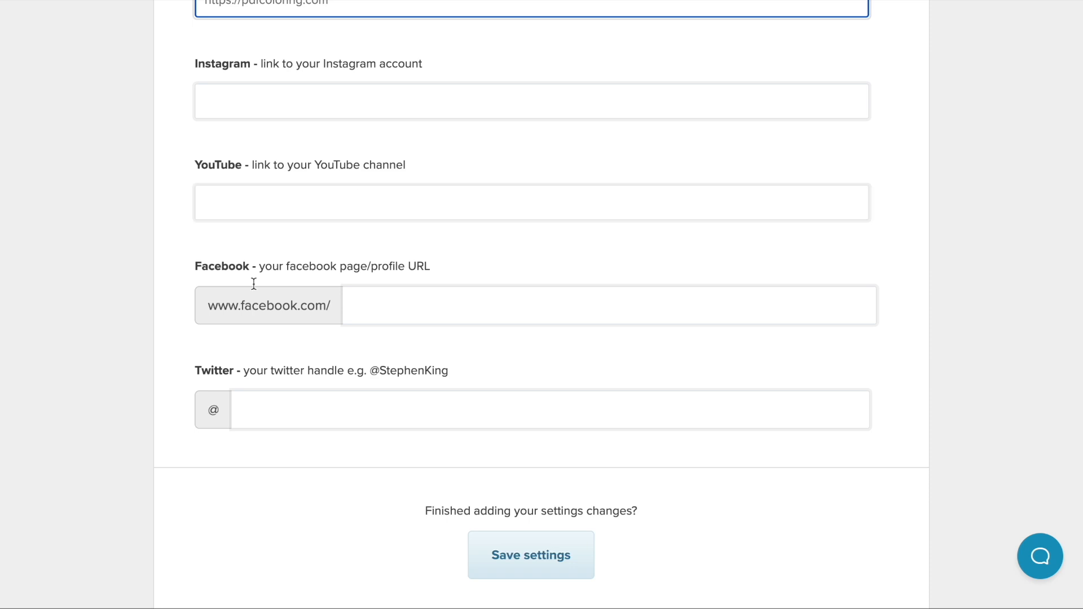
{"action": "left_click", "coordinate": [529, 559]}
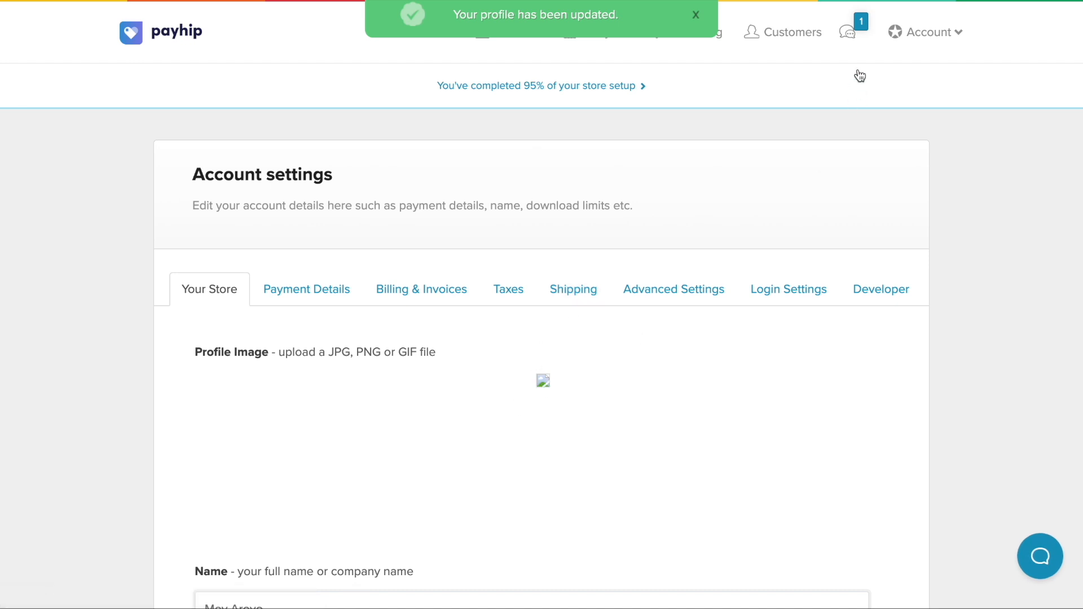
Open the store design customisation from the setup checklist and view the Store Page design without the settings covering it.
{"action": "left_click", "coordinate": [616, 93]}
{"action": "scroll", "coordinate": [664, 222], "scroll_direction": "down", "scroll_amount": 5}
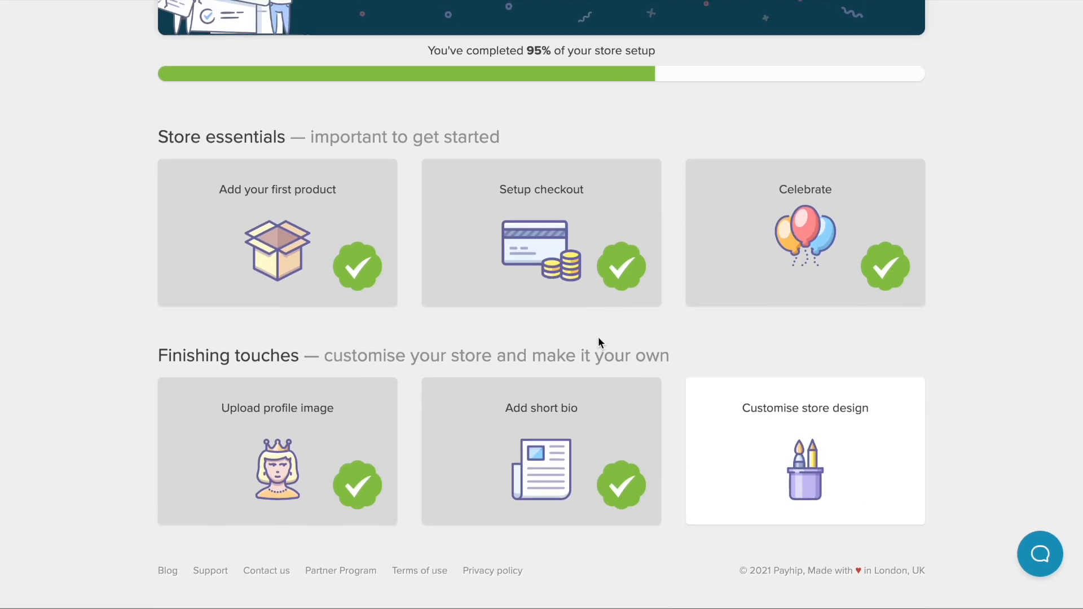
{"action": "left_click", "coordinate": [773, 456]}
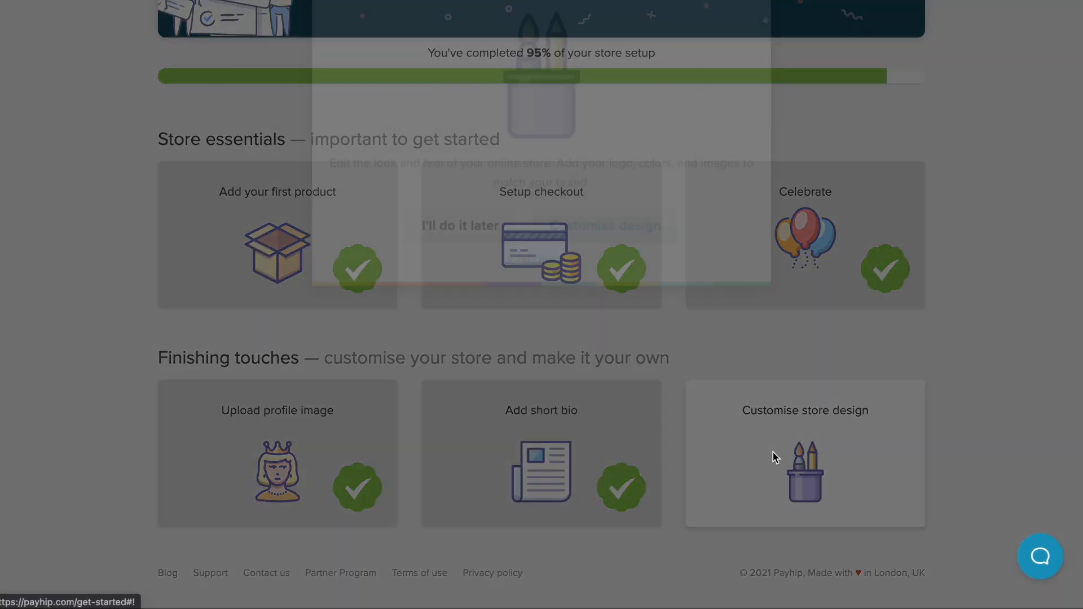
{"action": "left_click", "coordinate": [604, 303]}
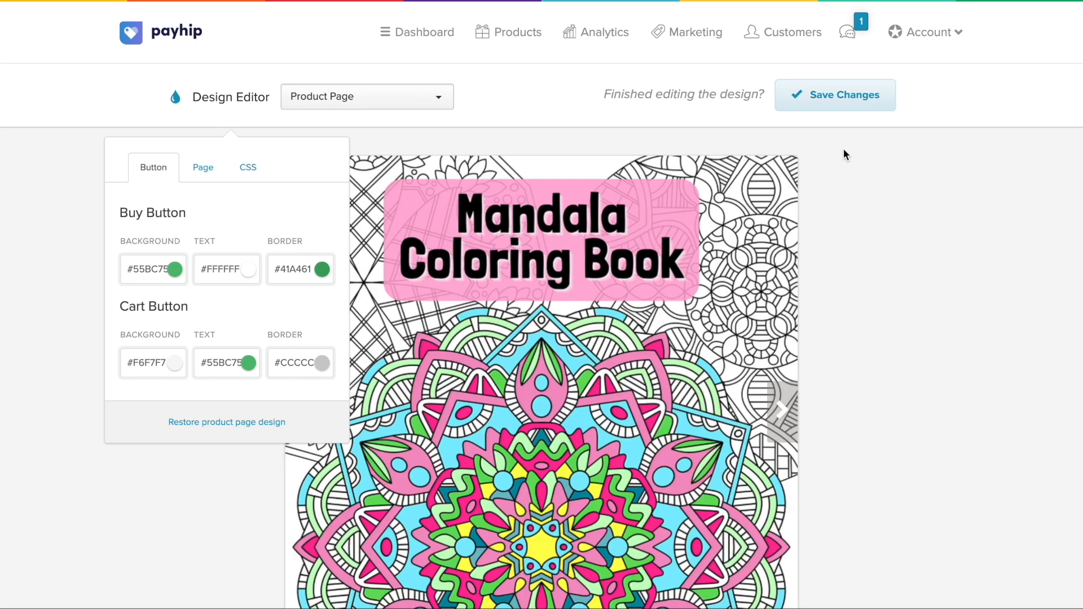
{"action": "left_click", "coordinate": [420, 103]}
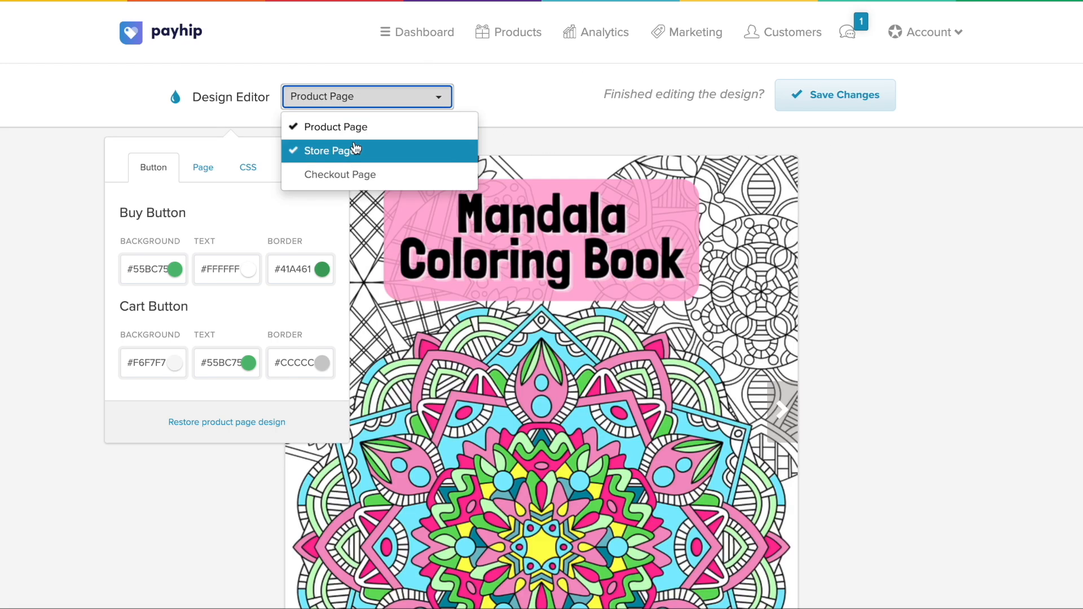
{"action": "left_click", "coordinate": [355, 158]}
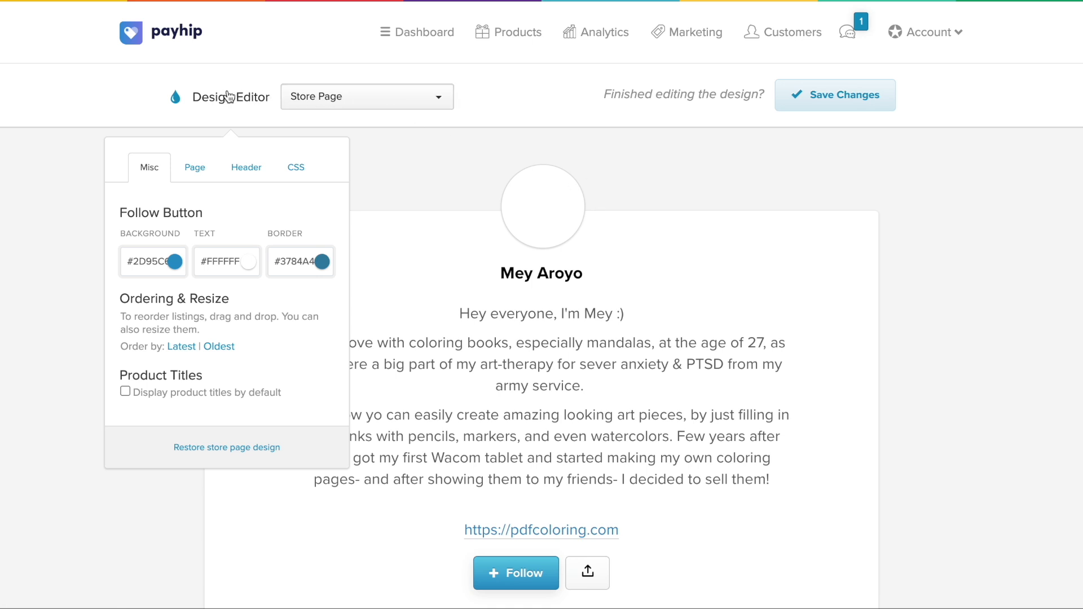
{"action": "left_click", "coordinate": [477, 163]}
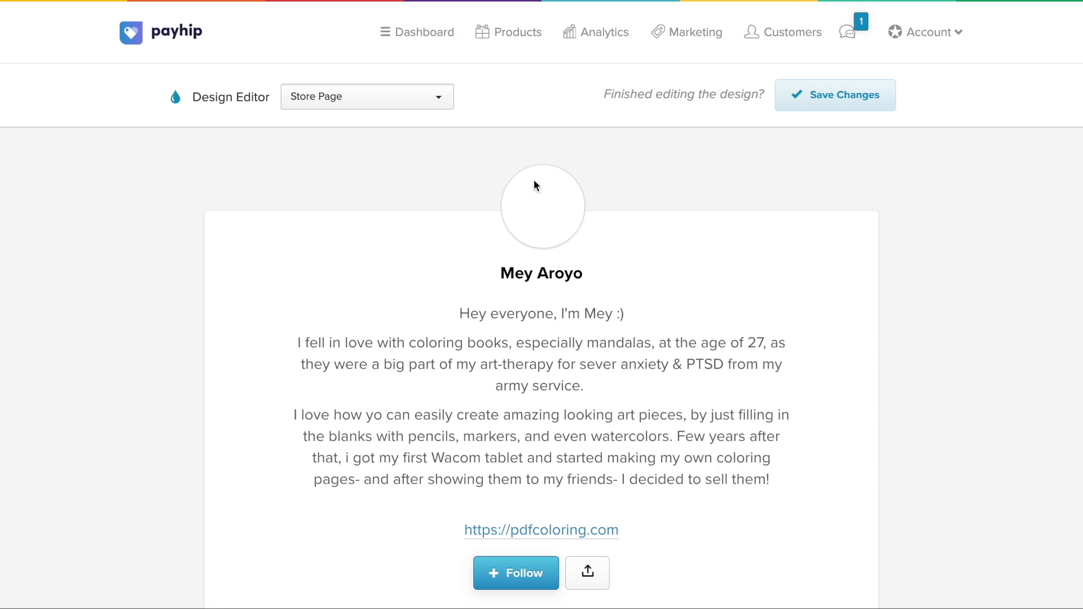
{"action": "left_click", "coordinate": [90, 567]}
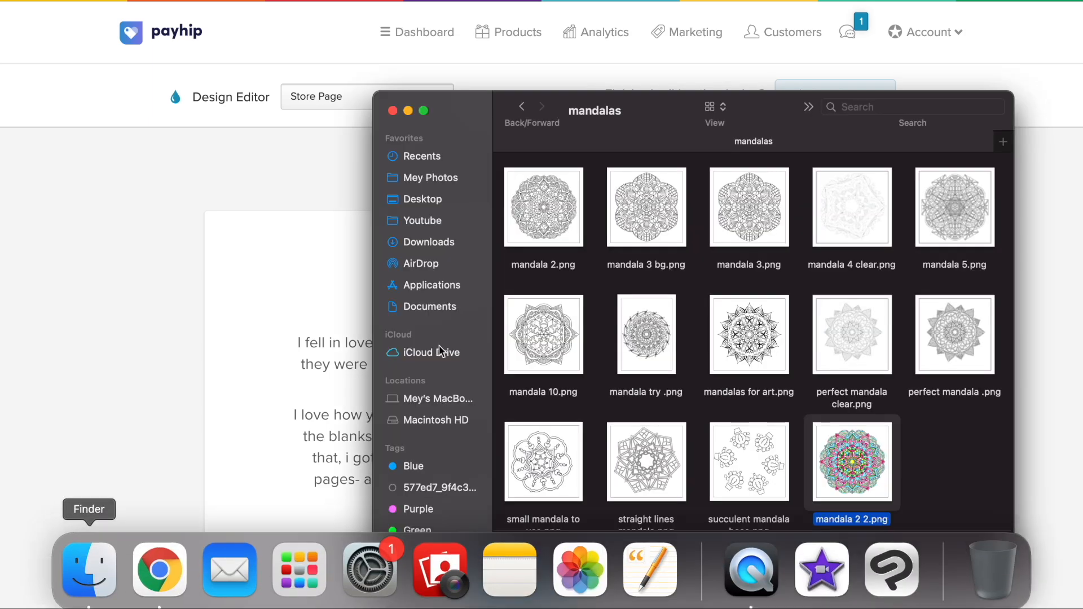
{"action": "left_click", "coordinate": [444, 249]}
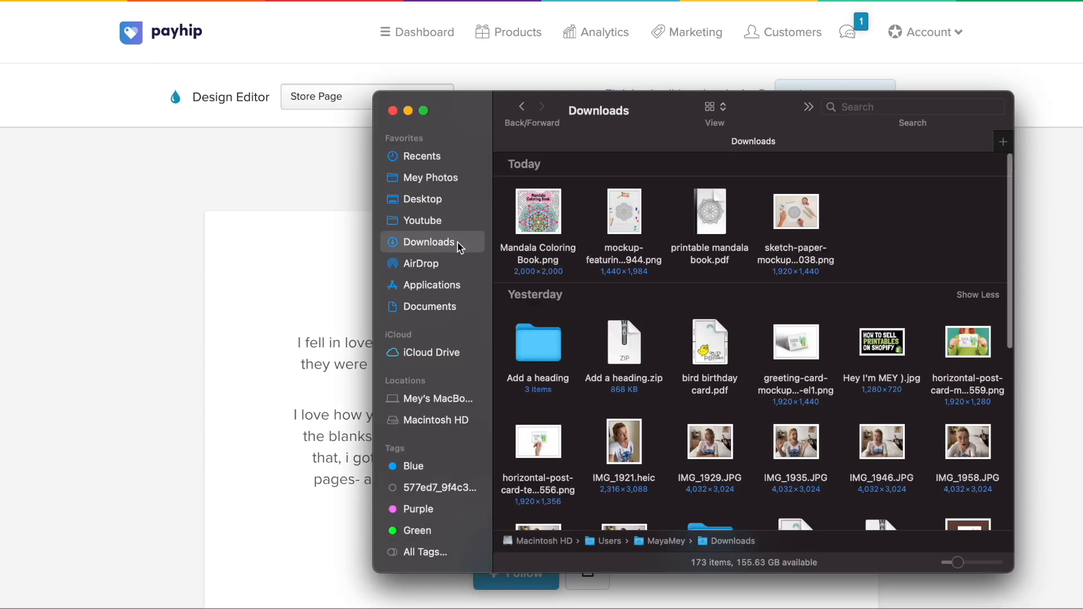
{"action": "left_click", "coordinate": [201, 303]}
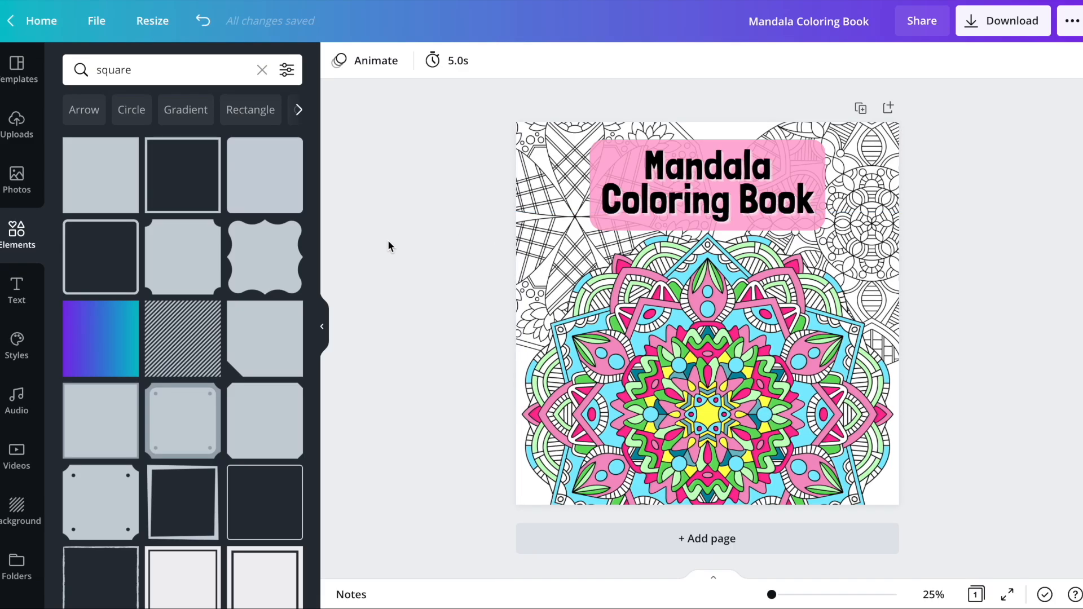
Add a second page to the Mandala Coloring Book design in Canva and fill it with the uploaded portrait in the sloth T-shirt.
{"action": "left_click", "coordinate": [583, 541]}
{"action": "left_click", "coordinate": [17, 179]}
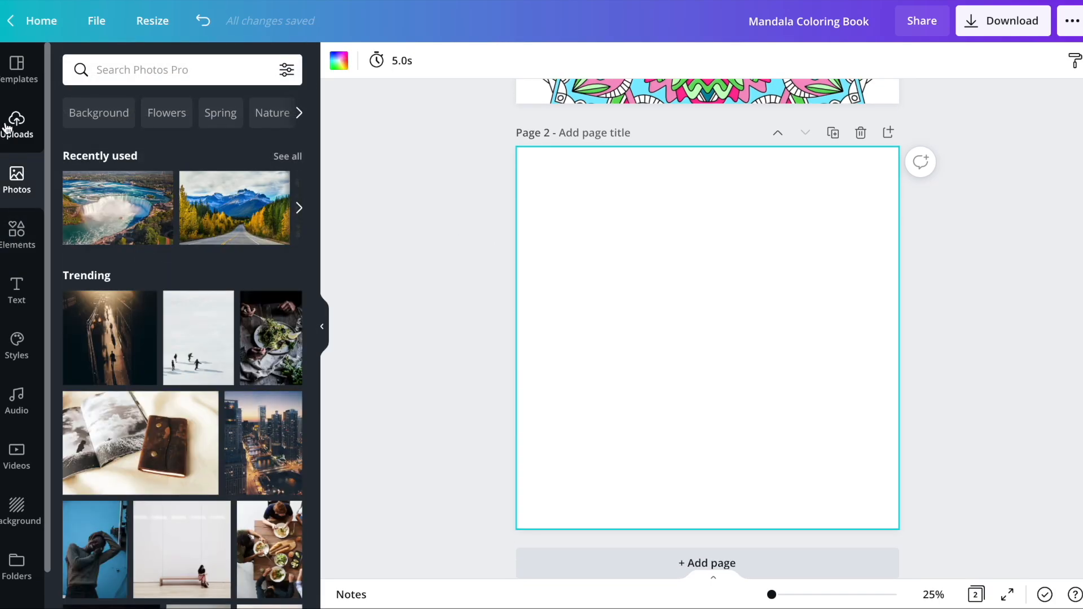
{"action": "left_click", "coordinate": [19, 130]}
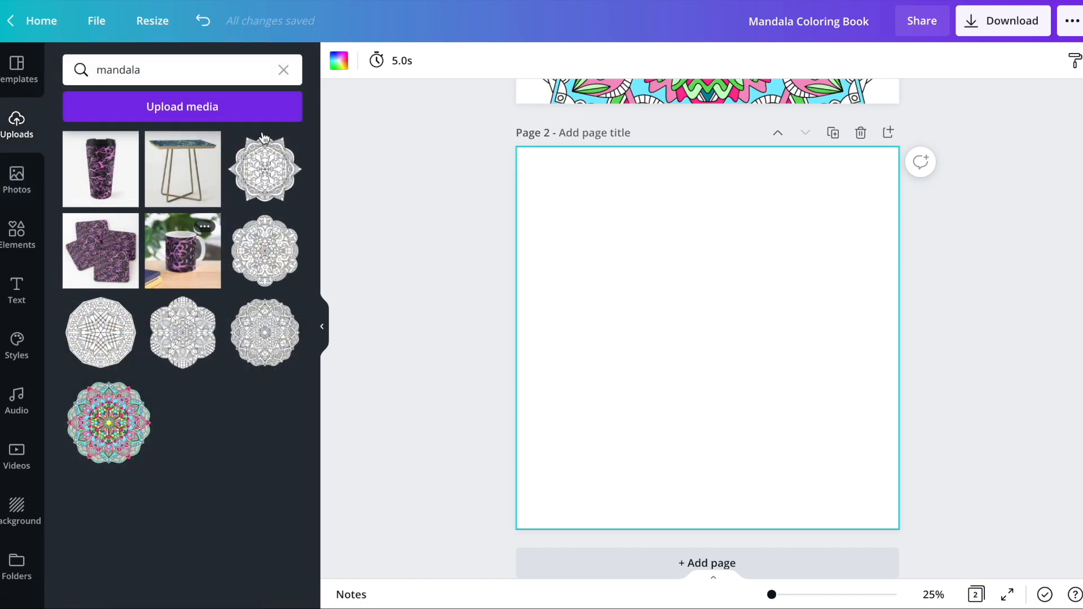
{"action": "left_click", "coordinate": [283, 72]}
{"action": "scroll", "coordinate": [199, 320], "scroll_direction": "down", "scroll_amount": 10}
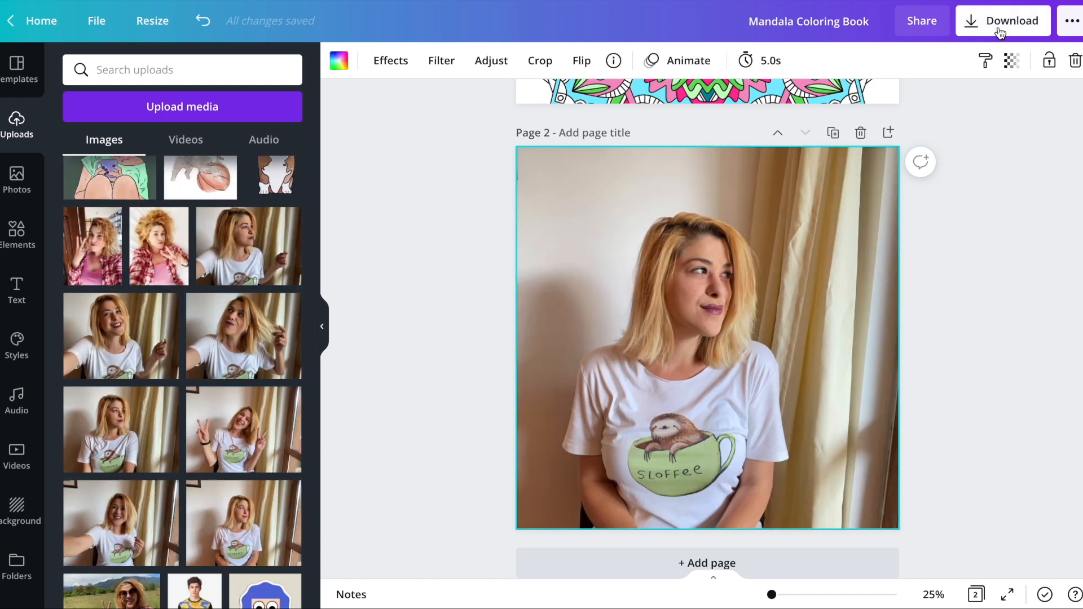
Download only page 2 of the design as a PNG.
{"action": "left_click", "coordinate": [1000, 32]}
{"action": "left_click", "coordinate": [880, 308]}
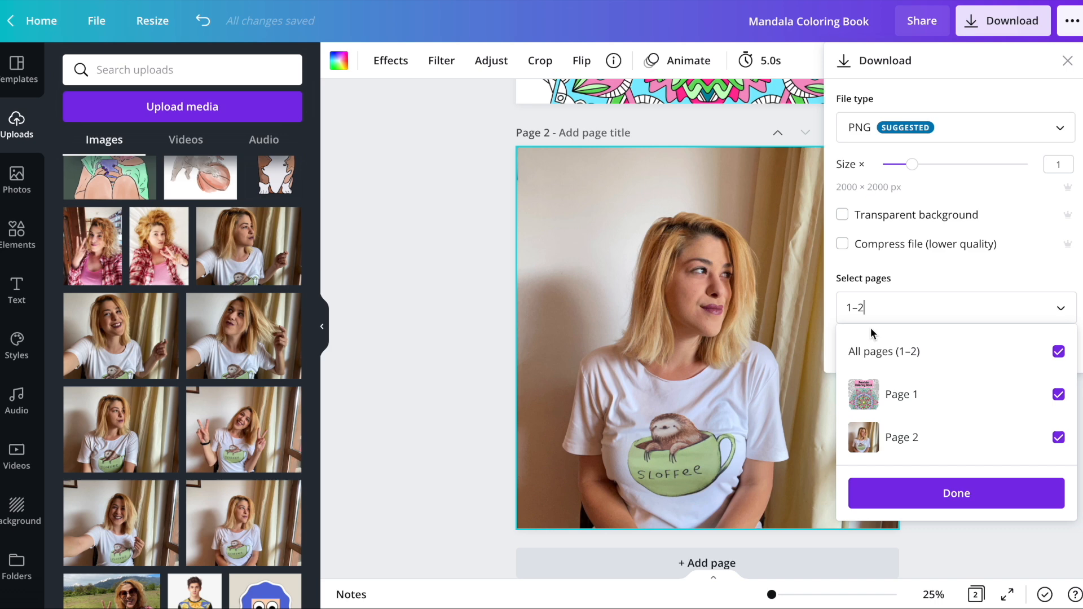
{"action": "left_click", "coordinate": [855, 352]}
{"action": "left_click", "coordinate": [887, 439]}
{"action": "left_click", "coordinate": [906, 493]}
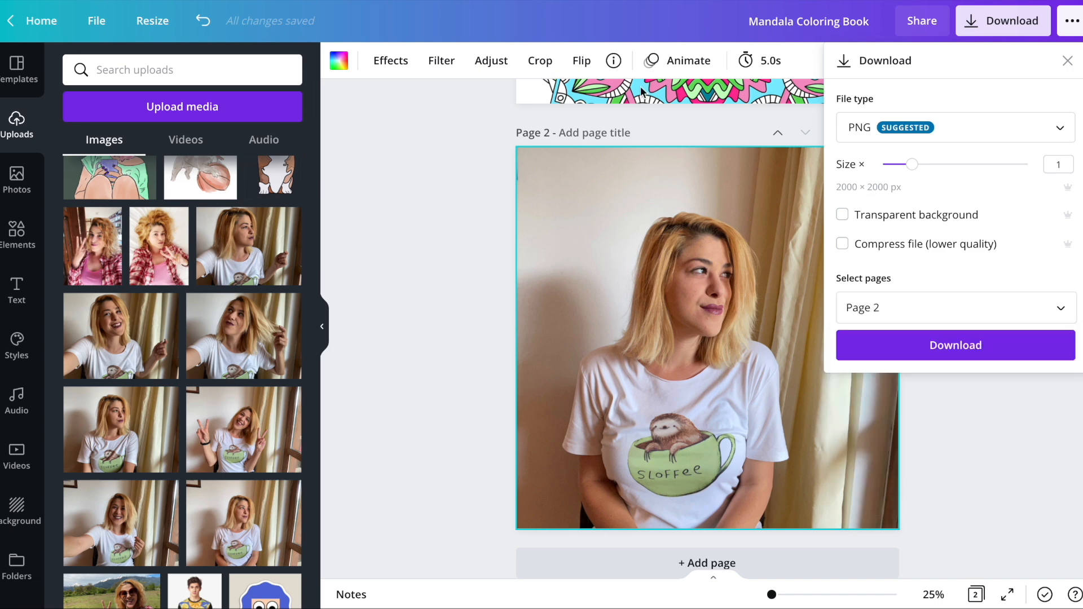
{"action": "left_click", "coordinate": [887, 344]}
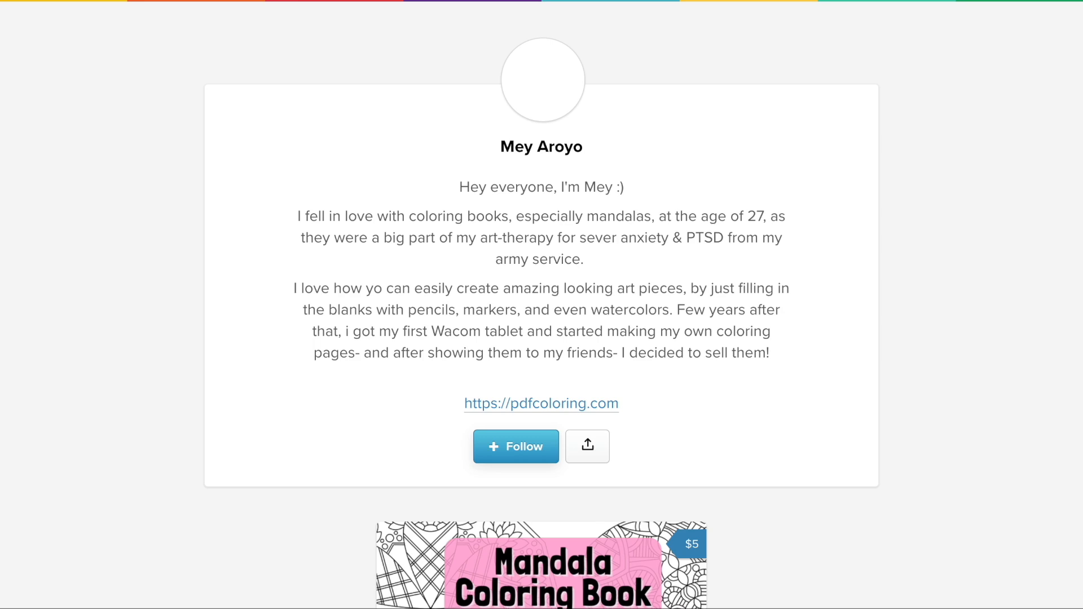
Return to Payhip, leave the design editor for the dashboard and open the account settings.
{"action": "scroll", "coordinate": [541, 304], "scroll_direction": "up", "scroll_amount": 3}
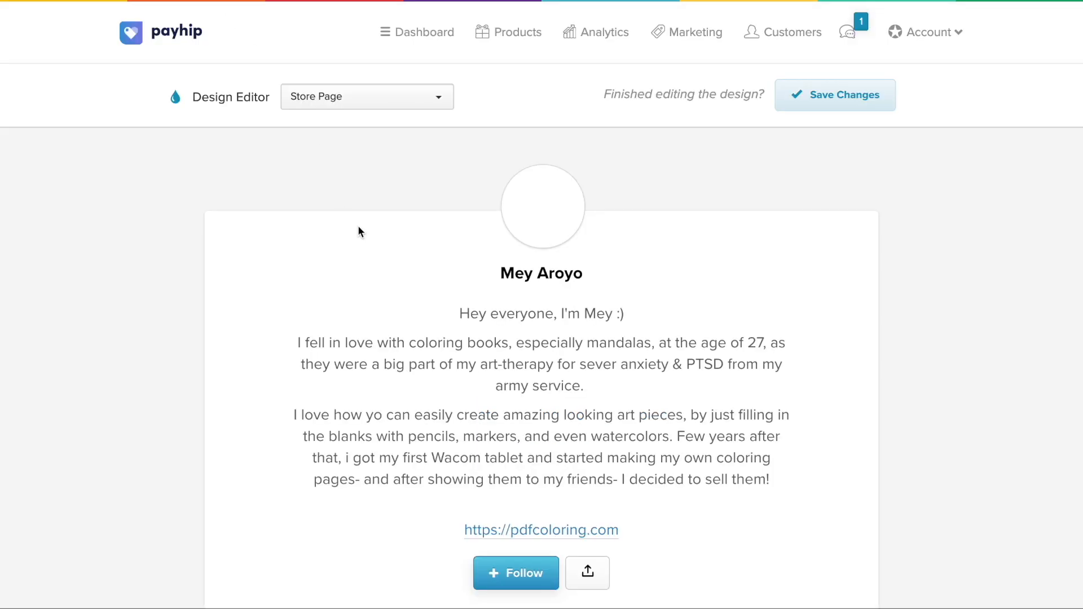
{"action": "left_click", "coordinate": [439, 35]}
{"action": "scroll", "coordinate": [524, 225], "scroll_direction": "down", "scroll_amount": 10}
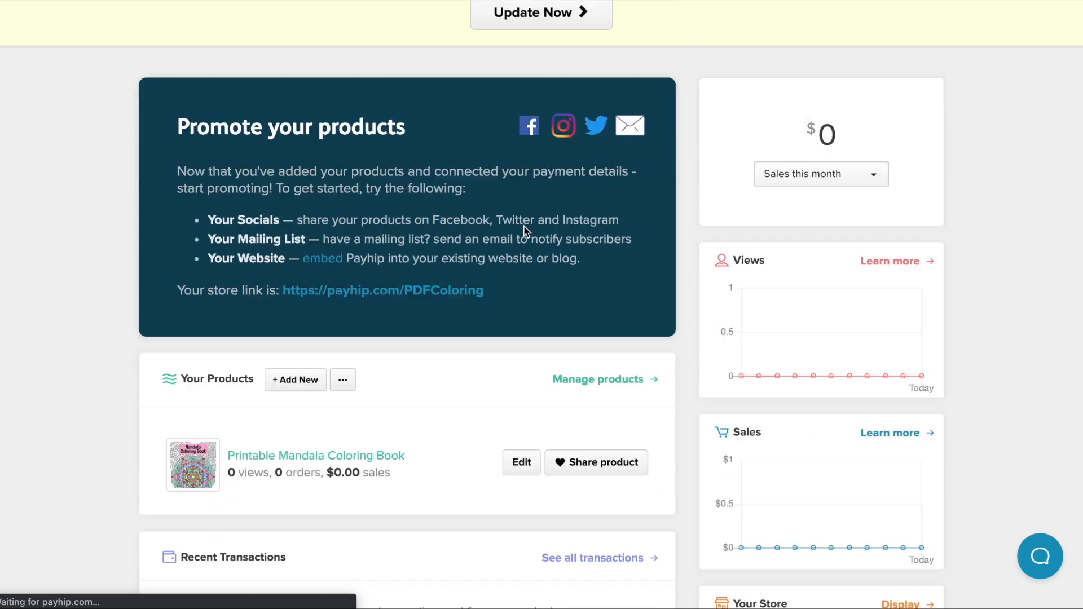
{"action": "scroll", "coordinate": [523, 225], "scroll_direction": "up", "scroll_amount": 10}
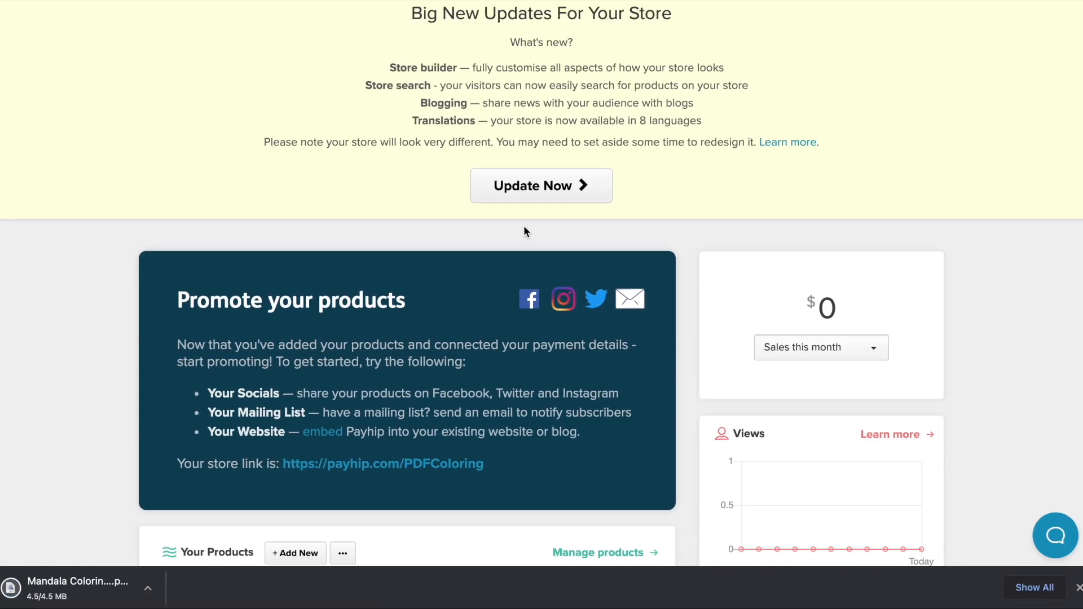
{"action": "left_click", "coordinate": [916, 32]}
{"action": "left_click", "coordinate": [890, 79]}
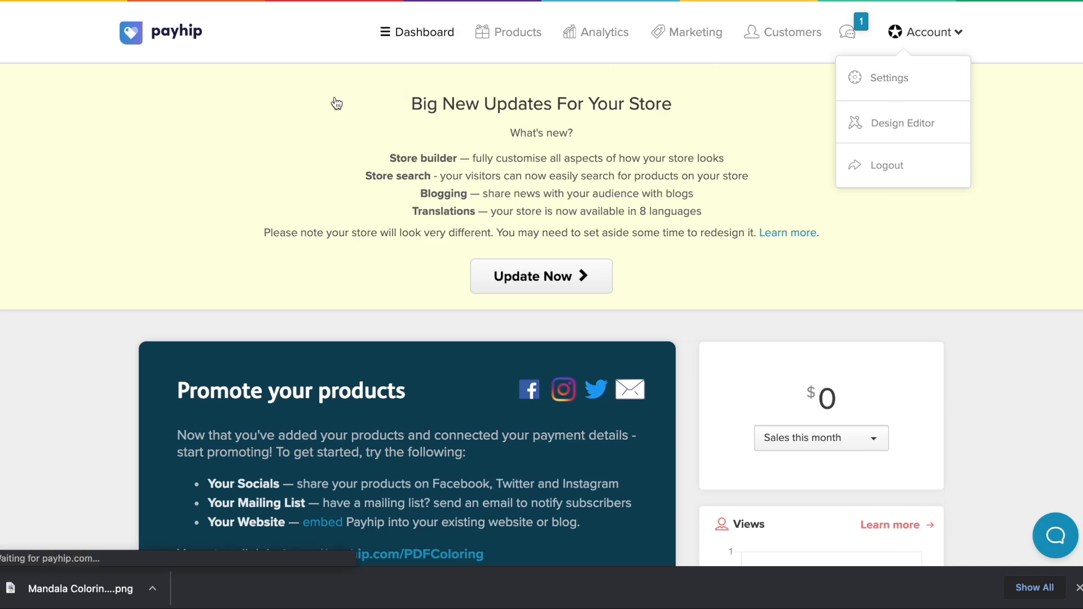
Upload "Mandala Coloring Book (1).png" from Downloads as the store's profile image and save the settings.
{"action": "scroll", "coordinate": [499, 245], "scroll_direction": "down", "scroll_amount": 5}
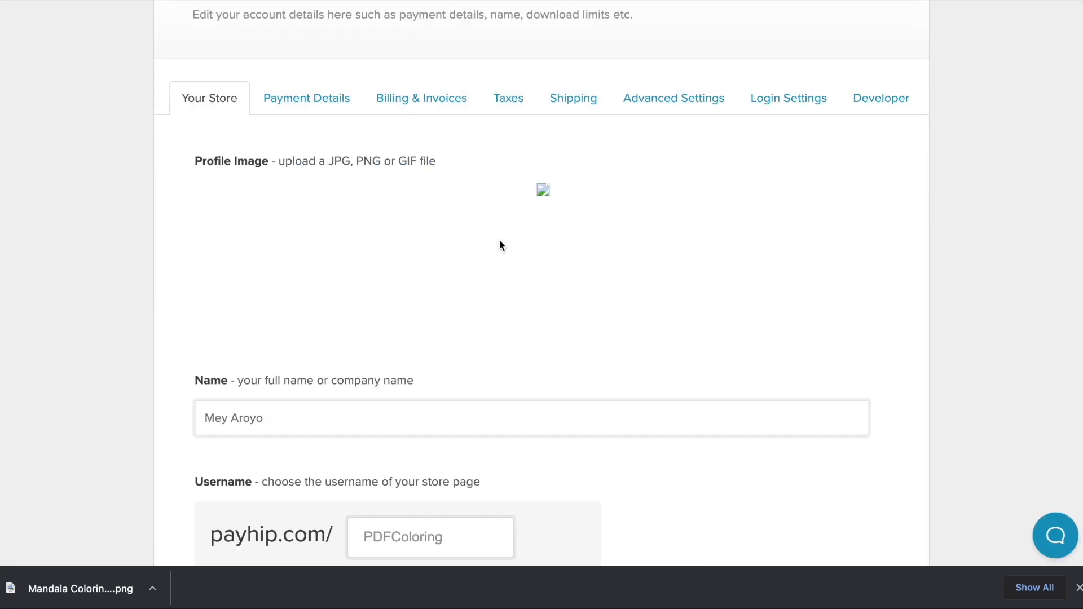
{"action": "left_click", "coordinate": [542, 111]}
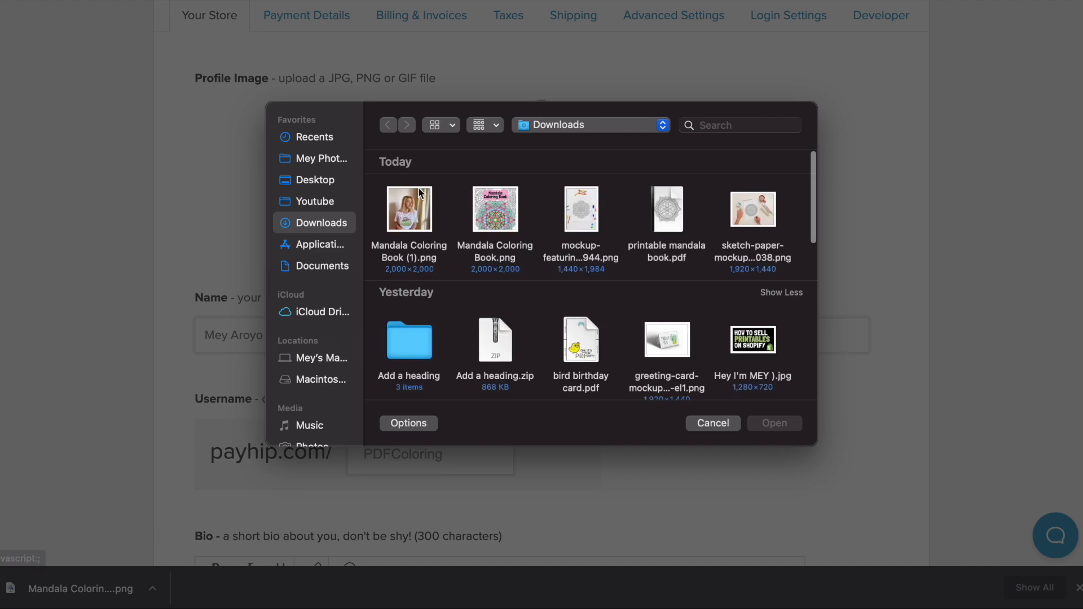
{"action": "double_click", "coordinate": [401, 210]}
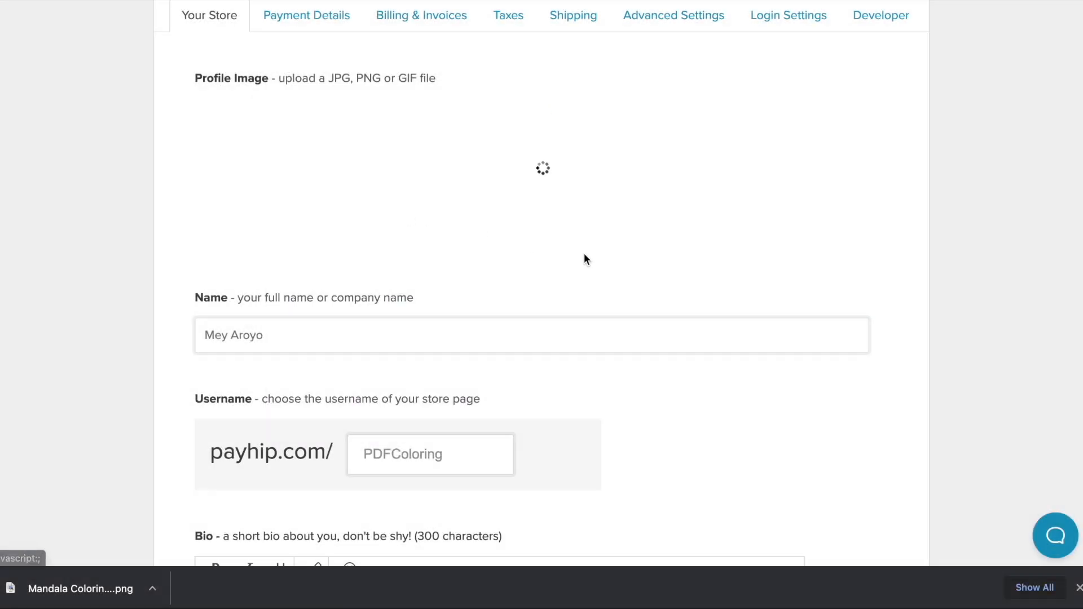
{"action": "scroll", "coordinate": [545, 180], "scroll_direction": "down", "scroll_amount": 15}
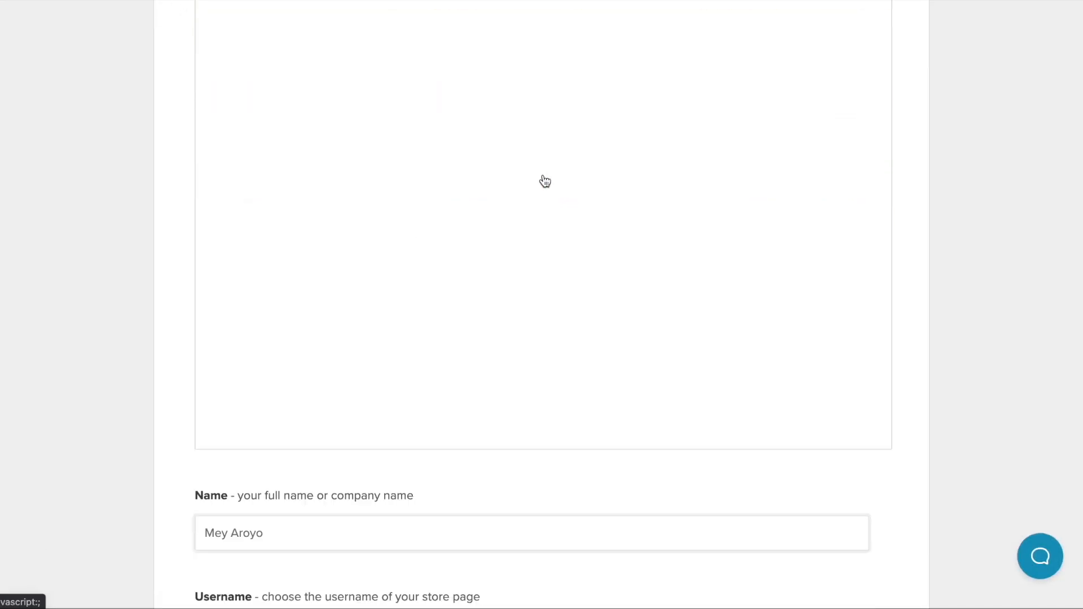
{"action": "scroll", "coordinate": [544, 175], "scroll_direction": "down", "scroll_amount": 5}
{"action": "left_click", "coordinate": [519, 471]}
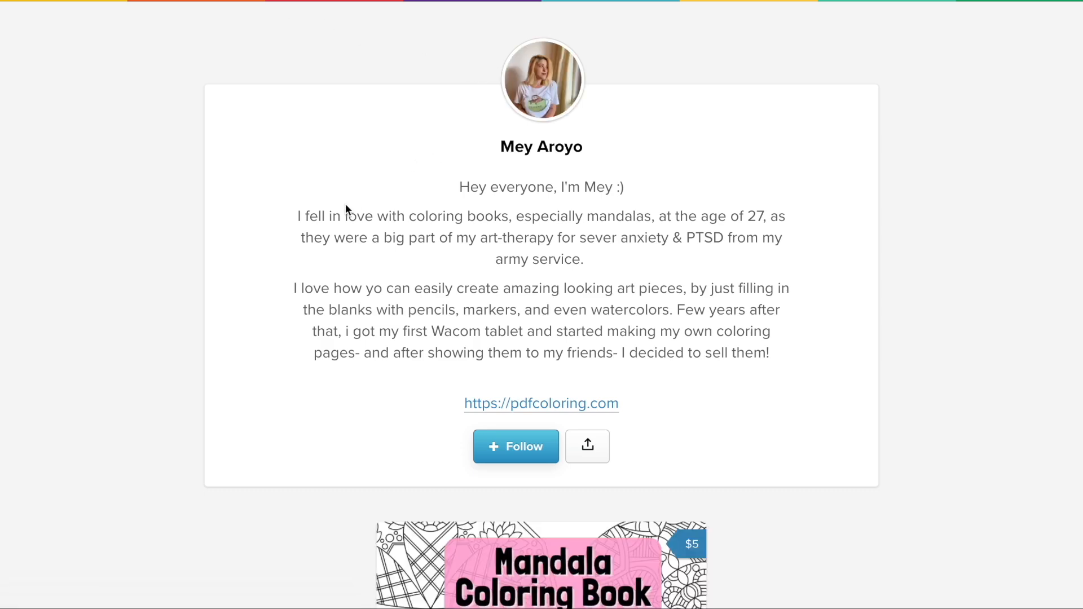
Check the public store page, update the store to the new store builder and open its design customisation.
{"action": "scroll", "coordinate": [345, 210], "scroll_direction": "down", "scroll_amount": 6}
{"action": "scroll", "coordinate": [266, 397], "scroll_direction": "up", "scroll_amount": 6}
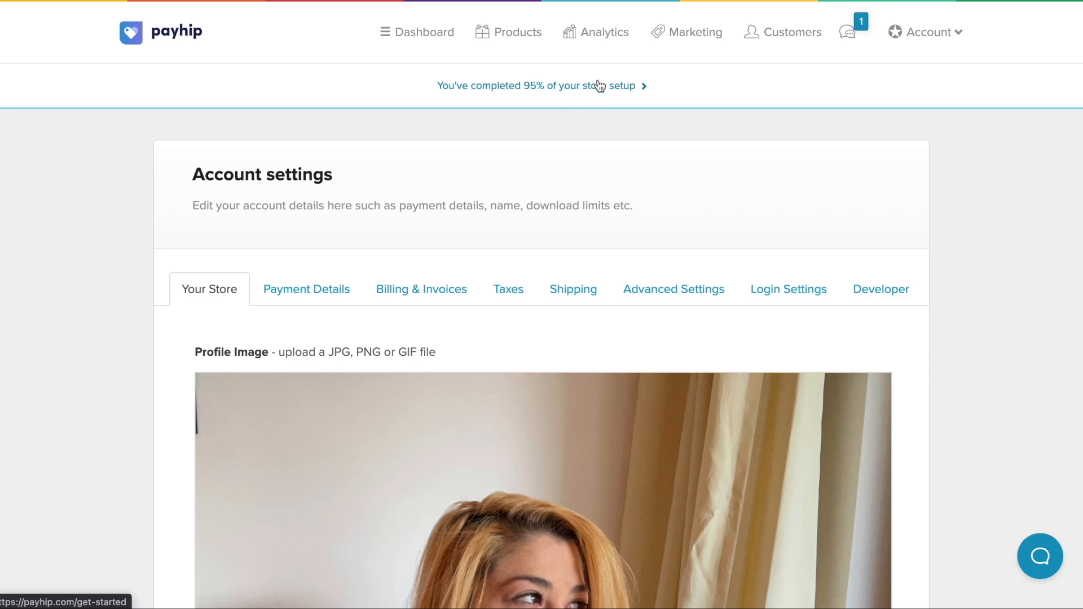
{"action": "left_click", "coordinate": [436, 37]}
{"action": "left_click", "coordinate": [574, 277]}
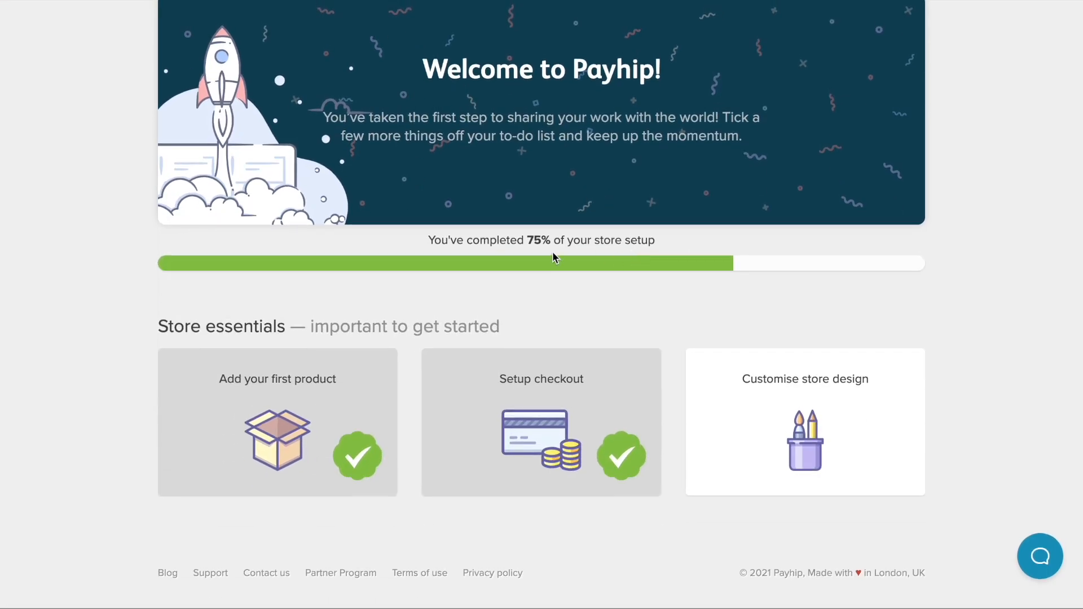
{"action": "left_click", "coordinate": [801, 440]}
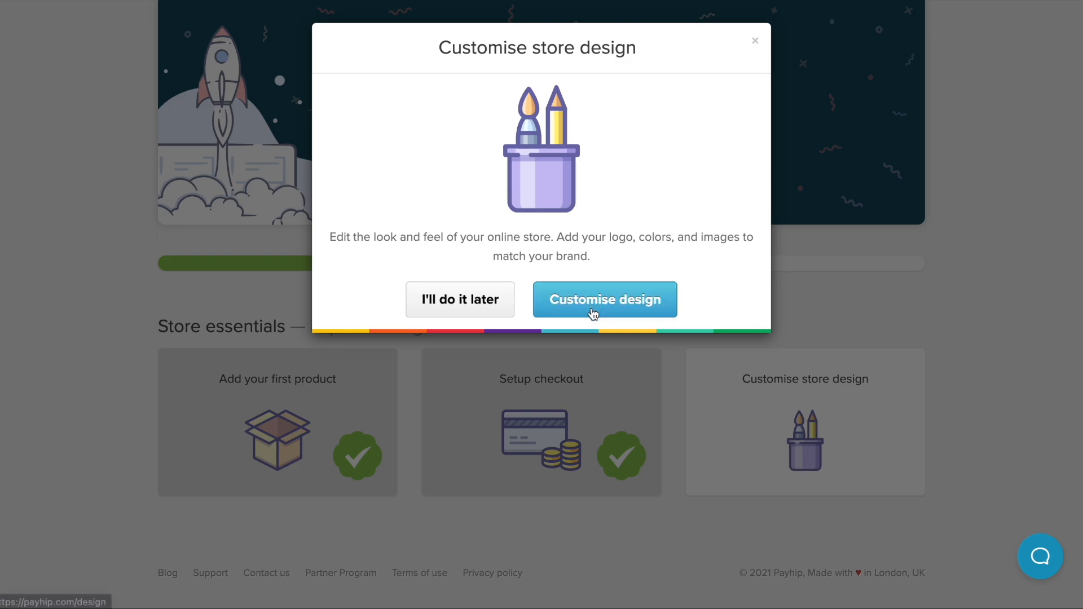
{"action": "left_click", "coordinate": [593, 313]}
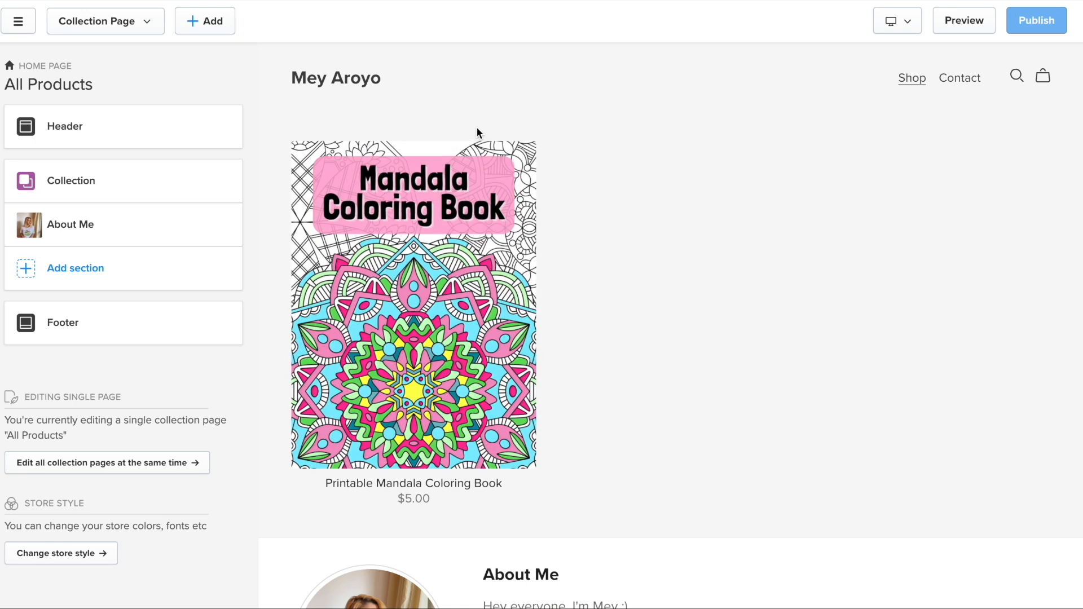
Examine the All Products home page layout and the list of pages available for editing in the store builder.
{"action": "scroll", "coordinate": [476, 133], "scroll_direction": "down", "scroll_amount": 4}
{"action": "scroll", "coordinate": [477, 133], "scroll_direction": "down", "scroll_amount": 2}
{"action": "scroll", "coordinate": [619, 355], "scroll_direction": "up", "scroll_amount": 6}
{"action": "left_click", "coordinate": [120, 21]}
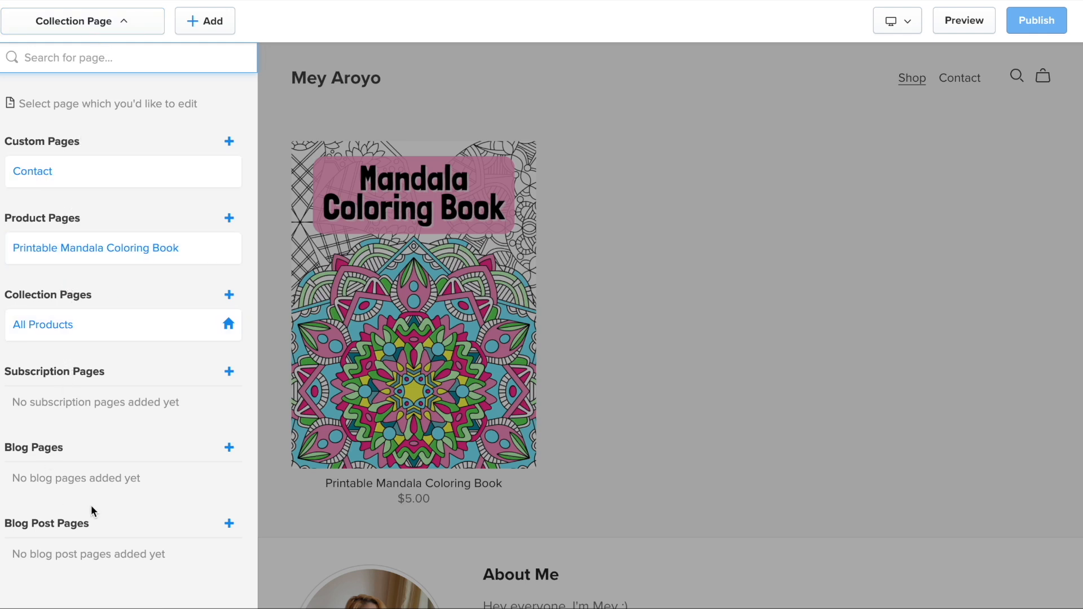
{"action": "left_click", "coordinate": [86, 33]}
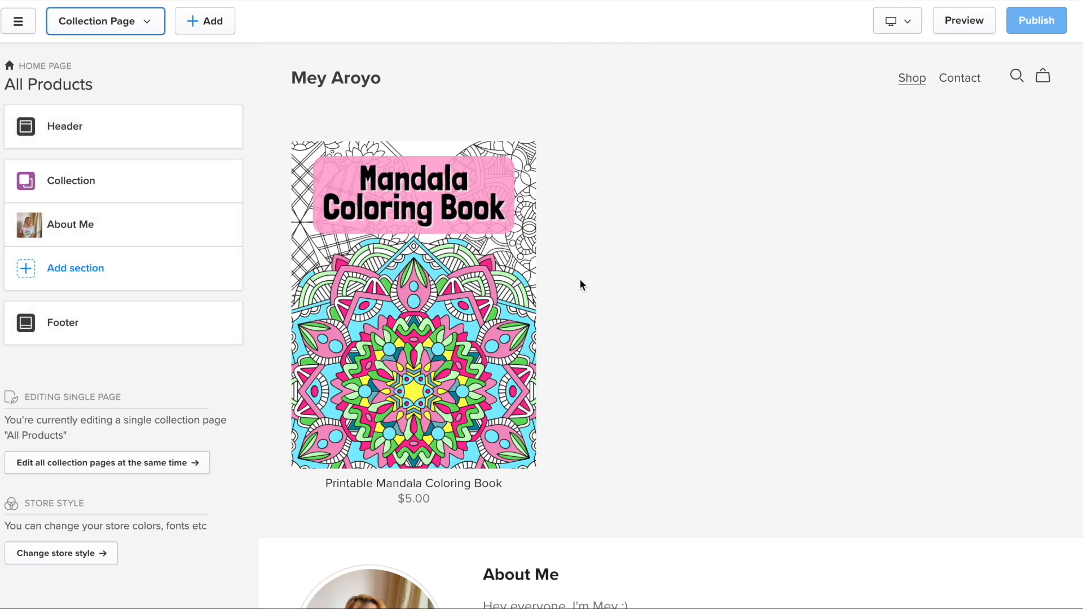
{"action": "scroll", "coordinate": [582, 285], "scroll_direction": "down", "scroll_amount": 5}
{"action": "scroll", "coordinate": [590, 133], "scroll_direction": "up", "scroll_amount": 5}
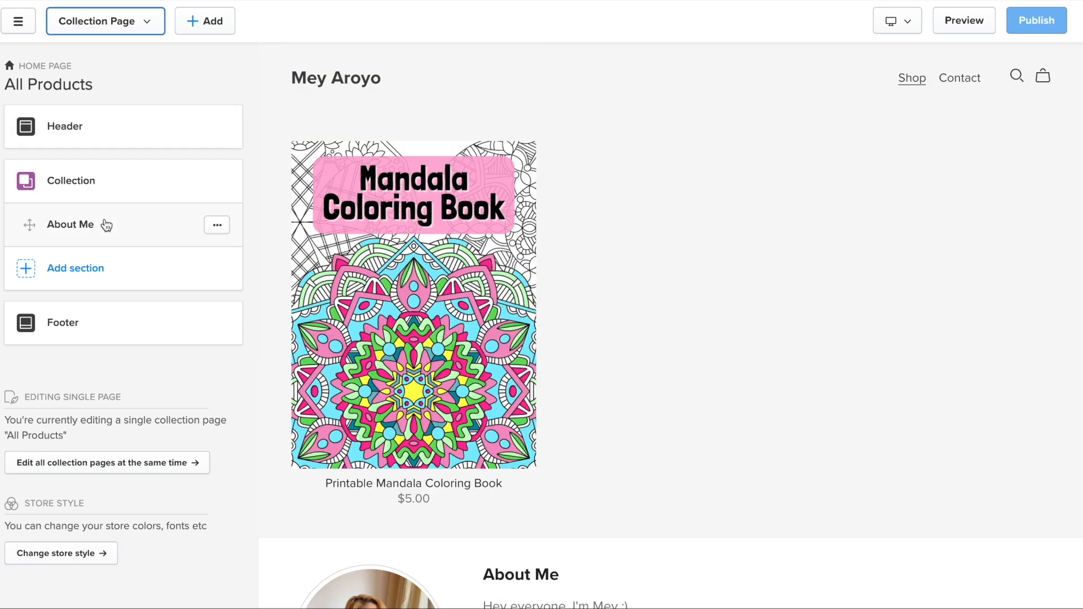
Open the store style's font settings and bring up the font family choices for headings.
{"action": "left_click", "coordinate": [106, 124]}
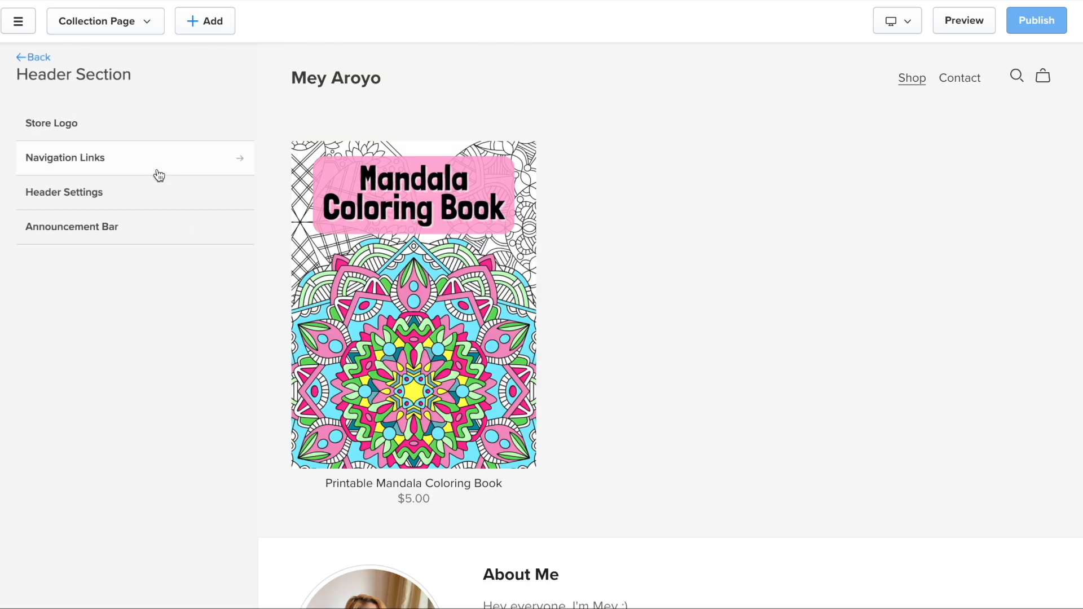
{"action": "left_click", "coordinate": [26, 51]}
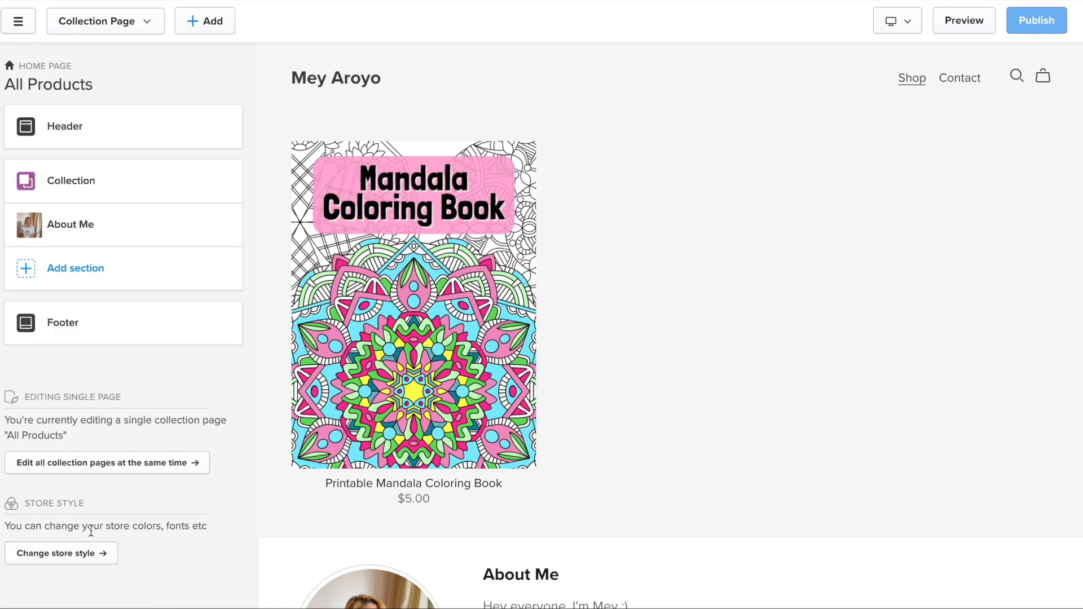
{"action": "left_click", "coordinate": [75, 557]}
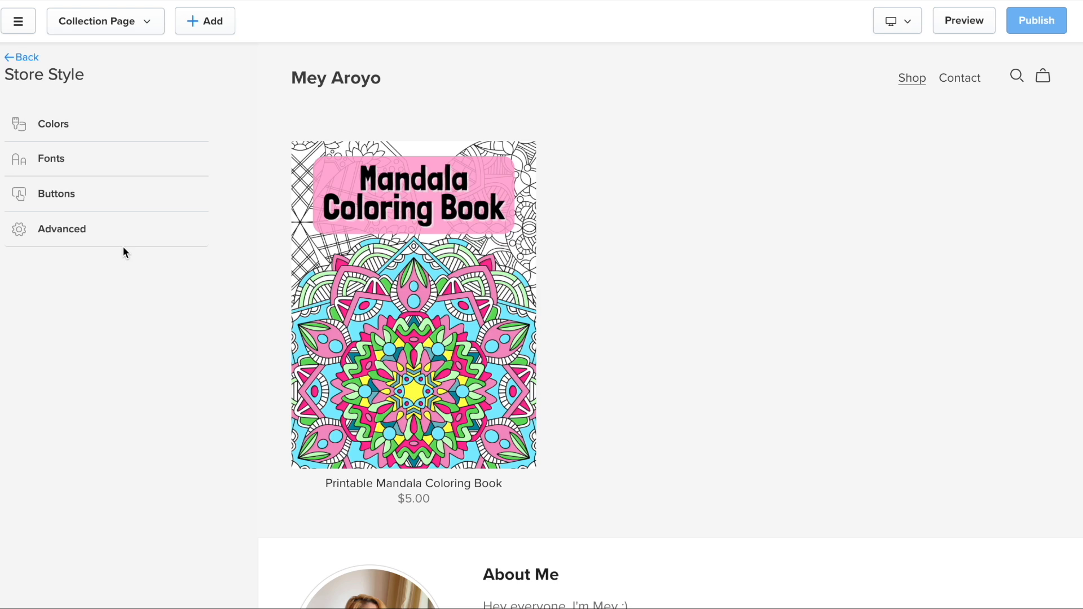
{"action": "left_click", "coordinate": [51, 171]}
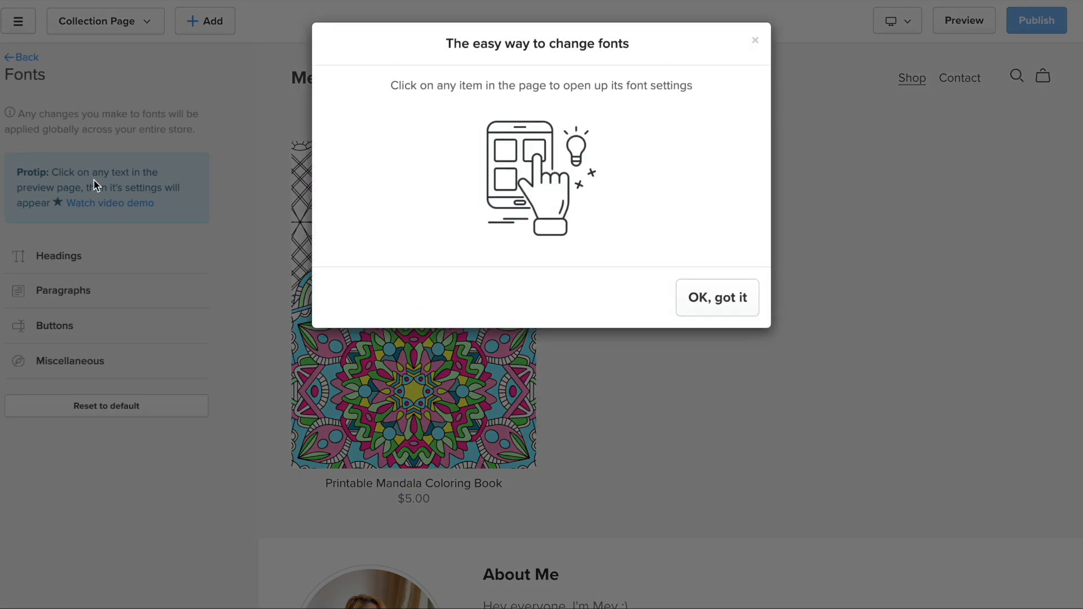
{"action": "left_click", "coordinate": [715, 309]}
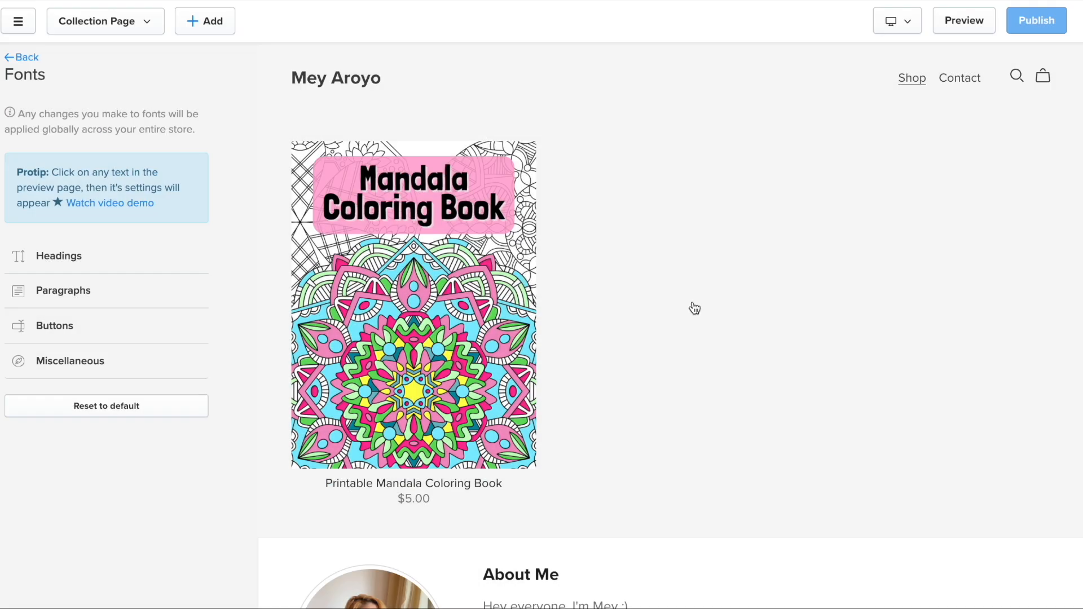
{"action": "left_click", "coordinate": [56, 260]}
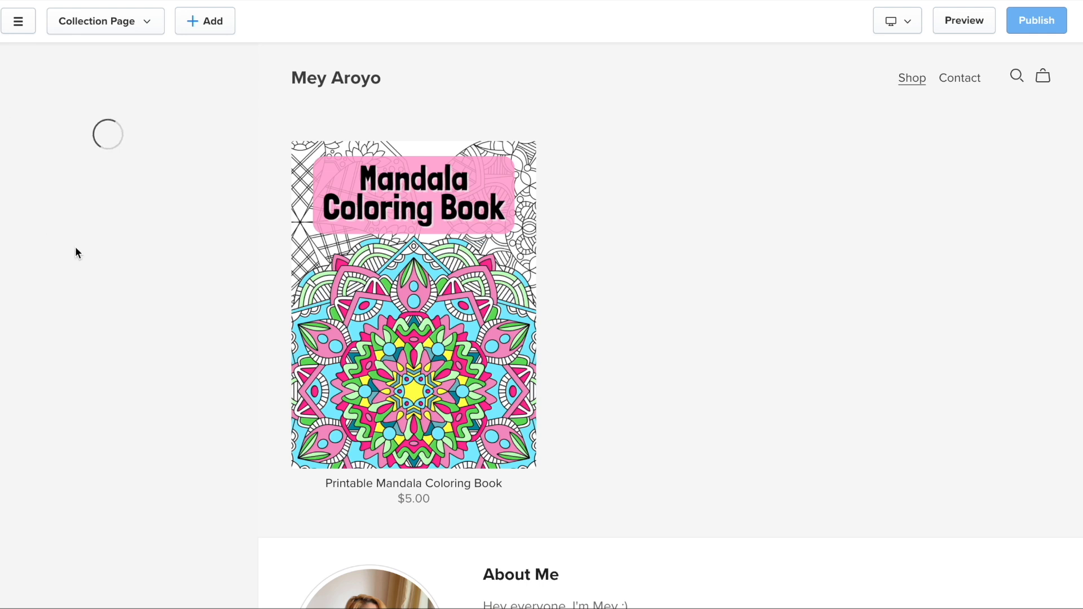
{"action": "left_click", "coordinate": [188, 161]}
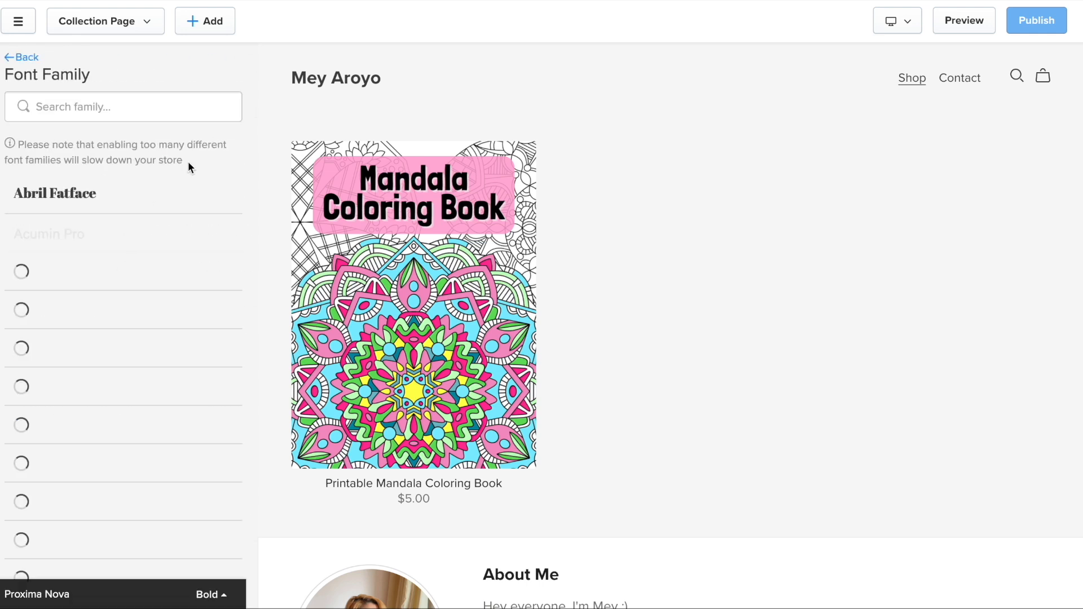
Search the heading font families for "lond" and clear the search.
{"action": "left_click", "coordinate": [78, 105]}
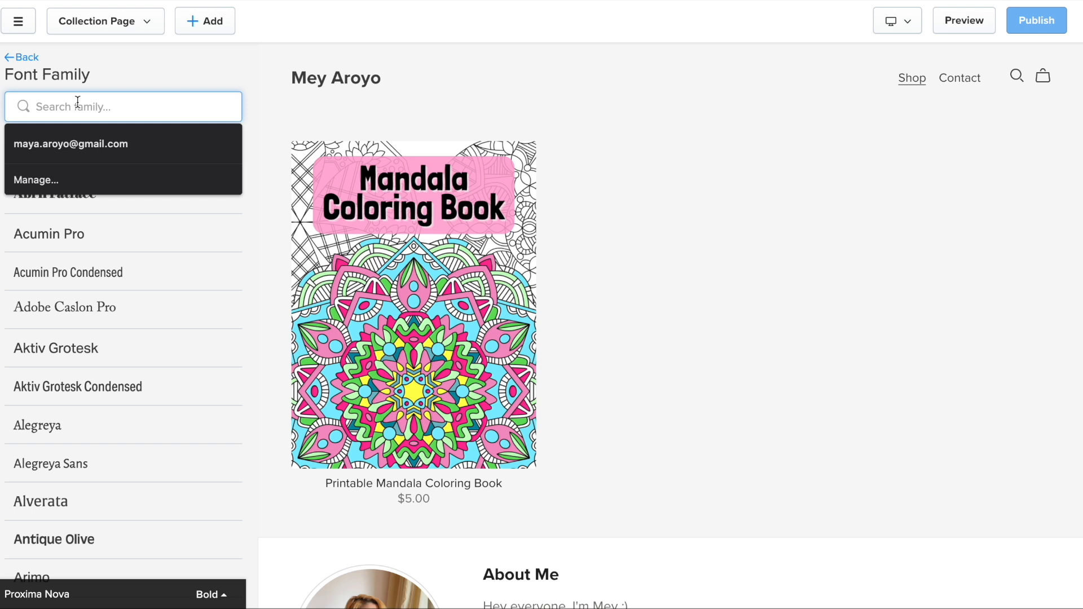
{"action": "type", "text": "lond"}
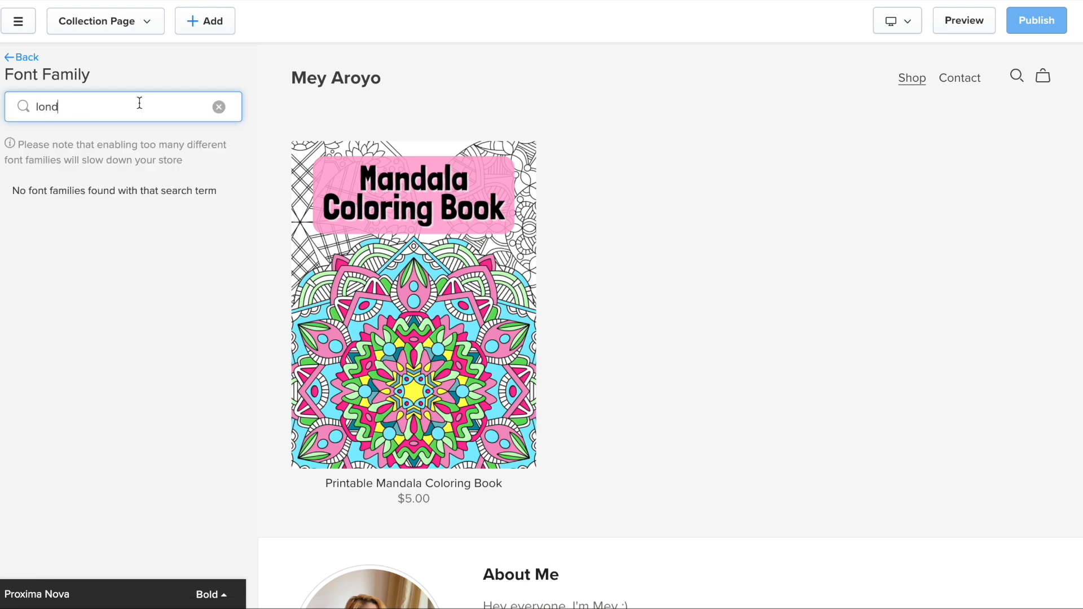
{"action": "key", "text": "BackSpace"}
{"action": "key", "text": "BackSpace"}
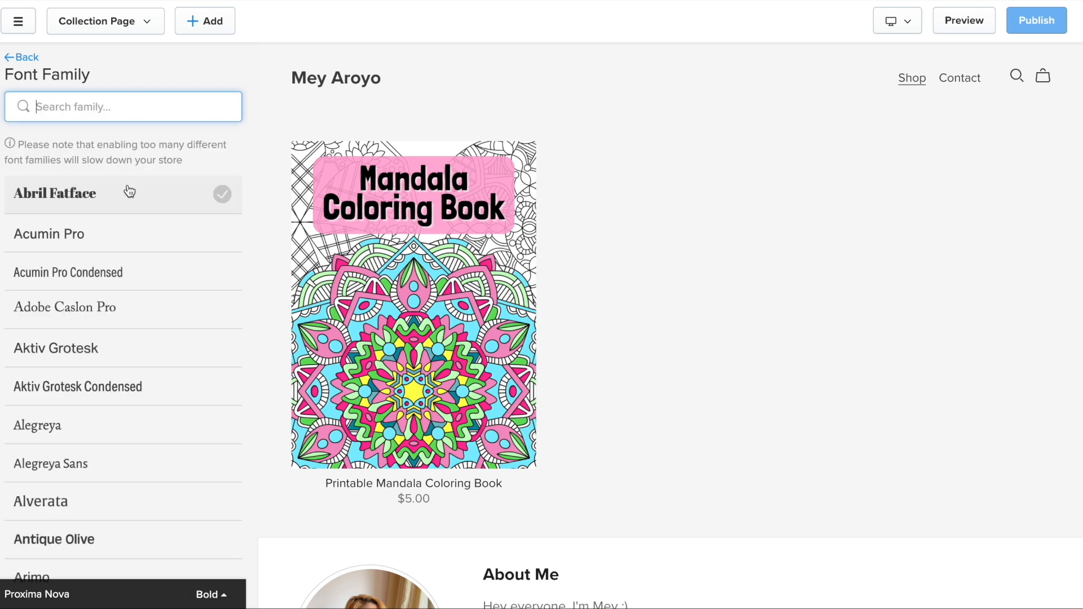
Set the store's heading font family to ITC Benguiat.
{"action": "scroll", "coordinate": [69, 252], "scroll_direction": "down", "scroll_amount": 1}
{"action": "scroll", "coordinate": [87, 372], "scroll_direction": "down", "scroll_amount": 12}
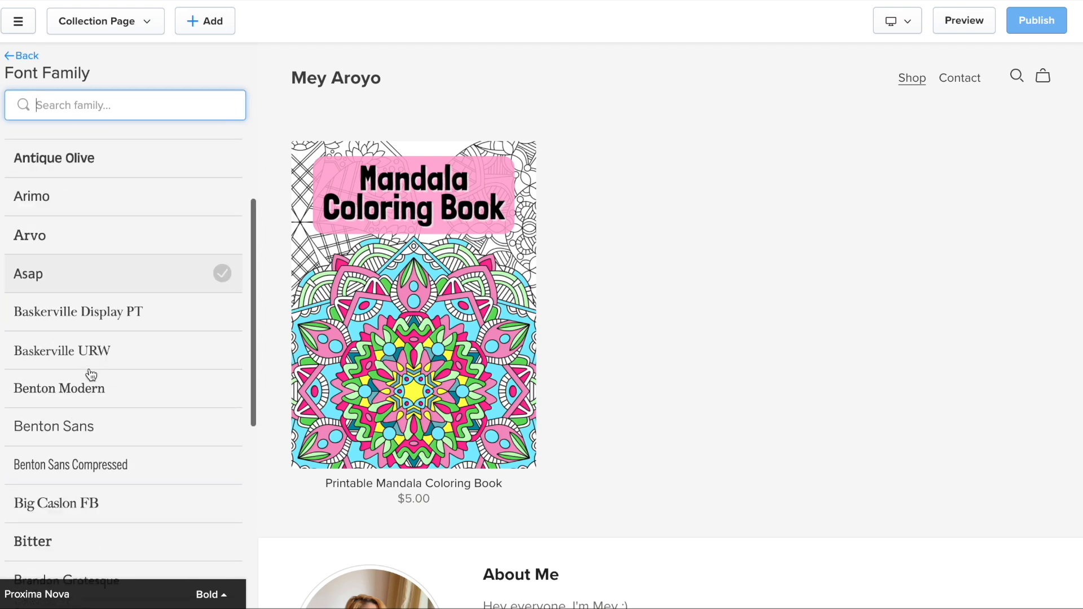
{"action": "left_click", "coordinate": [89, 533]}
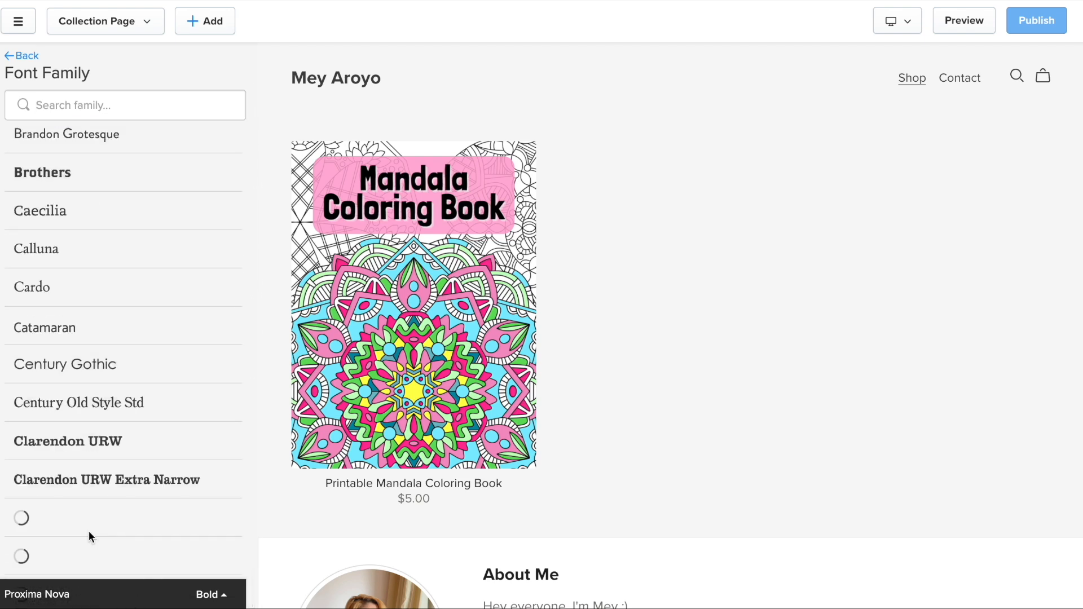
{"action": "scroll", "coordinate": [142, 271], "scroll_direction": "down", "scroll_amount": 2}
{"action": "scroll", "coordinate": [152, 316], "scroll_direction": "down", "scroll_amount": 10}
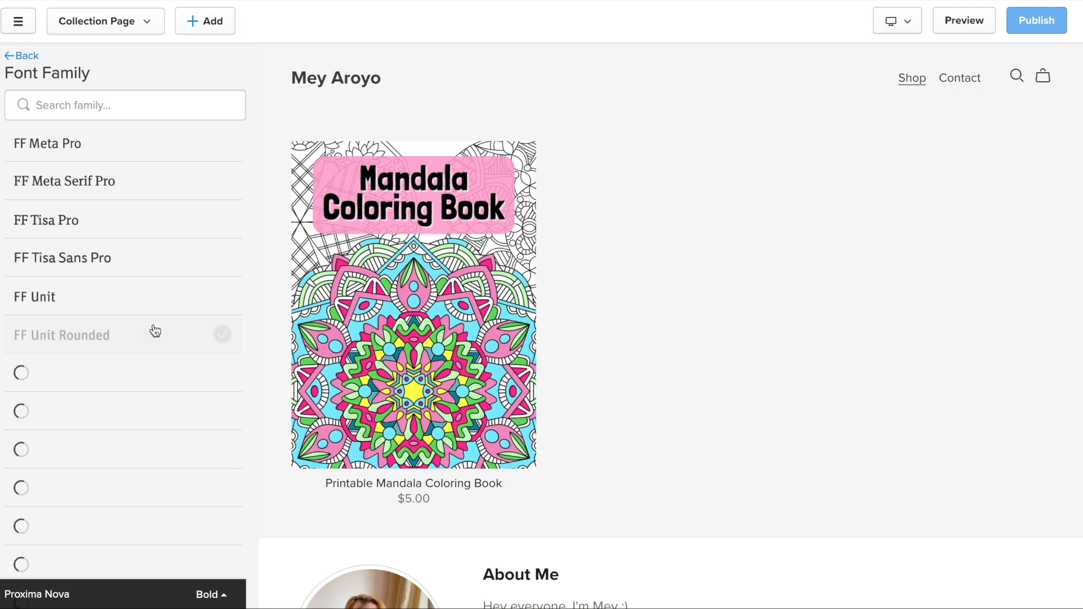
{"action": "scroll", "coordinate": [154, 329], "scroll_direction": "down", "scroll_amount": 8}
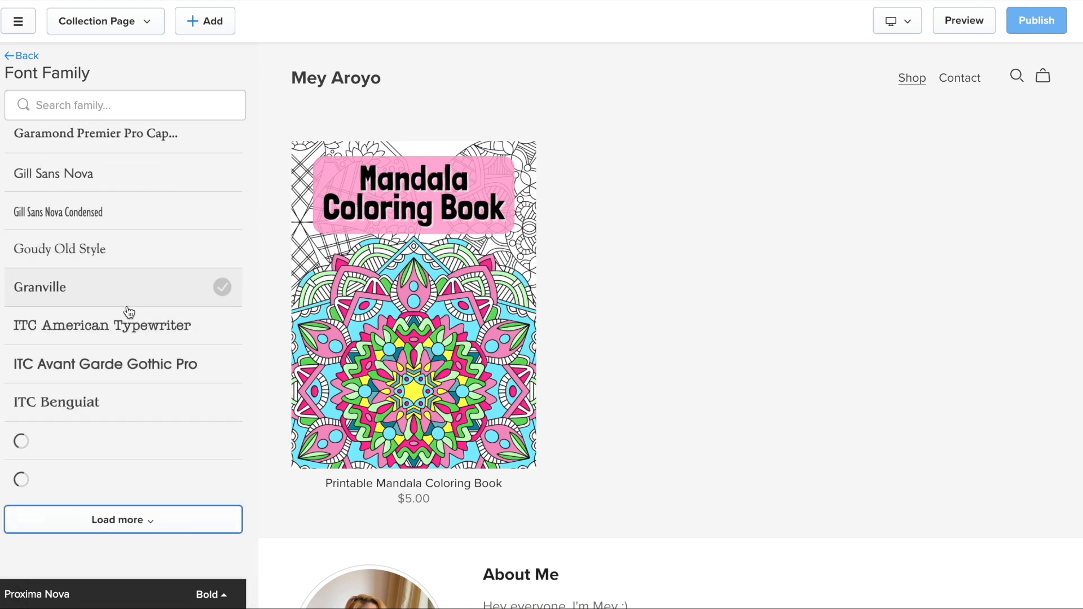
{"action": "left_click", "coordinate": [101, 417]}
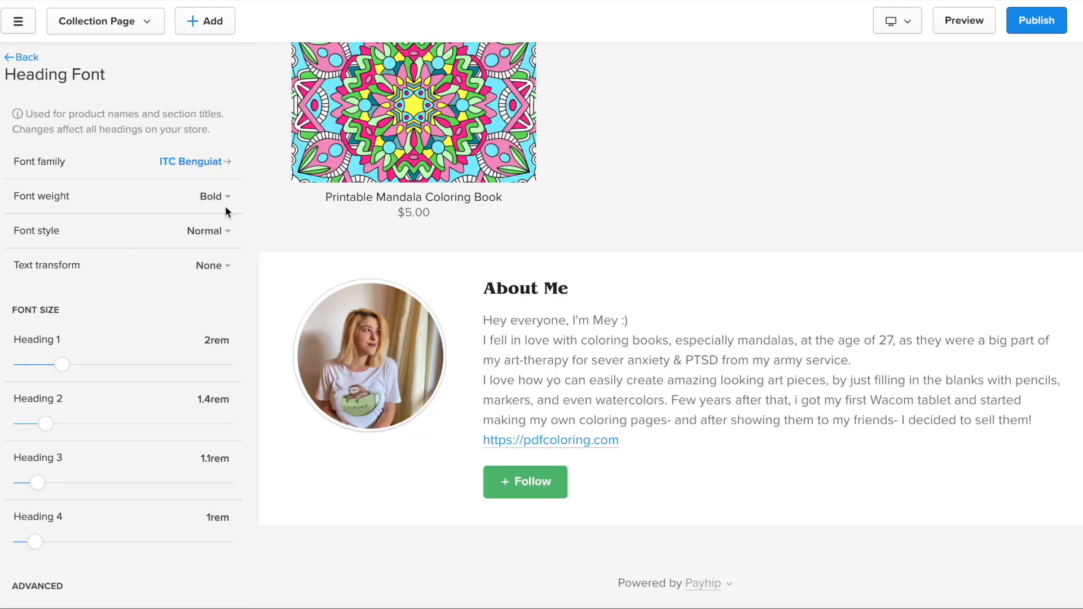
Examine the heading, paragraph, button and miscellaneous font settings, then return to the store style options.
{"action": "scroll", "coordinate": [127, 254], "scroll_direction": "down", "scroll_amount": 2}
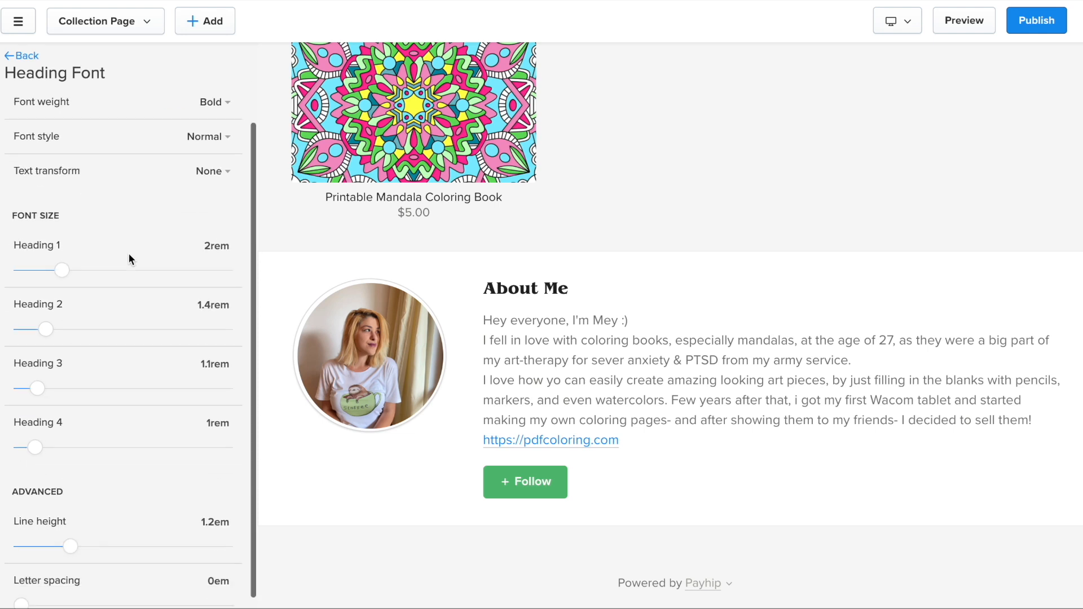
{"action": "scroll", "coordinate": [148, 266], "scroll_direction": "up", "scroll_amount": 2}
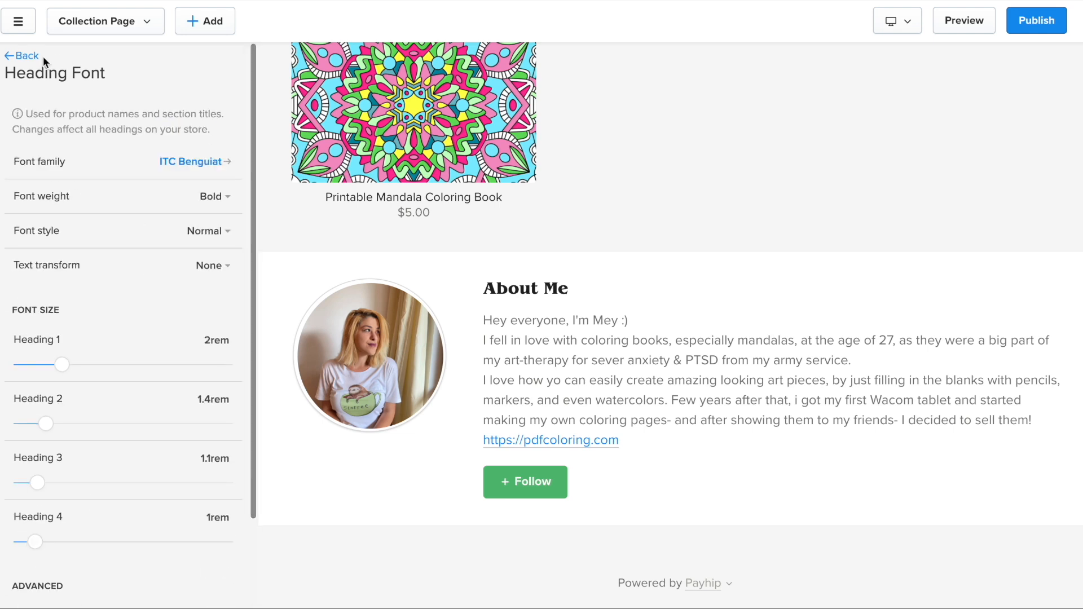
{"action": "left_click", "coordinate": [22, 54]}
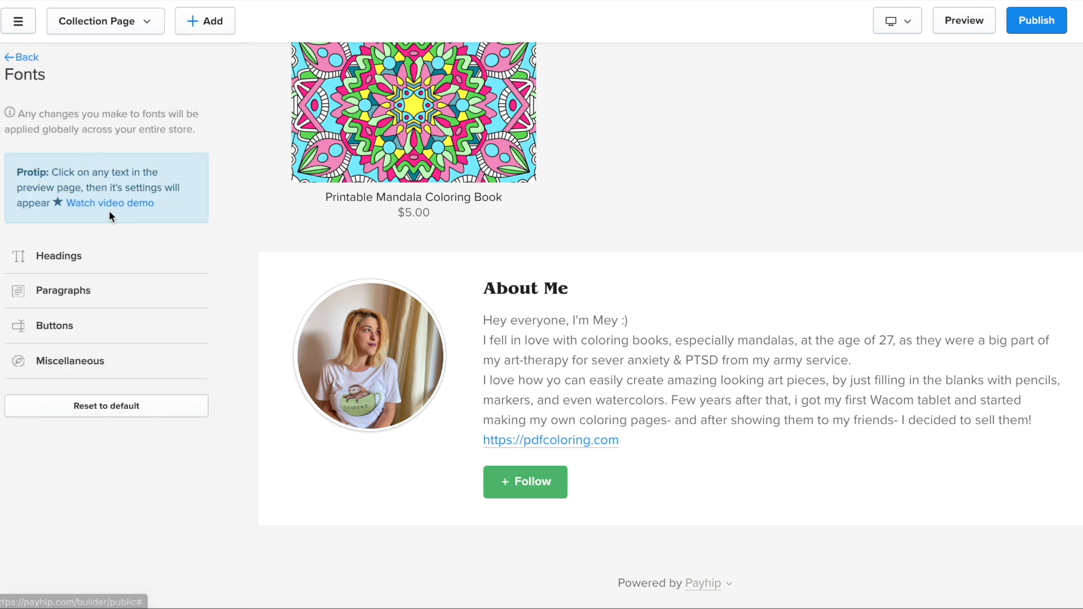
{"action": "left_click", "coordinate": [72, 292]}
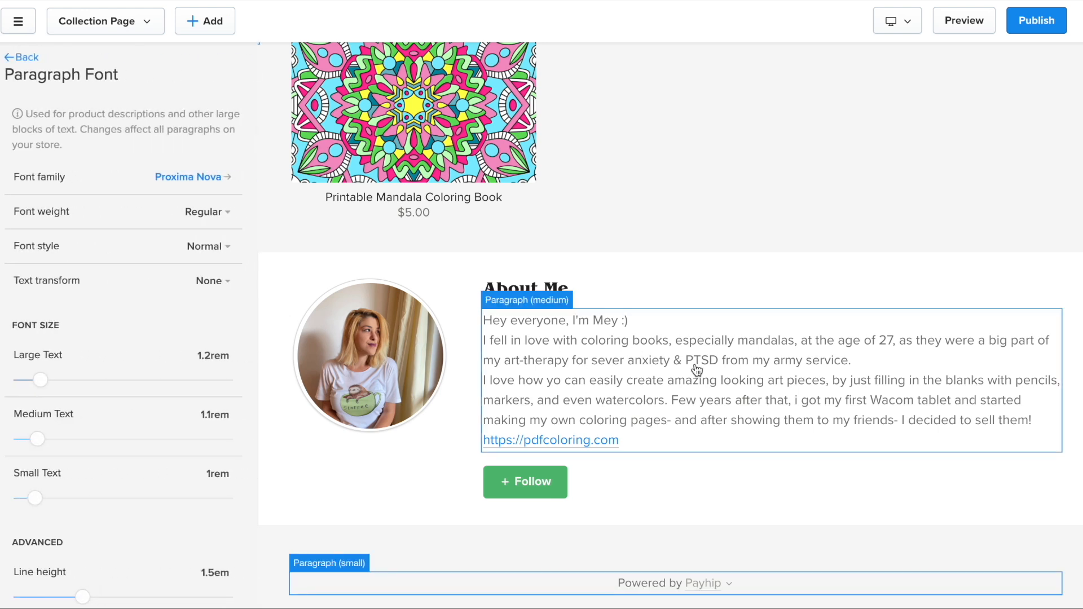
{"action": "left_click", "coordinate": [14, 56]}
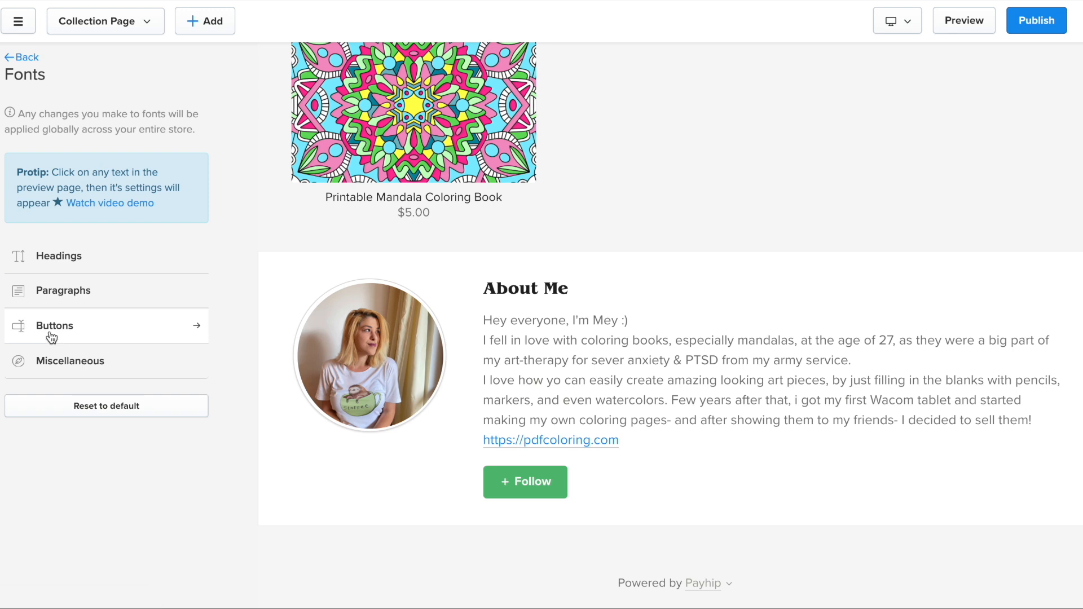
{"action": "left_click", "coordinate": [51, 337]}
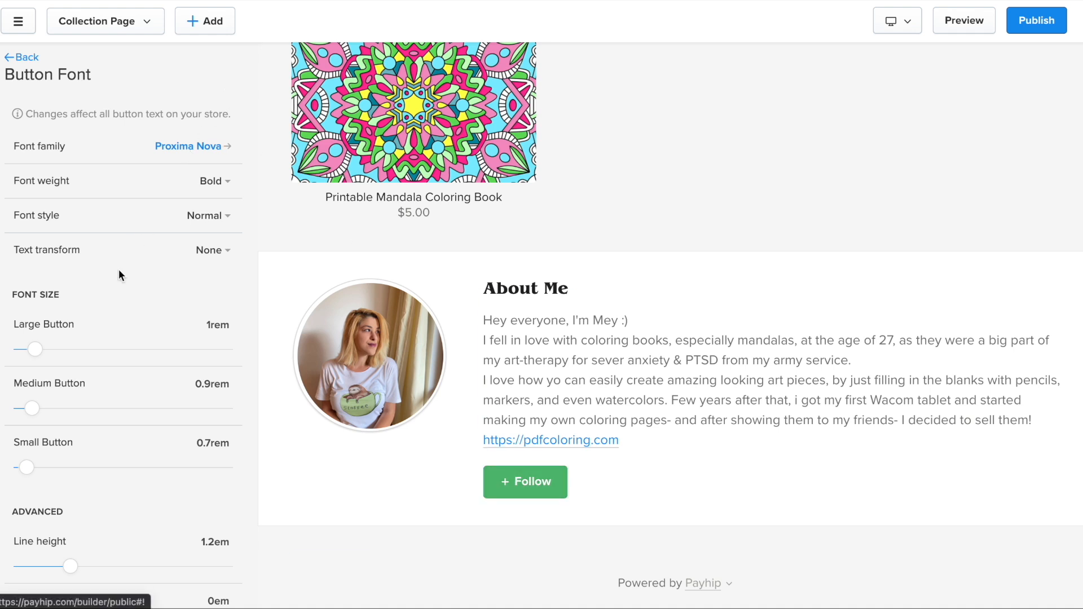
{"action": "left_click", "coordinate": [108, 371]}
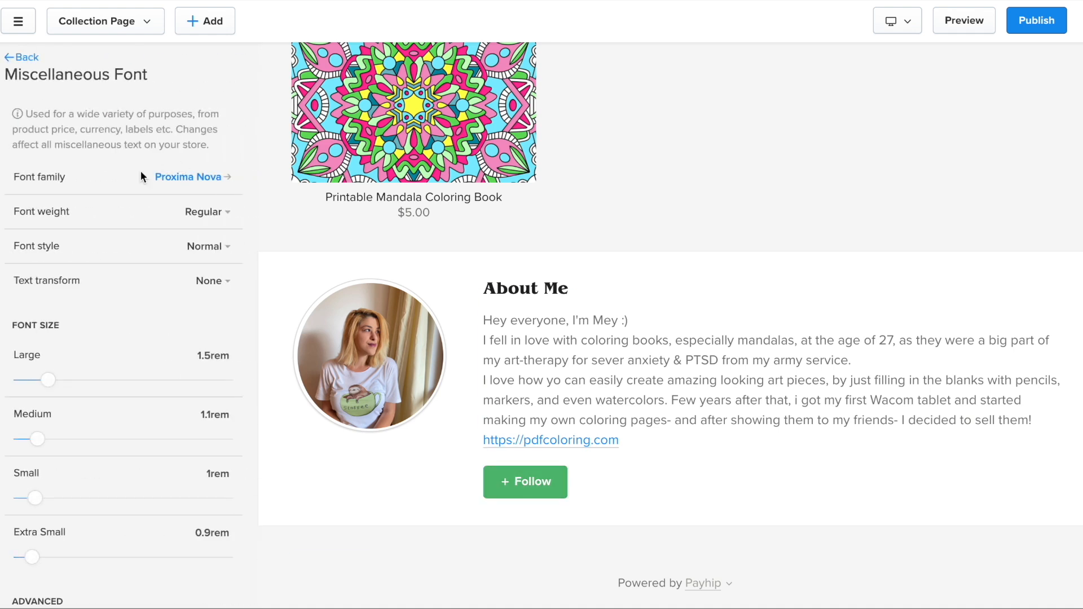
{"action": "scroll", "coordinate": [94, 185], "scroll_direction": "down", "scroll_amount": 3}
{"action": "scroll", "coordinate": [90, 178], "scroll_direction": "up", "scroll_amount": 3}
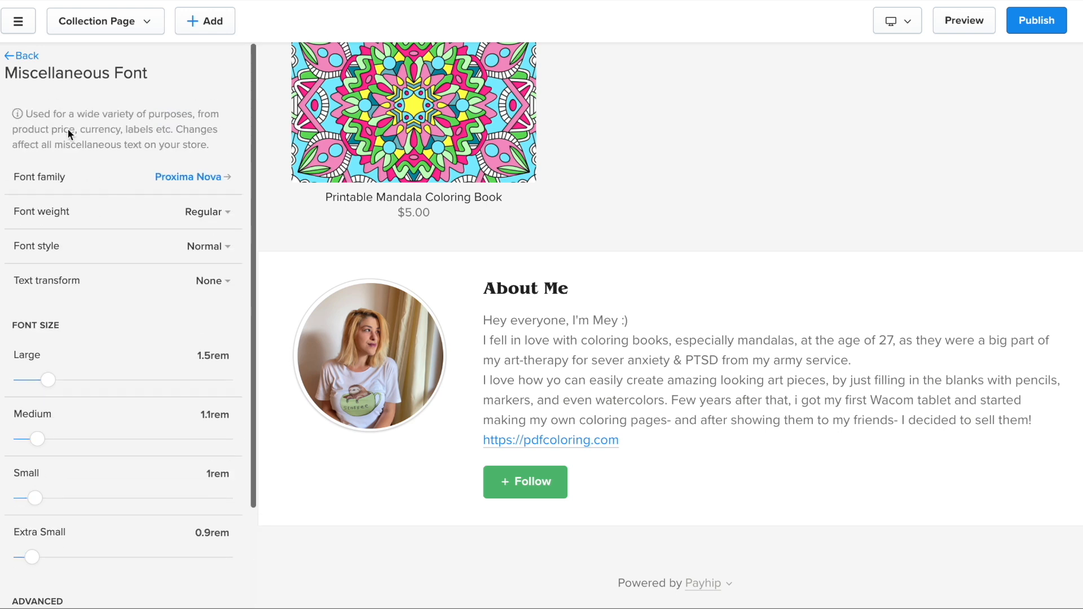
{"action": "left_click", "coordinate": [23, 55]}
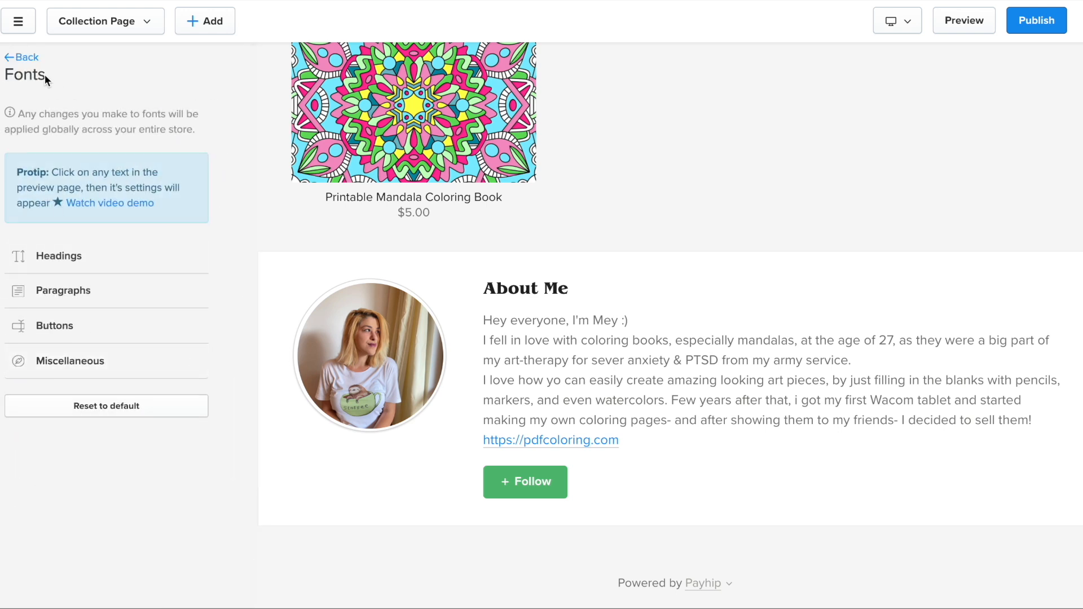
{"action": "left_click", "coordinate": [23, 57]}
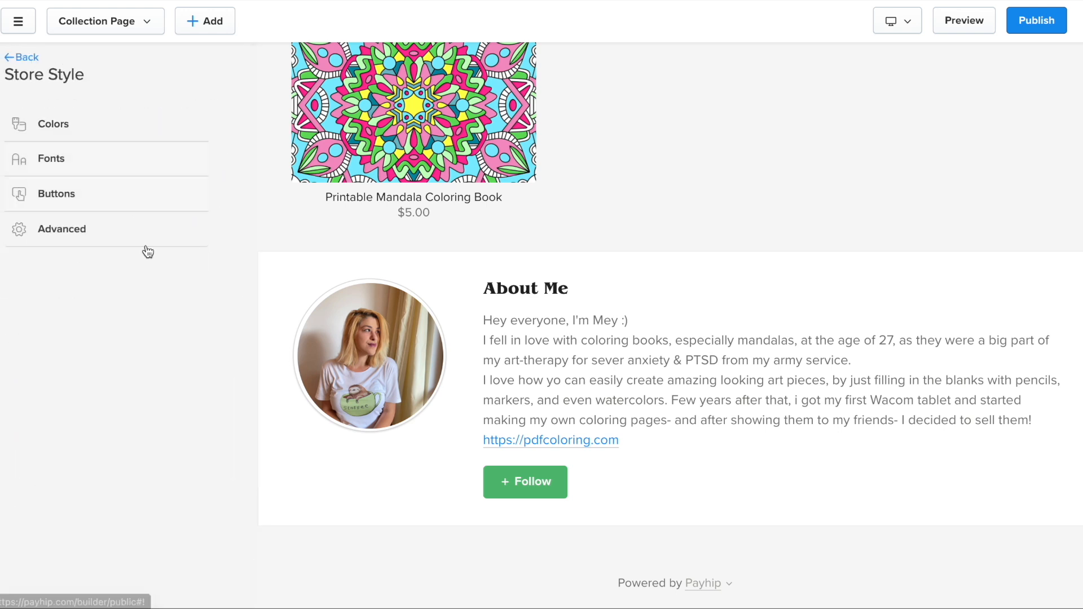
Examine the advanced store style options for the page background image and the store and checkout custom CSS.
{"action": "left_click", "coordinate": [82, 201]}
{"action": "left_click", "coordinate": [100, 225]}
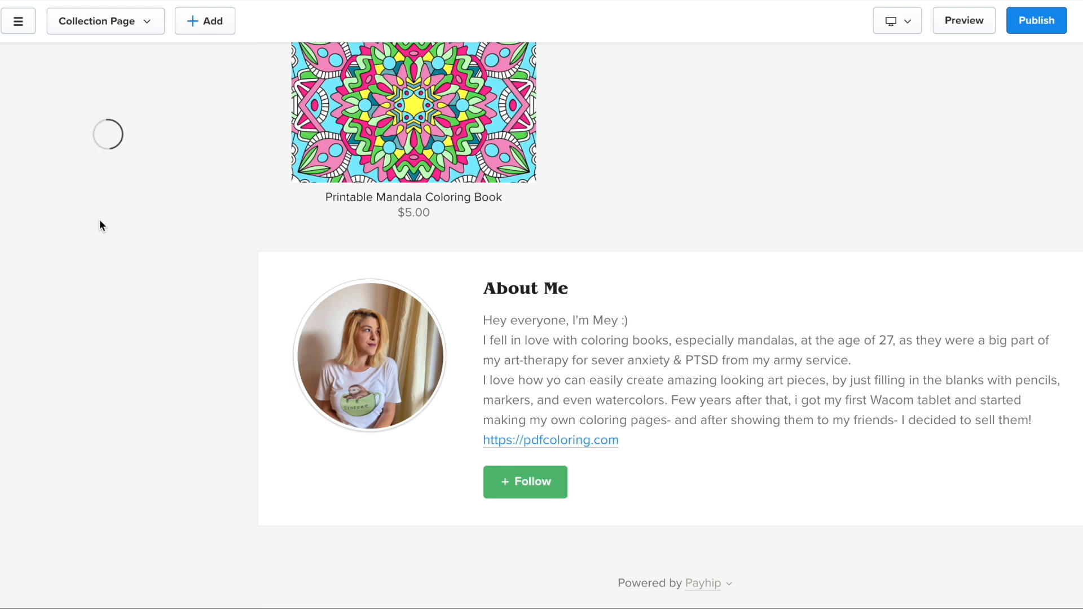
{"action": "scroll", "coordinate": [111, 145], "scroll_direction": "down", "scroll_amount": 2}
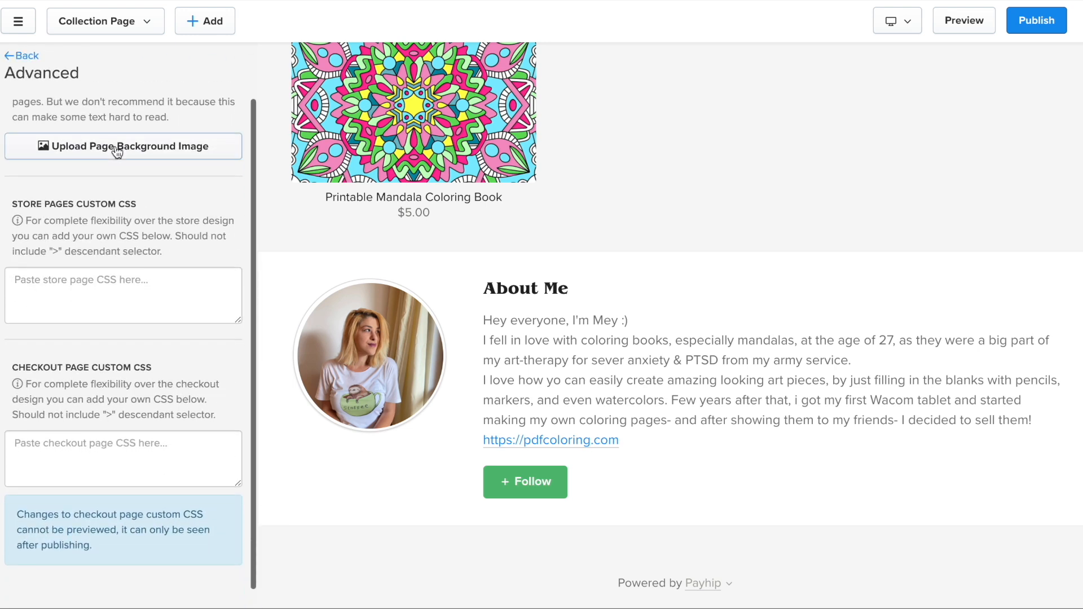
{"action": "scroll", "coordinate": [161, 260], "scroll_direction": "down", "scroll_amount": 1}
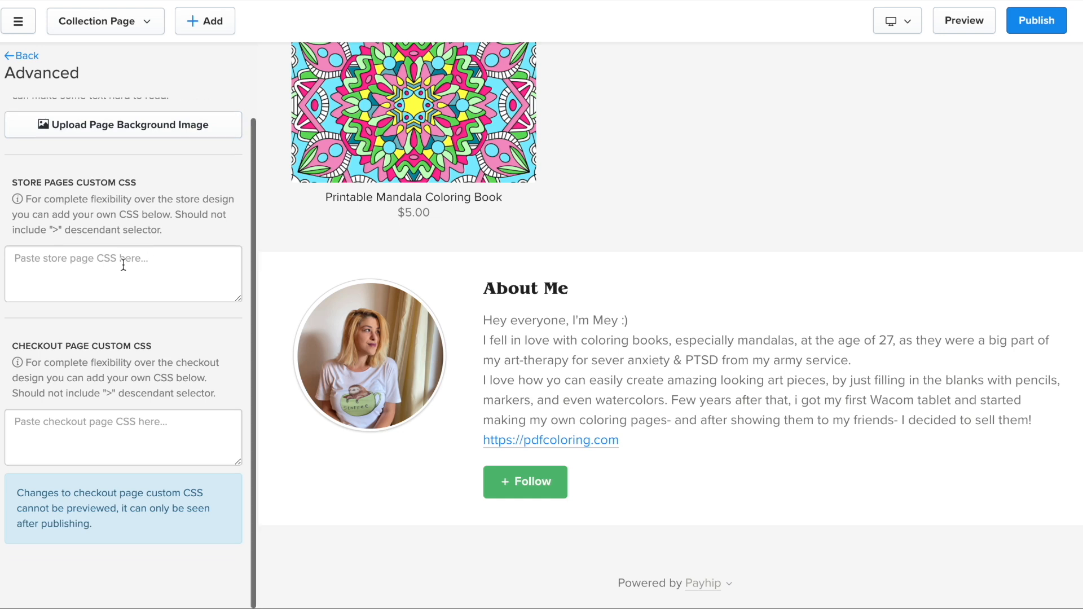
{"action": "scroll", "coordinate": [133, 267], "scroll_direction": "up", "scroll_amount": 3}
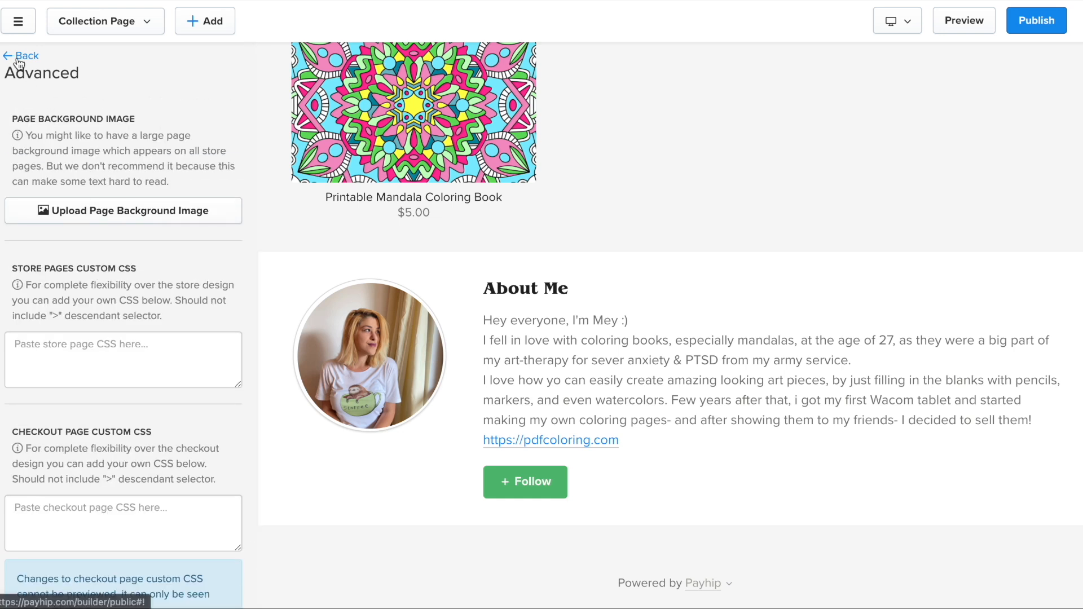
{"action": "left_click", "coordinate": [19, 57]}
Review the default color scheme choices for the store and save with Light selected.
{"action": "left_click", "coordinate": [86, 124]}
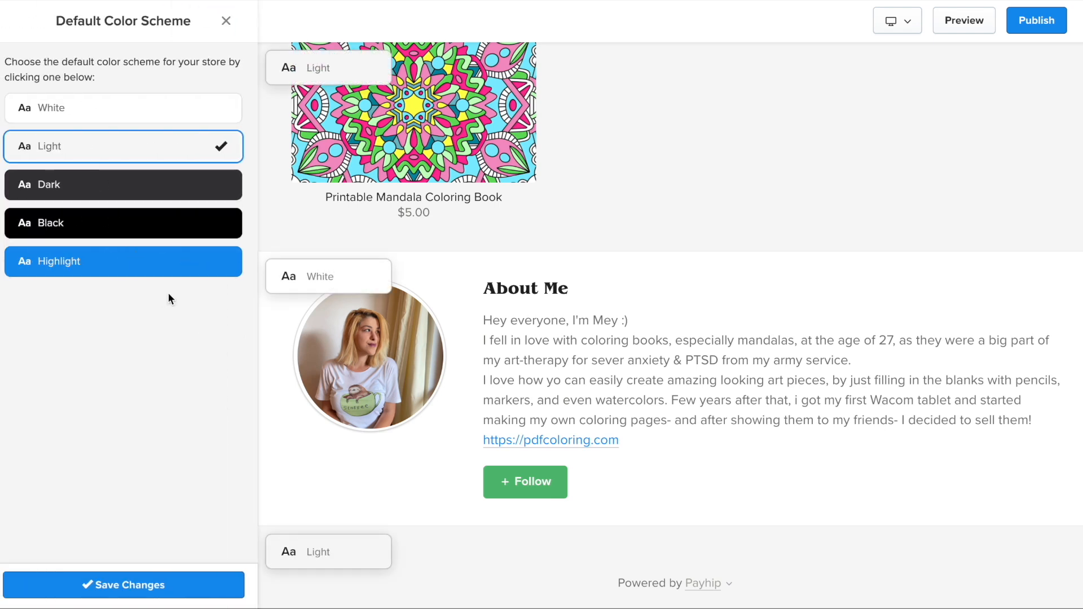
{"action": "scroll", "coordinate": [612, 290], "scroll_direction": "up", "scroll_amount": 5}
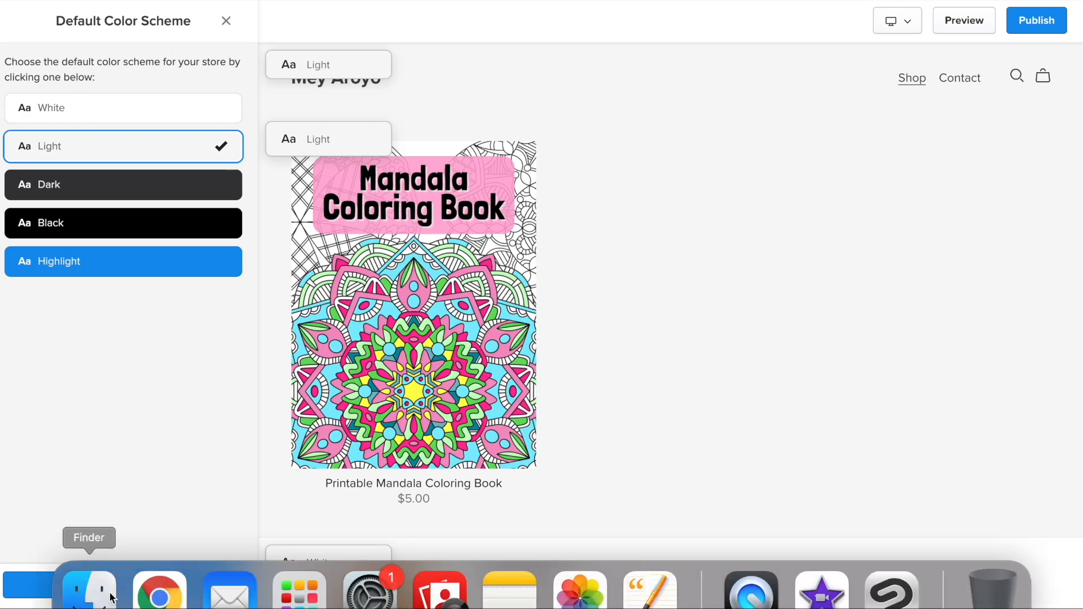
{"action": "left_click", "coordinate": [76, 584]}
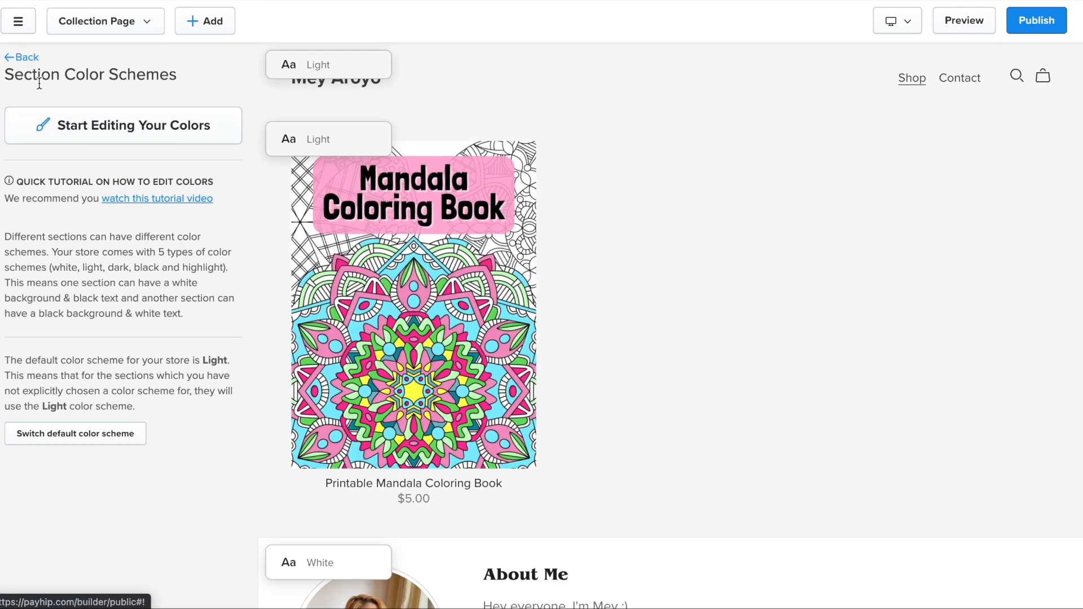
Leave the store style settings and open the Header section of the All Products page.
{"action": "left_click", "coordinate": [15, 56]}
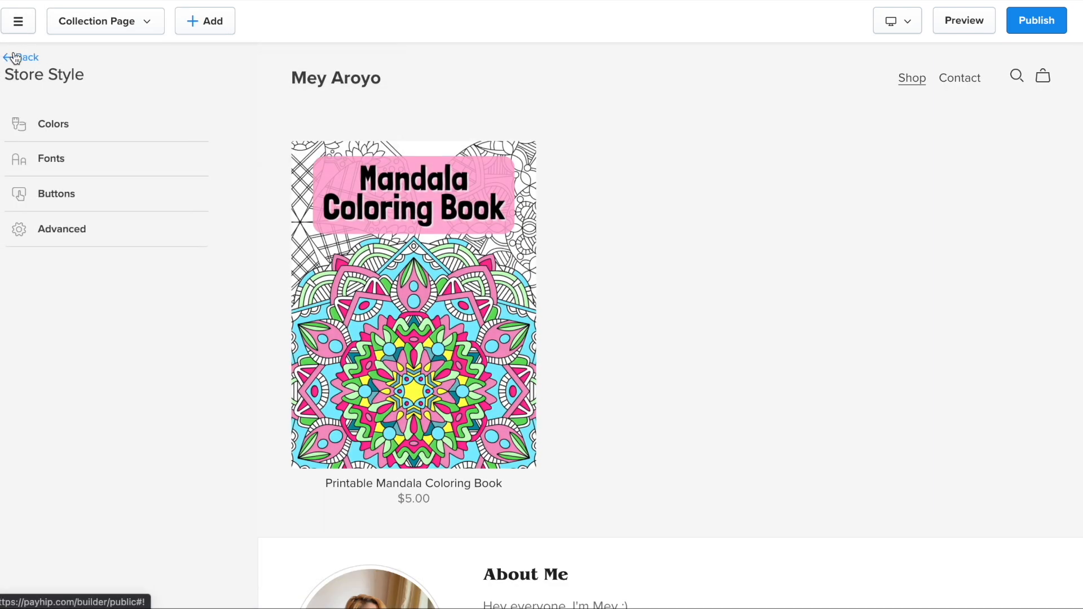
{"action": "left_click", "coordinate": [18, 56]}
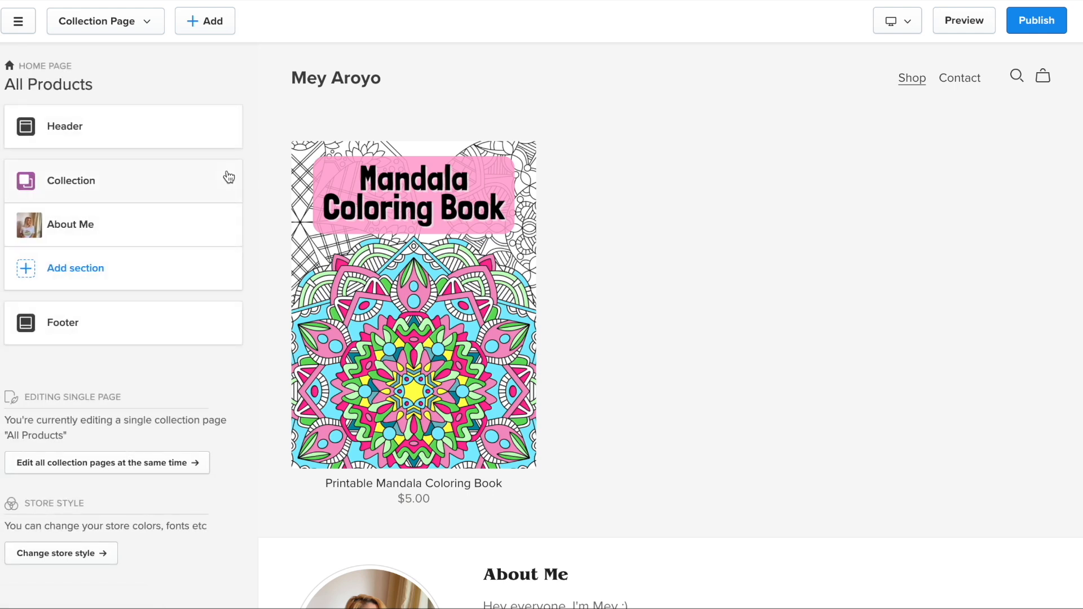
{"action": "left_click", "coordinate": [89, 128]}
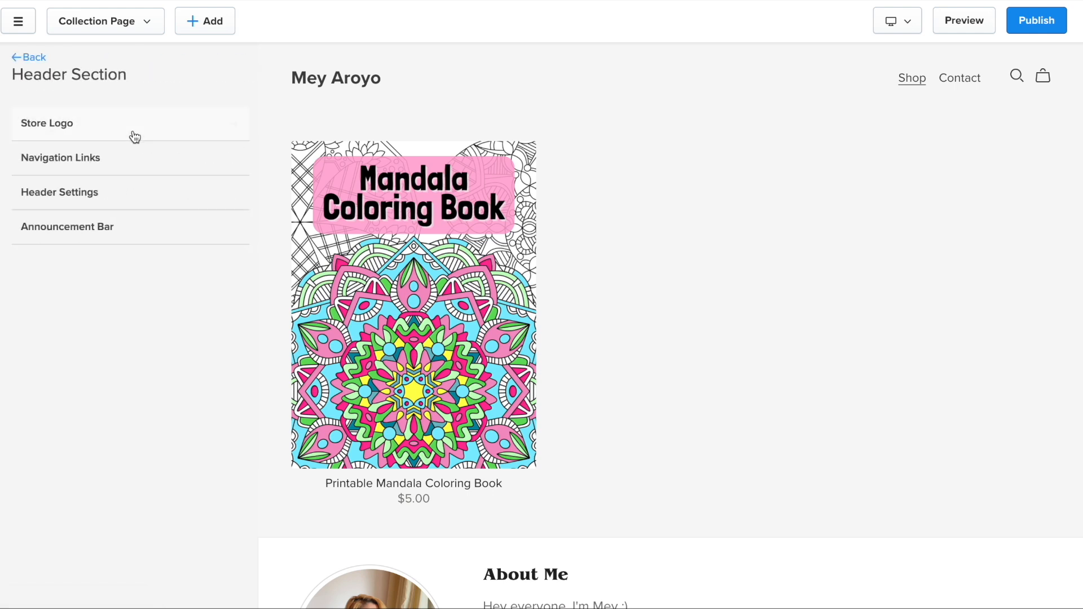
Open the store logo settings, then switch to Canva and add a new page with the heading "PDF".
{"action": "left_click", "coordinate": [96, 124]}
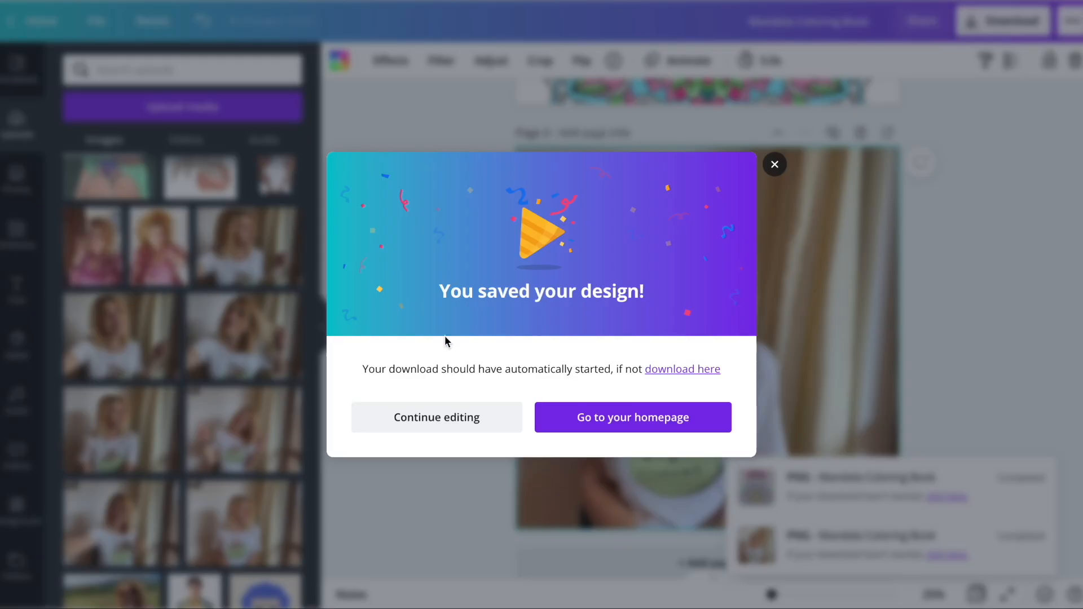
{"action": "left_click", "coordinate": [774, 165]}
{"action": "left_click", "coordinate": [577, 568]}
{"action": "left_click", "coordinate": [21, 286]}
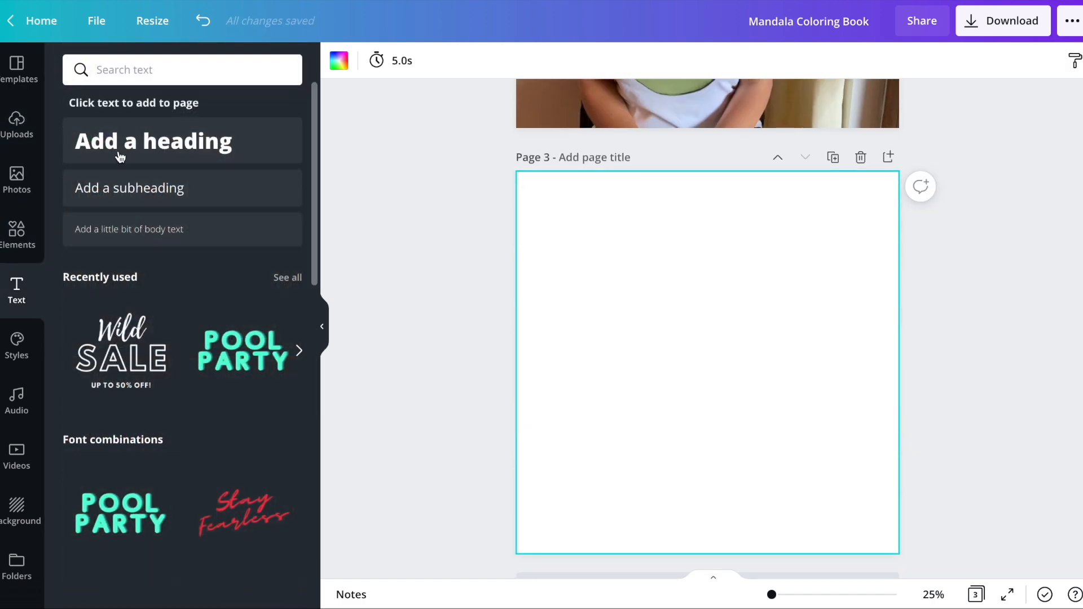
{"action": "left_click", "coordinate": [153, 147]}
{"action": "triple_click", "coordinate": [681, 366]}
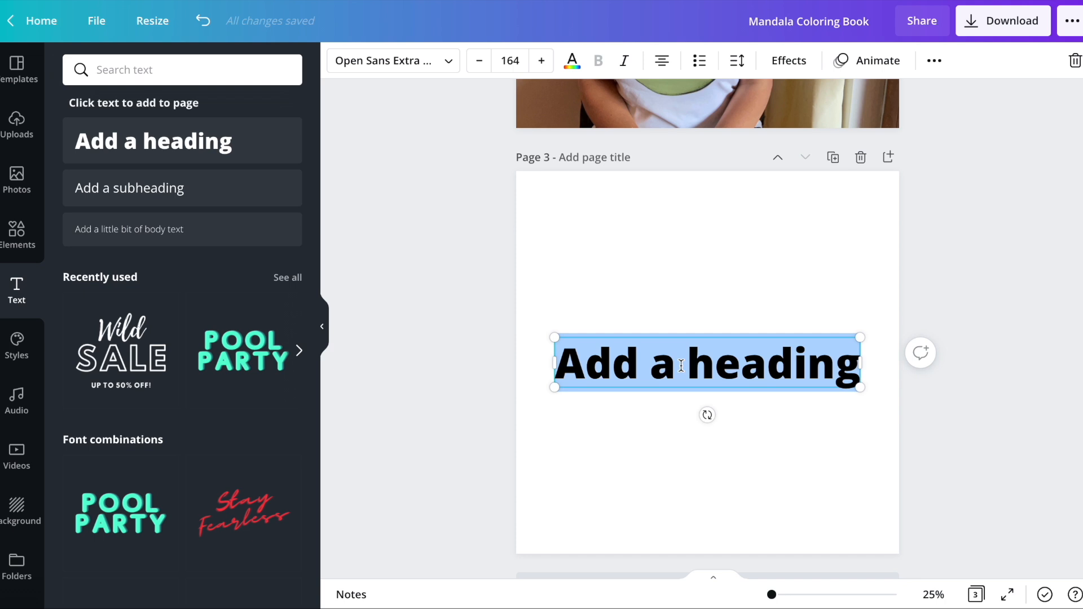
{"action": "type", "text": "PDF"}
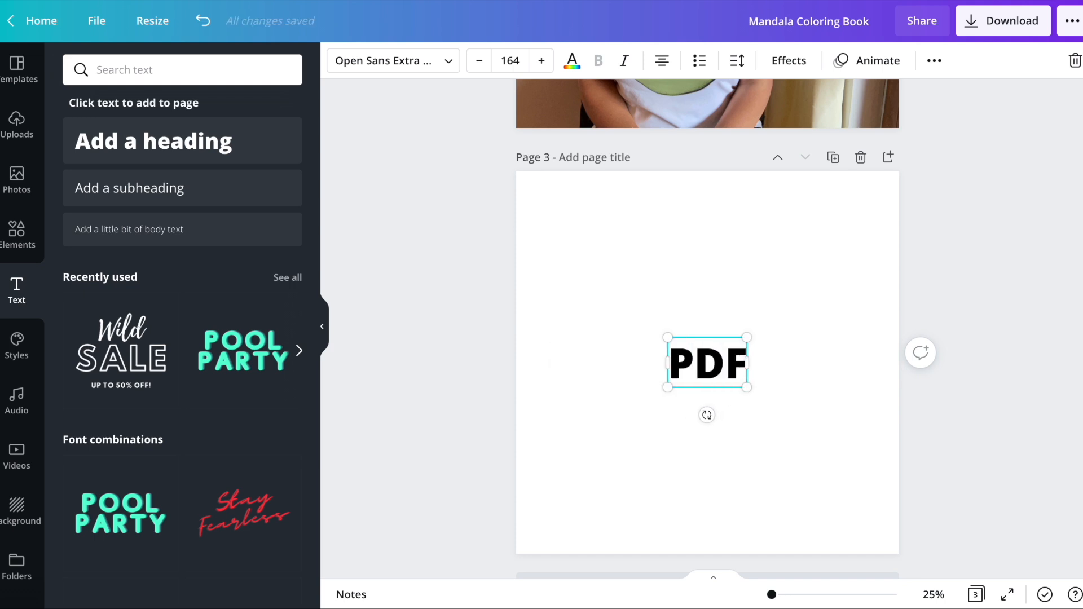
Set "PDF" at size 639 and "coloring" at size 477 in Londrina Solid, stacked as a two-line logo.
{"action": "double_click", "coordinate": [692, 354]}
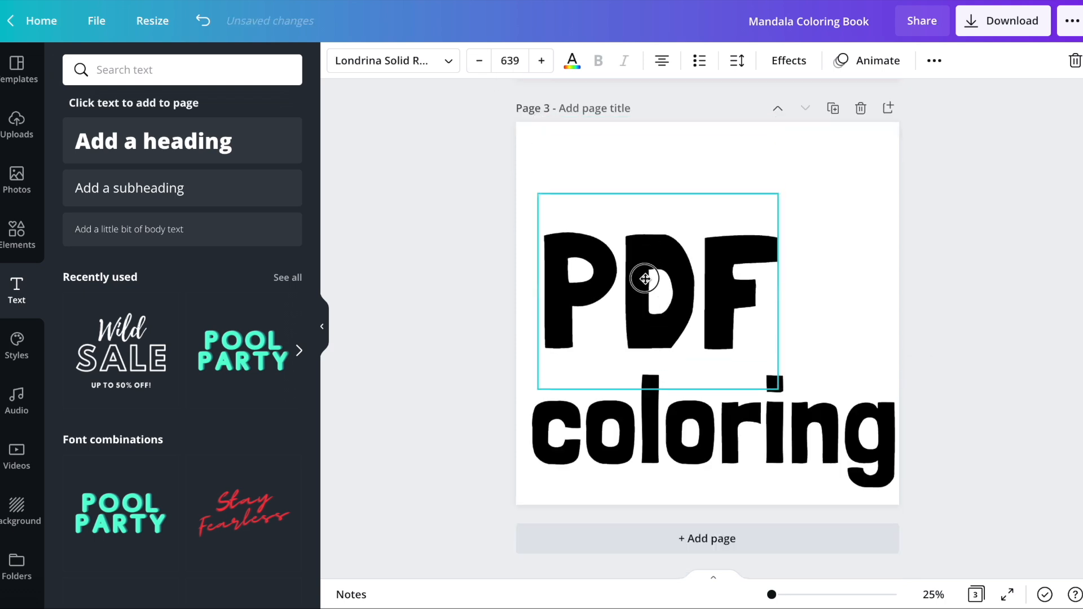
{"action": "left_click_drag", "start_coordinate": [643, 278], "coordinate": [644, 291]}
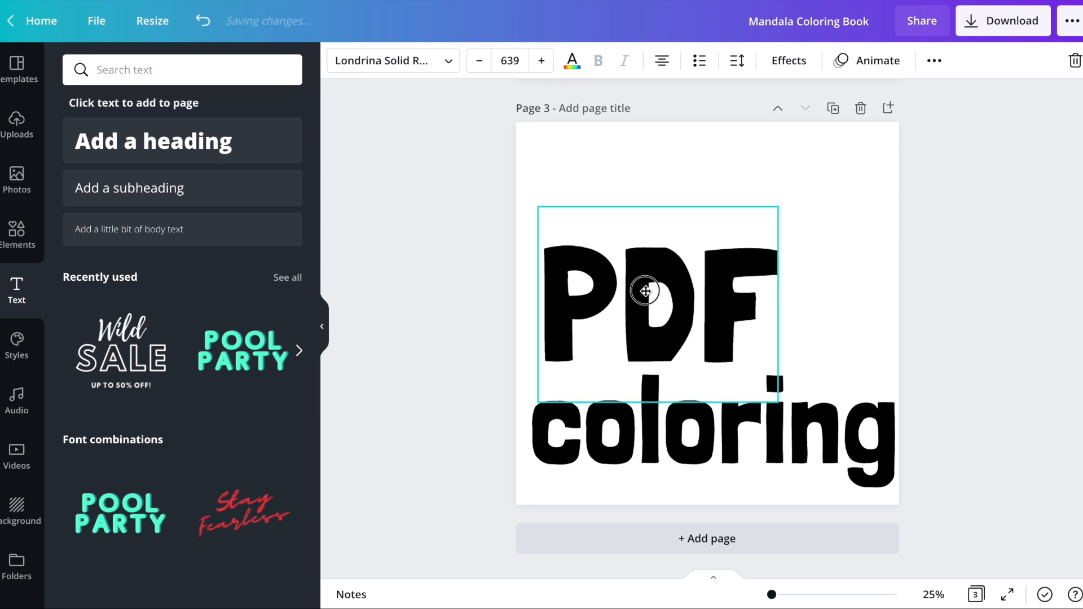
{"action": "left_click", "coordinate": [948, 284]}
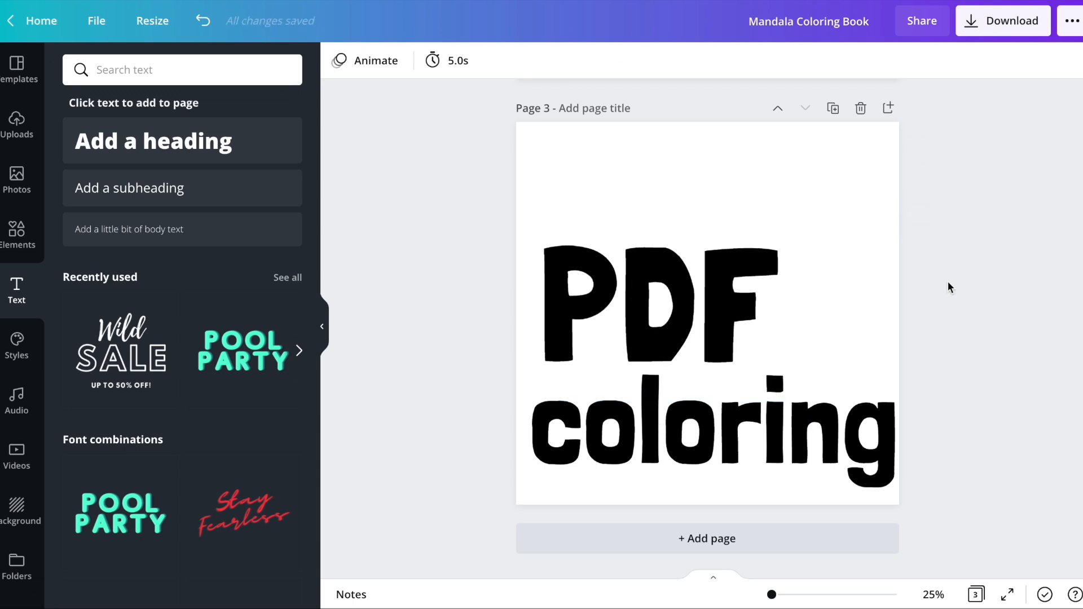
{"action": "left_click", "coordinate": [817, 438]}
{"action": "left_click_drag", "start_coordinate": [817, 438], "coordinate": [810, 442]}
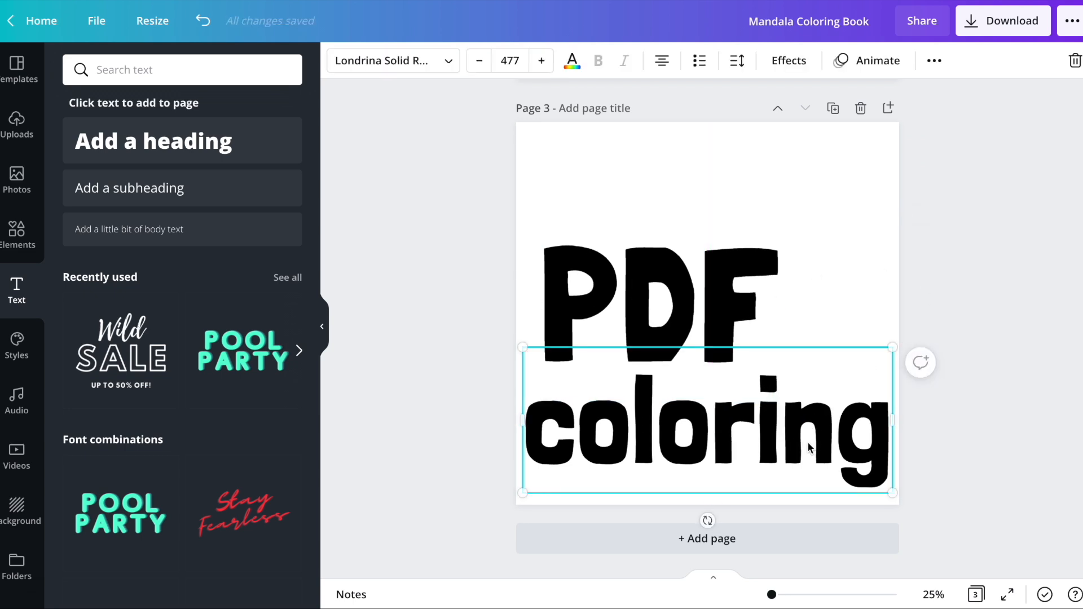
{"action": "left_click", "coordinate": [865, 246]}
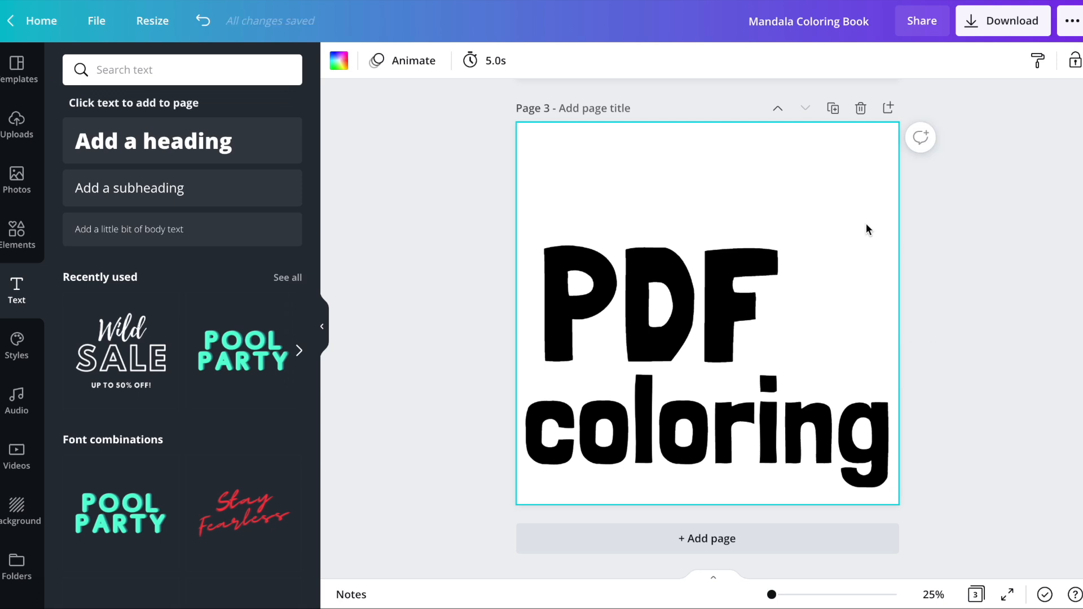
Download only page 3 of the design as a PNG.
{"action": "left_click", "coordinate": [974, 27]}
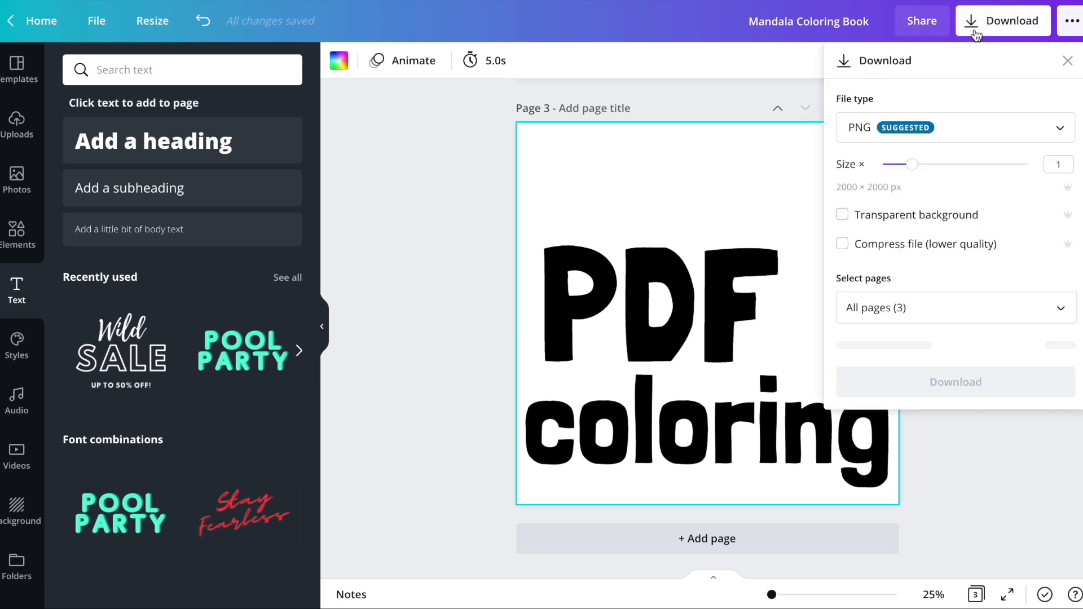
{"action": "left_click", "coordinate": [888, 305]}
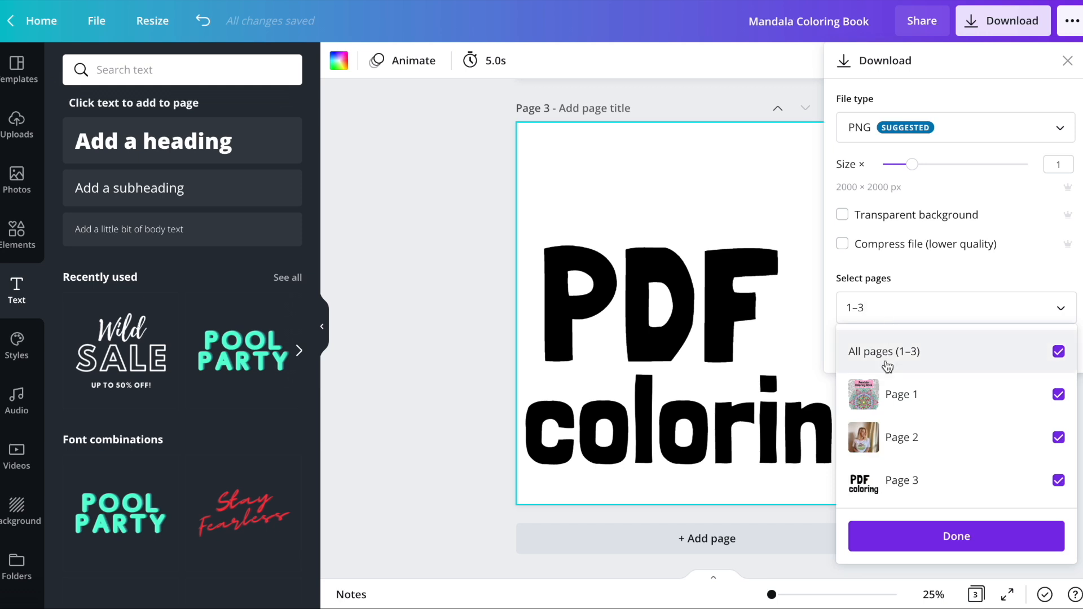
{"action": "left_click", "coordinate": [888, 361]}
{"action": "left_click", "coordinate": [887, 482]}
{"action": "left_click", "coordinate": [900, 534]}
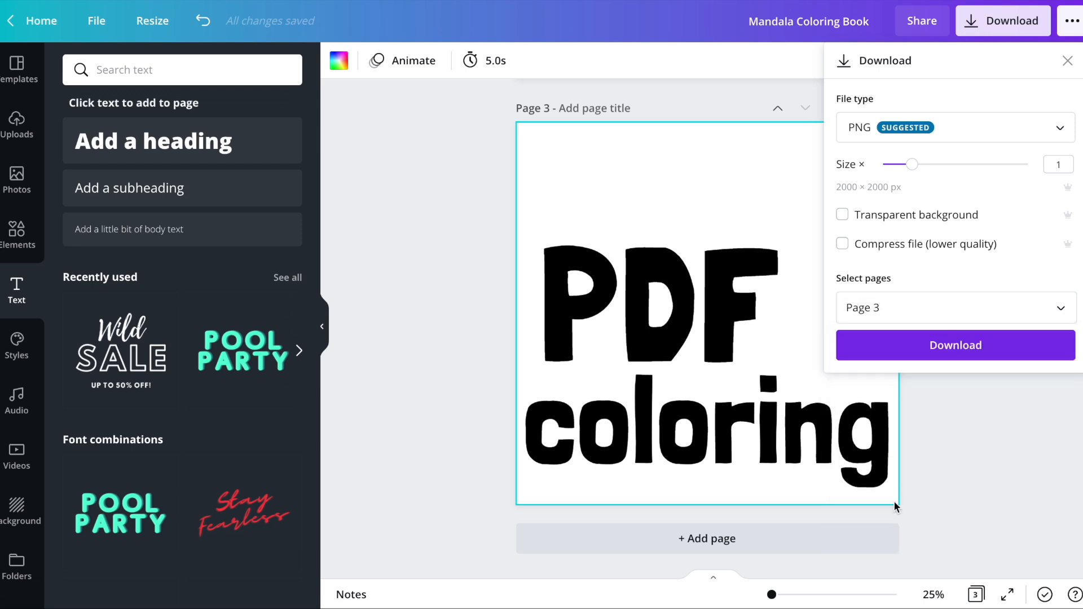
{"action": "left_click", "coordinate": [904, 359]}
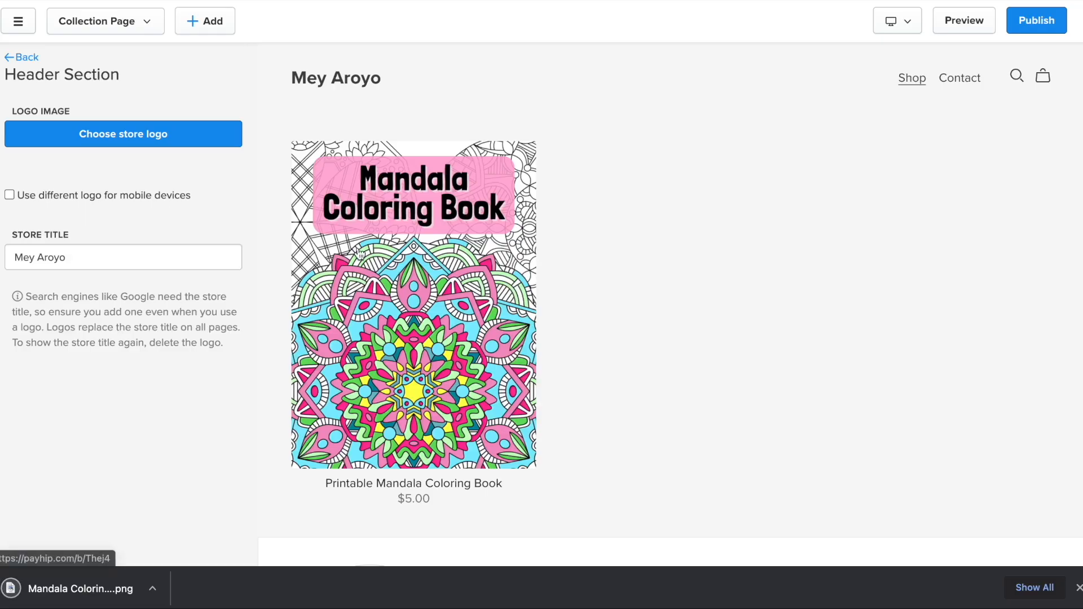
Switch back to Payhip and upload the downloaded logo PNG as the store logo image.
{"action": "left_click", "coordinate": [133, 136]}
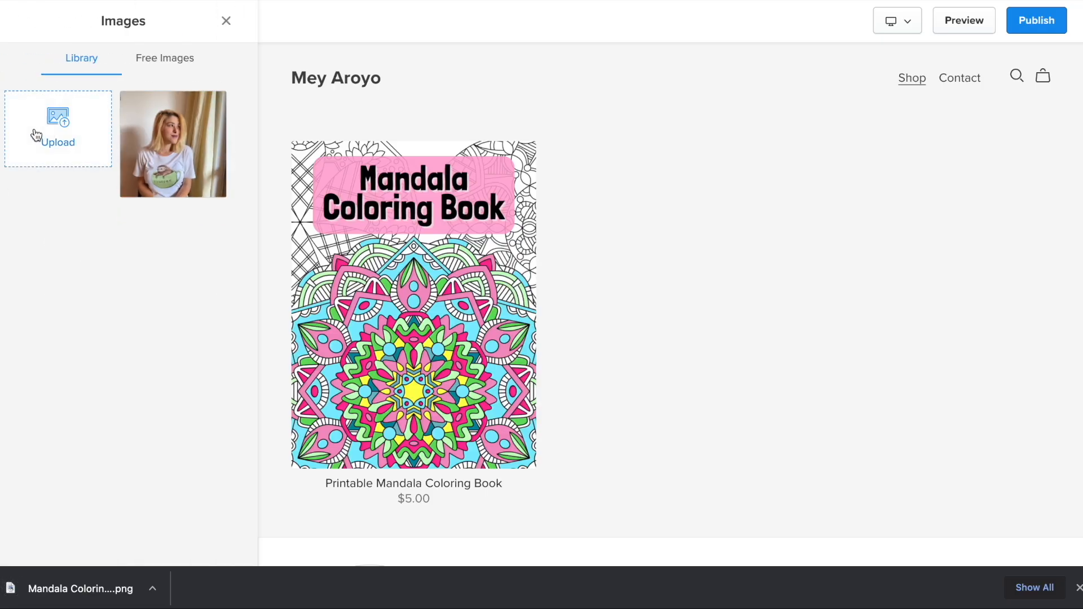
{"action": "left_click", "coordinate": [36, 135]}
{"action": "double_click", "coordinate": [495, 208]}
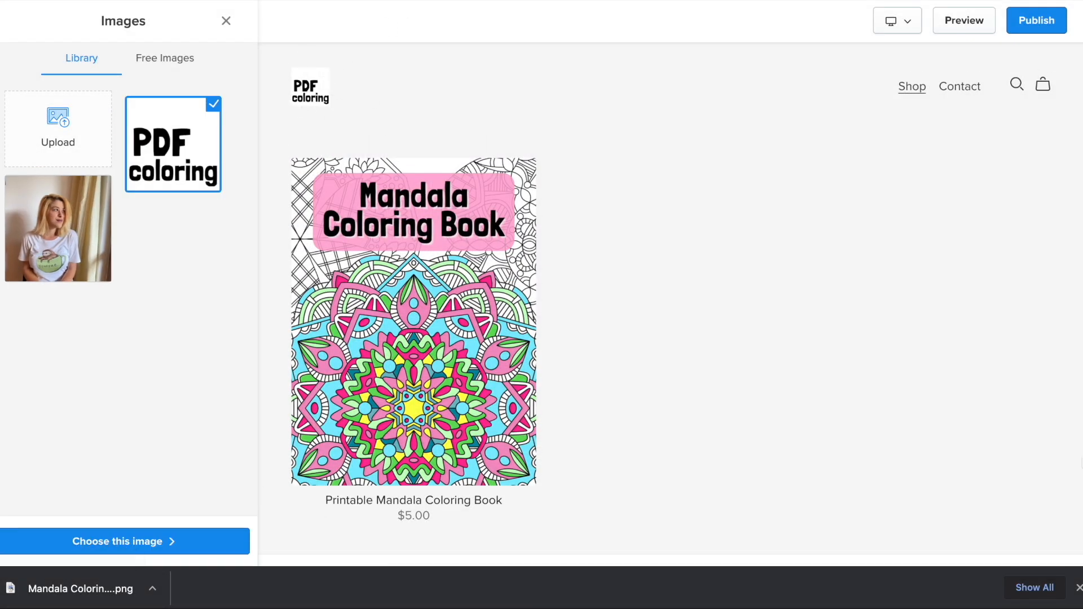
{"action": "left_click", "coordinate": [1078, 588]}
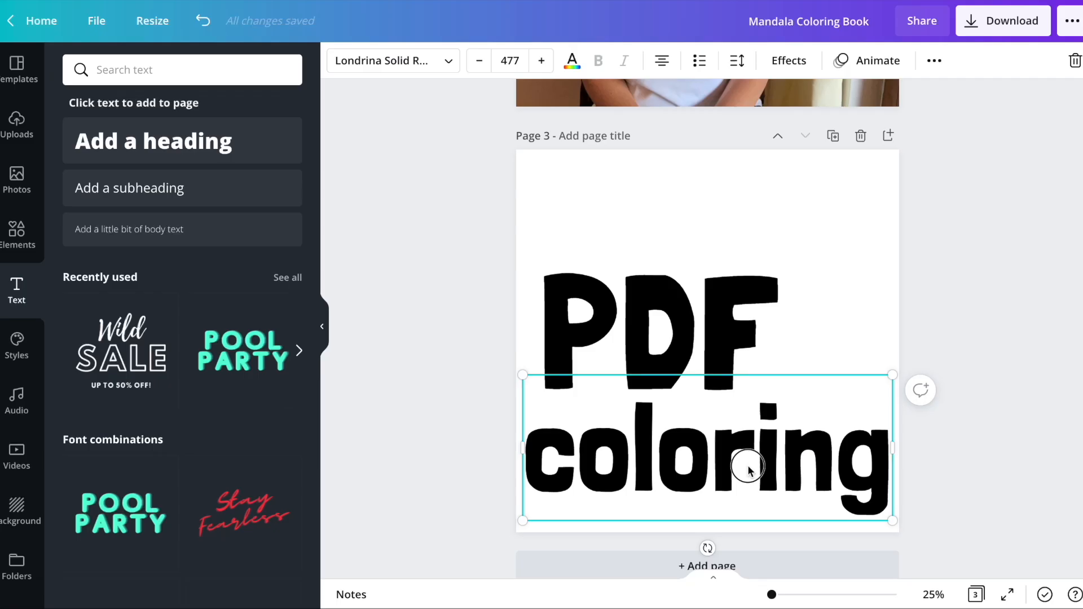
Switch to Canva, shrink "PDF" and center it closely above "coloring" near the page's lower edge.
{"action": "left_click_drag", "start_coordinate": [746, 466], "coordinate": [746, 477]}
{"action": "left_click_drag", "start_coordinate": [695, 342], "coordinate": [694, 359]}
{"action": "left_click_drag", "start_coordinate": [778, 256], "coordinate": [733, 295]}
{"action": "left_click_drag", "start_coordinate": [623, 363], "coordinate": [725, 372]}
{"action": "left_click_drag", "start_coordinate": [829, 305], "coordinate": [761, 350]}
{"action": "left_click_drag", "start_coordinate": [718, 411], "coordinate": [719, 399]}
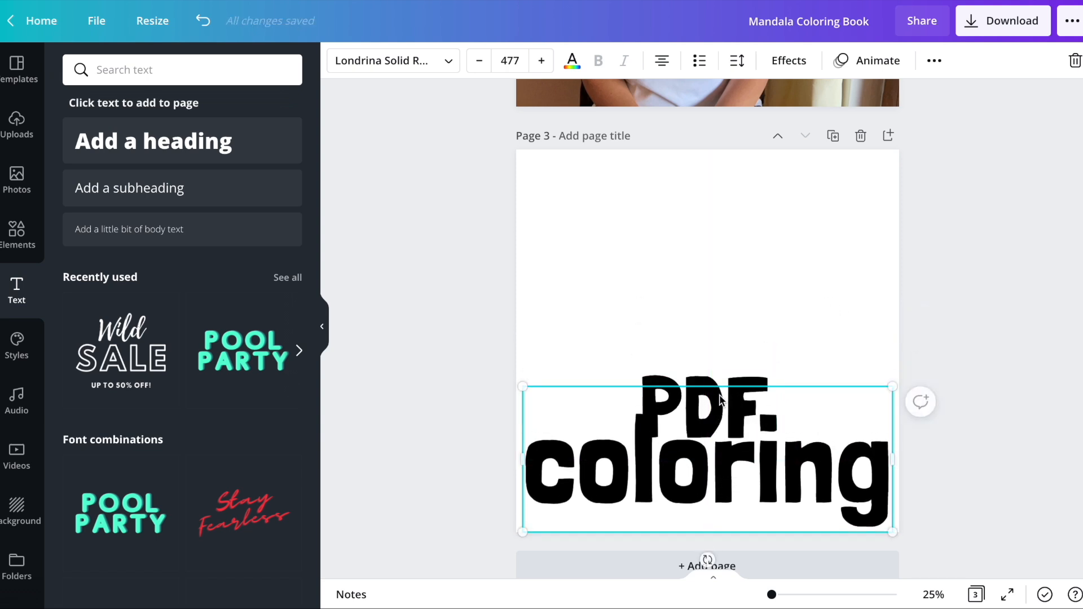
{"action": "left_click", "coordinate": [726, 375]}
{"action": "left_click", "coordinate": [842, 295]}
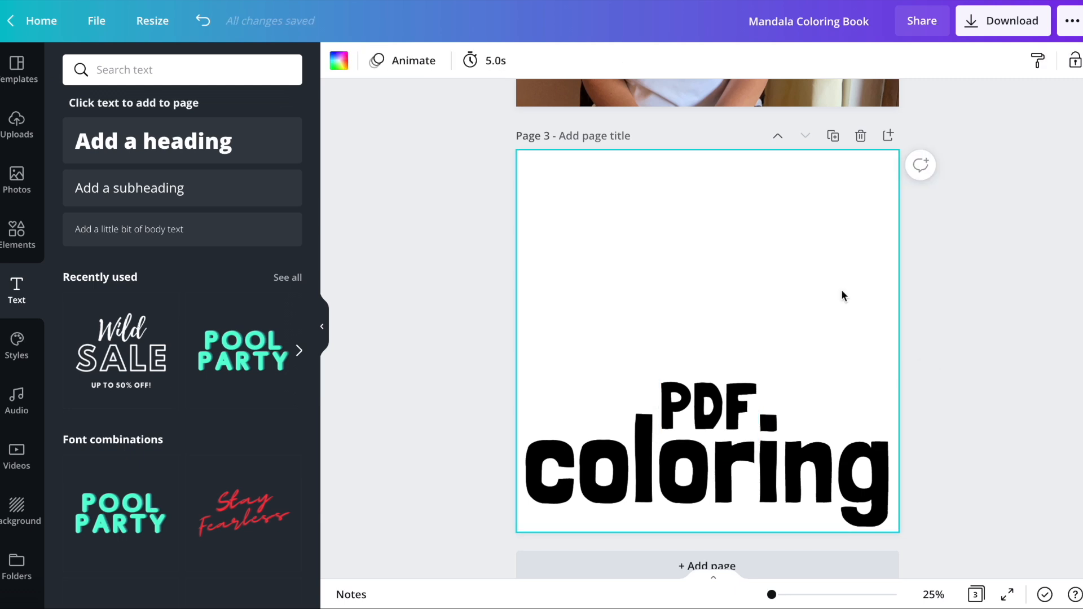
Download only page 3 as a PNG with a transparent background.
{"action": "left_click", "coordinate": [999, 23]}
{"action": "left_click", "coordinate": [877, 217]}
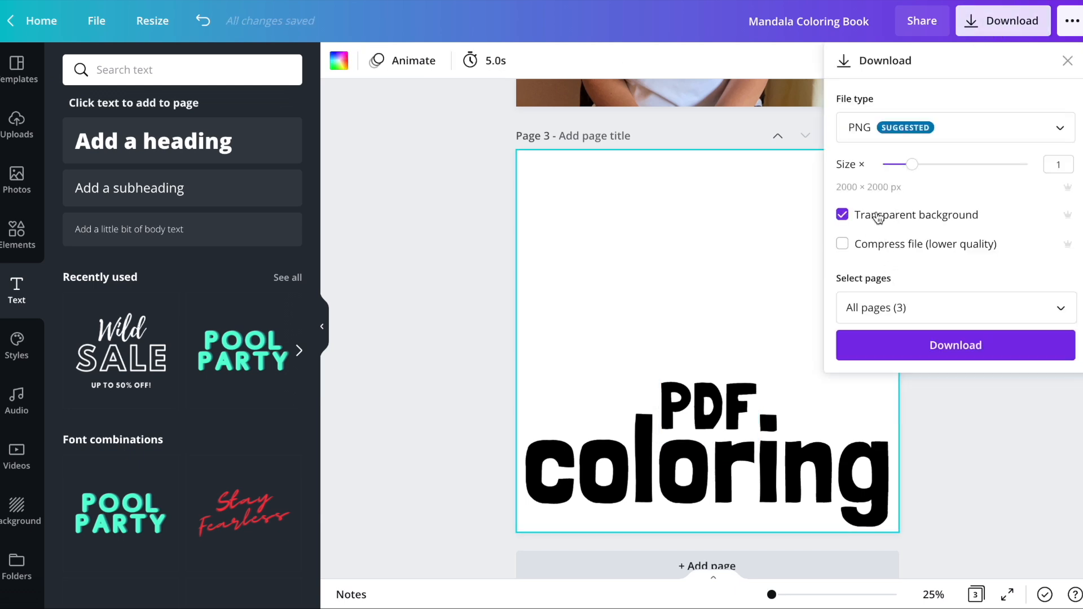
{"action": "left_click", "coordinate": [878, 308]}
{"action": "left_click", "coordinate": [955, 356]}
{"action": "left_click", "coordinate": [908, 481]}
{"action": "left_click", "coordinate": [946, 538]}
{"action": "left_click", "coordinate": [933, 345]}
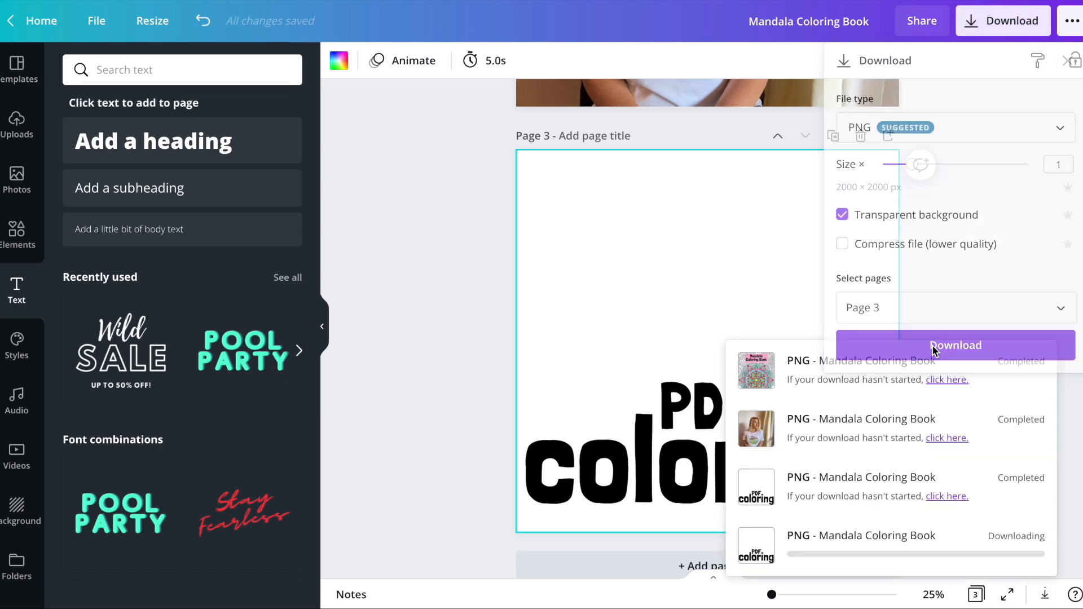
Open the downloaded PNG in the image viewer, crop it tightly around the logo lettering and close it.
{"action": "left_click", "coordinate": [84, 592]}
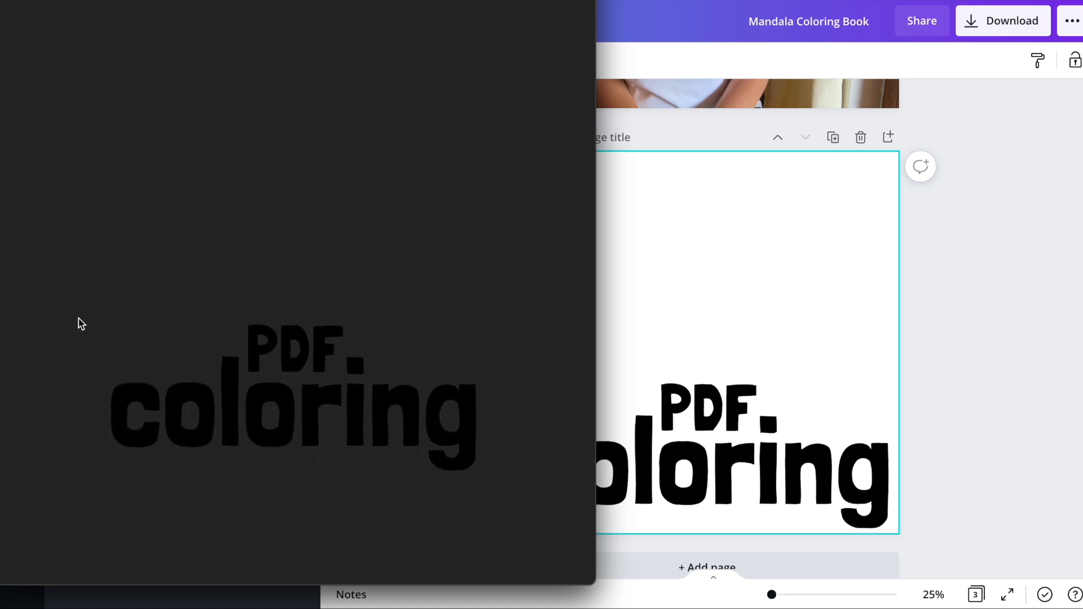
{"action": "left_click_drag", "start_coordinate": [72, 315], "coordinate": [539, 492]}
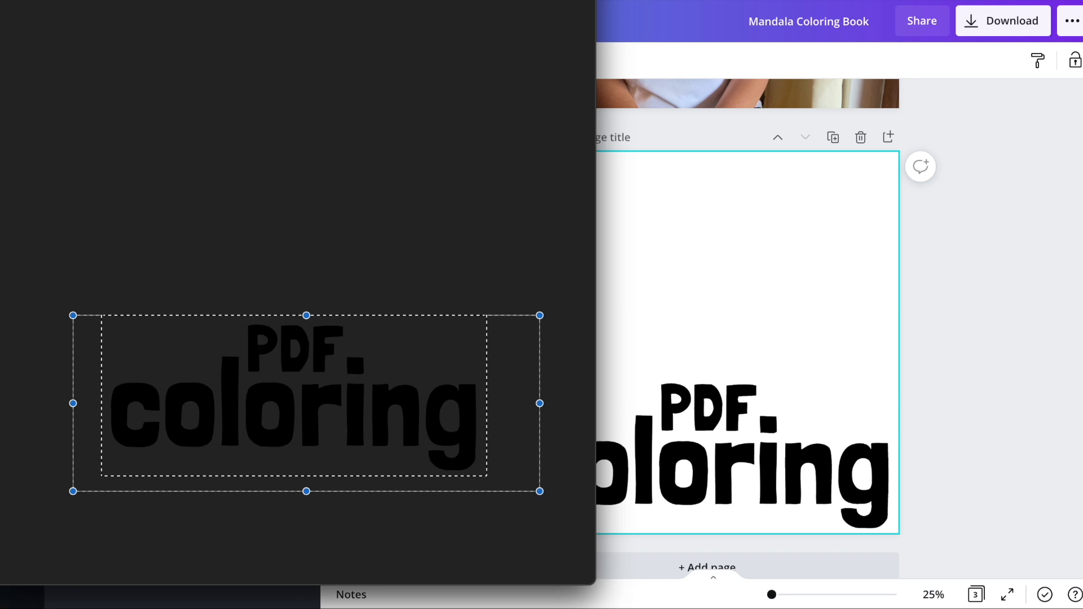
{"action": "key", "text": "super+k"}
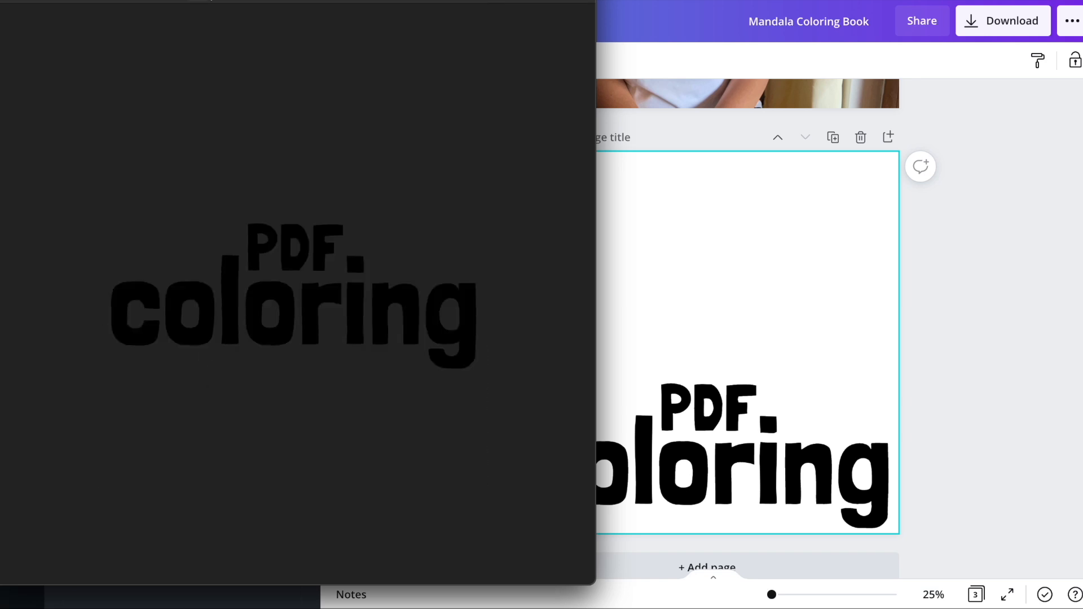
{"action": "key", "text": "super+w"}
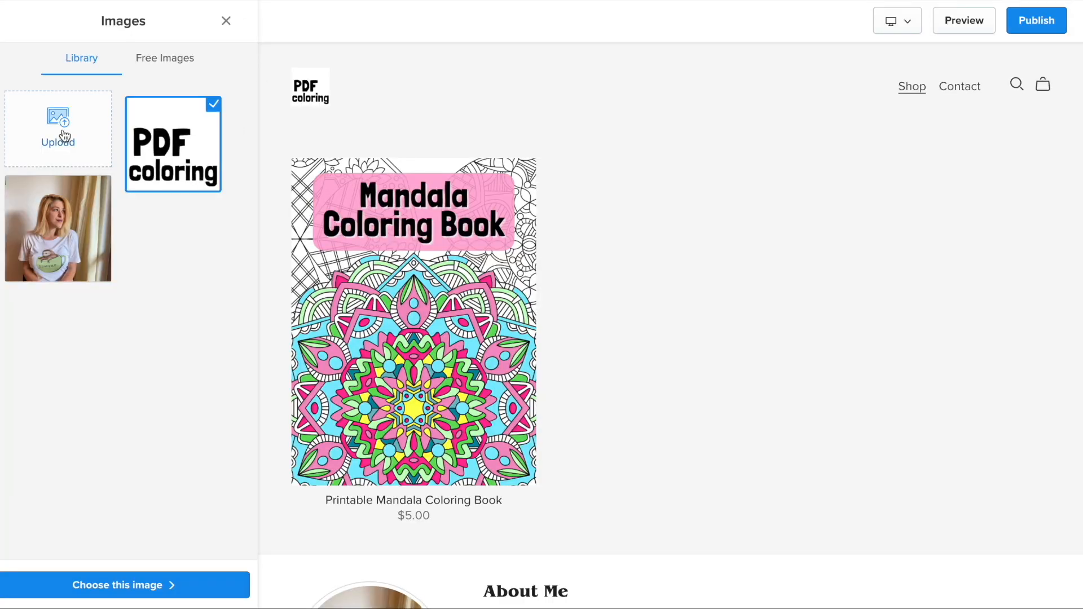
In Payhip, upload Mandala Coloring Book (3).png as the store logo and save it with a 50px logo height.
{"action": "left_click", "coordinate": [59, 132]}
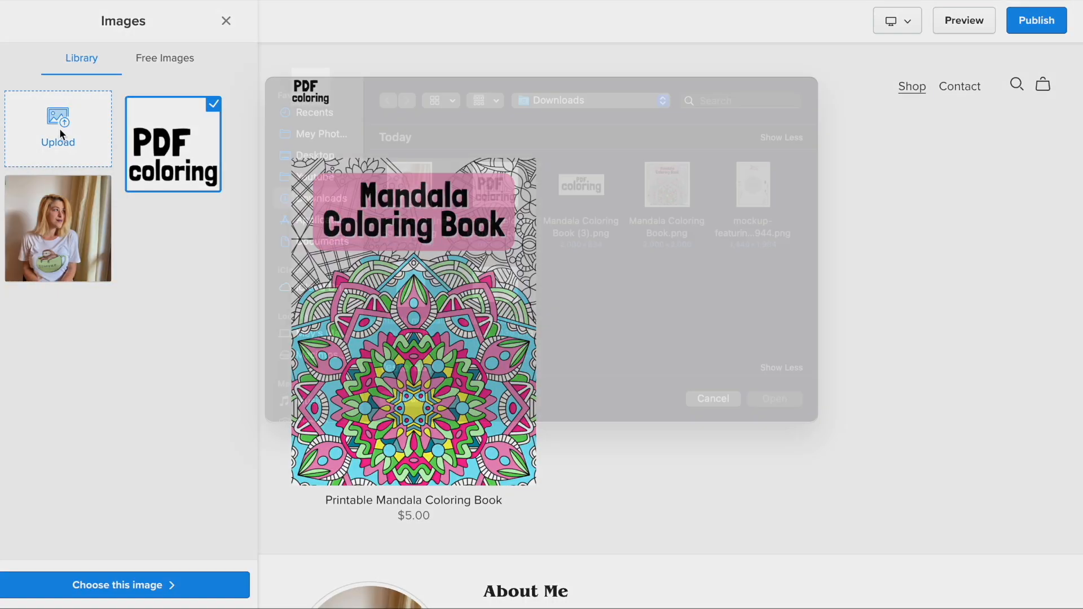
{"action": "double_click", "coordinate": [590, 210]}
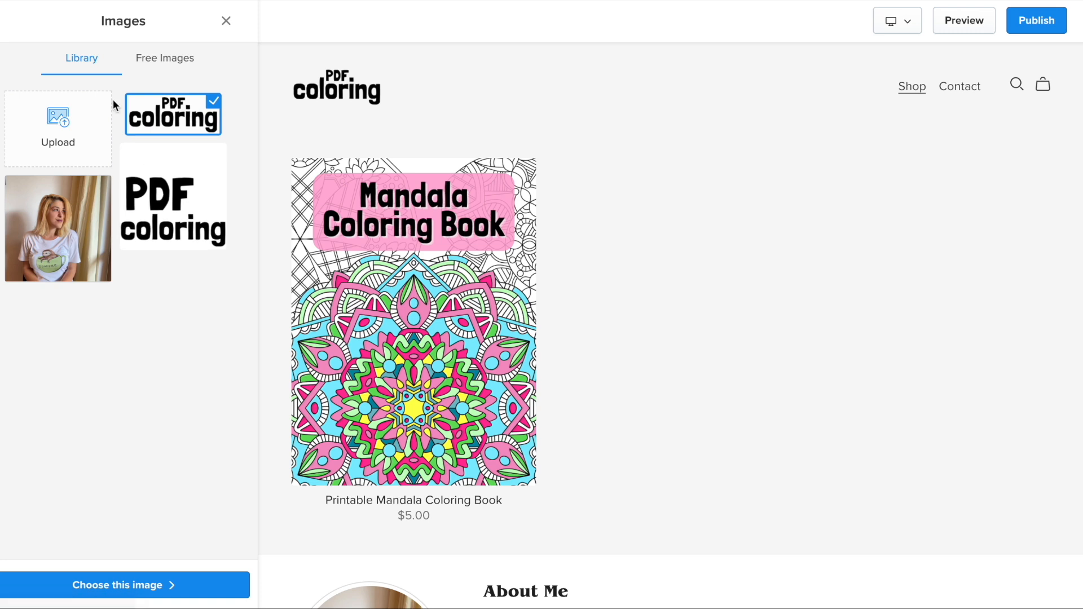
{"action": "left_click", "coordinate": [128, 587]}
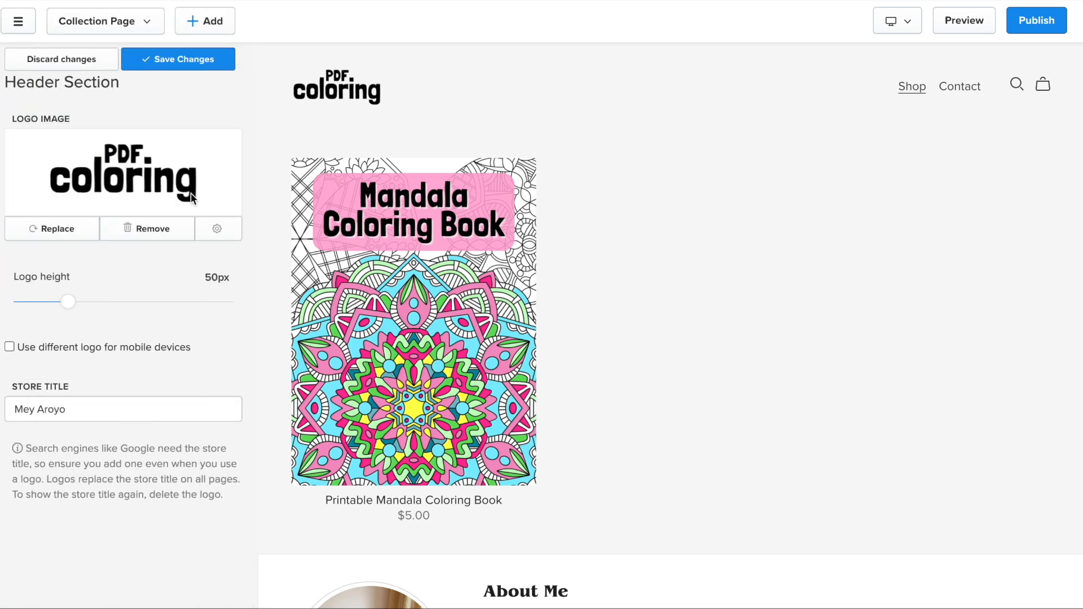
{"action": "mouse_move", "coordinate": [69, 299]}
{"action": "left_mouse_down"}
{"action": "mouse_move", "coordinate": [194, 305]}
{"action": "mouse_move", "coordinate": [68, 302]}
{"action": "left_mouse_up"}
{"action": "left_click", "coordinate": [85, 300]}
{"action": "left_click", "coordinate": [175, 55]}
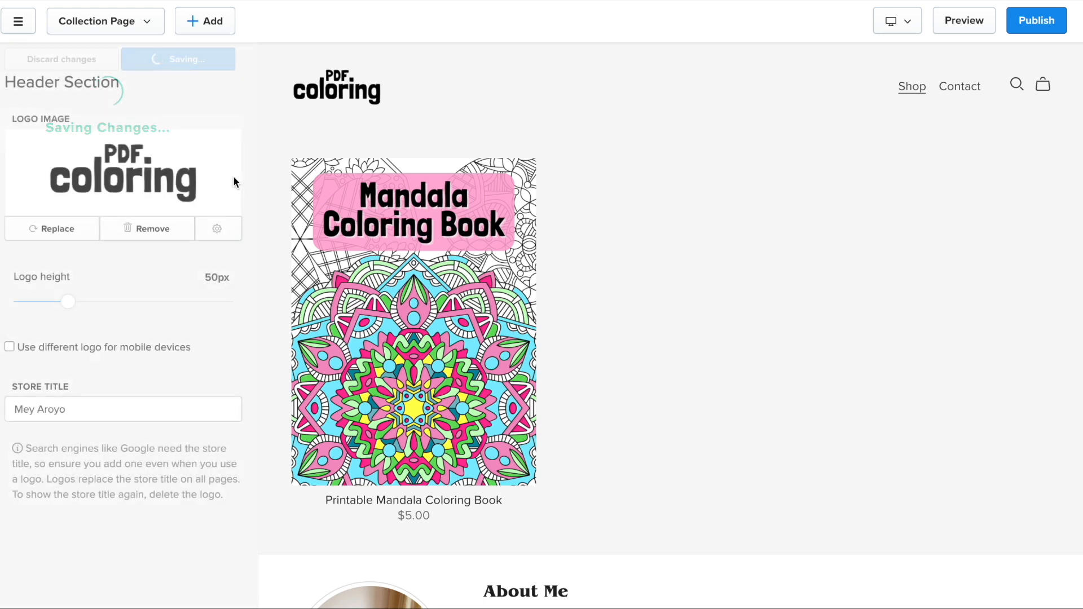
Change the store title to "PDF Coloring - Printable coloring books" and save the header changes.
{"action": "double_click", "coordinate": [79, 402]}
{"action": "triple_click", "coordinate": [78, 401]}
{"action": "key", "text": "BackSpace"}
{"action": "type", "text": "PDF Coloring - Printable coloring books"}
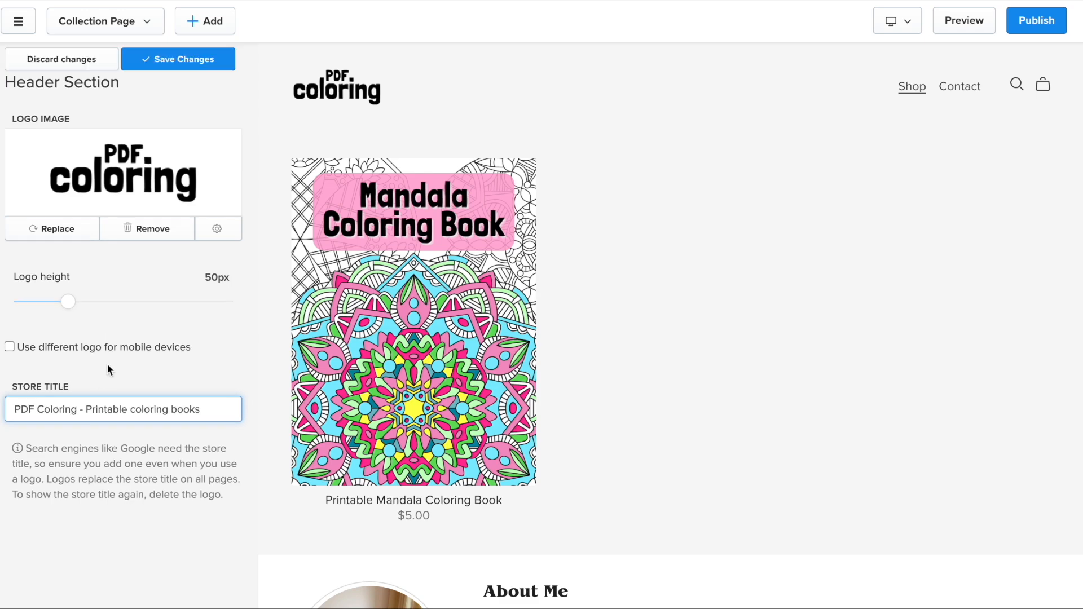
{"action": "scroll", "coordinate": [463, 319], "scroll_direction": "down", "scroll_amount": 5}
{"action": "scroll", "coordinate": [463, 319], "scroll_direction": "up", "scroll_amount": 5}
{"action": "left_click", "coordinate": [176, 60]}
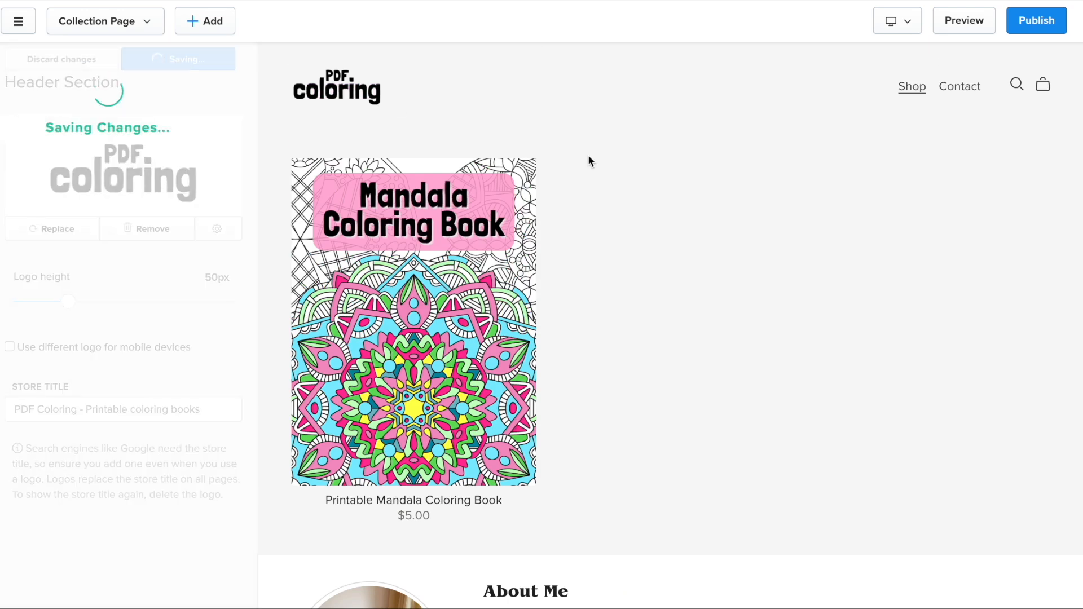
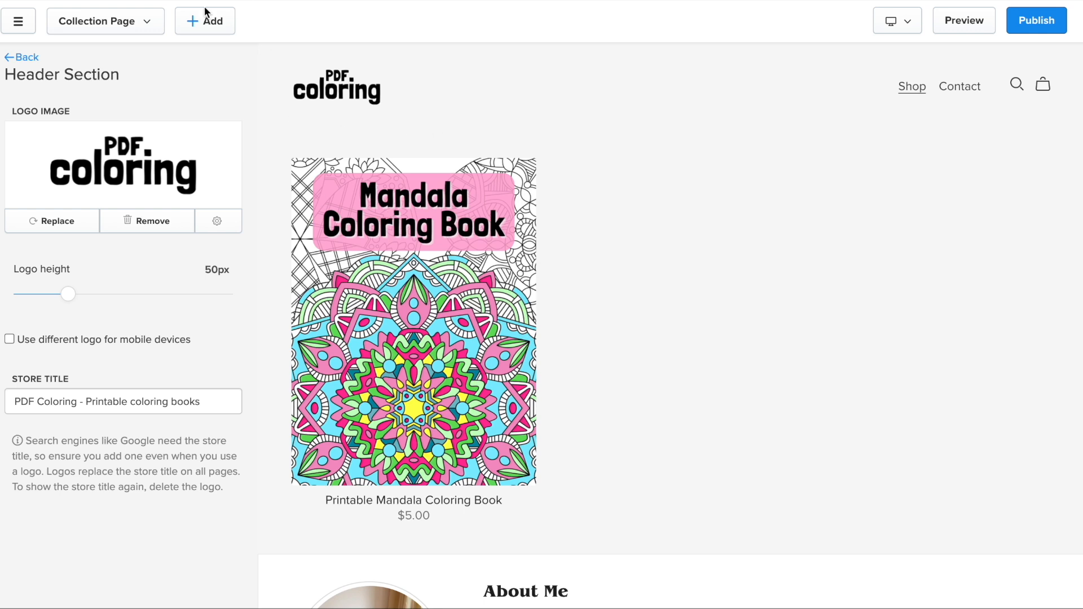
Open the header's navigation links for editing, view the form for adding a link and cancel it.
{"action": "left_click", "coordinate": [23, 57]}
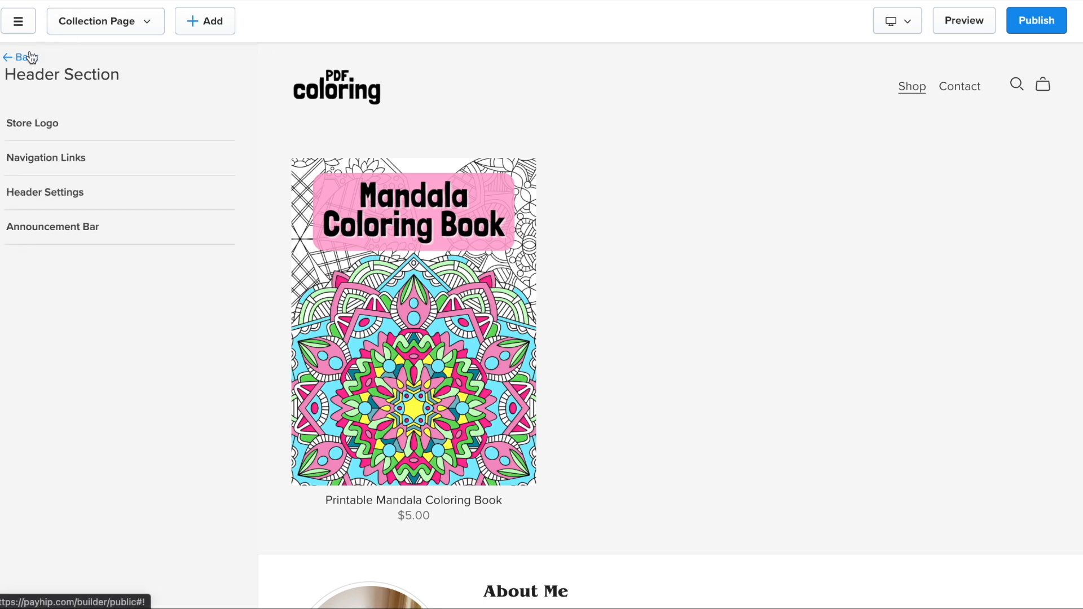
{"action": "left_click", "coordinate": [108, 165]}
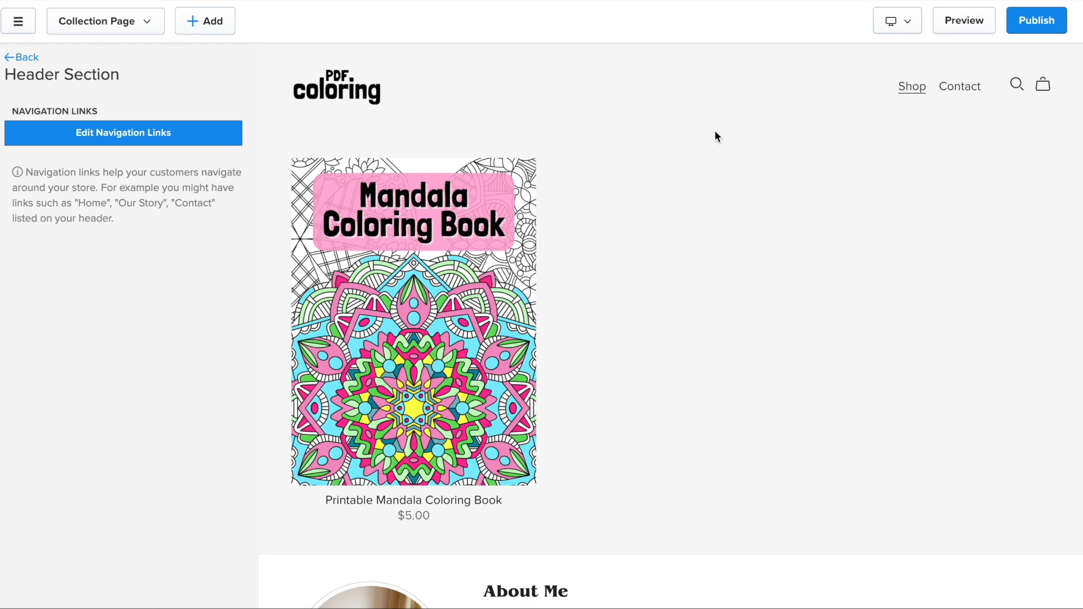
{"action": "left_click", "coordinate": [125, 134]}
{"action": "left_click", "coordinate": [48, 187]}
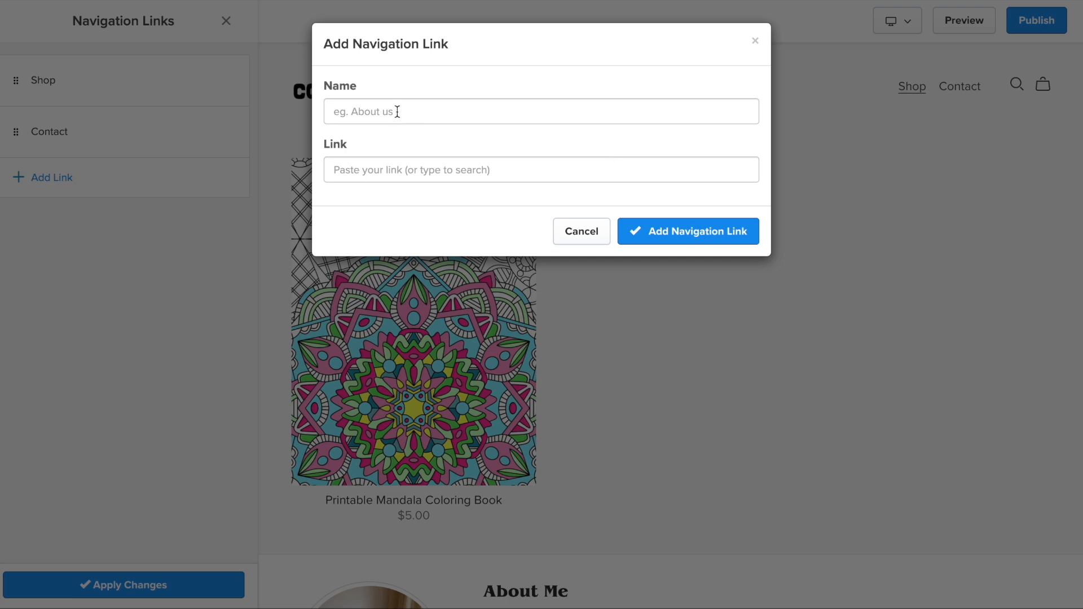
{"action": "left_click", "coordinate": [589, 240]}
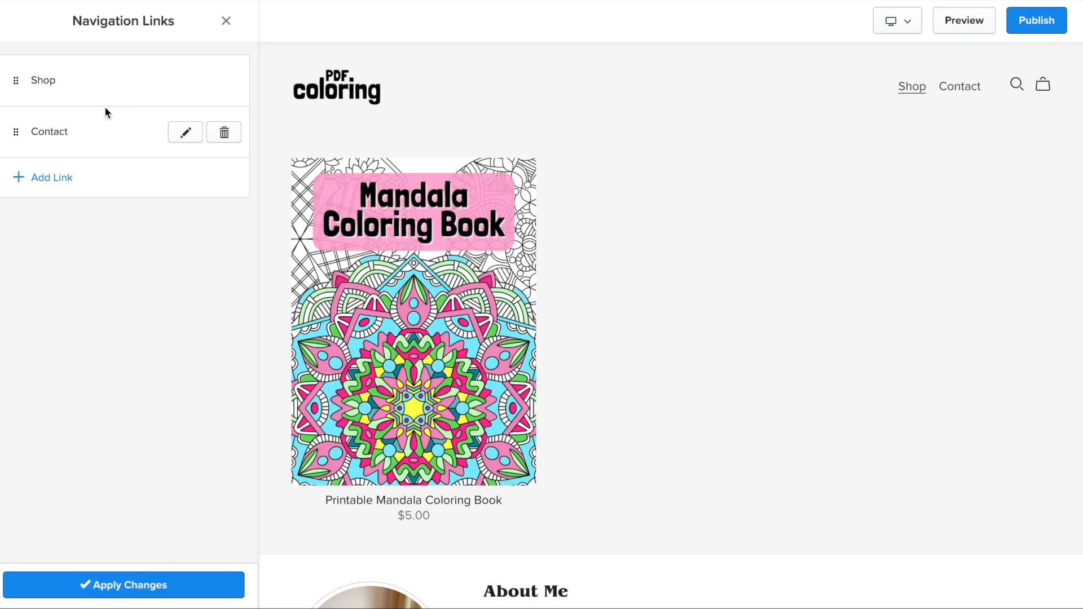
Apply the navigation links, compare the header layouts, choose the one with the centered logo above the navigation links, and save it.
{"action": "left_click", "coordinate": [87, 587]}
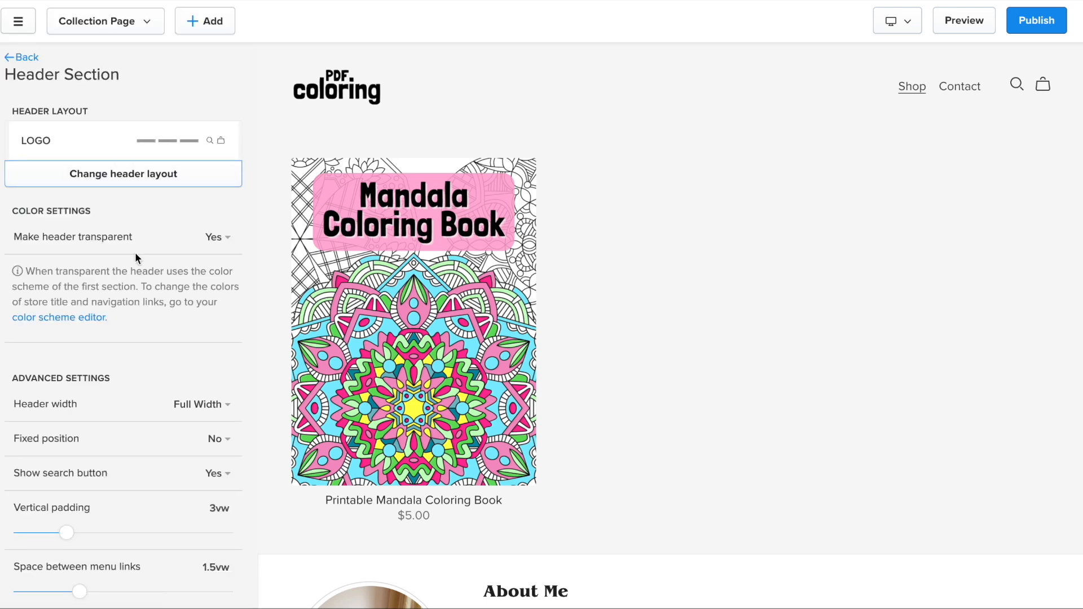
{"action": "left_click", "coordinate": [139, 176]}
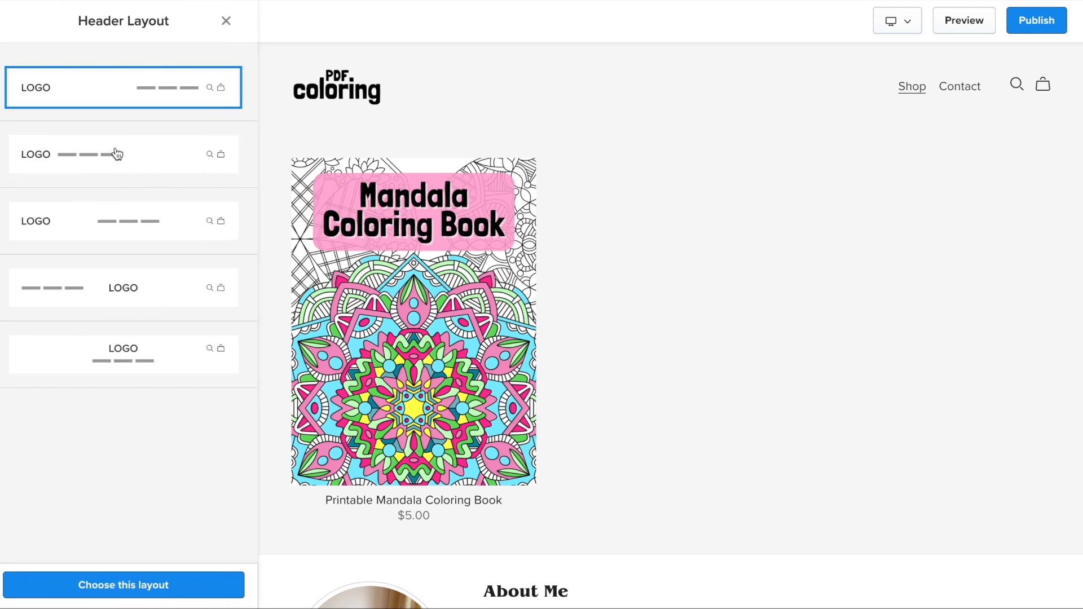
{"action": "left_click", "coordinate": [127, 158]}
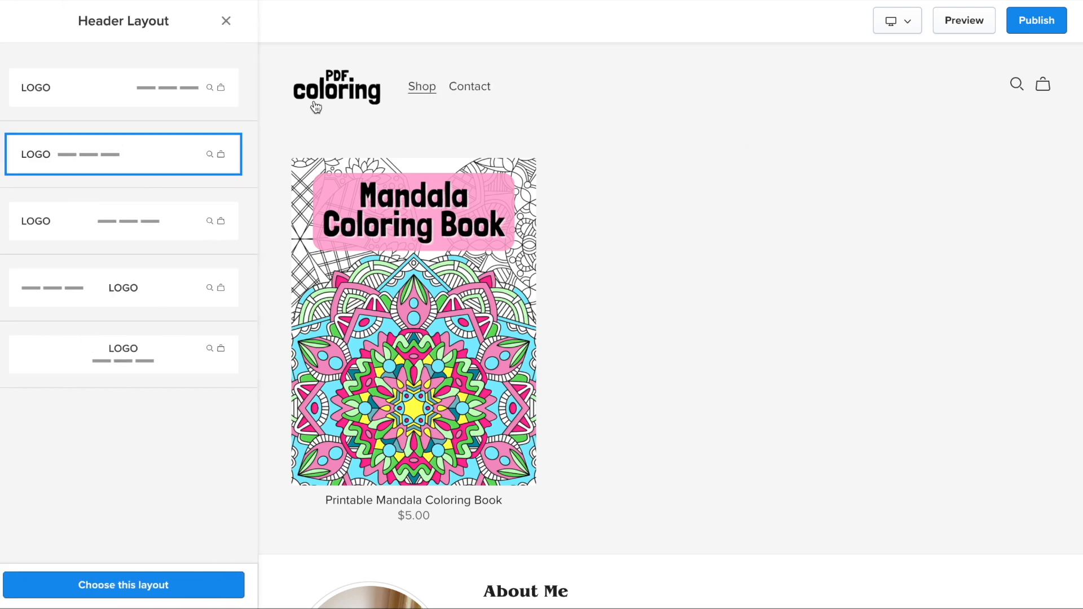
{"action": "left_click", "coordinate": [112, 228]}
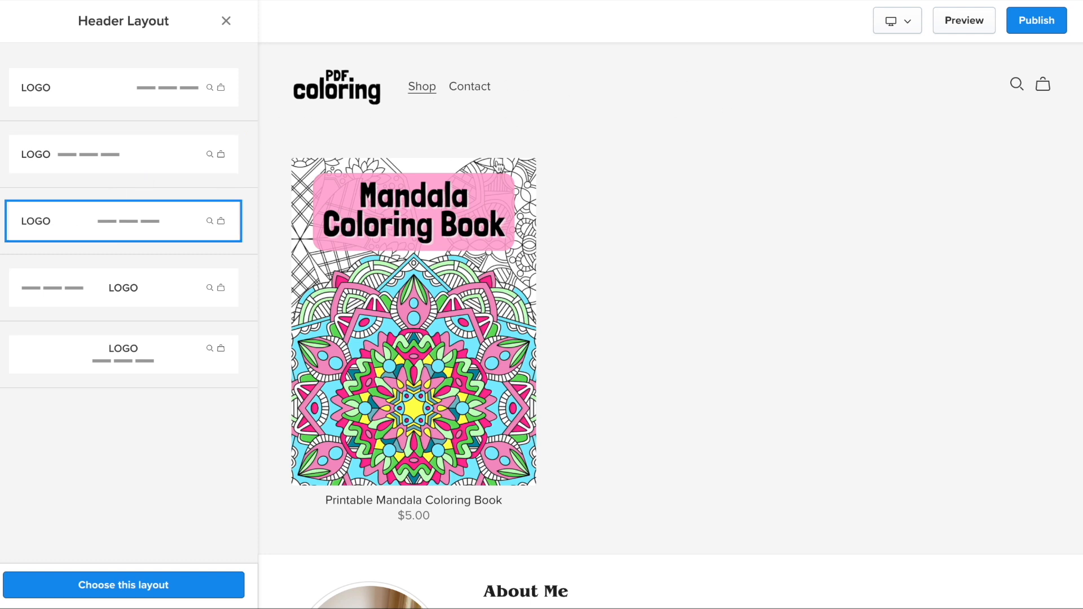
{"action": "left_click", "coordinate": [117, 306]}
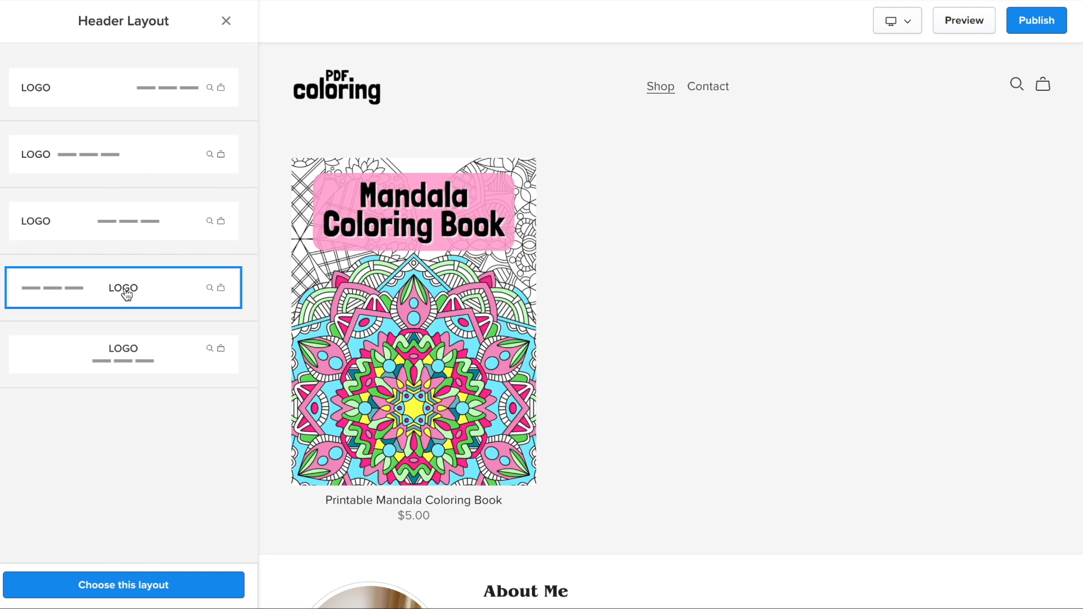
{"action": "left_click", "coordinate": [124, 370]}
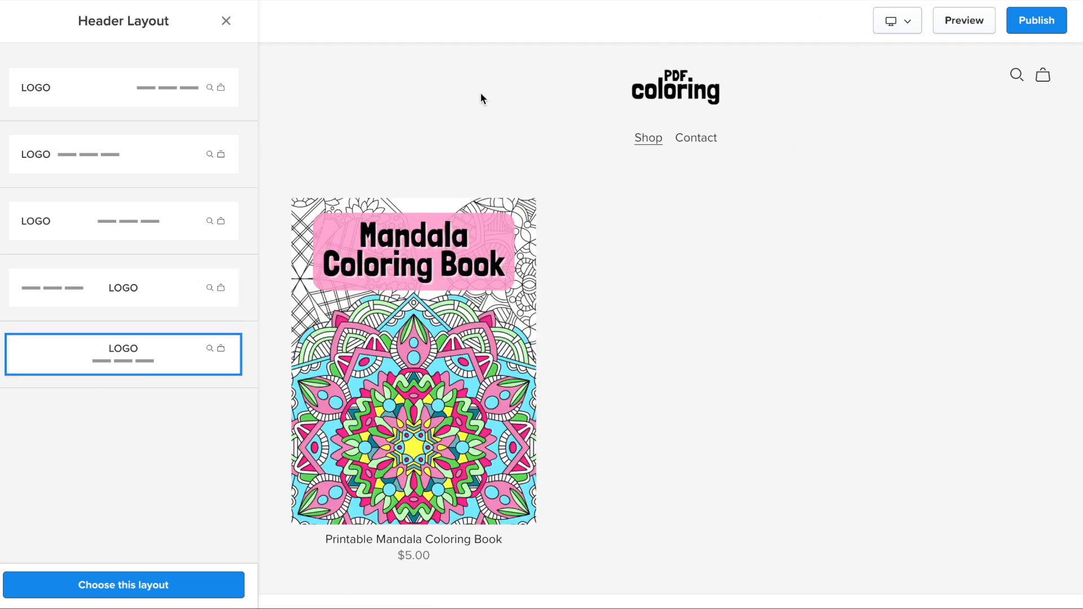
{"action": "left_click", "coordinate": [125, 585]}
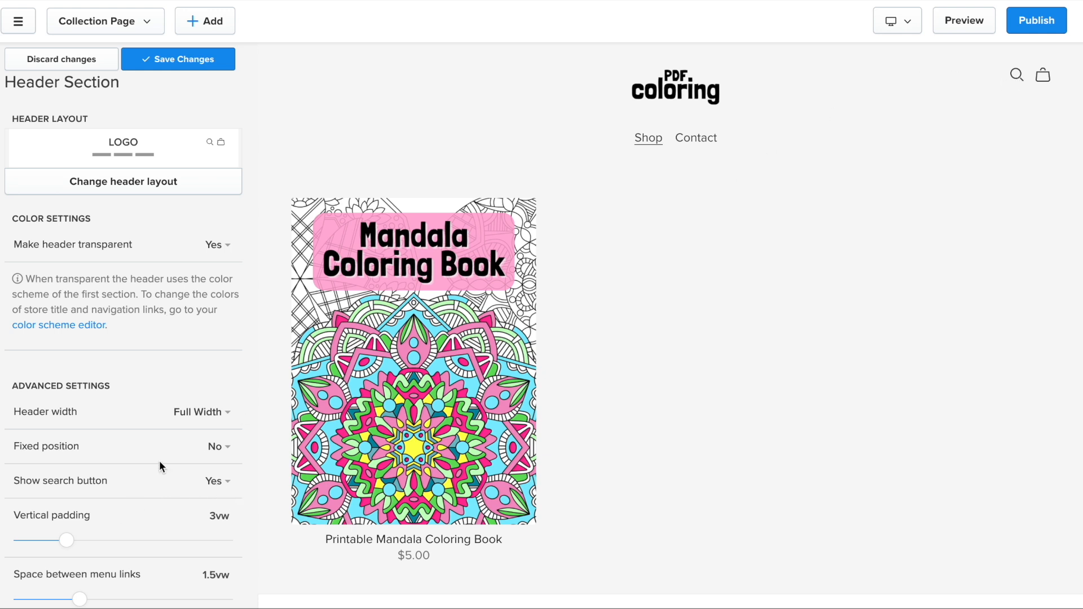
{"action": "scroll", "coordinate": [146, 394], "scroll_direction": "down", "scroll_amount": 2}
{"action": "scroll", "coordinate": [145, 393], "scroll_direction": "up", "scroll_amount": 2}
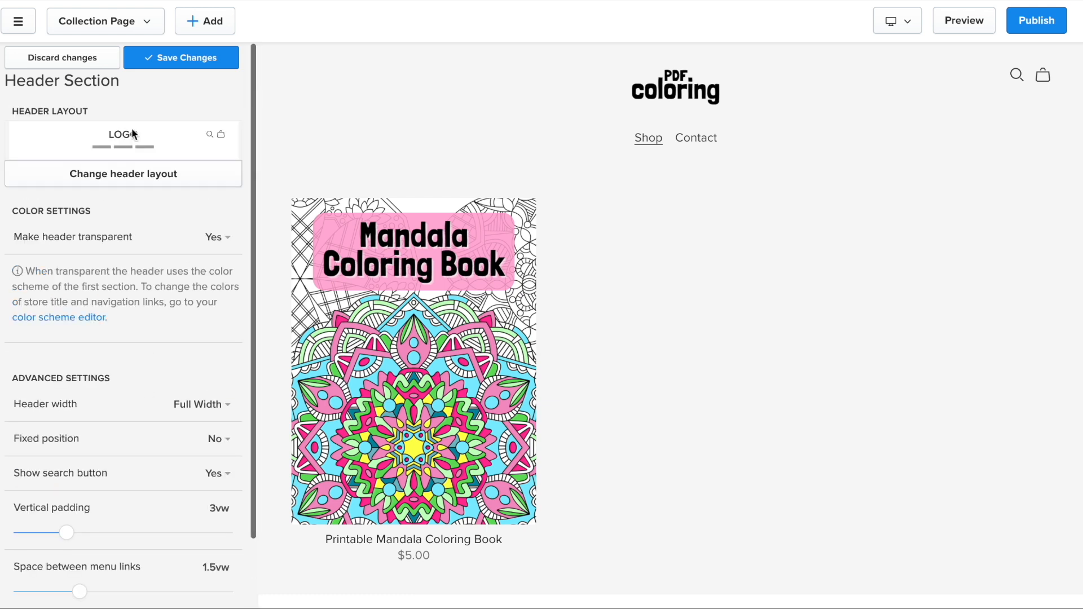
{"action": "left_click", "coordinate": [189, 59]}
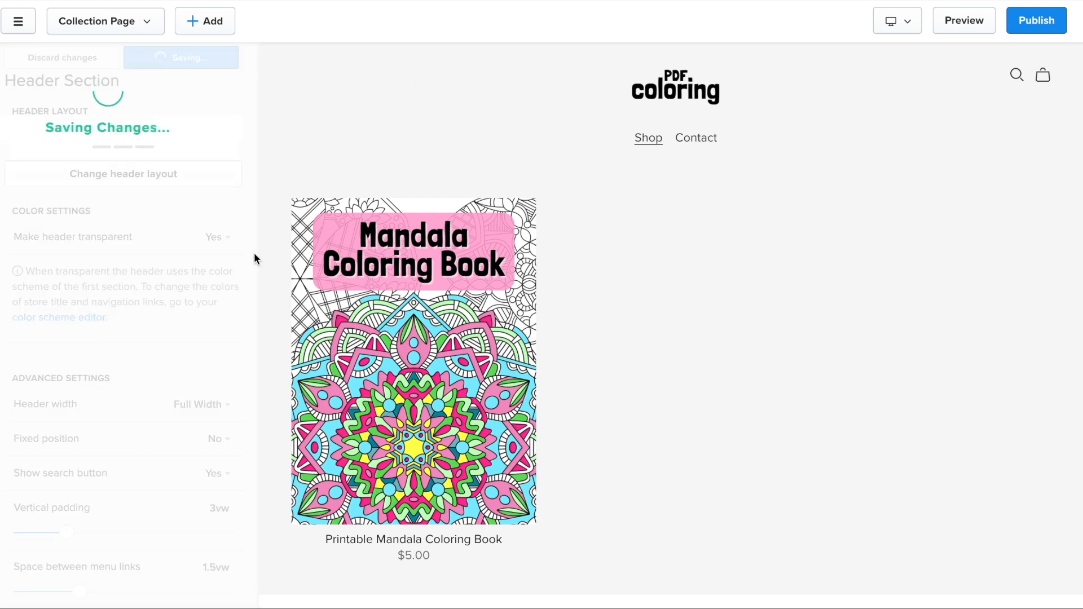
Enable the announcement bar with the text "NEW - Social sharing gets you an instant discount! More details inside the books" and save it.
{"action": "left_click", "coordinate": [24, 55]}
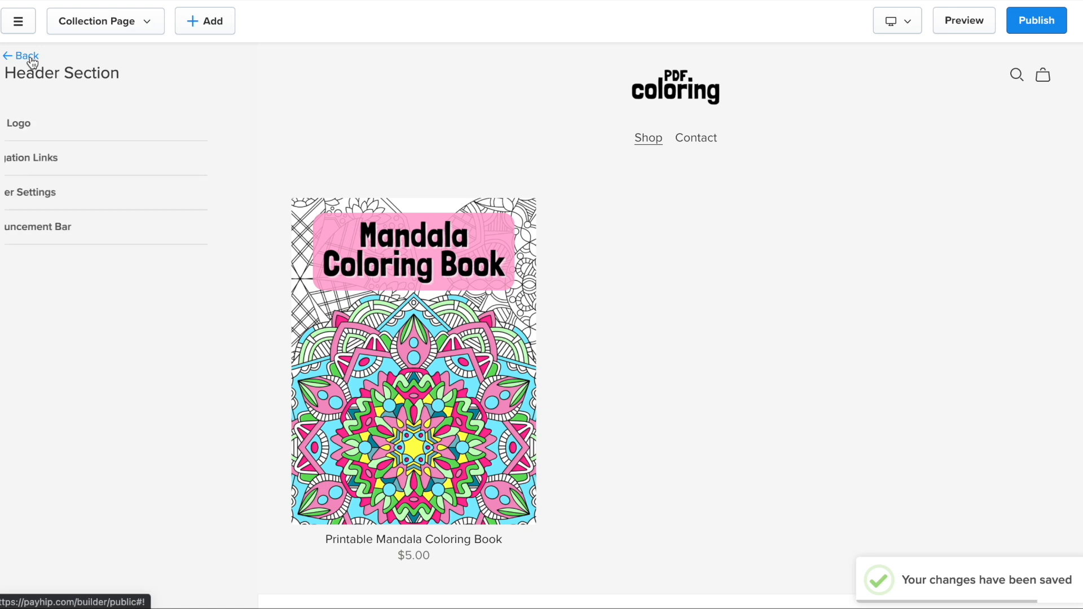
{"action": "left_click", "coordinate": [95, 229]}
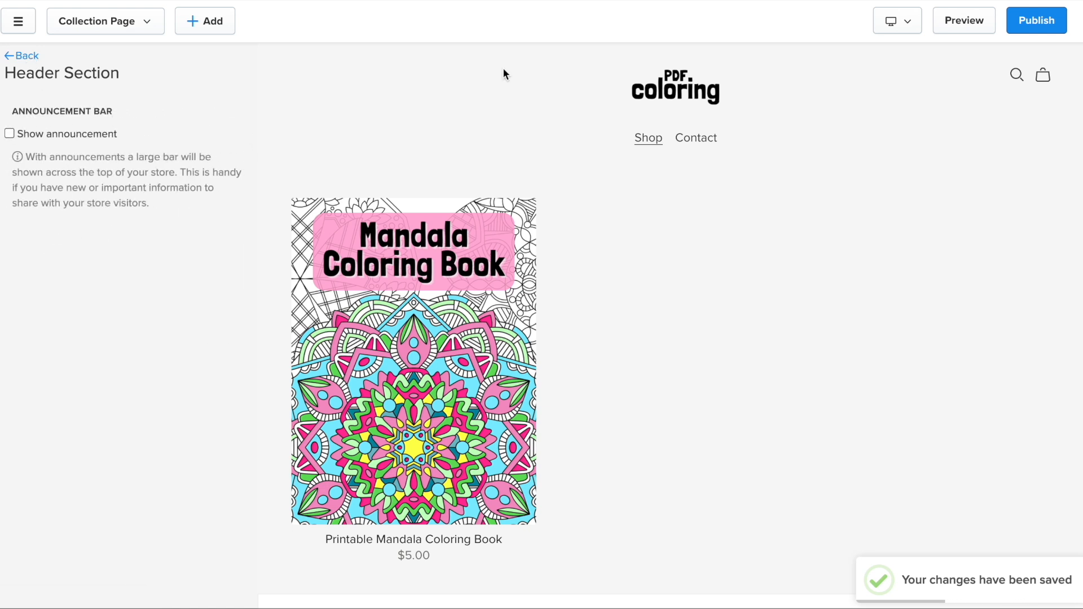
{"action": "left_click", "coordinate": [10, 133]}
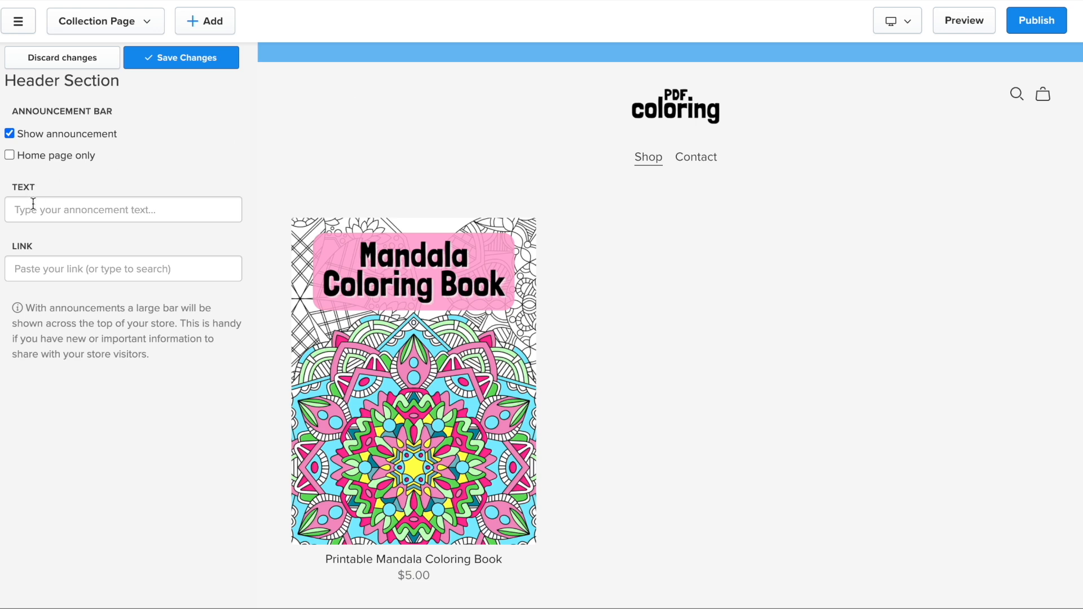
{"action": "type", "text": "NEW - Social sharing gets you an instant discount! More details inside the books"}
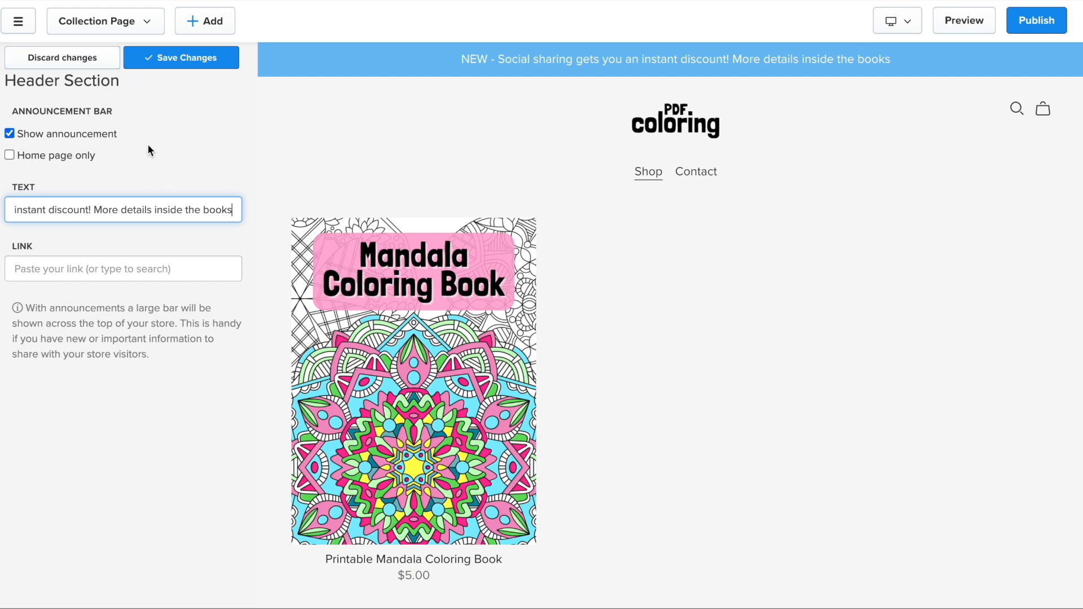
{"action": "left_click", "coordinate": [161, 65]}
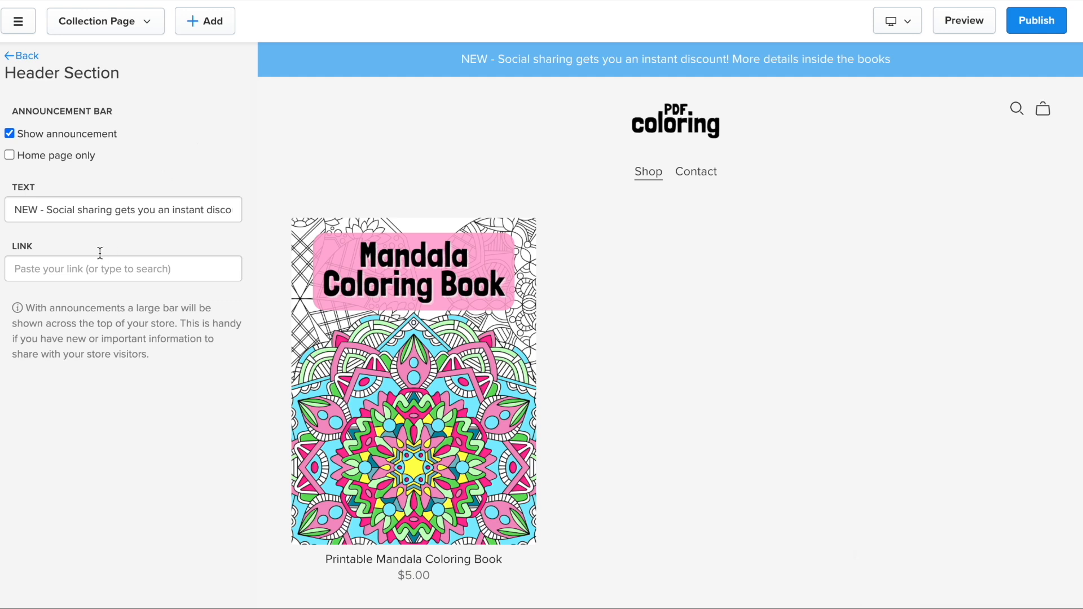
{"action": "left_click", "coordinate": [23, 55]}
{"action": "left_click", "coordinate": [111, 194]}
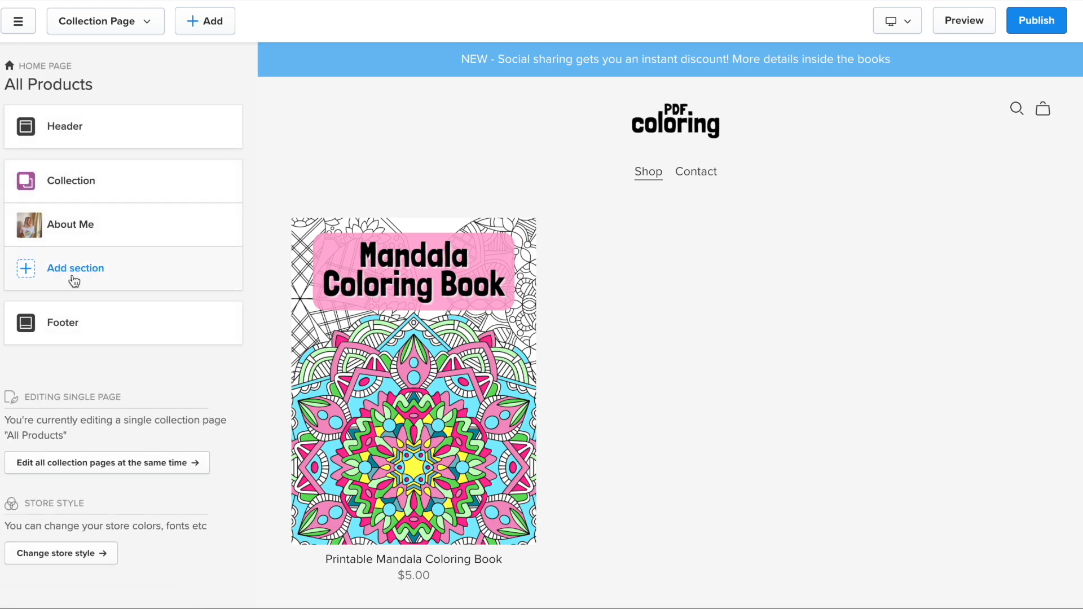
Review the page, start adding a new section and examine the Gallery, Slideshow, List, Image, Text and Video templates.
{"action": "scroll", "coordinate": [696, 198], "scroll_direction": "down", "scroll_amount": 6}
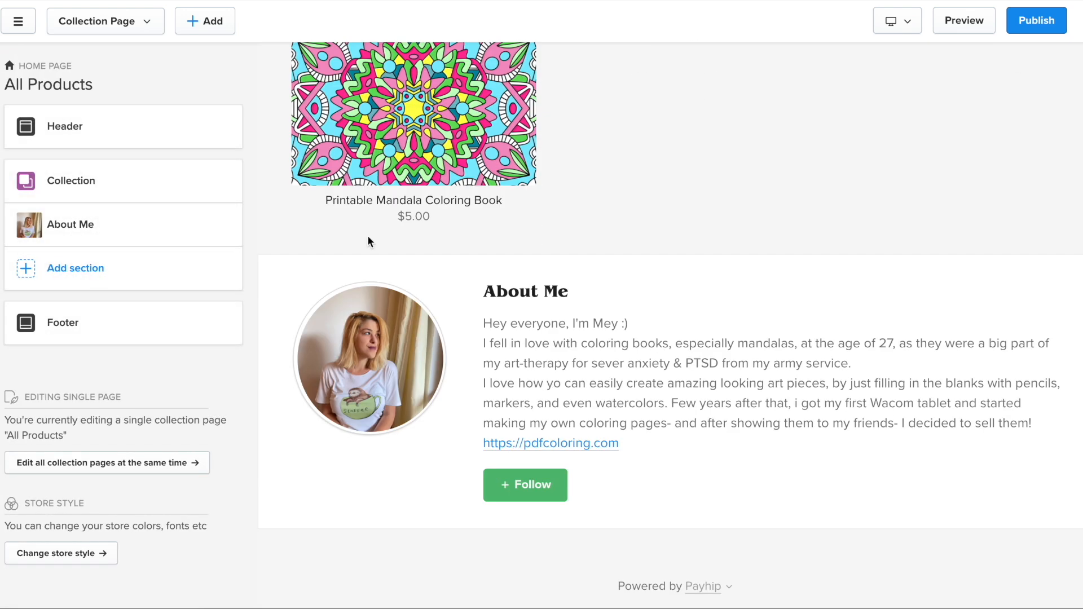
{"action": "scroll", "coordinate": [619, 317], "scroll_direction": "up", "scroll_amount": 5}
{"action": "scroll", "coordinate": [610, 321], "scroll_direction": "down", "scroll_amount": 5}
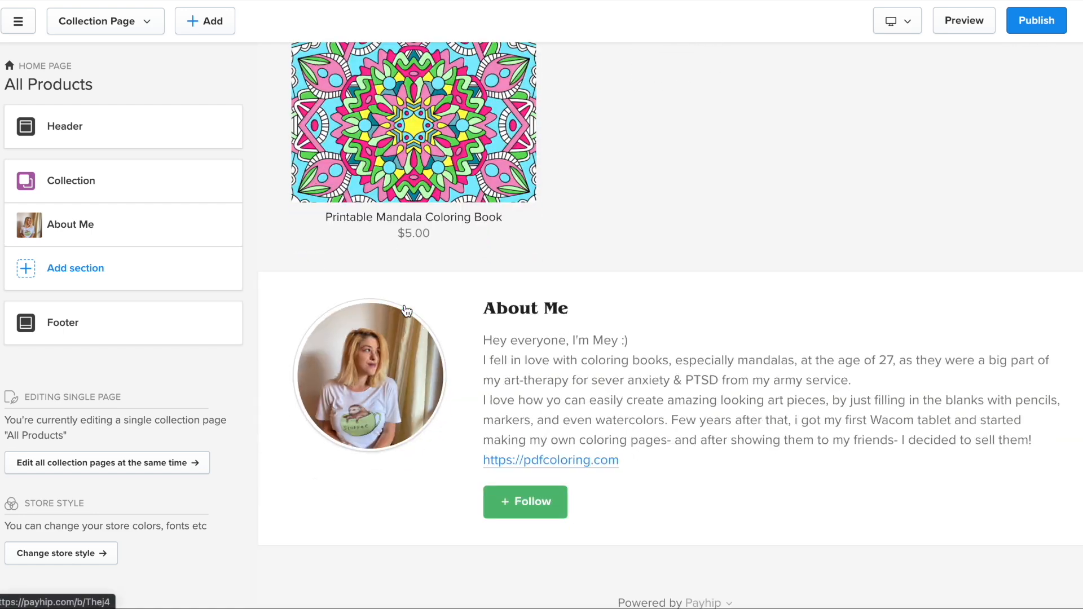
{"action": "left_click", "coordinate": [81, 279]}
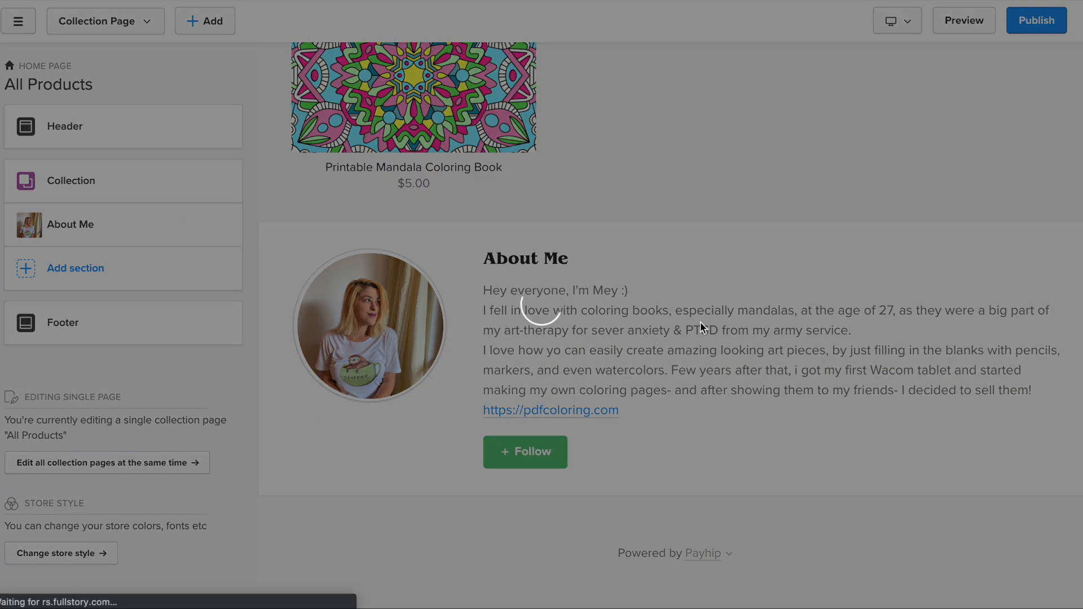
{"action": "scroll", "coordinate": [742, 411], "scroll_direction": "down", "scroll_amount": 10}
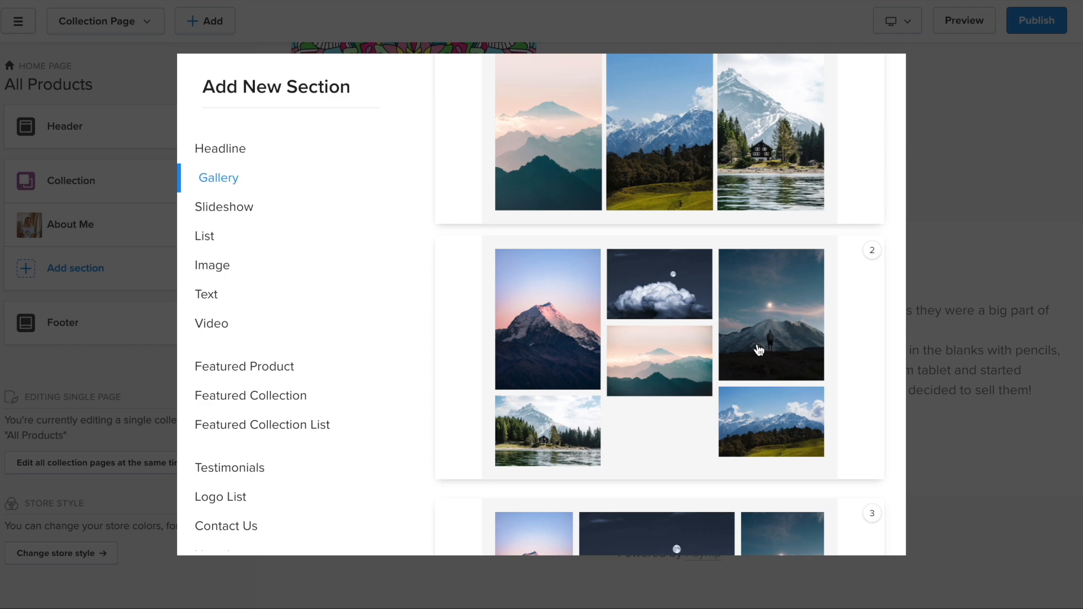
{"action": "left_click", "coordinate": [231, 208]}
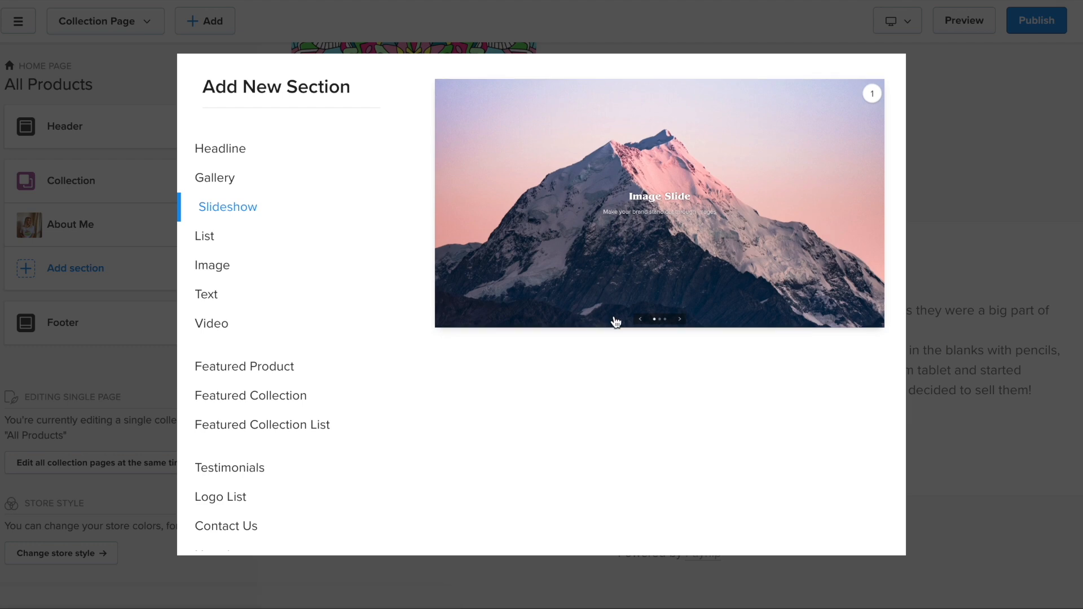
{"action": "left_click", "coordinate": [208, 240]}
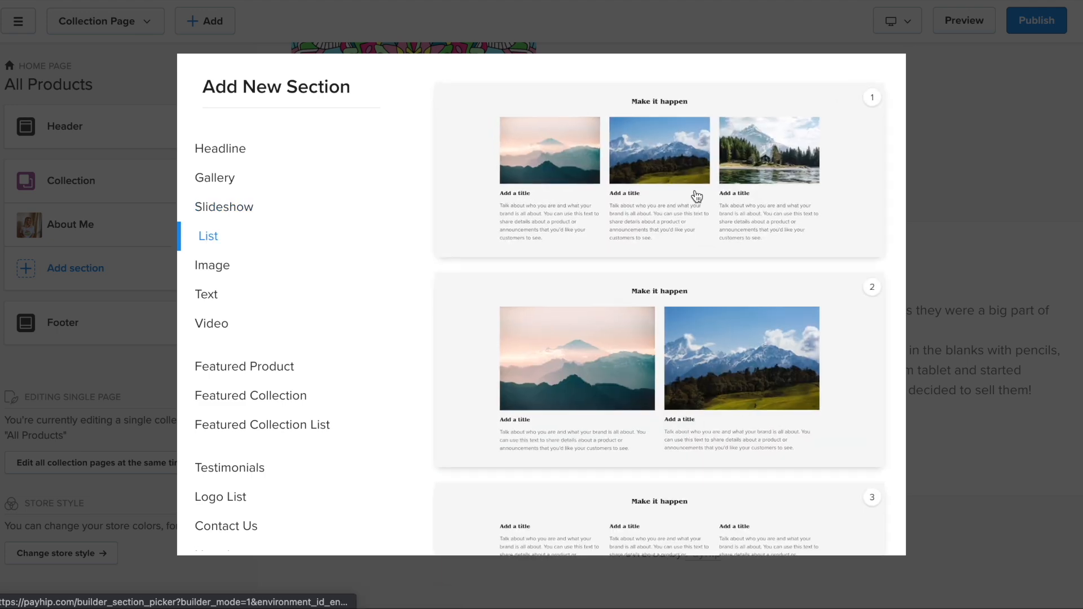
{"action": "scroll", "coordinate": [705, 327], "scroll_direction": "down", "scroll_amount": 1}
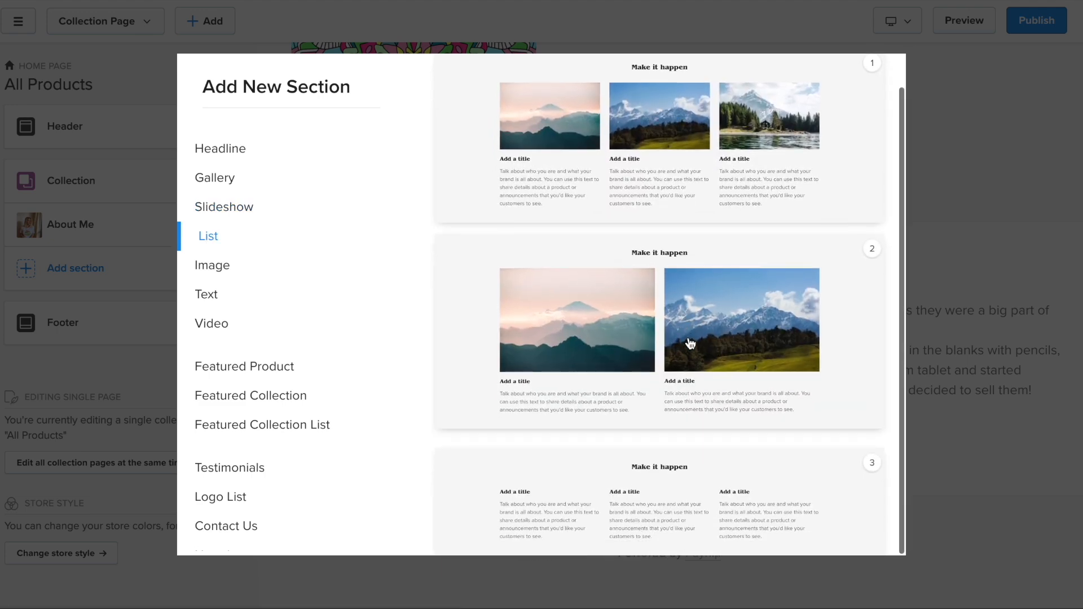
{"action": "left_click", "coordinate": [229, 269]}
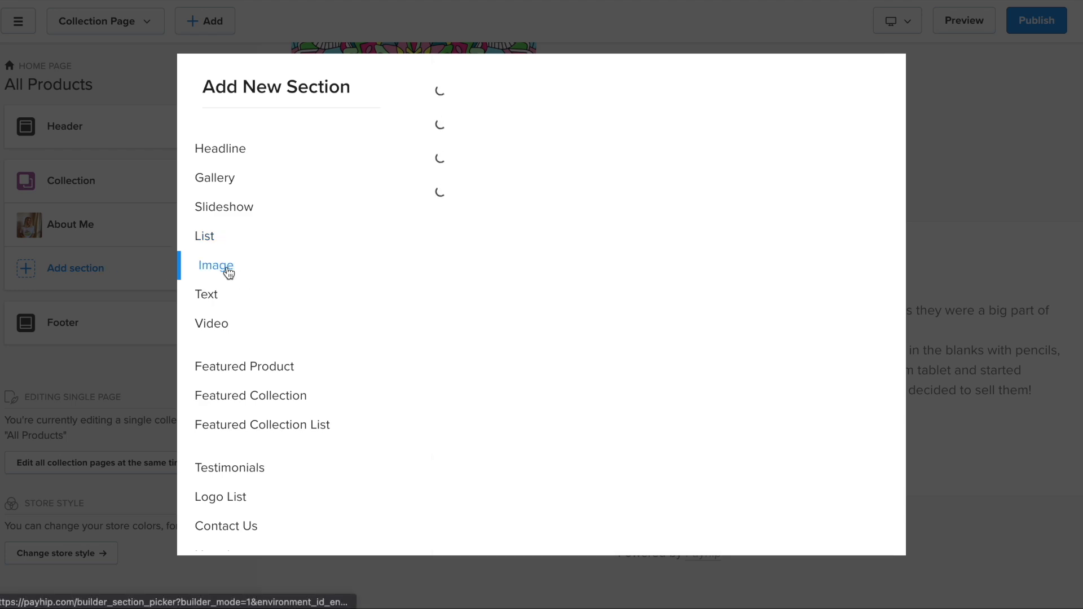
{"action": "scroll", "coordinate": [701, 327], "scroll_direction": "down", "scroll_amount": 5}
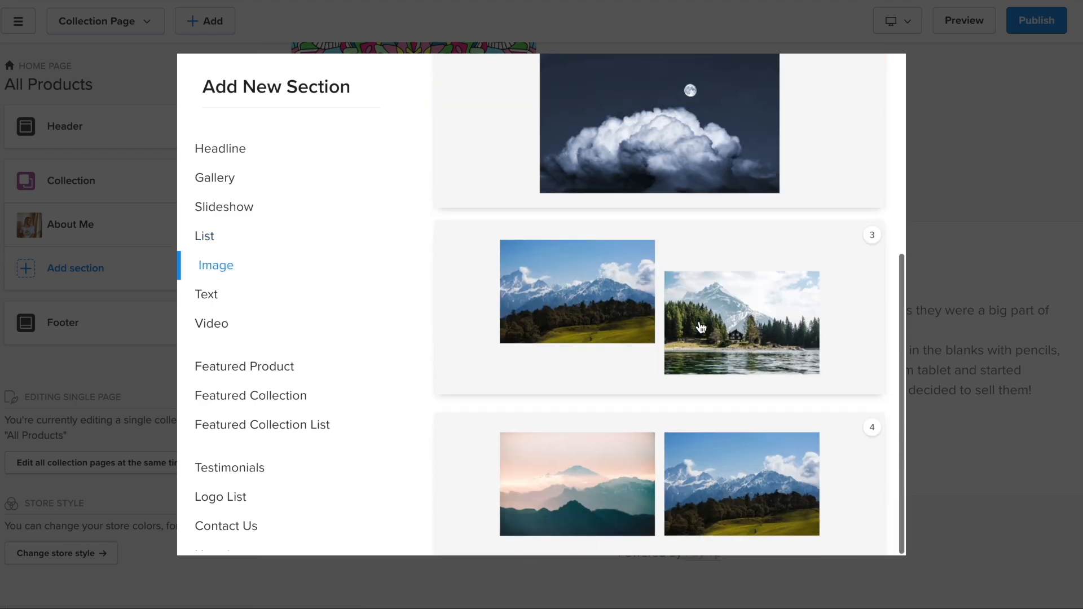
{"action": "left_click", "coordinate": [226, 298]}
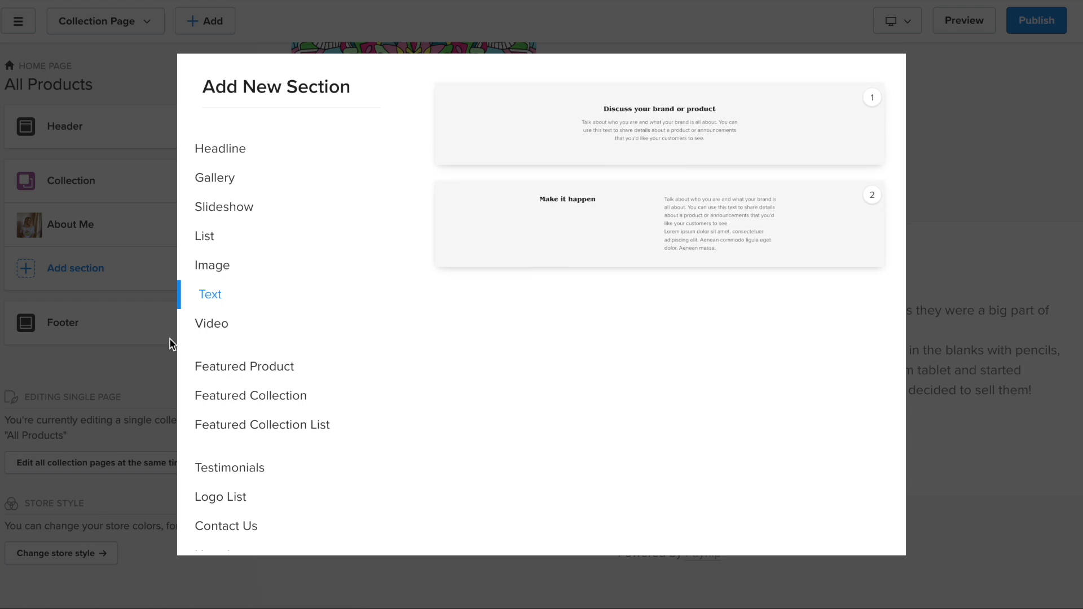
{"action": "left_click", "coordinate": [224, 323]}
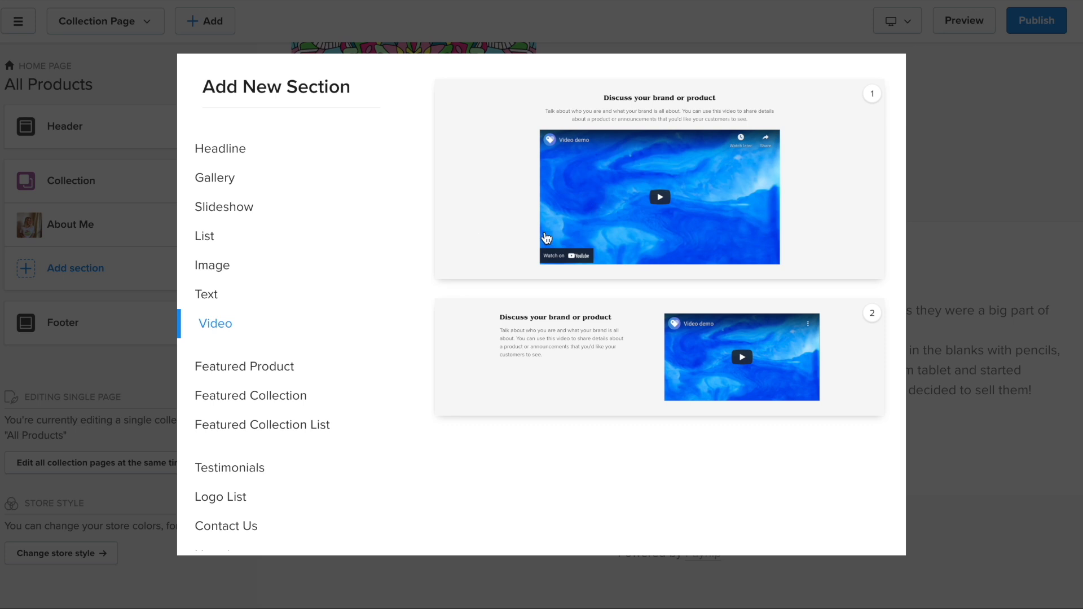
Examine the Featured Product, Featured Collection, Featured Collection List, Testimonials, Logo List, Contact Us, Newsletter and About Me section templates.
{"action": "left_click", "coordinate": [219, 367]}
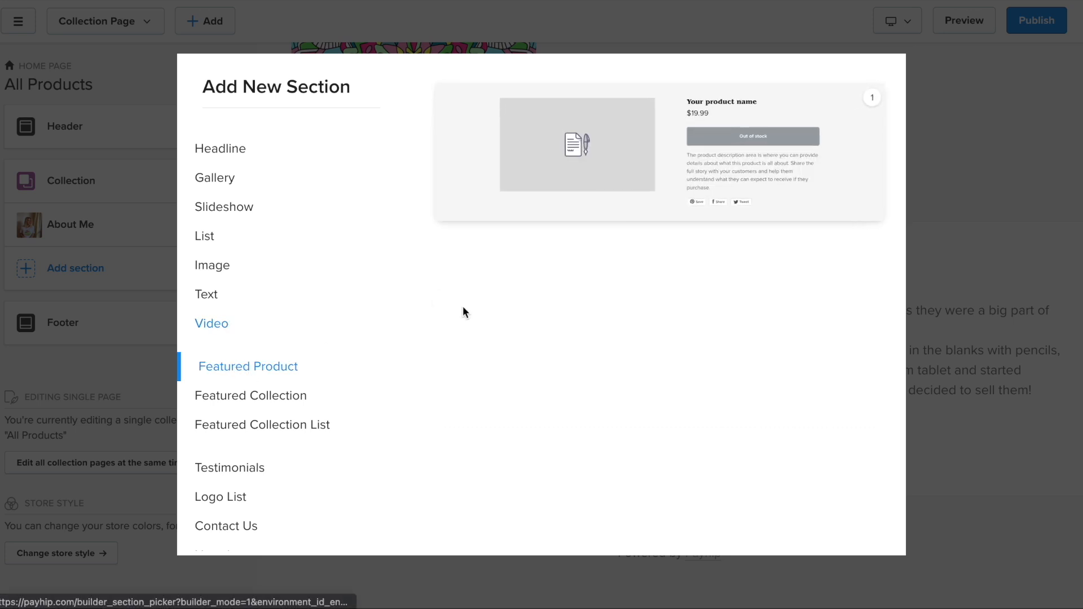
{"action": "left_click", "coordinate": [251, 404]}
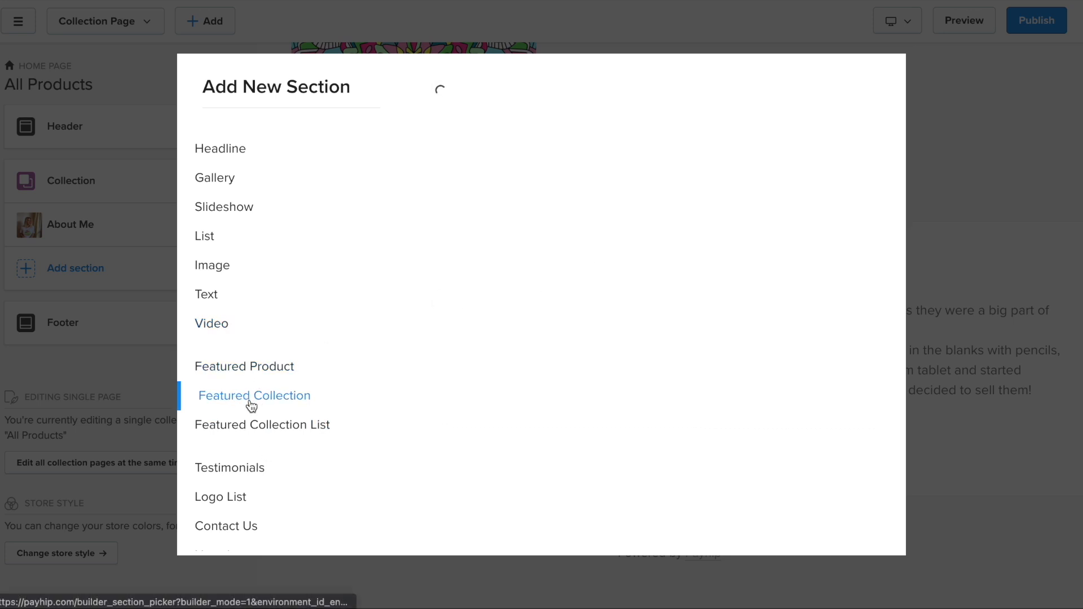
{"action": "left_click", "coordinate": [257, 430]}
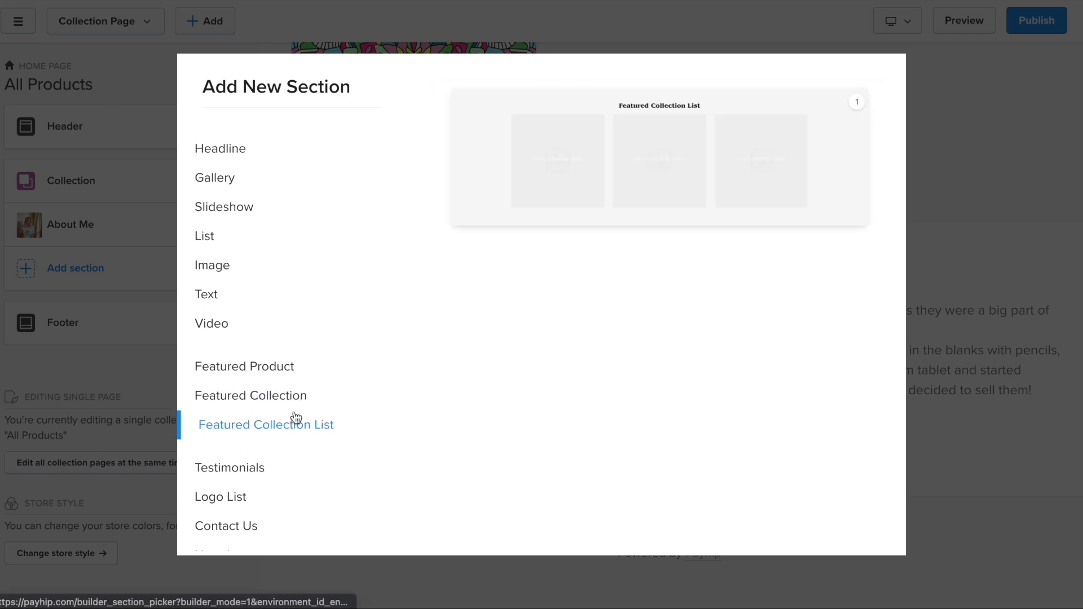
{"action": "scroll", "coordinate": [231, 354], "scroll_direction": "down", "scroll_amount": 1}
{"action": "scroll", "coordinate": [231, 353], "scroll_direction": "down", "scroll_amount": 1}
{"action": "left_click", "coordinate": [237, 406]}
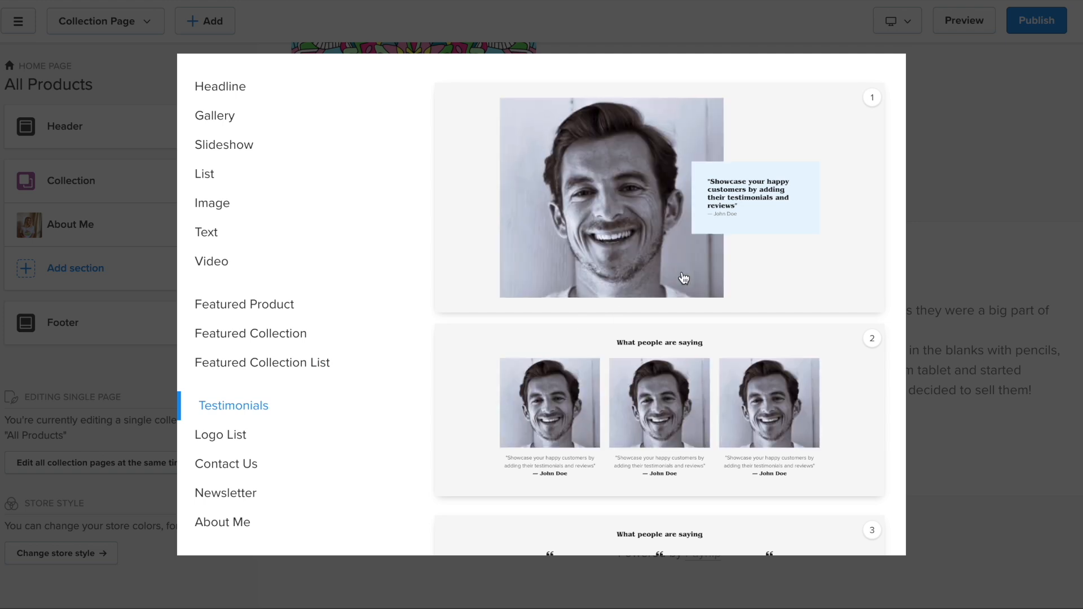
{"action": "scroll", "coordinate": [665, 279], "scroll_direction": "down", "scroll_amount": 1}
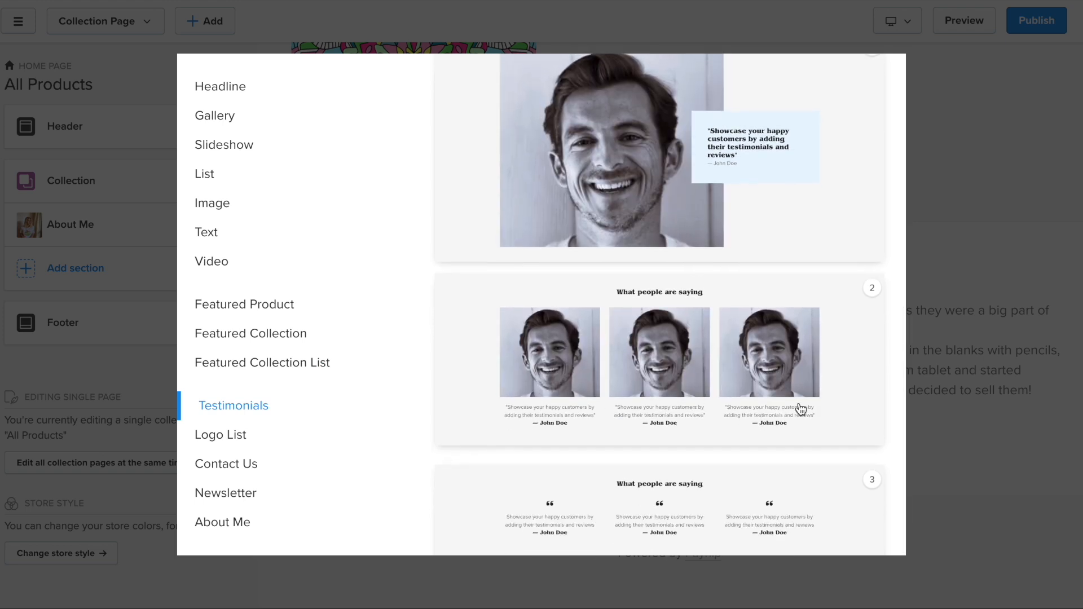
{"action": "left_click", "coordinate": [222, 437]}
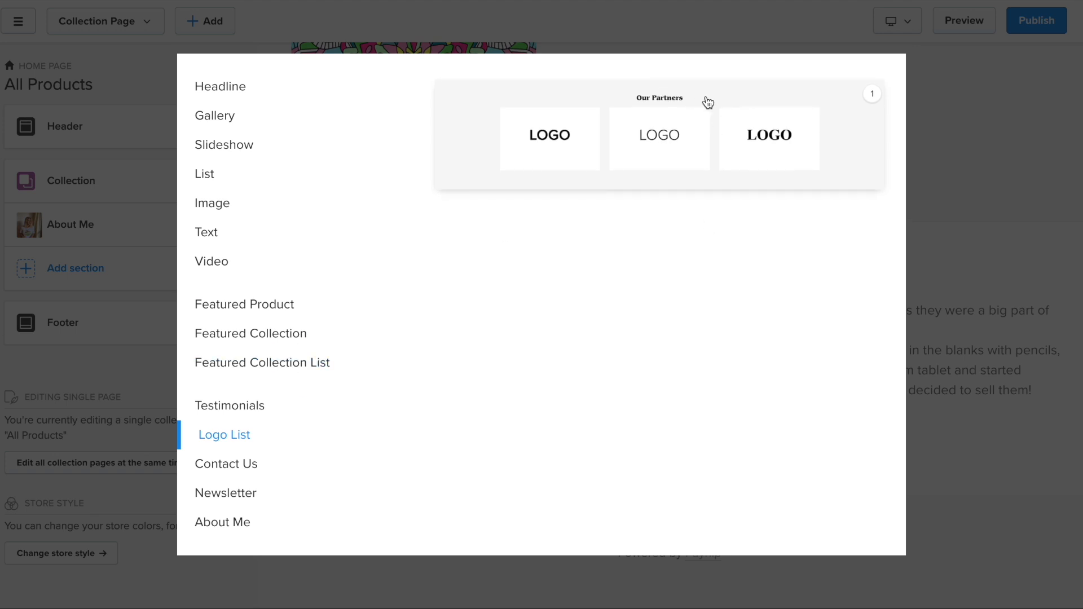
{"action": "left_click", "coordinate": [242, 463]}
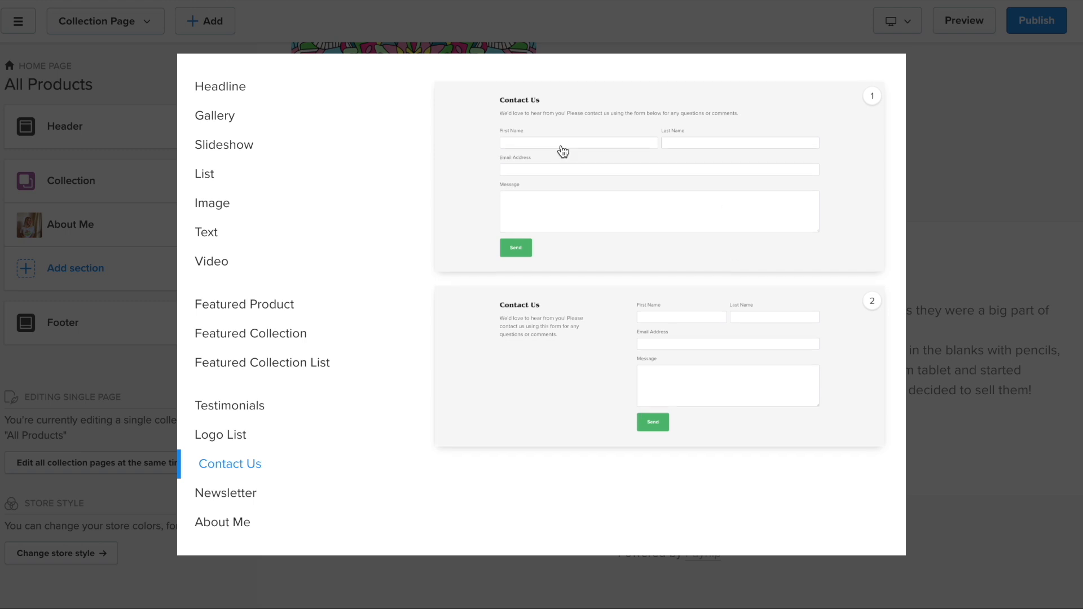
{"action": "left_click", "coordinate": [202, 496]}
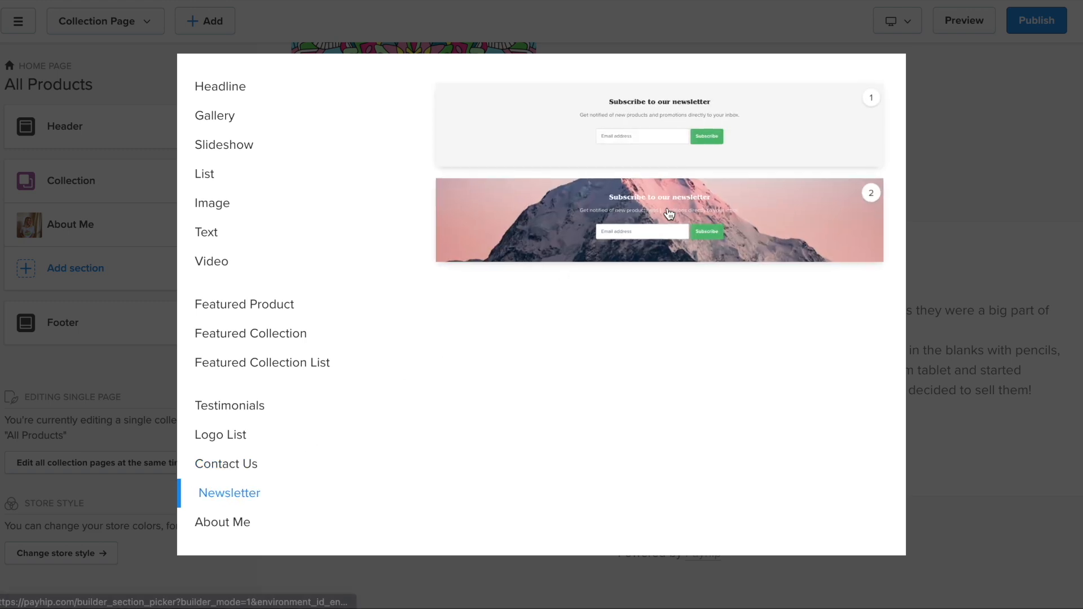
{"action": "left_click", "coordinate": [223, 521]}
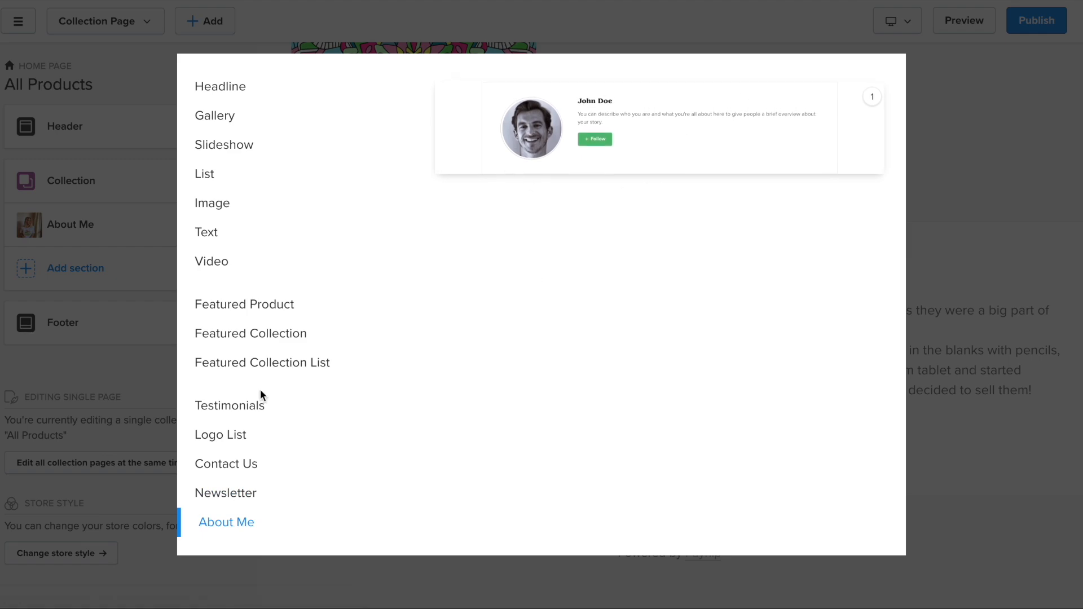
Leave the section templates without adding one, open the footer settings and set the footer type to Columns.
{"action": "scroll", "coordinate": [261, 394], "scroll_direction": "up", "scroll_amount": 2}
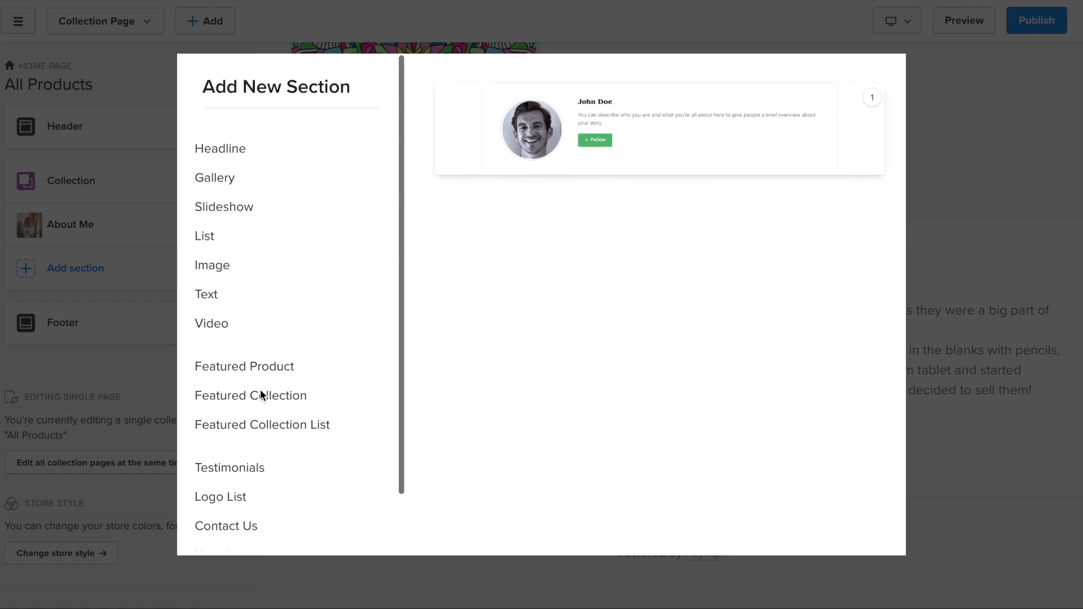
{"action": "left_click", "coordinate": [388, 37]}
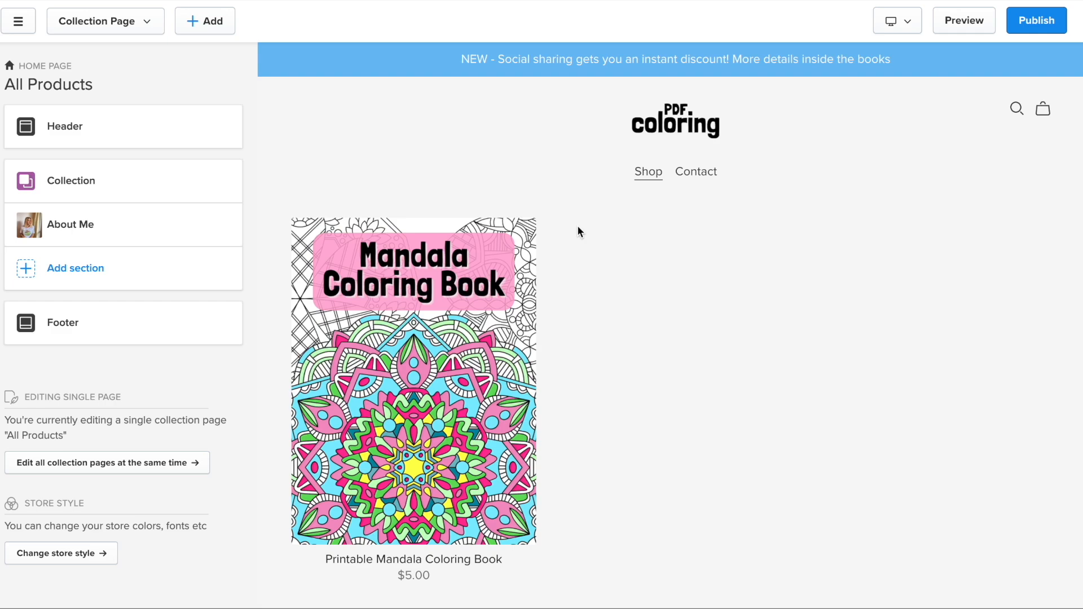
{"action": "scroll", "coordinate": [391, 213], "scroll_direction": "down", "scroll_amount": 7}
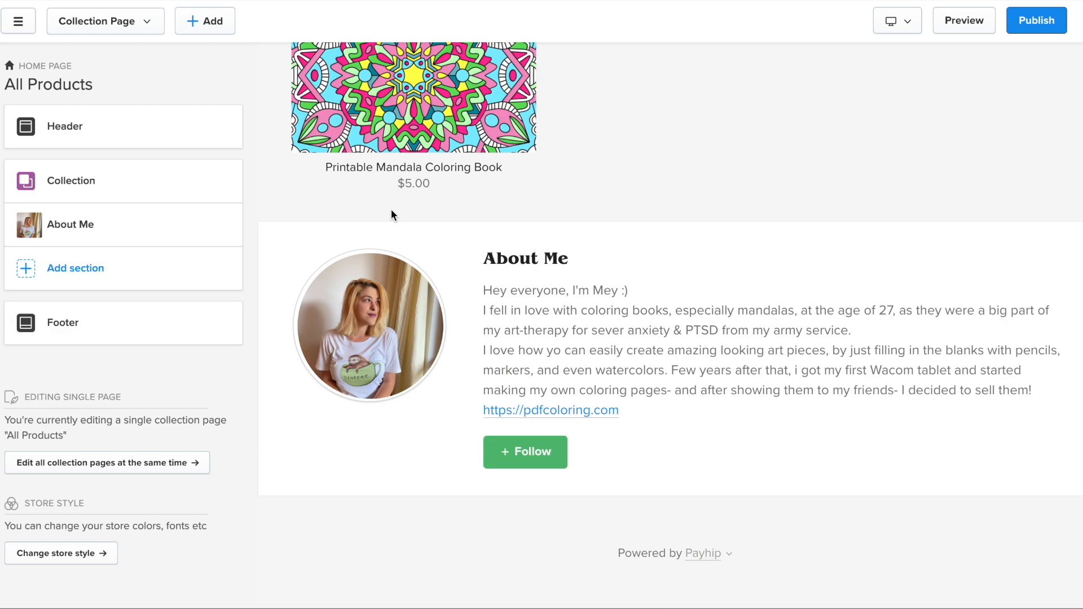
{"action": "left_click", "coordinate": [80, 325]}
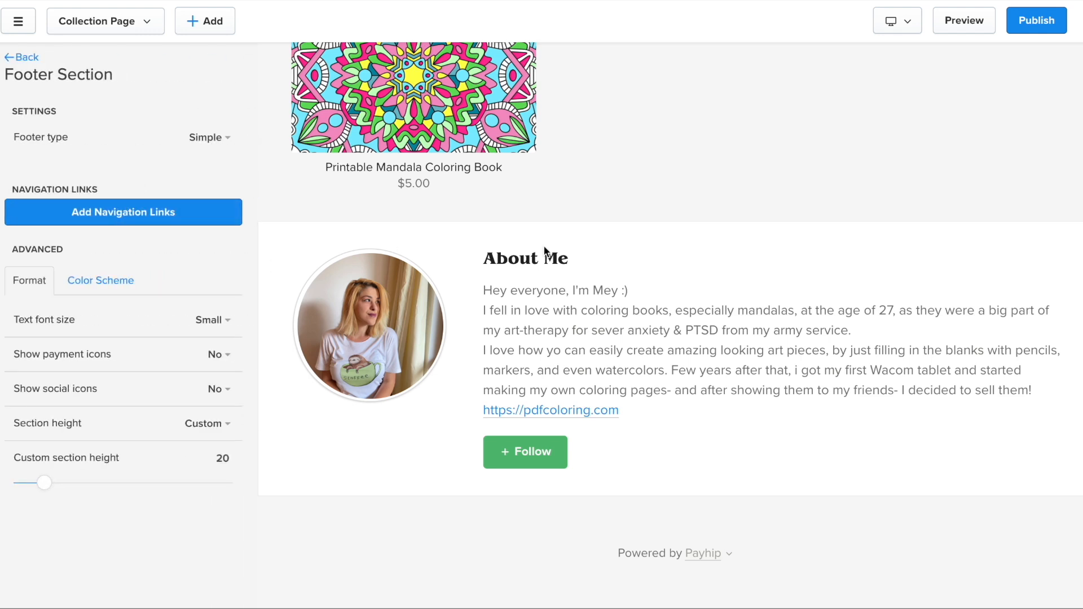
{"action": "left_click", "coordinate": [109, 216]}
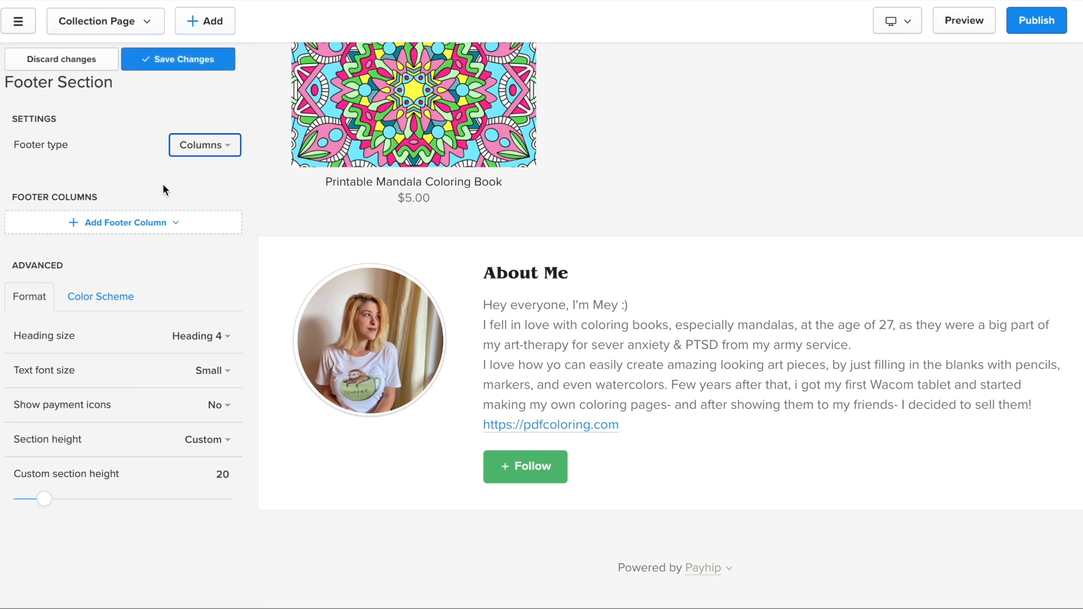
{"action": "scroll", "coordinate": [541, 273], "scroll_direction": "down", "scroll_amount": 1}
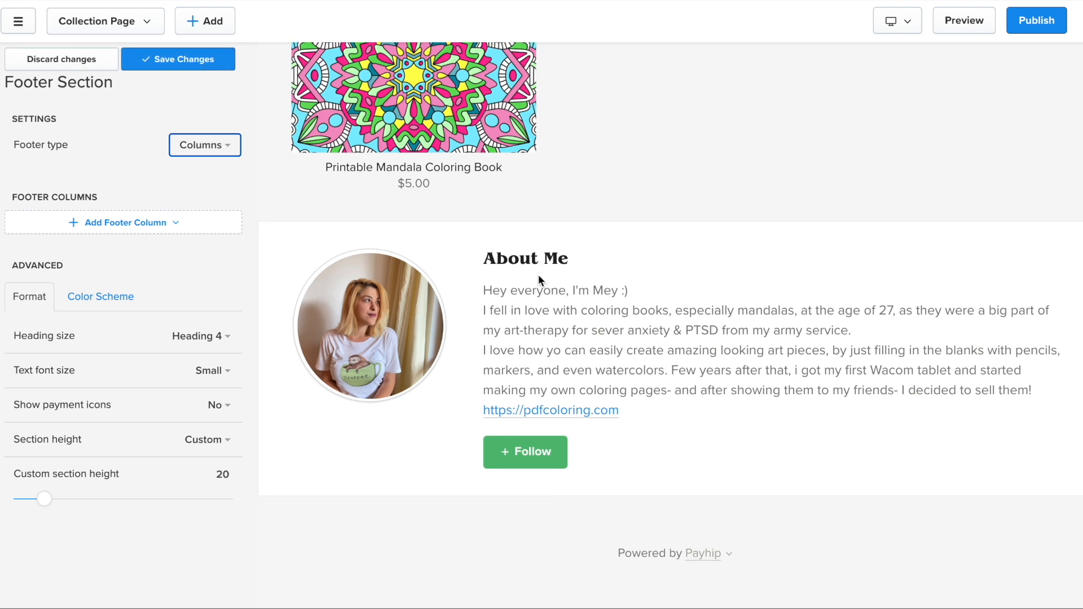
Add a Logo and Social column to the footer and use the PDF coloring logo as its image.
{"action": "left_click", "coordinate": [165, 228]}
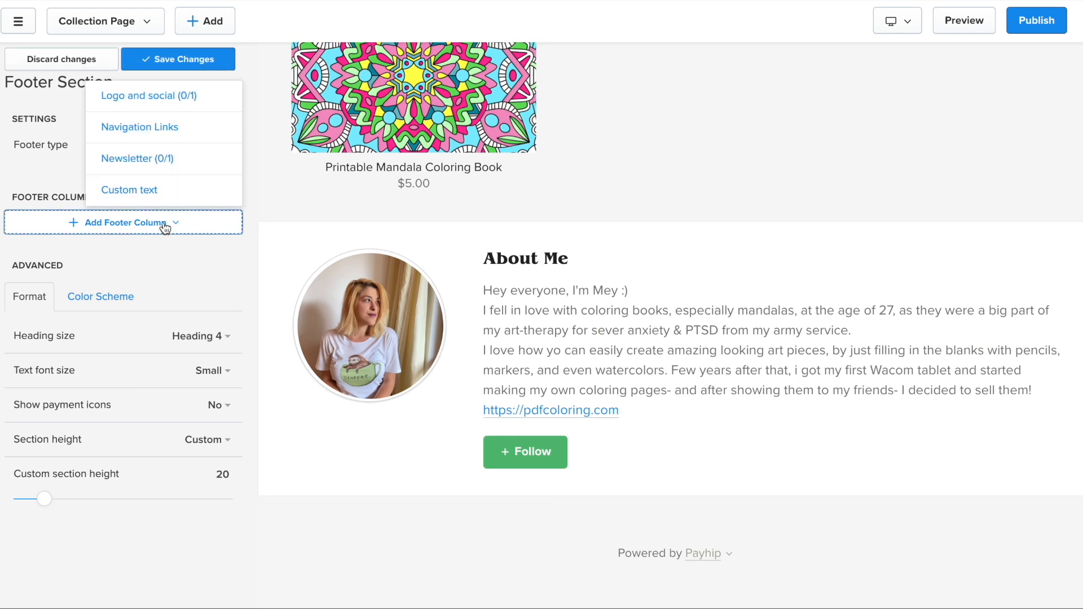
{"action": "left_click", "coordinate": [177, 108]}
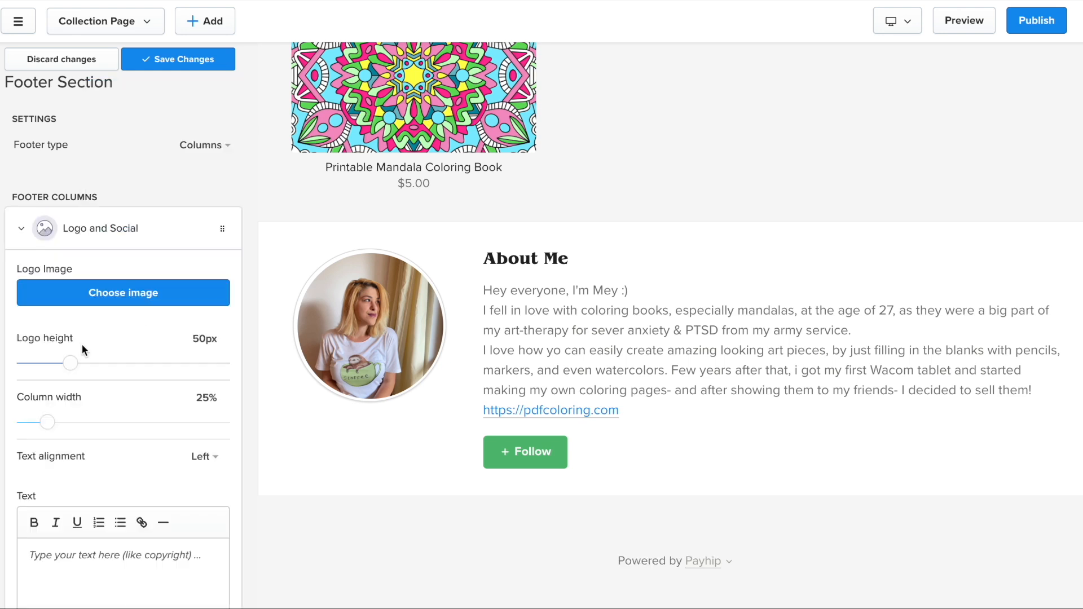
{"action": "left_click", "coordinate": [116, 292]}
{"action": "left_click", "coordinate": [171, 126]}
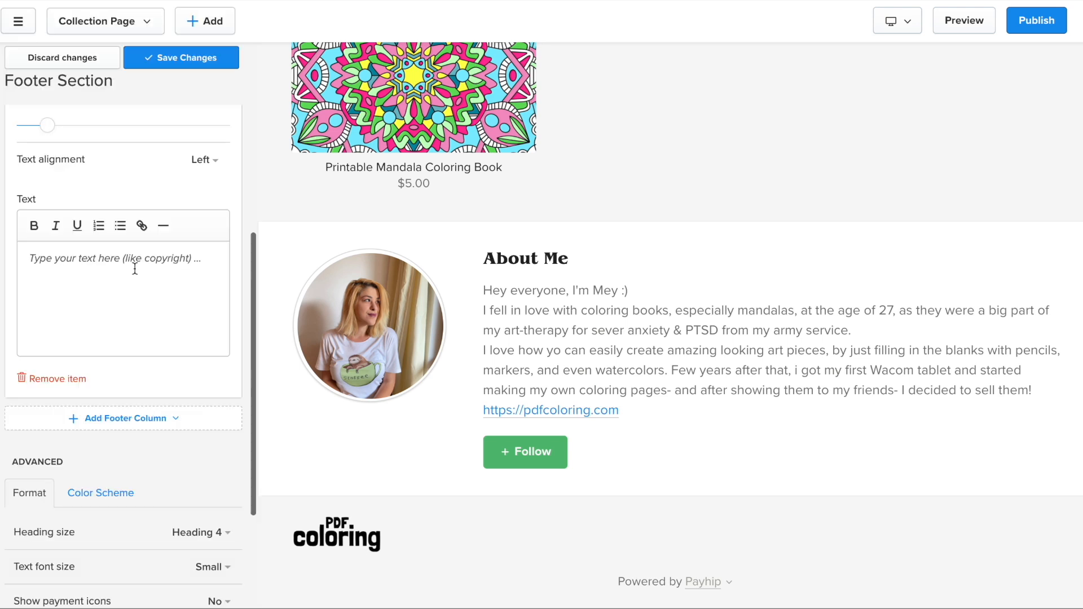
Enter "Enjoy the art." as the text of the Logo and Social footer column and save the changes.
{"action": "left_click", "coordinate": [91, 268]}
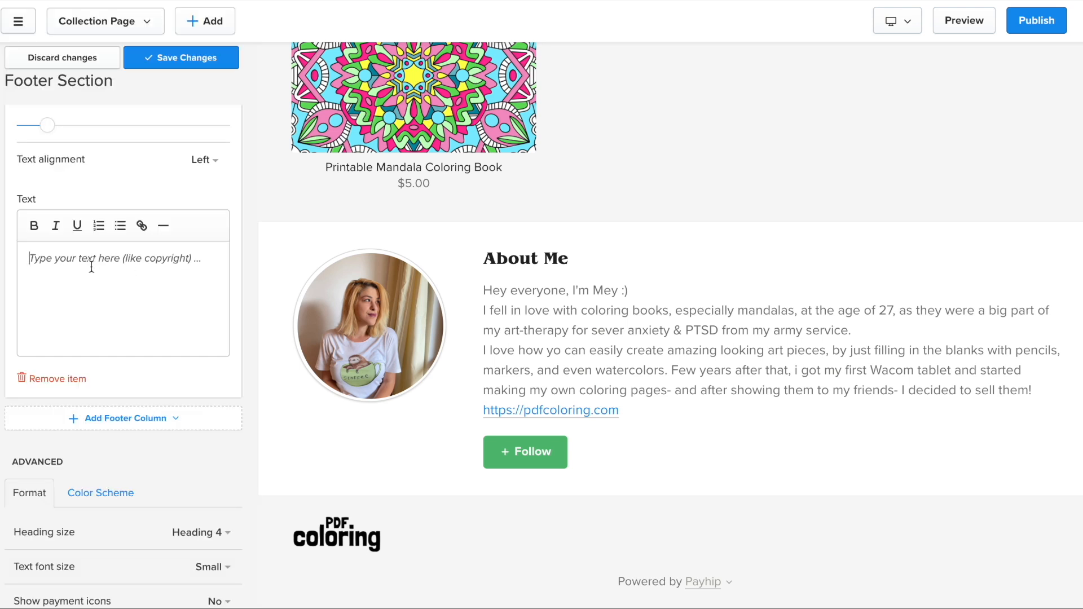
{"action": "type", "text": "Enjoy the art."}
{"action": "left_click", "coordinate": [181, 57]}
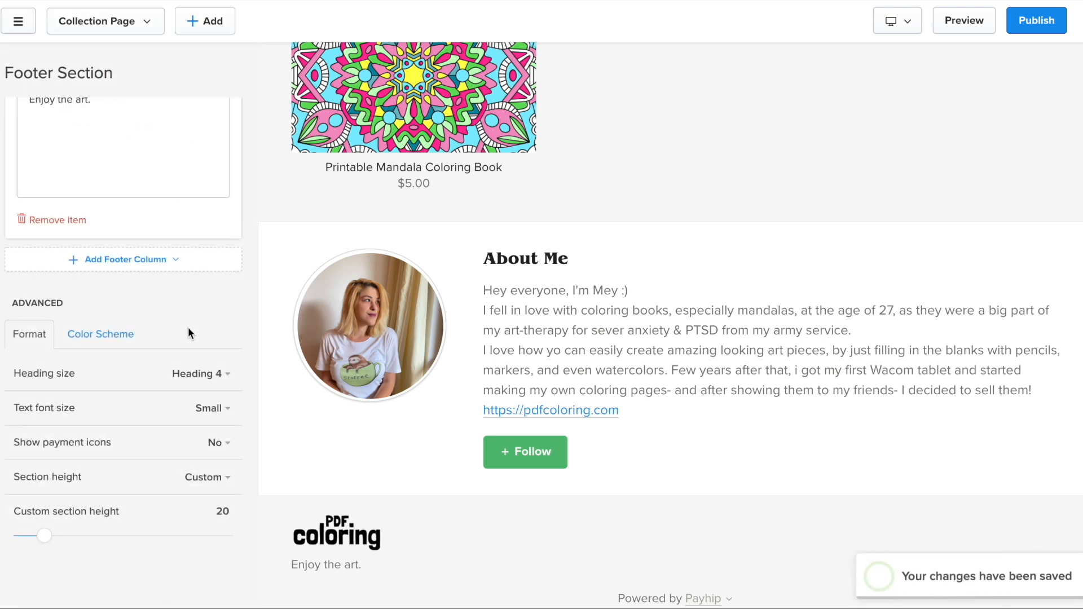
Return to the page sections, reopen the footer settings and add a Newsletter column.
{"action": "scroll", "coordinate": [188, 332], "scroll_direction": "up", "scroll_amount": 7}
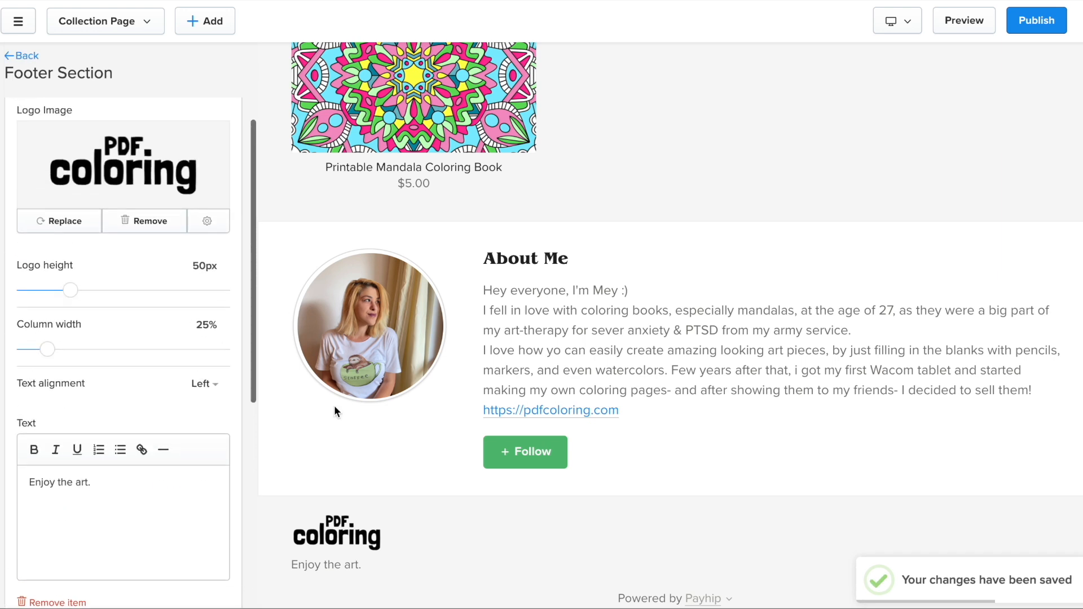
{"action": "scroll", "coordinate": [209, 273], "scroll_direction": "up", "scroll_amount": 3}
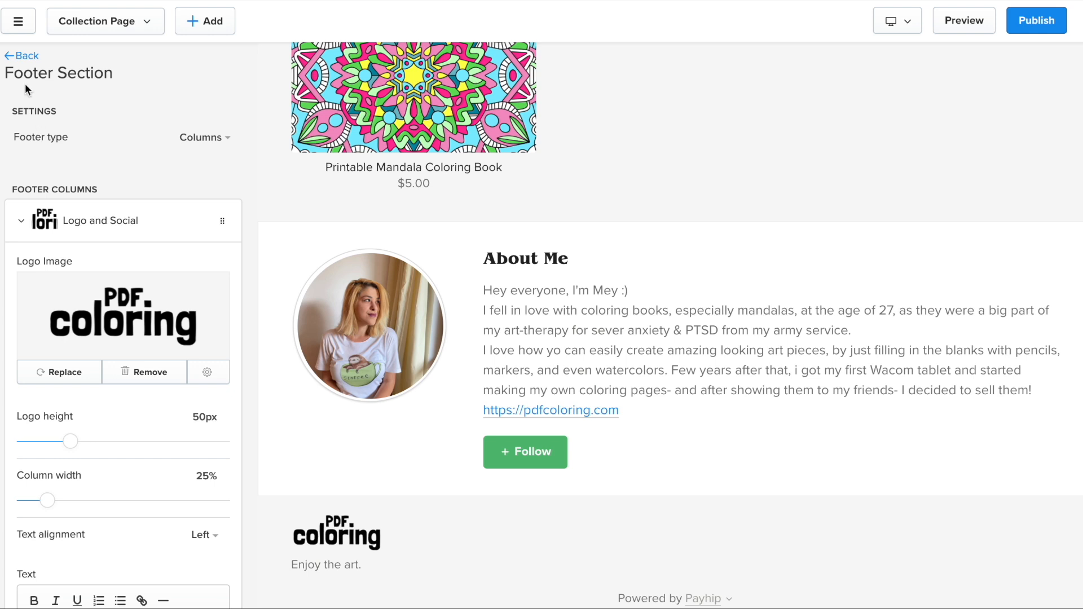
{"action": "left_click", "coordinate": [23, 57]}
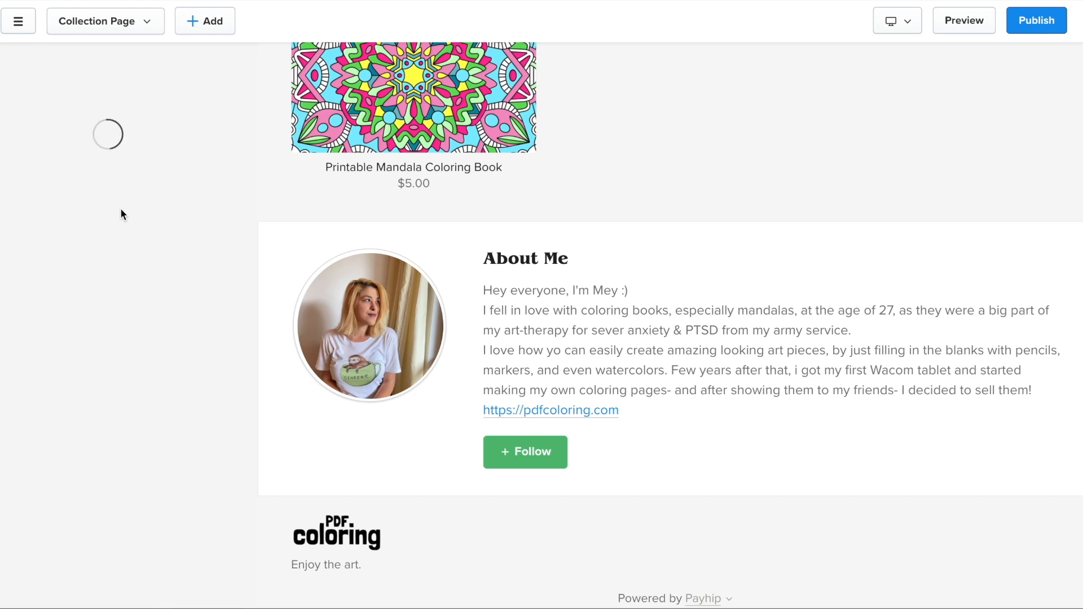
{"action": "left_click", "coordinate": [104, 321]}
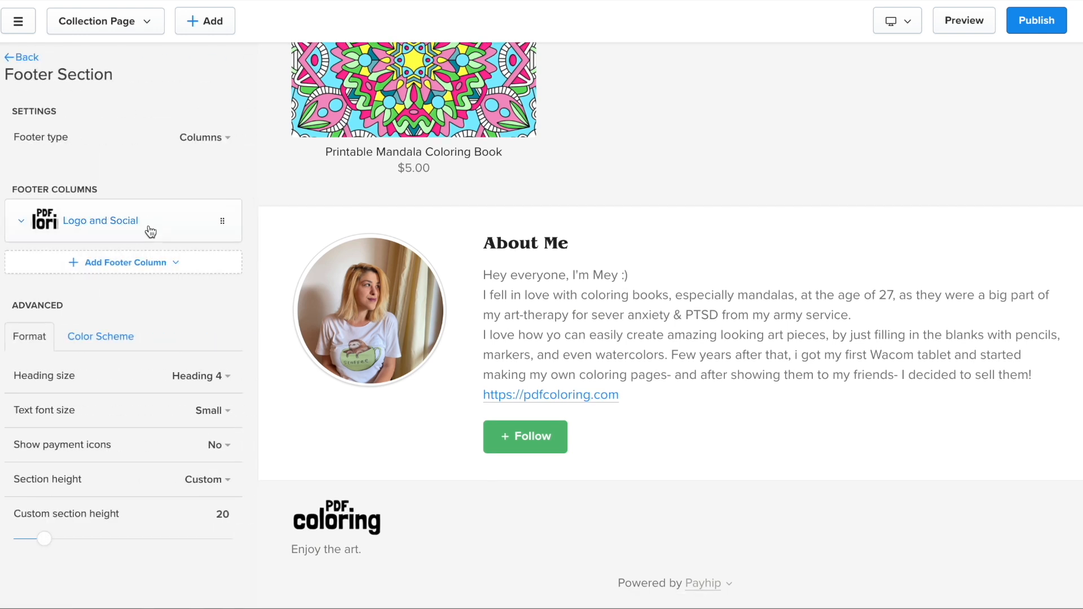
{"action": "left_click", "coordinate": [116, 276]}
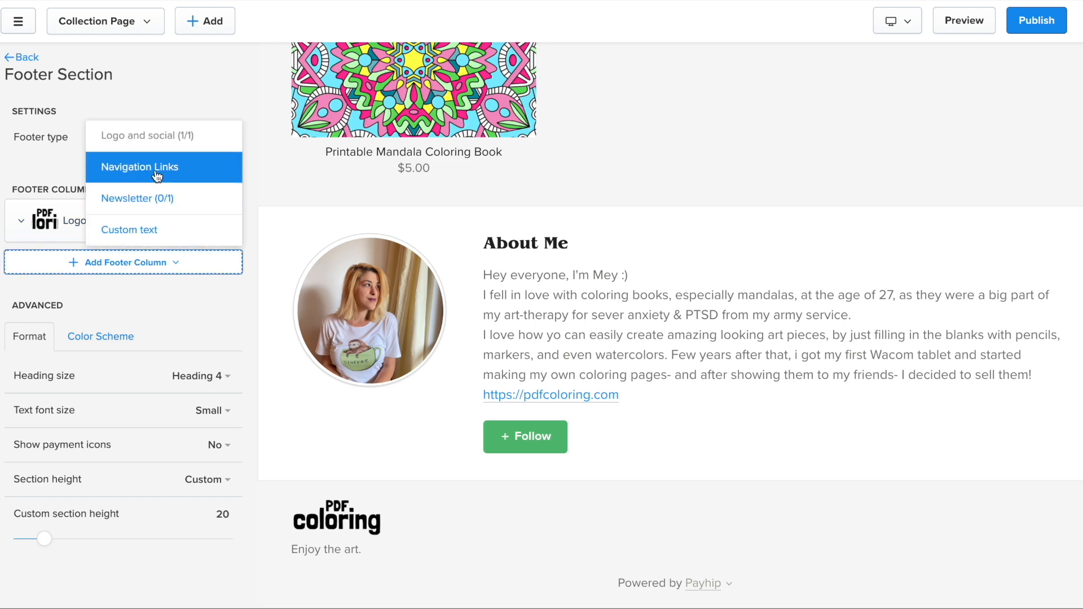
{"action": "left_click", "coordinate": [159, 209]}
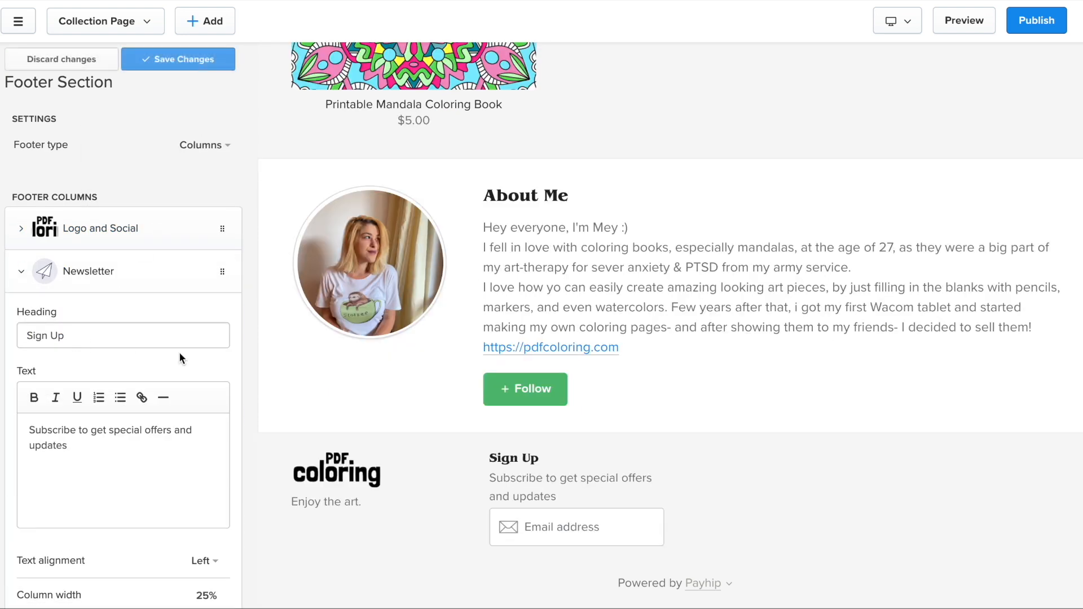
{"action": "left_click", "coordinate": [113, 275]}
Add a Custom Text column and a Navigation Links column to the footer.
{"action": "left_click", "coordinate": [144, 315]}
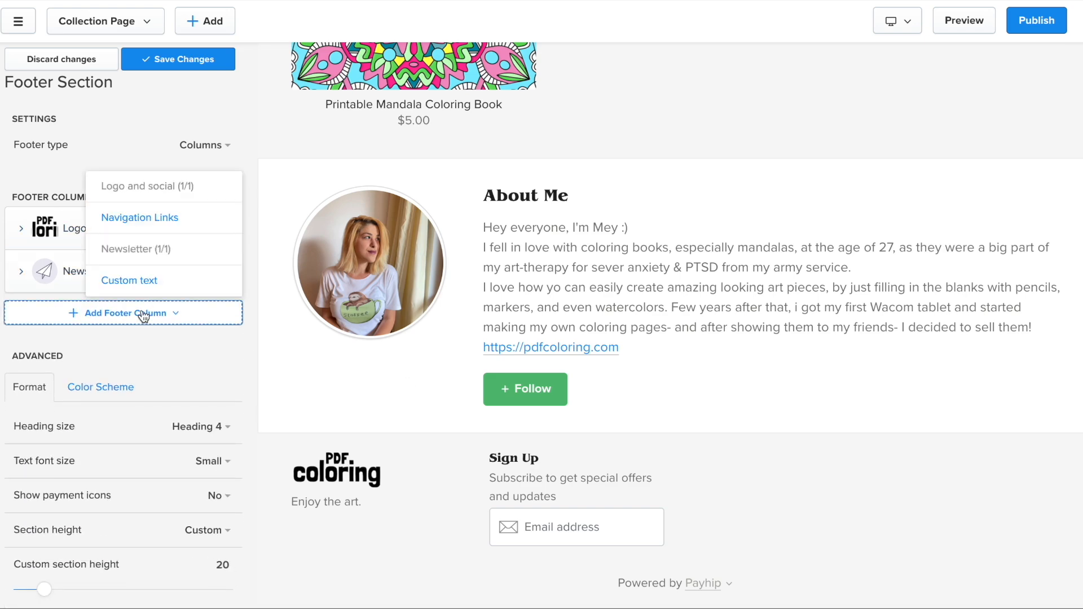
{"action": "left_click", "coordinate": [145, 280]}
{"action": "left_click", "coordinate": [119, 331]}
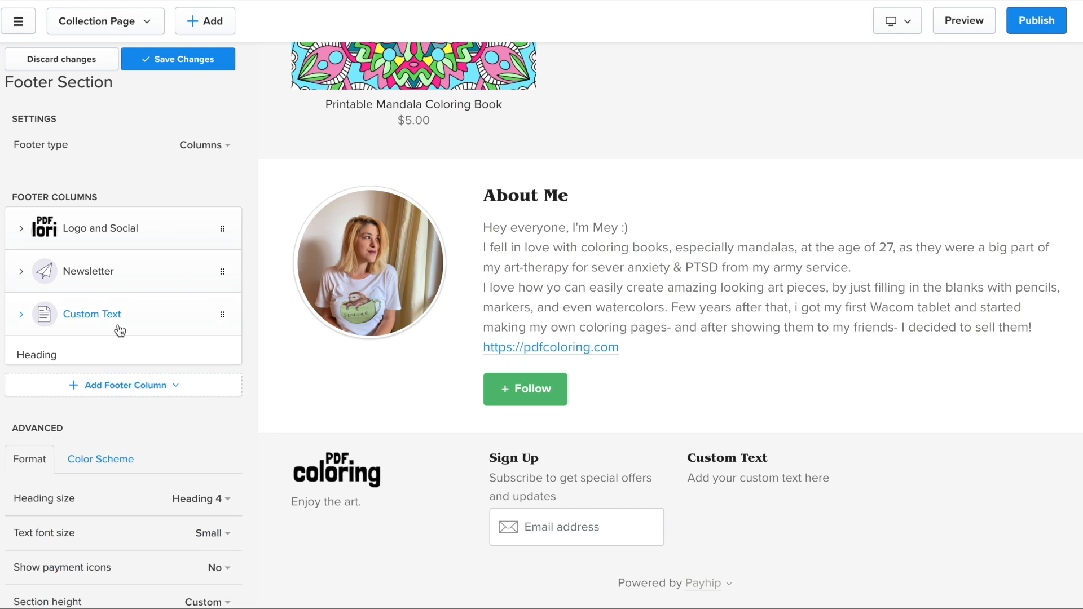
{"action": "left_click", "coordinate": [137, 356]}
{"action": "left_click", "coordinate": [159, 281]}
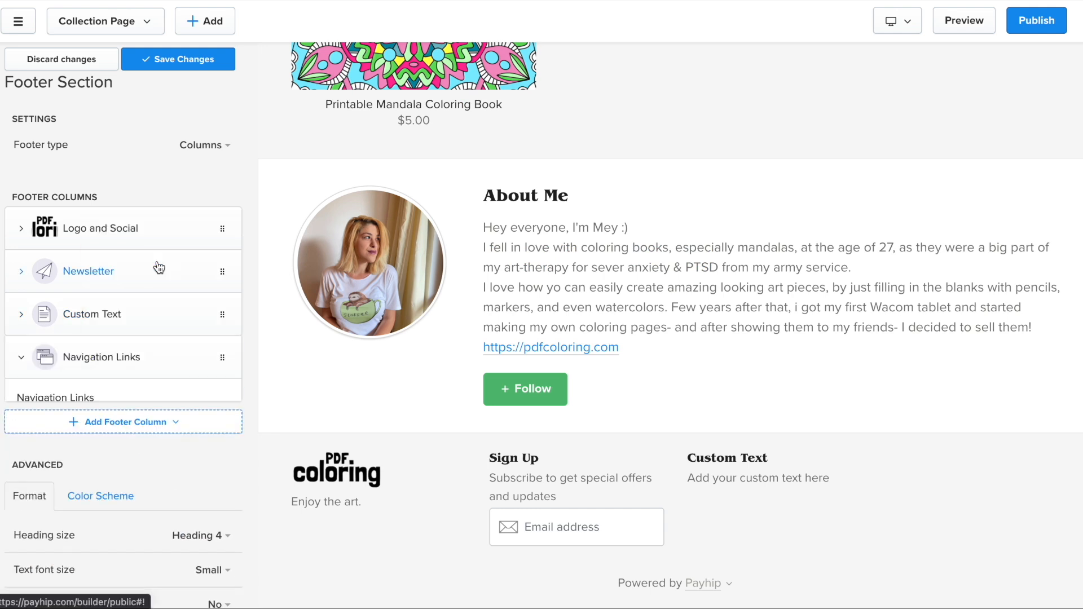
{"action": "left_click", "coordinate": [123, 421]}
{"action": "left_click", "coordinate": [361, 112]}
{"action": "type", "text": "Pinterest"}
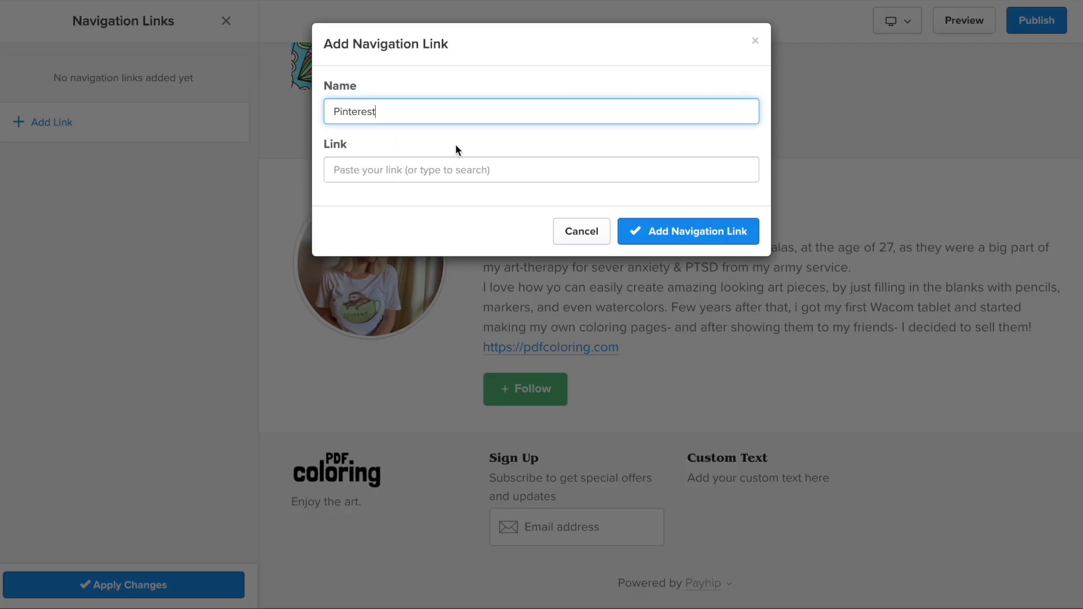
{"action": "left_click", "coordinate": [411, 169]}
{"action": "type", "text": "/"}
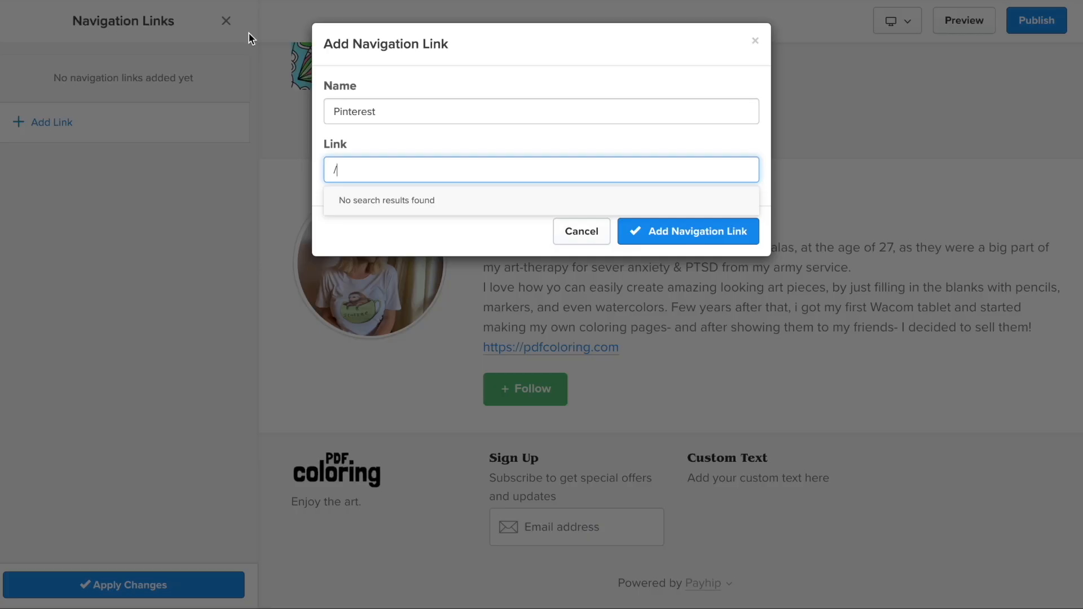
{"action": "type", "text": "https://www.pinterest.com/pdfcoloring/_saved/"}
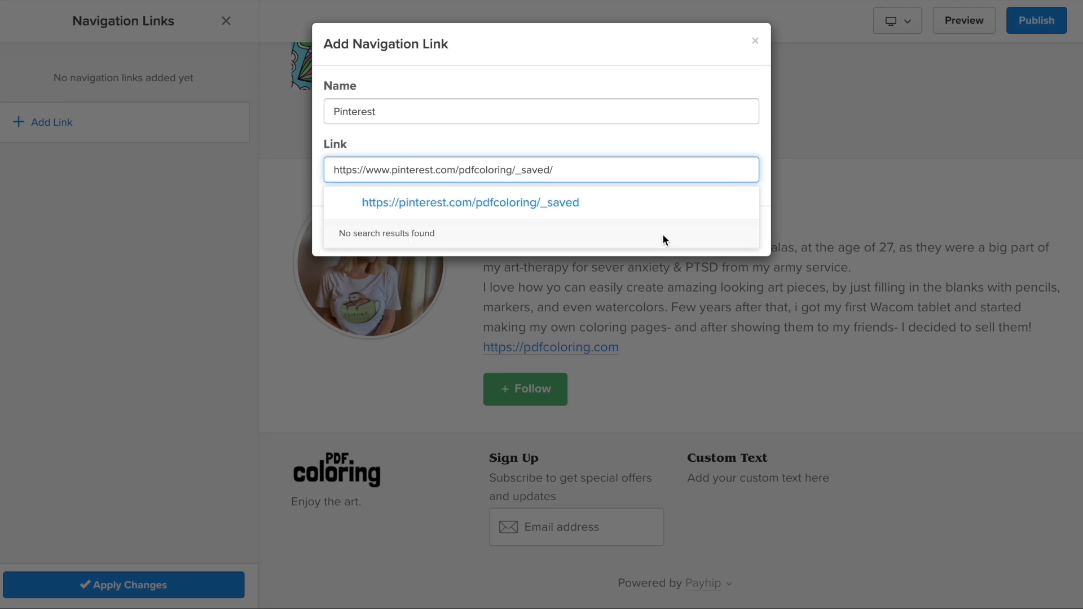
{"action": "left_click", "coordinate": [566, 208]}
{"action": "left_click", "coordinate": [694, 231]}
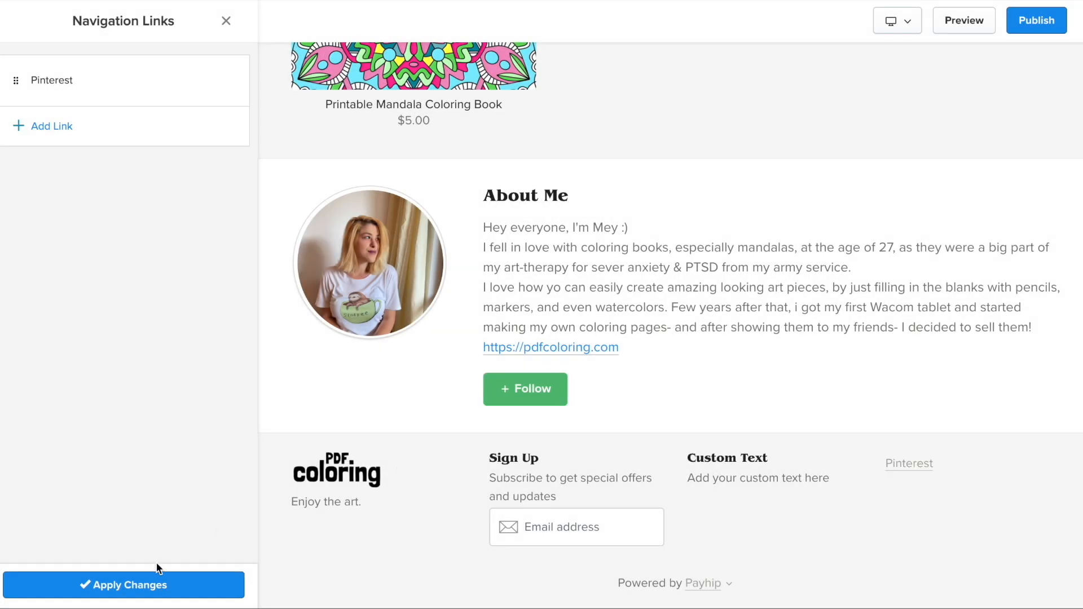
{"action": "left_click", "coordinate": [150, 583]}
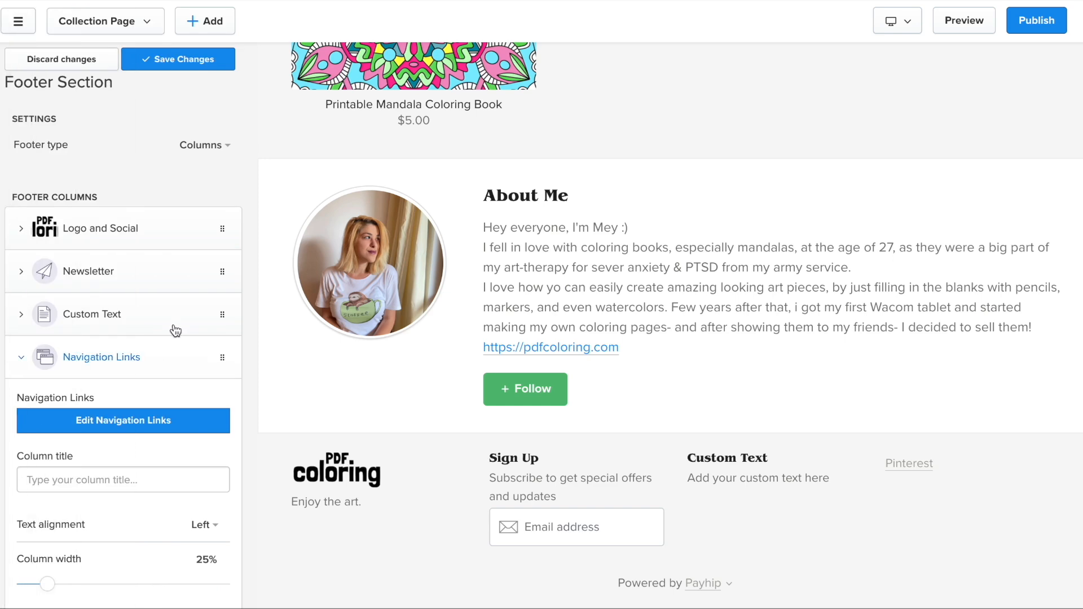
{"action": "left_click", "coordinate": [115, 369]}
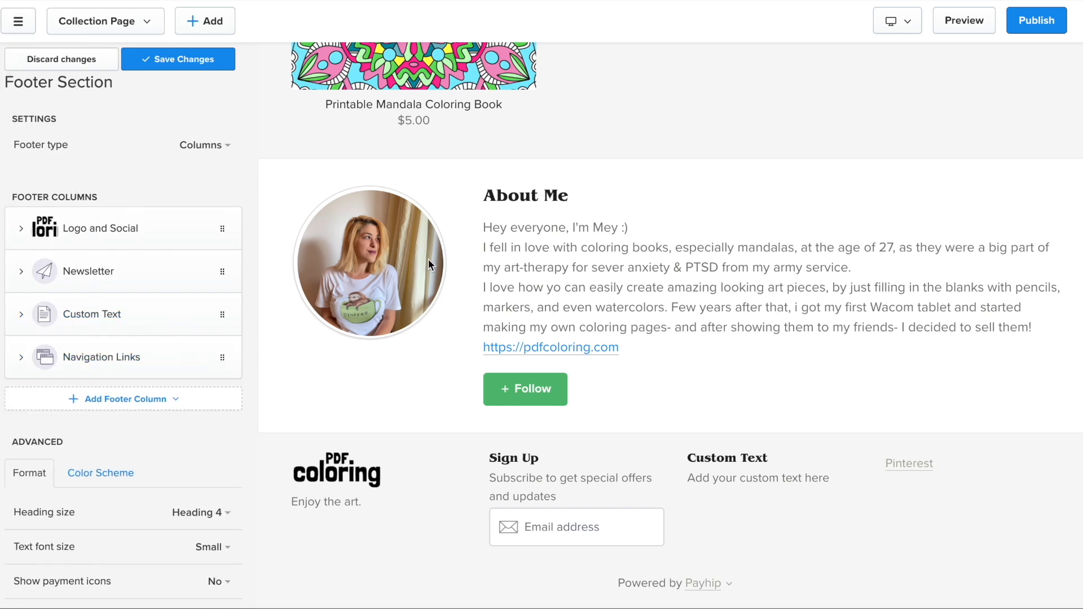
Save the footer changes and return to the All Products page's section list.
{"action": "scroll", "coordinate": [645, 387], "scroll_direction": "up", "scroll_amount": 8}
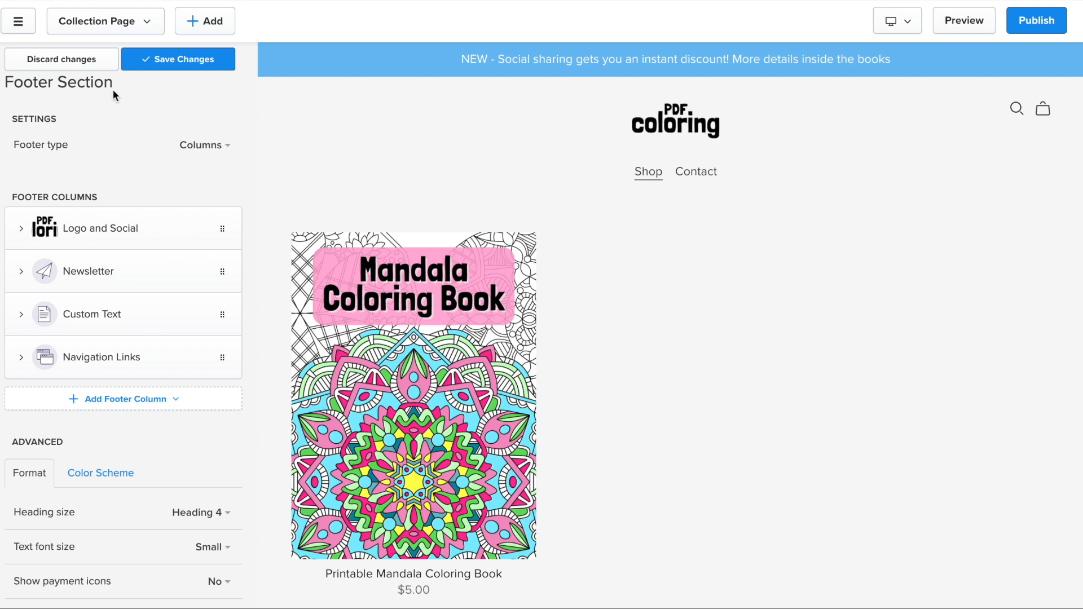
{"action": "left_click", "coordinate": [164, 59]}
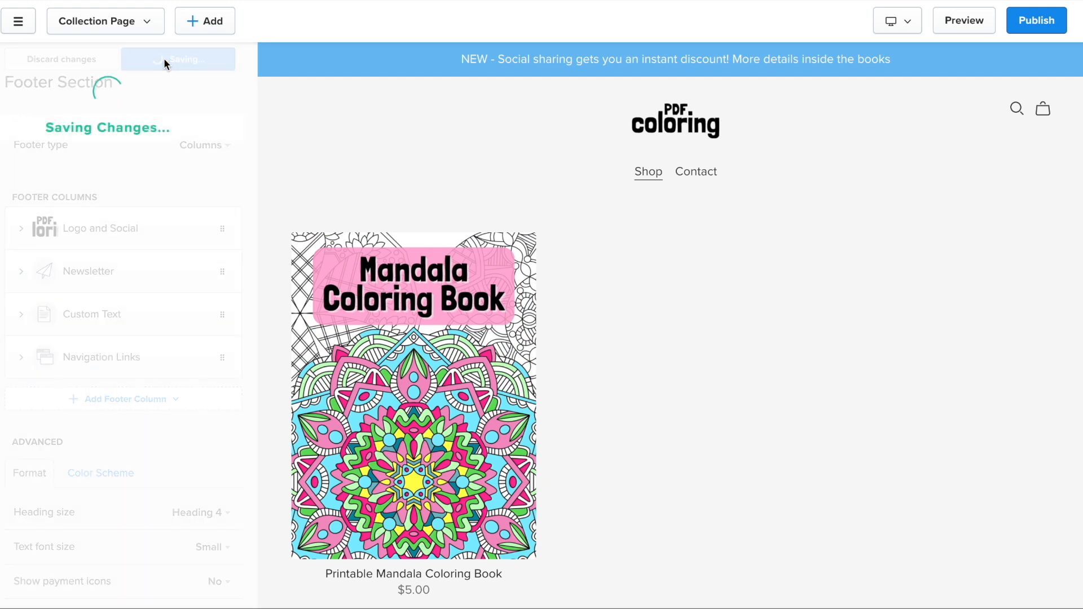
{"action": "left_click", "coordinate": [12, 55]}
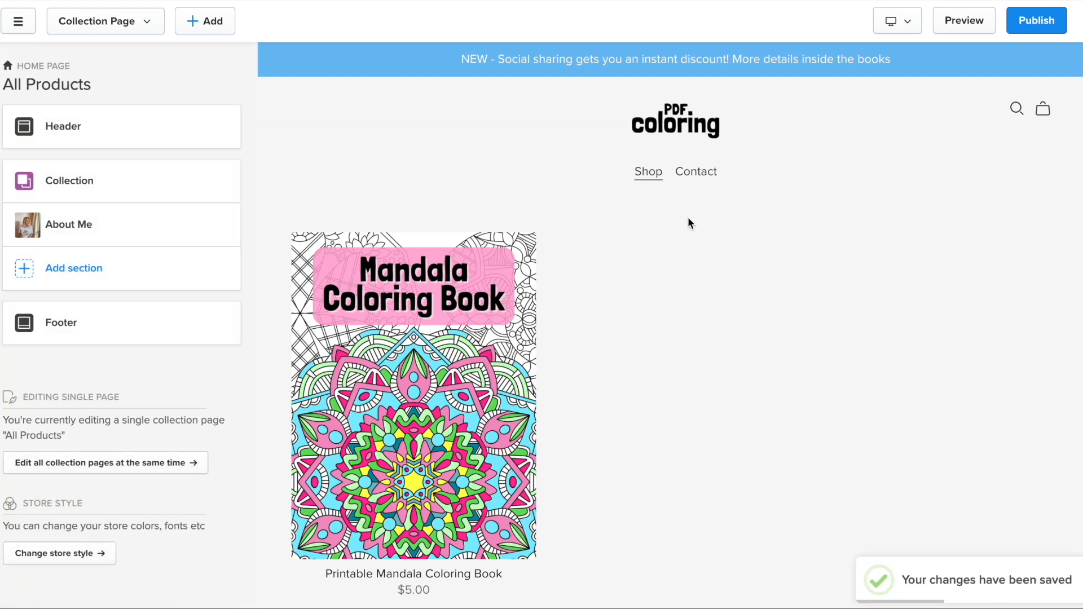
Switch to the Contact page and examine its layout and the settings of the Get In Touch section.
{"action": "left_click", "coordinate": [90, 22]}
{"action": "left_click", "coordinate": [100, 171]}
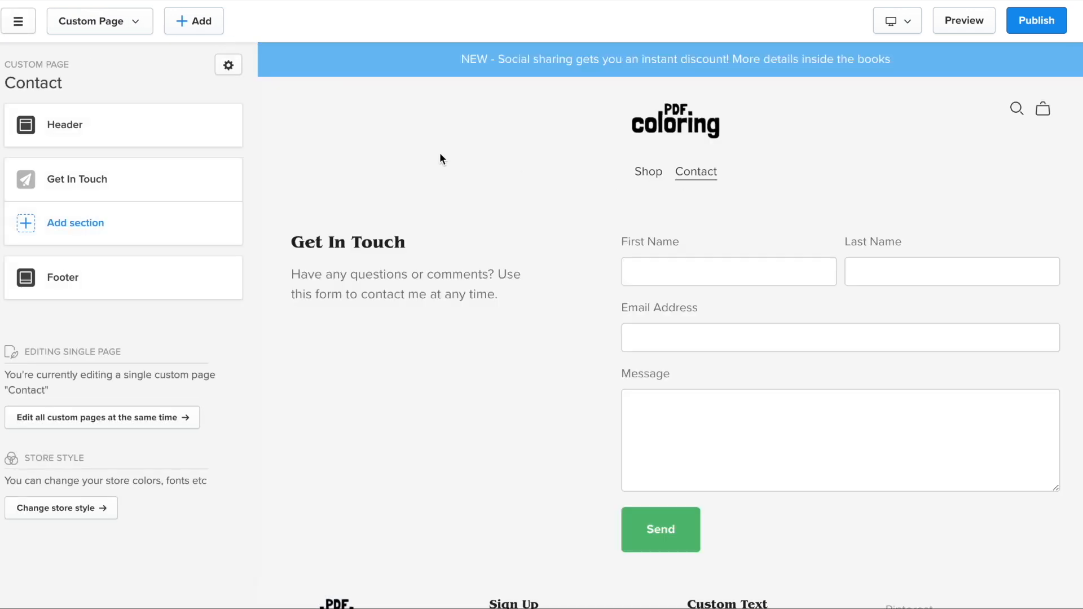
{"action": "scroll", "coordinate": [455, 181], "scroll_direction": "down", "scroll_amount": 1}
{"action": "scroll", "coordinate": [455, 180], "scroll_direction": "up", "scroll_amount": 2}
{"action": "scroll", "coordinate": [760, 160], "scroll_direction": "down", "scroll_amount": 3}
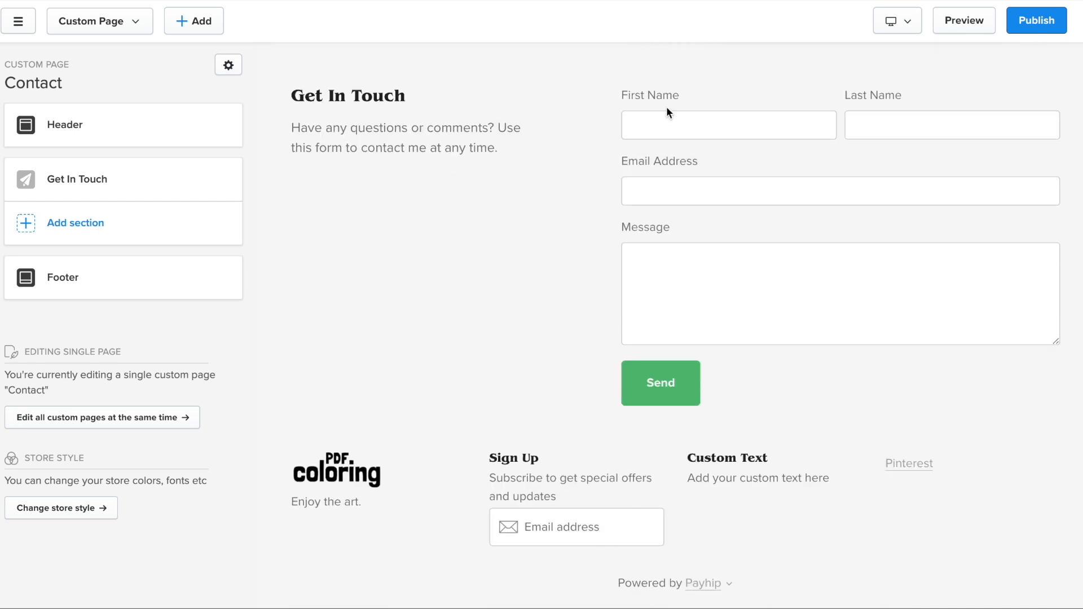
{"action": "left_click", "coordinate": [83, 179]}
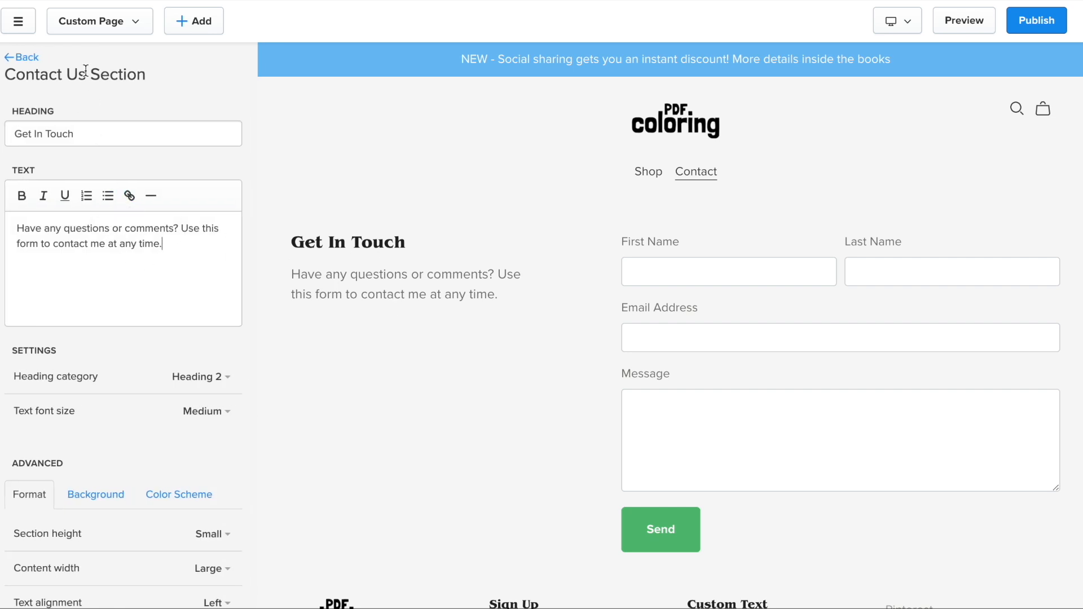
{"action": "left_click", "coordinate": [18, 57]}
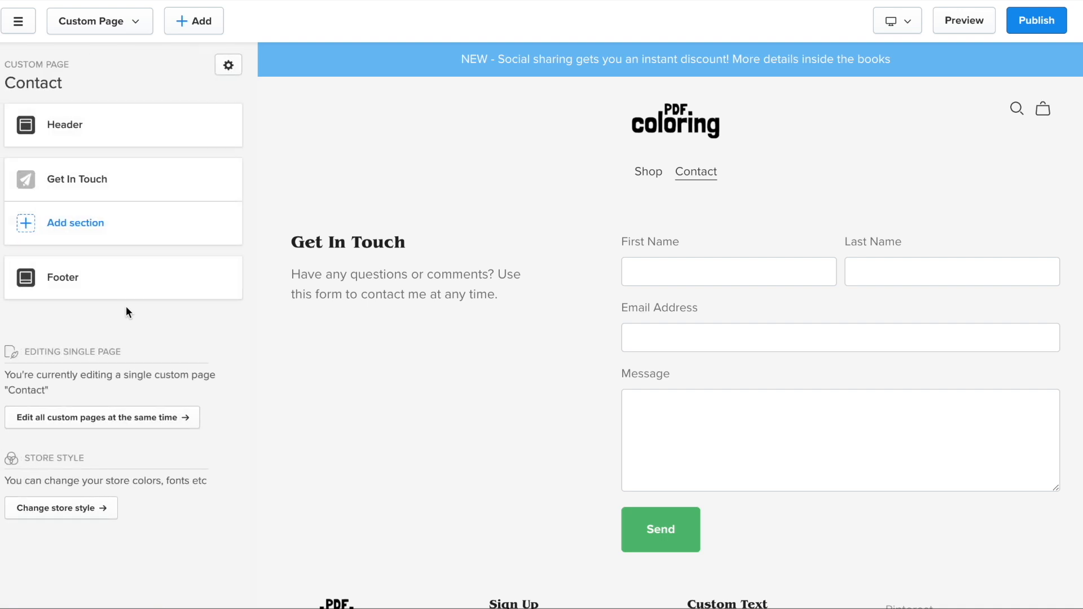
Add a Gallery section with the third, strips-style layout to the Contact page, save it and return to the section list.
{"action": "left_click", "coordinate": [106, 219]}
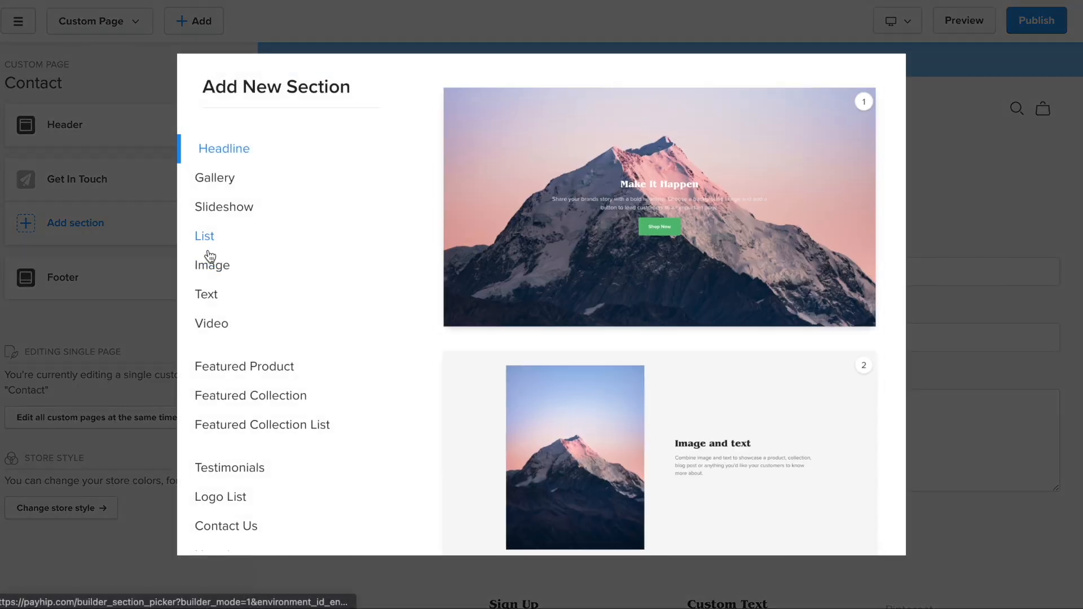
{"action": "left_click", "coordinate": [211, 263]}
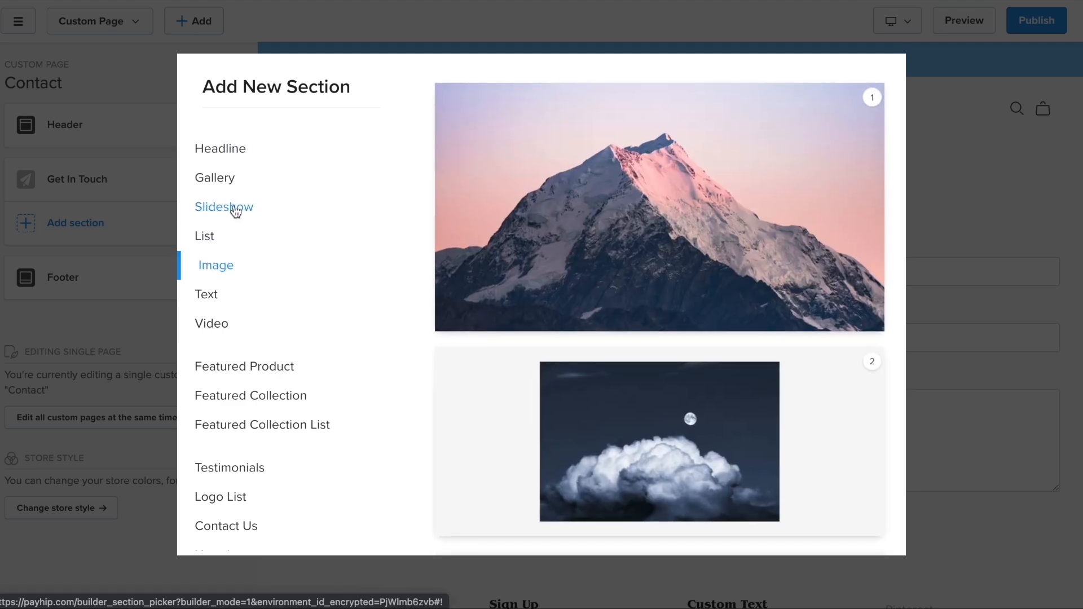
{"action": "left_click", "coordinate": [235, 210]}
{"action": "left_click", "coordinate": [219, 179]}
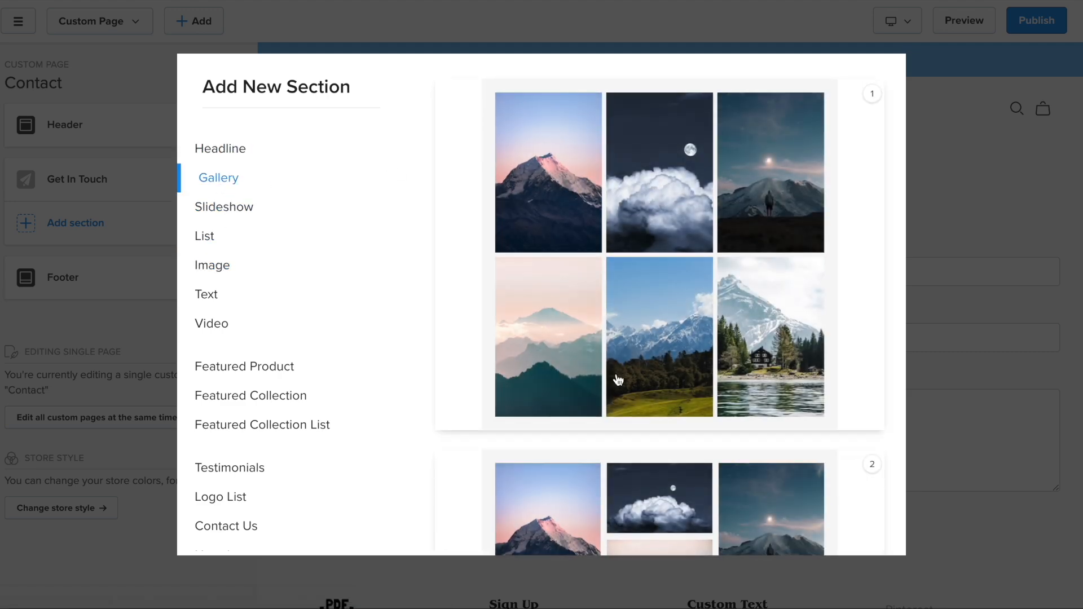
{"action": "scroll", "coordinate": [617, 380], "scroll_direction": "down", "scroll_amount": 6}
{"action": "scroll", "coordinate": [725, 375], "scroll_direction": "down", "scroll_amount": 1}
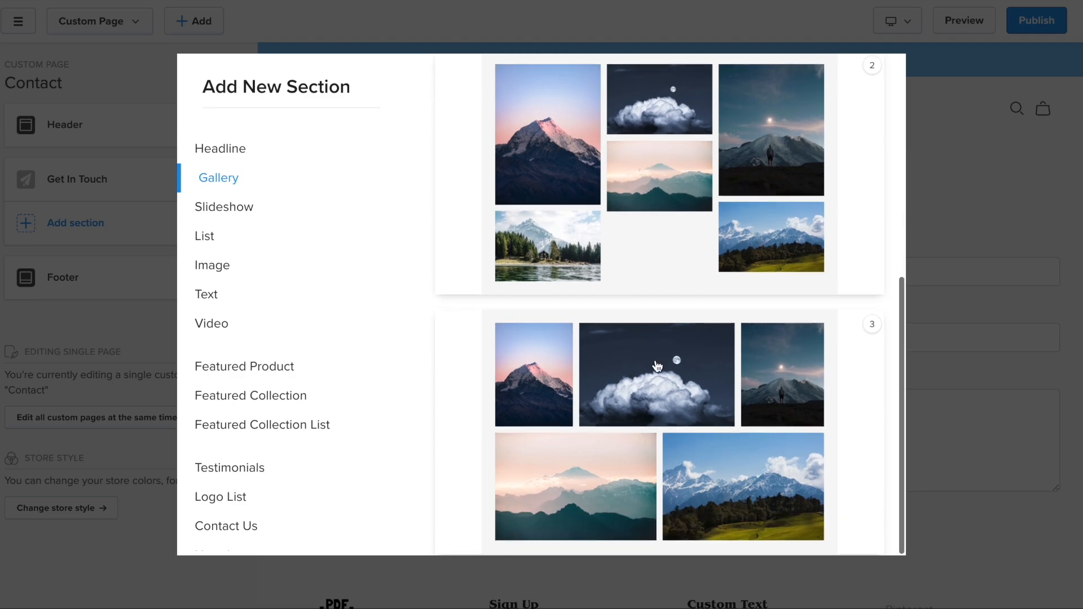
{"action": "left_click", "coordinate": [657, 366]}
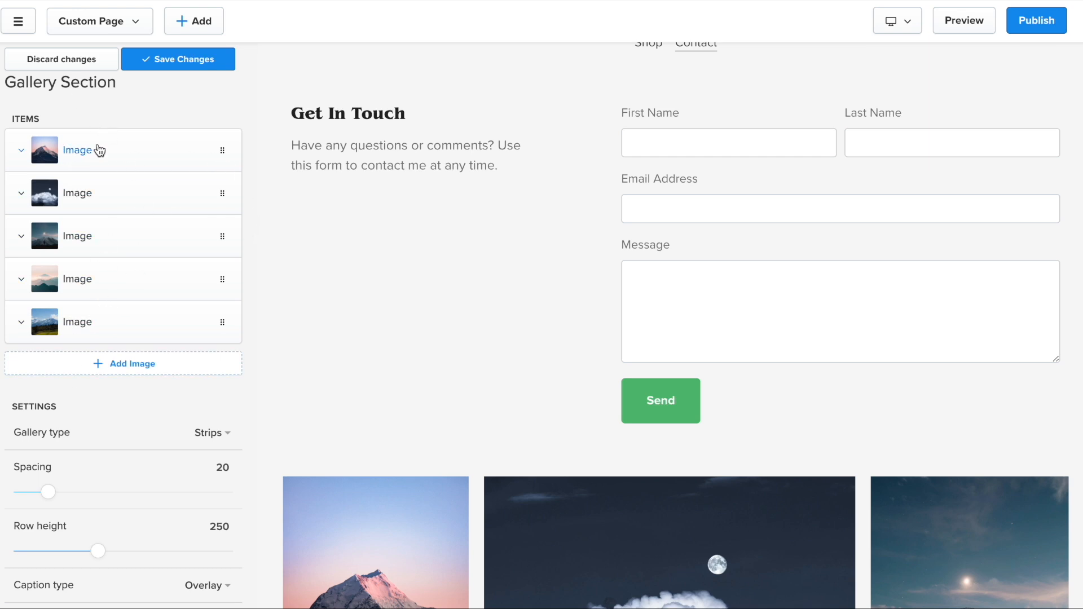
{"action": "left_click", "coordinate": [157, 64]}
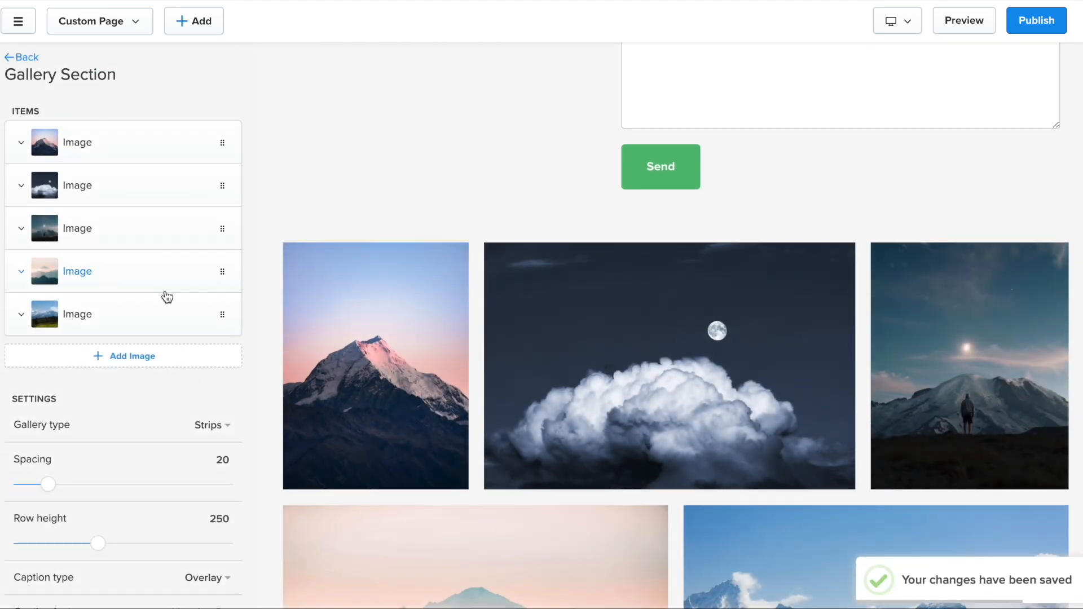
{"action": "left_click", "coordinate": [21, 58]}
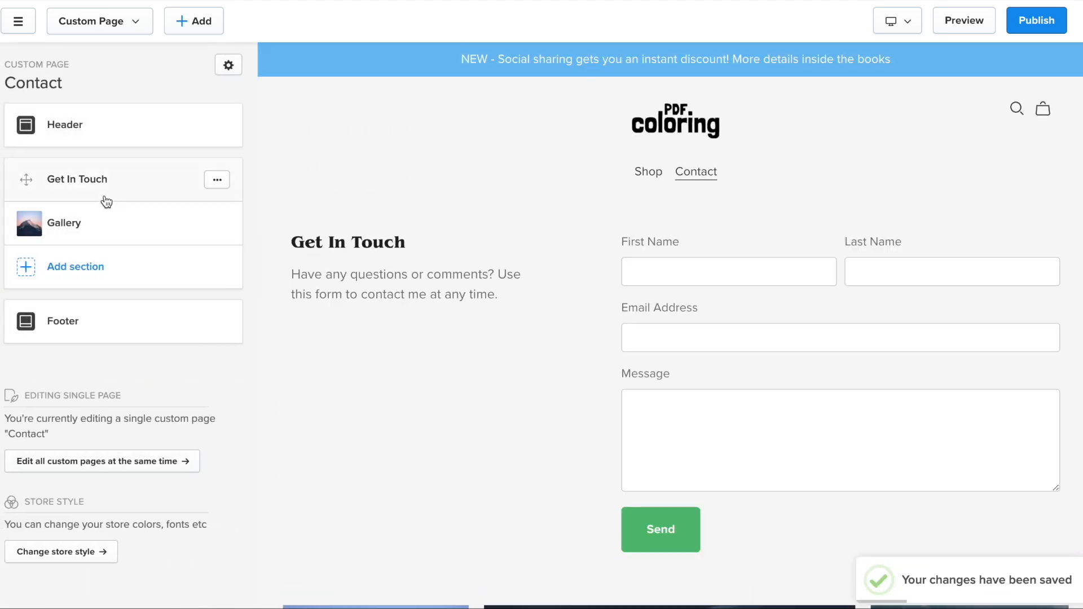
Move the Get In Touch section below the Gallery on the Contact page and check the new order in the preview.
{"action": "left_click_drag", "start_coordinate": [22, 179], "coordinate": [21, 225]}
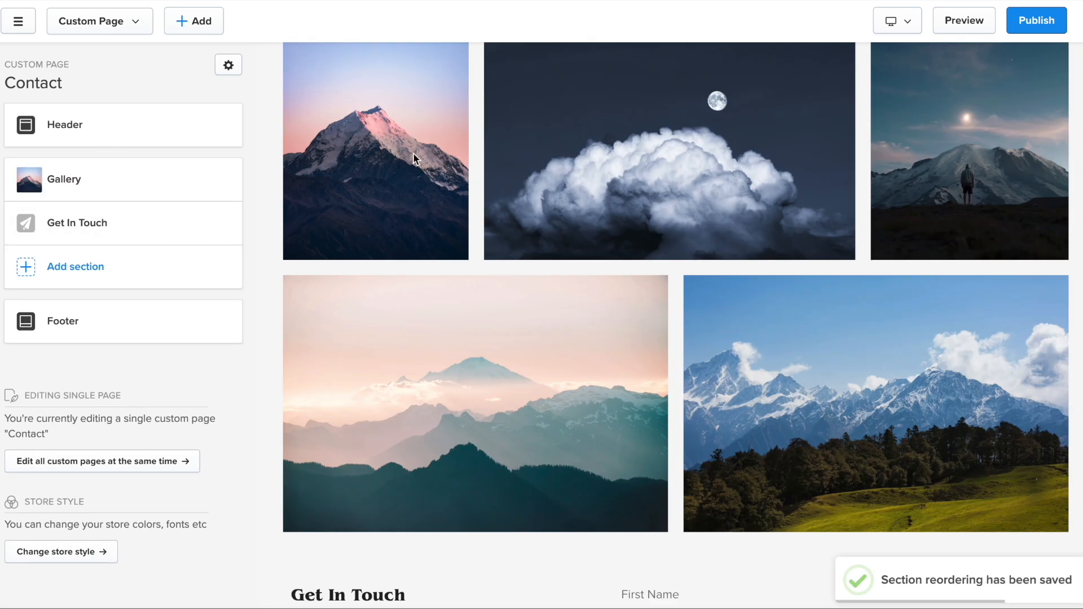
{"action": "scroll", "coordinate": [413, 154], "scroll_direction": "down", "scroll_amount": 5}
{"action": "scroll", "coordinate": [496, 461], "scroll_direction": "up", "scroll_amount": 8}
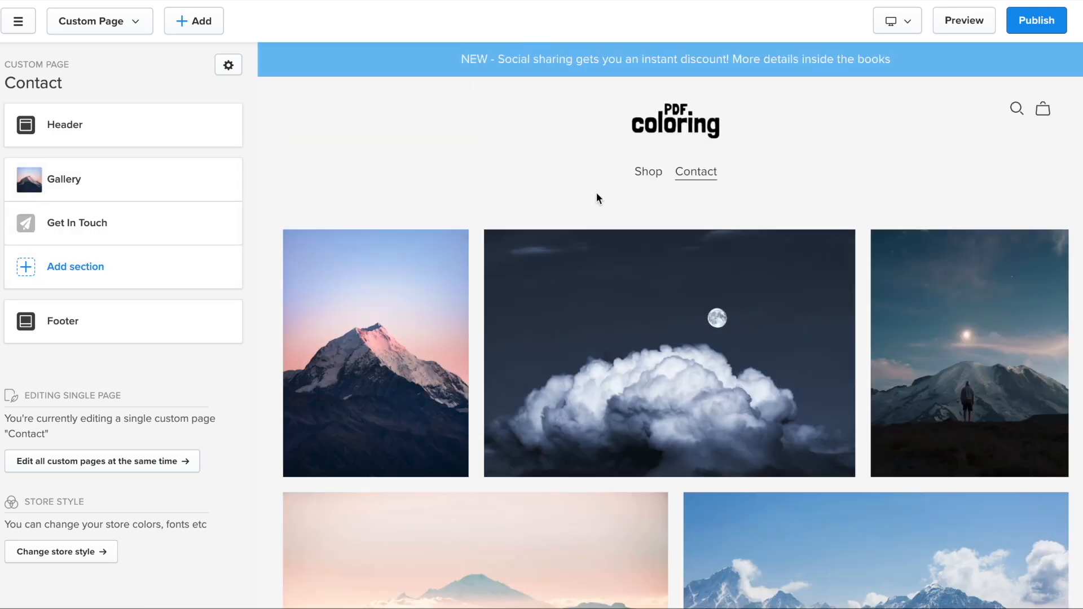
{"action": "scroll", "coordinate": [597, 199], "scroll_direction": "down", "scroll_amount": 6}
{"action": "scroll", "coordinate": [590, 401], "scroll_direction": "up", "scroll_amount": 6}
{"action": "scroll", "coordinate": [340, 280], "scroll_direction": "down", "scroll_amount": 10}
{"action": "scroll", "coordinate": [340, 276], "scroll_direction": "up", "scroll_amount": 10}
Publish the store changes and review the Shop and Contact pages of the live store.
{"action": "left_click", "coordinate": [1034, 19]}
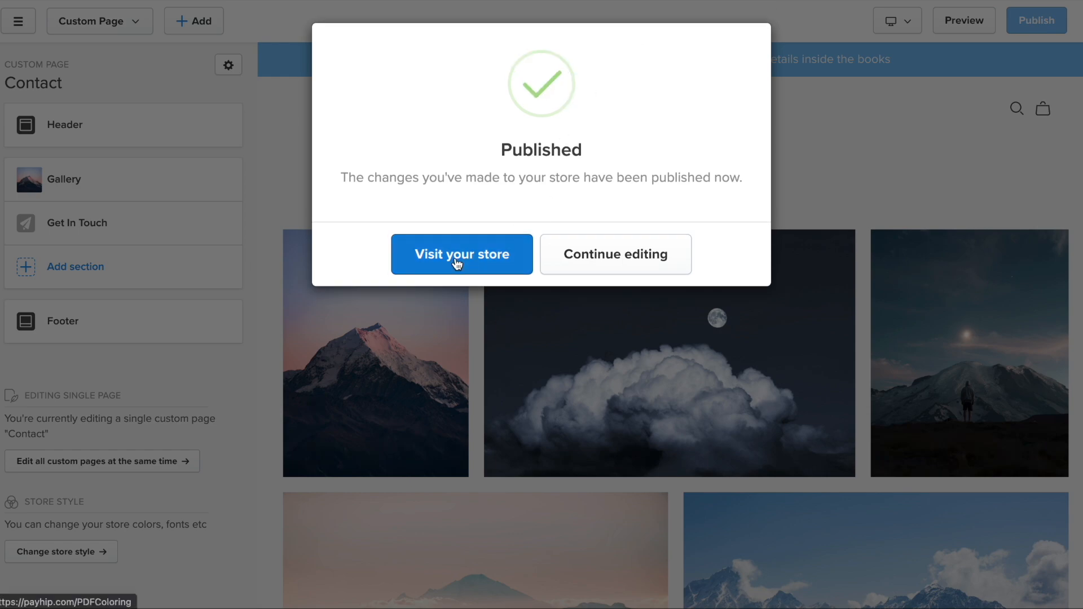
{"action": "left_click", "coordinate": [457, 264]}
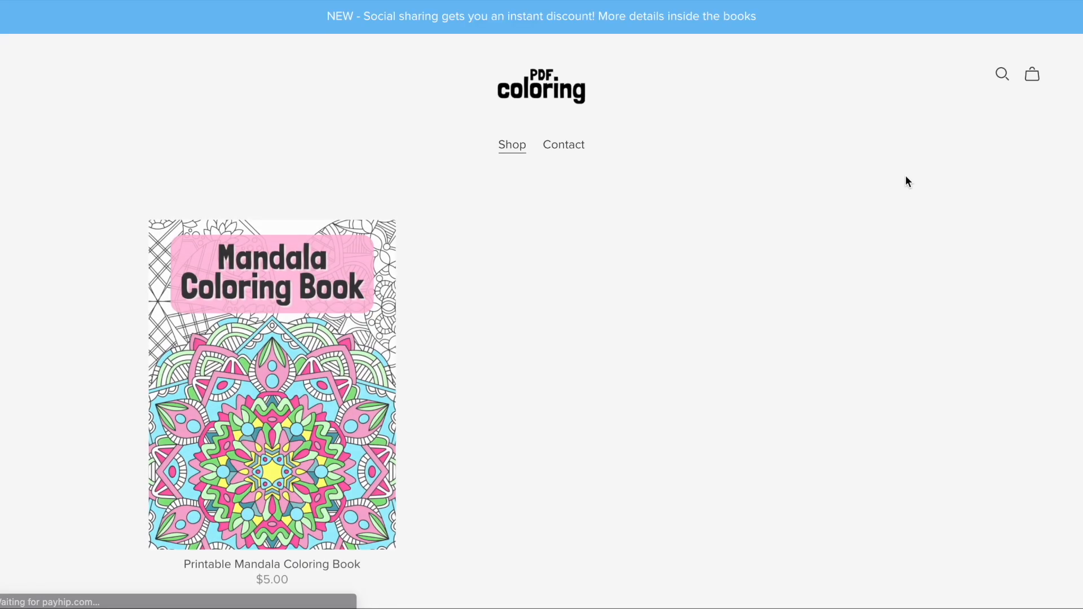
{"action": "scroll", "coordinate": [333, 231], "scroll_direction": "down", "scroll_amount": 9}
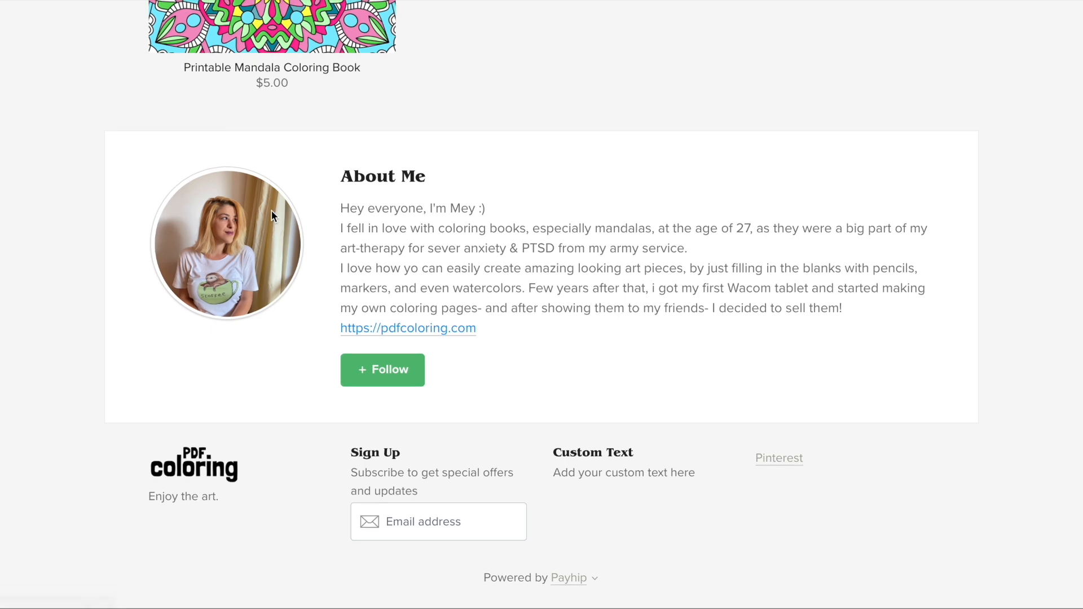
{"action": "scroll", "coordinate": [272, 211], "scroll_direction": "up", "scroll_amount": 8}
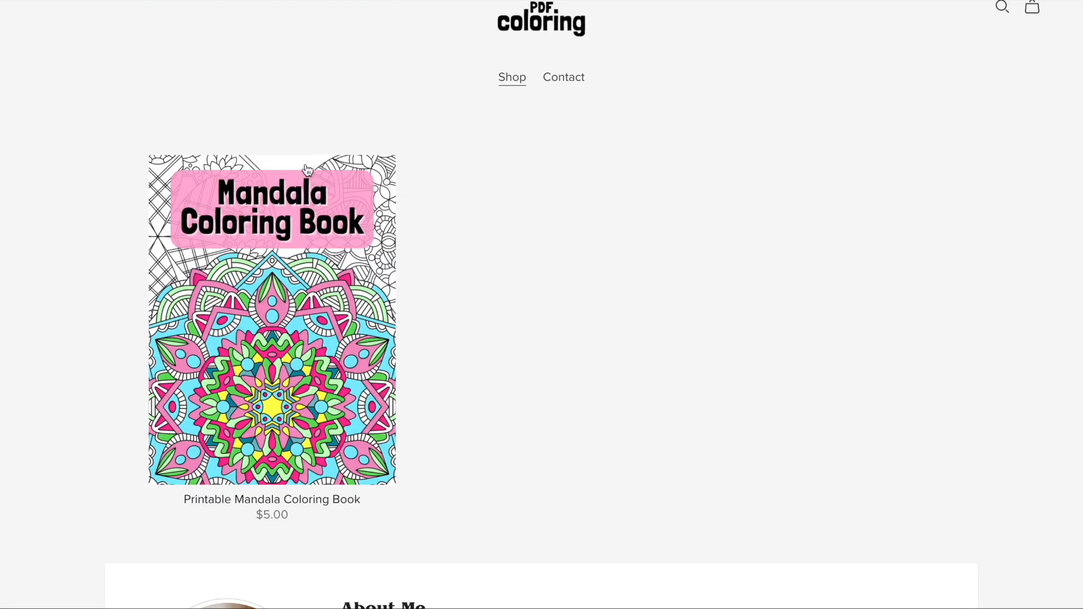
{"action": "scroll", "coordinate": [509, 276], "scroll_direction": "down", "scroll_amount": 7}
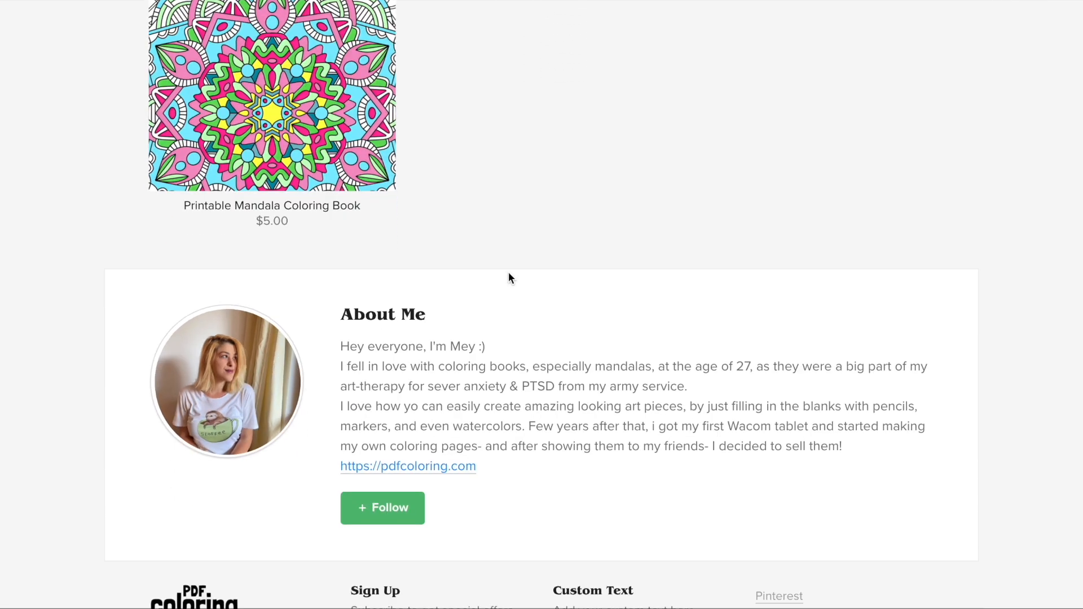
{"action": "scroll", "coordinate": [509, 276], "scroll_direction": "down", "scroll_amount": 1}
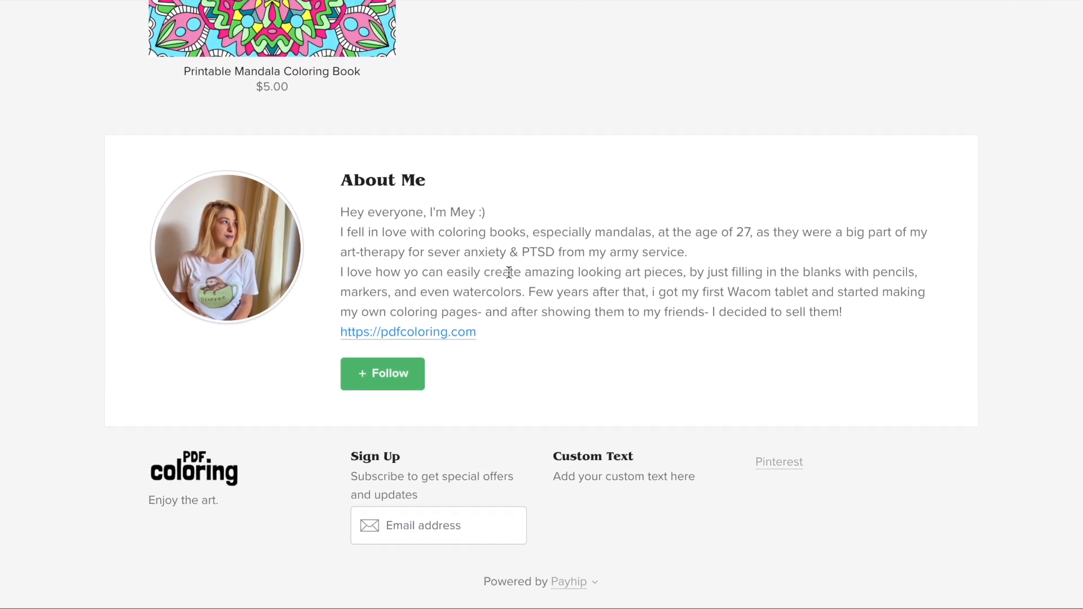
{"action": "scroll", "coordinate": [568, 152], "scroll_direction": "up", "scroll_amount": 10}
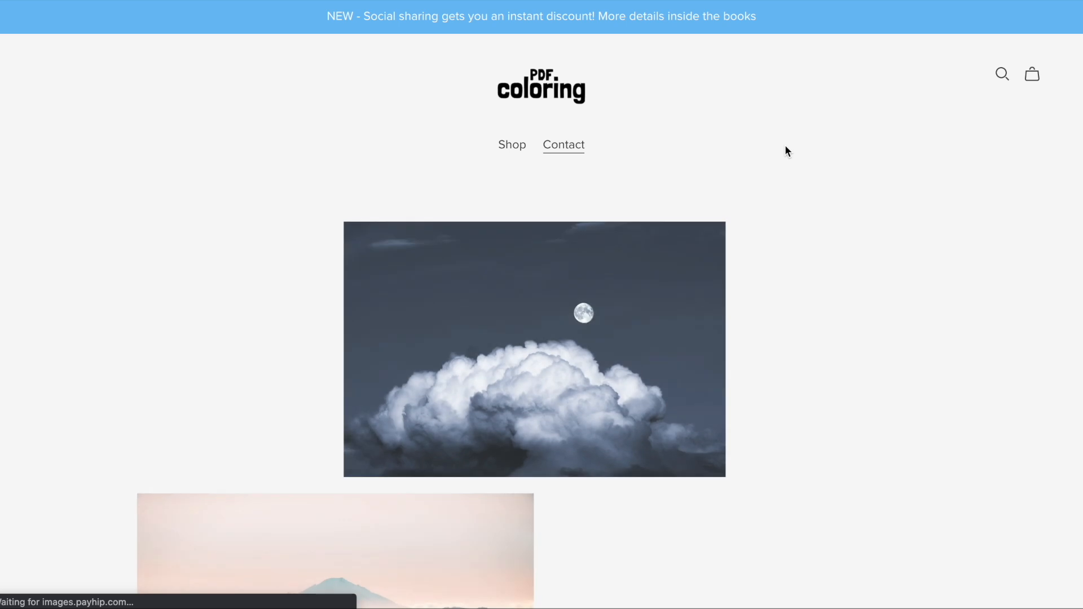
{"action": "scroll", "coordinate": [787, 151], "scroll_direction": "down", "scroll_amount": 7}
{"action": "scroll", "coordinate": [784, 150], "scroll_direction": "up", "scroll_amount": 8}
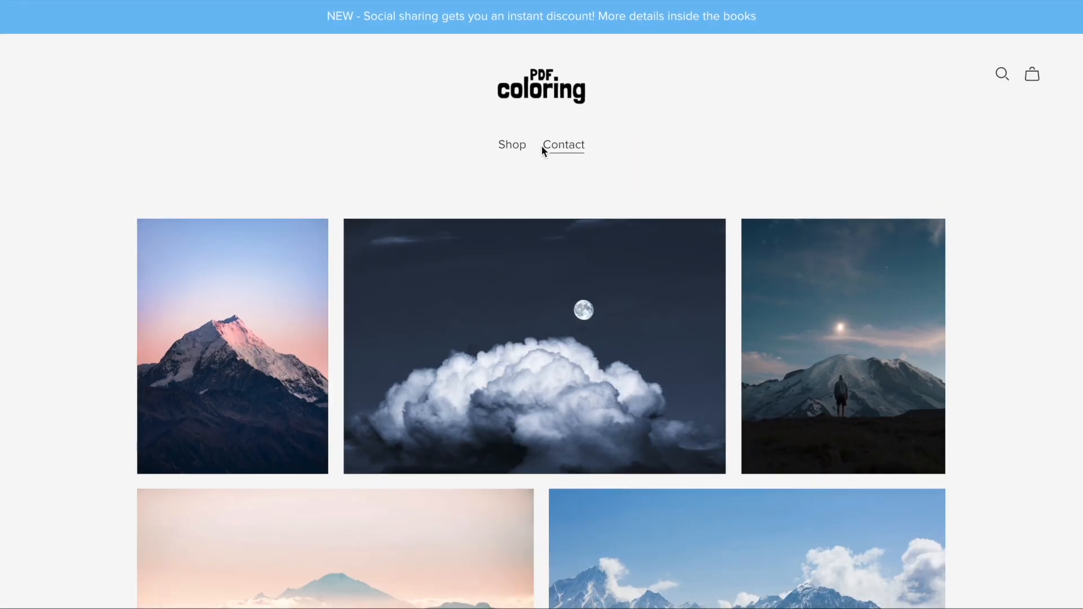
Examine the Printable Mandala Coloring Book's live product page, including its preview images, description and sharing options.
{"action": "scroll", "coordinate": [258, 310], "scroll_direction": "down", "scroll_amount": 3}
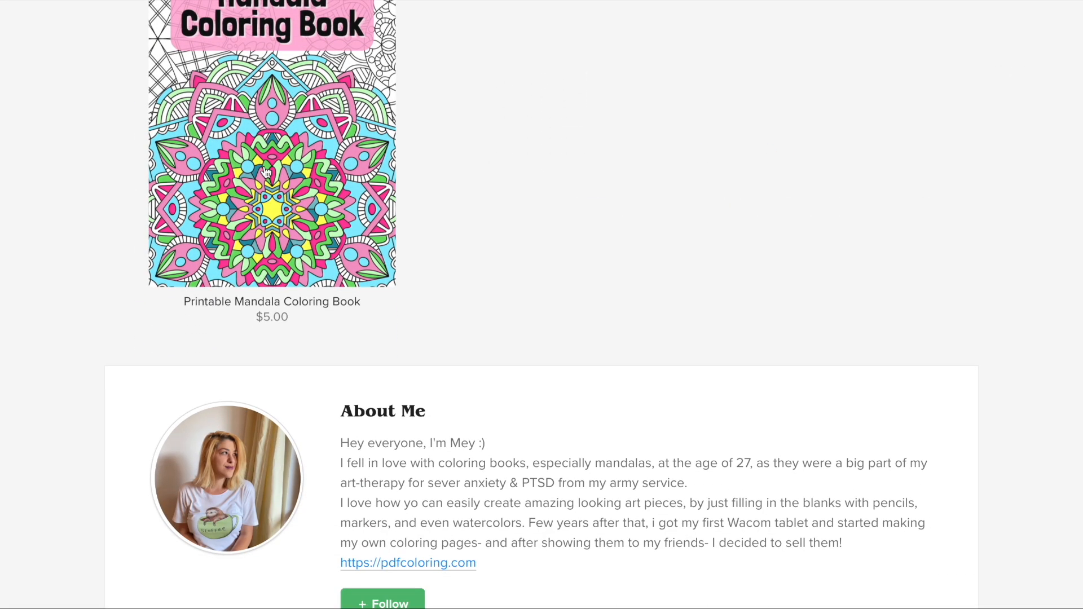
{"action": "scroll", "coordinate": [620, 219], "scroll_direction": "down", "scroll_amount": 5}
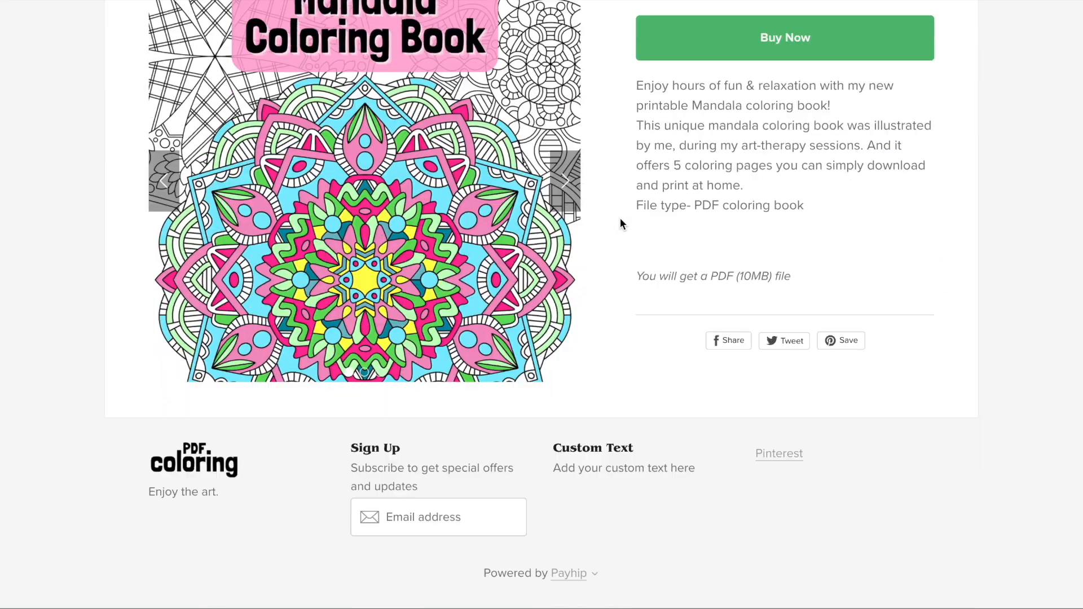
{"action": "scroll", "coordinate": [574, 327], "scroll_direction": "up", "scroll_amount": 2}
{"action": "left_click", "coordinate": [566, 285]}
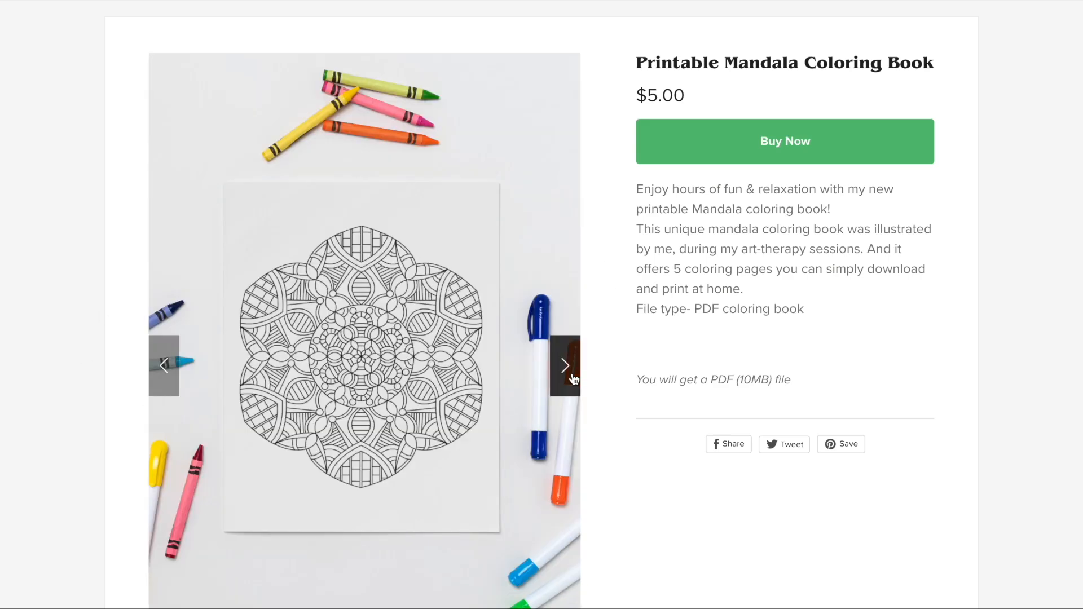
{"action": "left_click", "coordinate": [564, 367]}
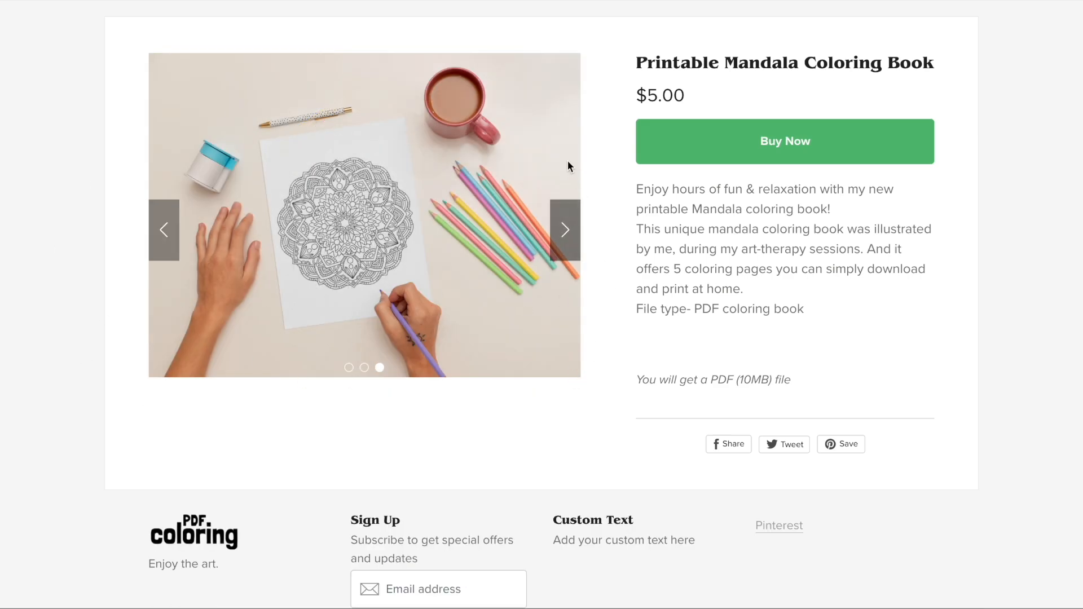
{"action": "left_click", "coordinate": [165, 234]}
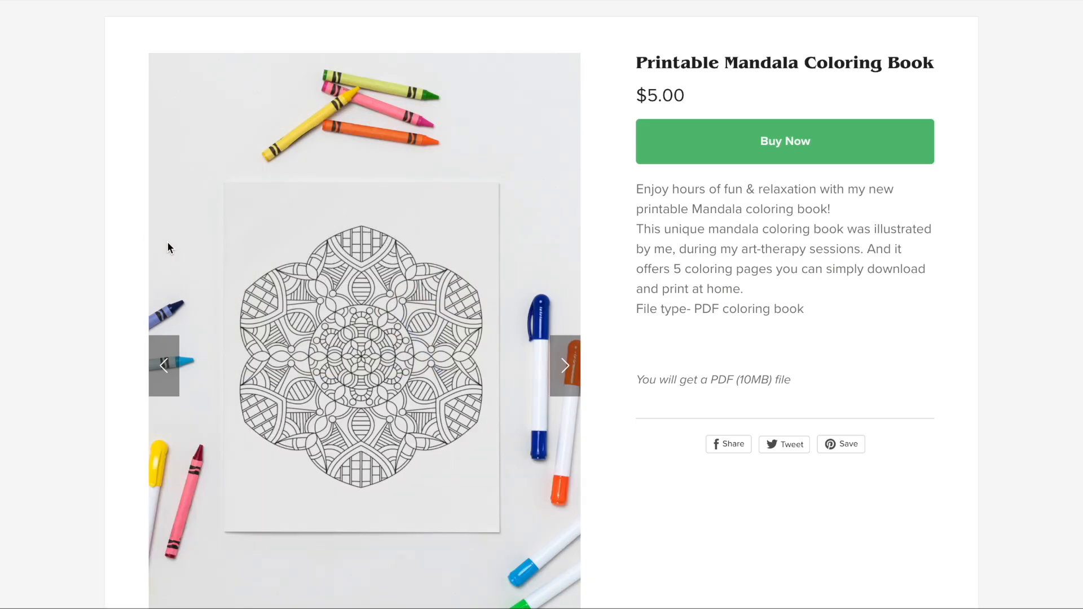
{"action": "left_click", "coordinate": [172, 374]}
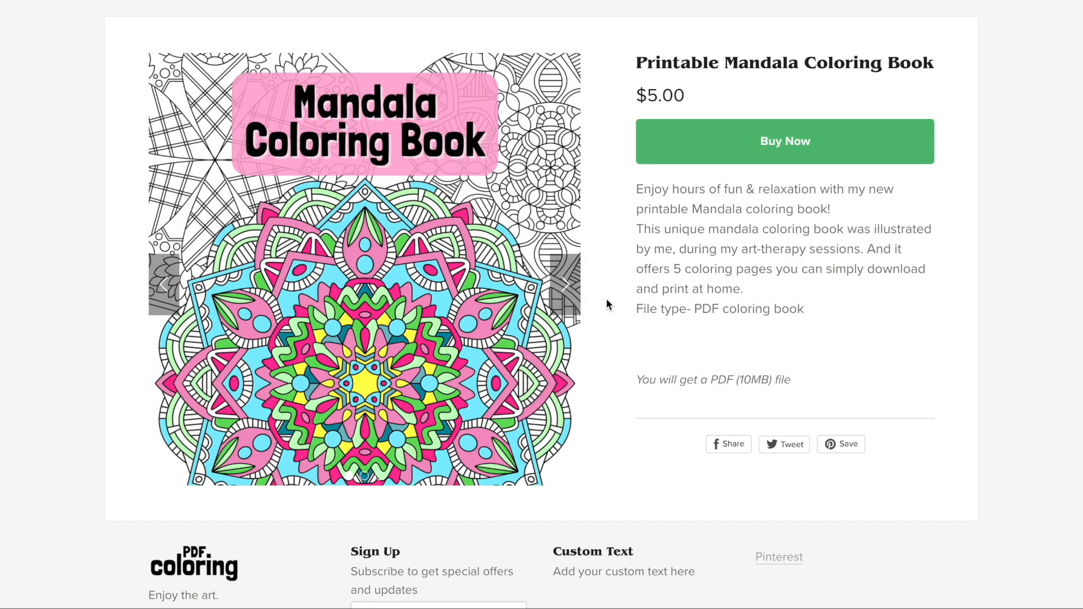
{"action": "scroll", "coordinate": [606, 298], "scroll_direction": "down", "scroll_amount": 2}
{"action": "scroll", "coordinate": [605, 299], "scroll_direction": "up", "scroll_amount": 5}
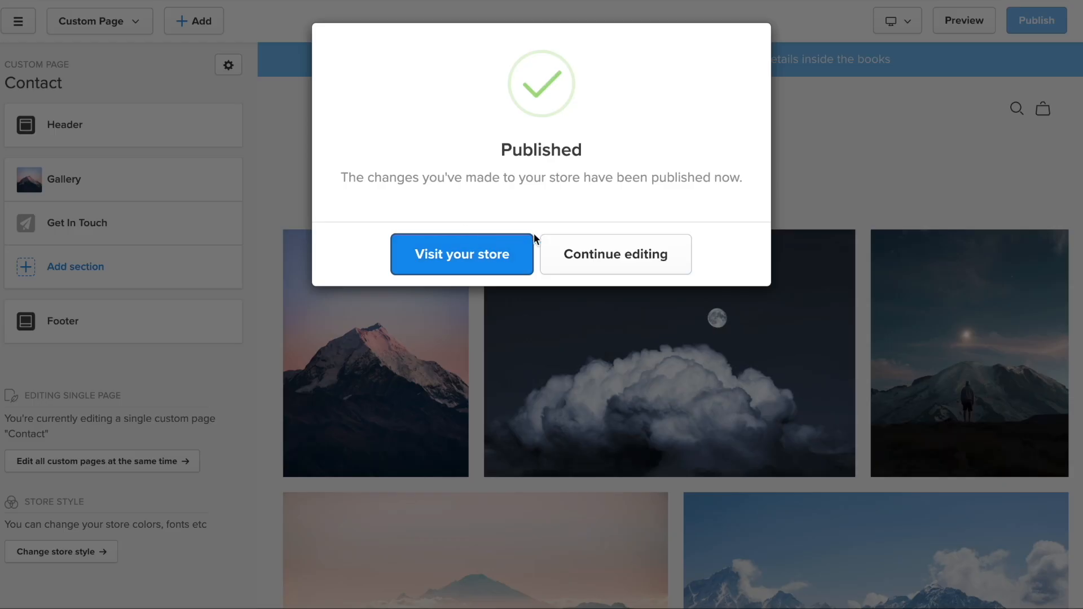
Exit the store builder and open the Marketing page.
{"action": "left_click", "coordinate": [602, 251]}
{"action": "left_click", "coordinate": [18, 21]}
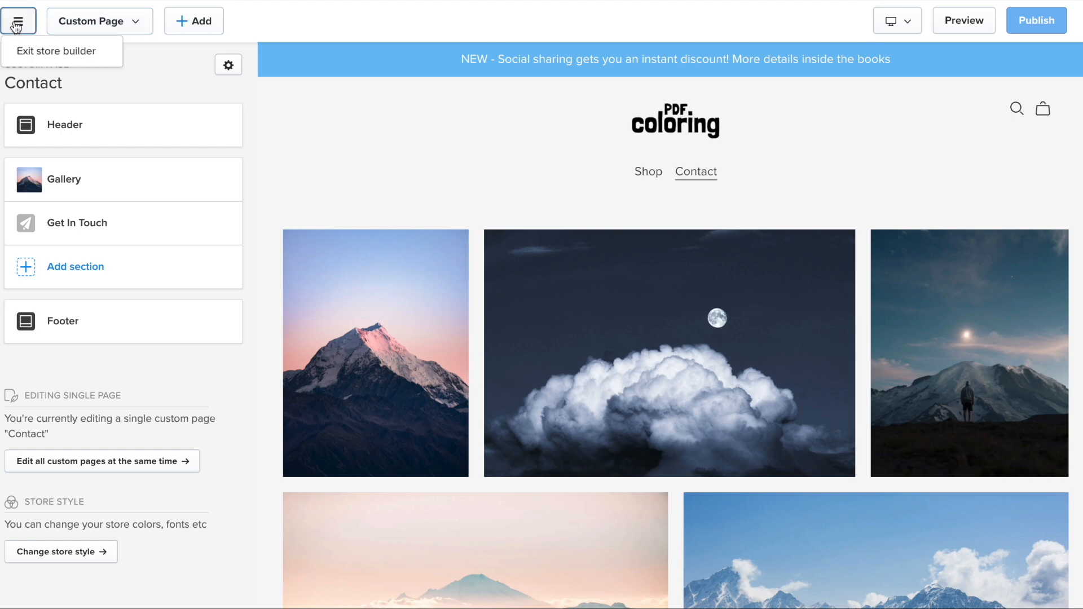
{"action": "left_click", "coordinate": [26, 48]}
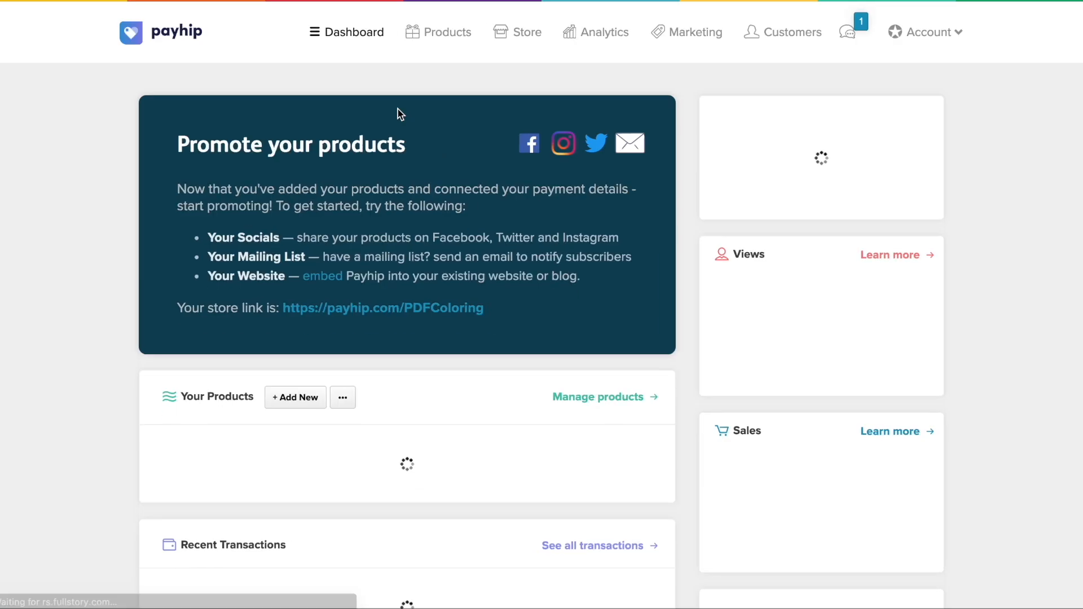
{"action": "left_click", "coordinate": [705, 39]}
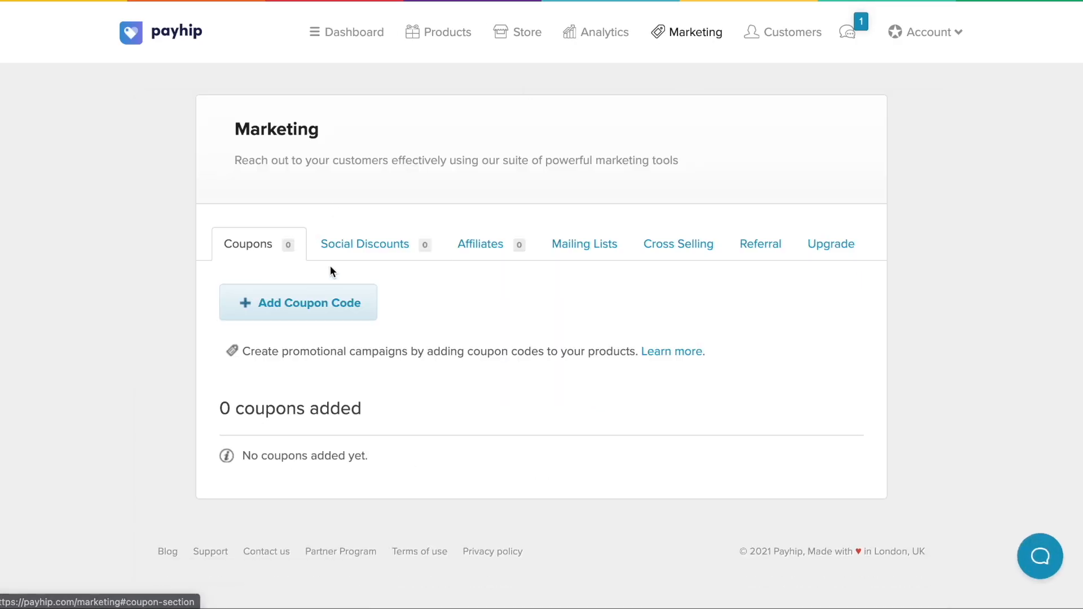
Create a social discount giving buyers 25% off, applied to all products.
{"action": "left_click", "coordinate": [351, 255]}
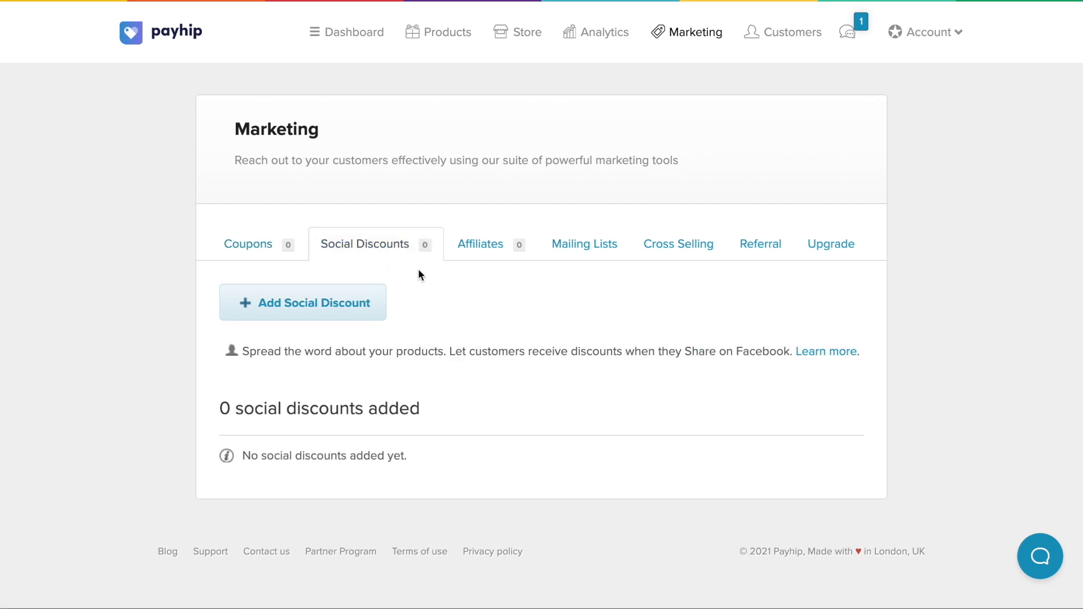
{"action": "left_click", "coordinate": [348, 304]}
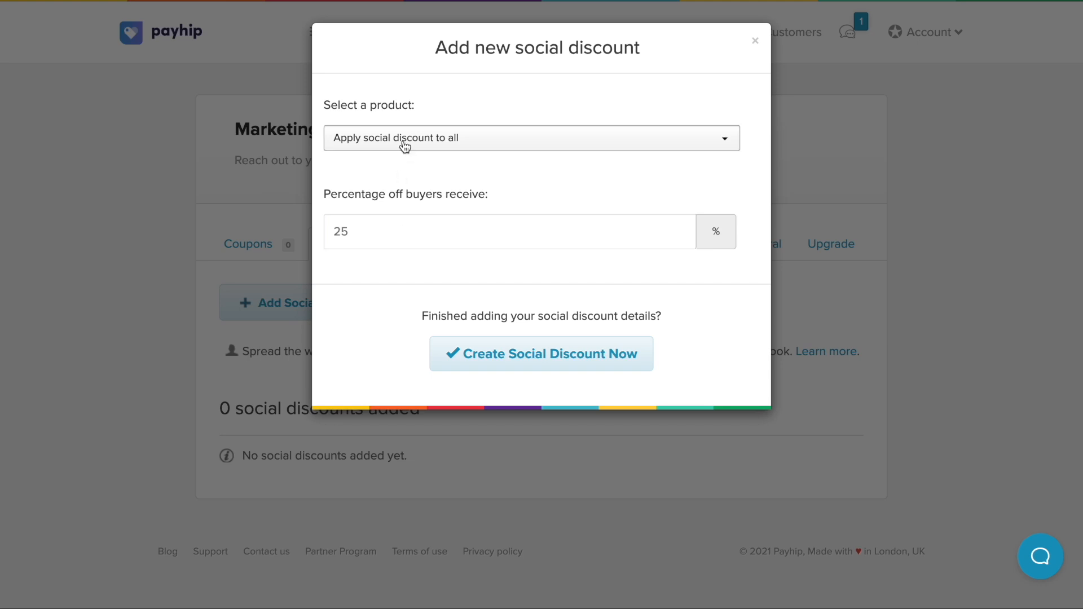
{"action": "left_click", "coordinate": [416, 149]}
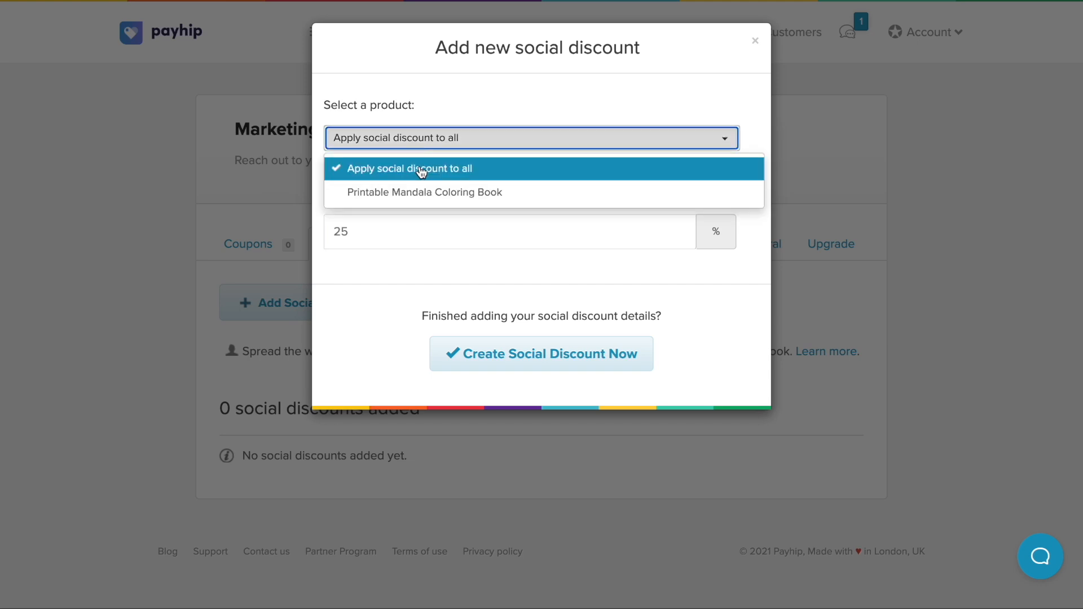
{"action": "left_click", "coordinate": [498, 89]}
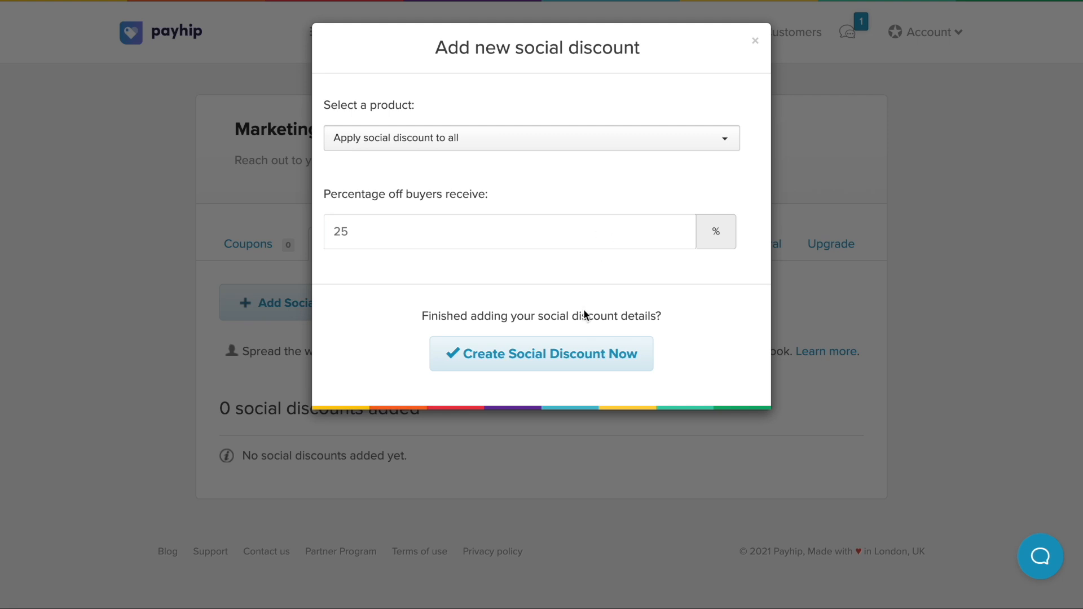
{"action": "left_click", "coordinate": [586, 359]}
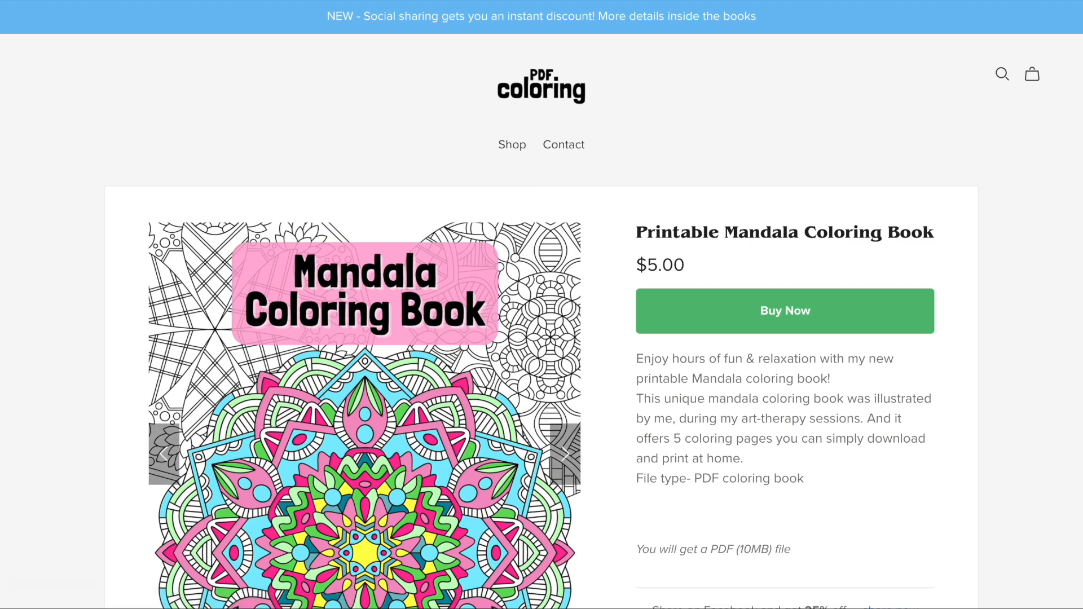
Check how the Facebook sharing discount is offered on the live coloring book product page.
{"action": "scroll", "coordinate": [558, 149], "scroll_direction": "down", "scroll_amount": 5}
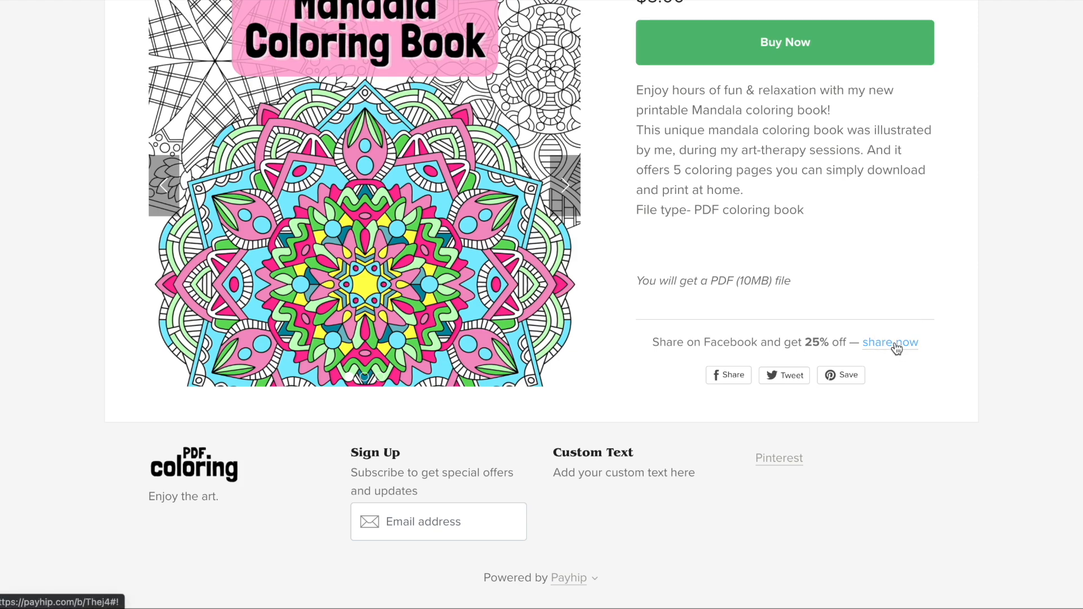
{"action": "scroll", "coordinate": [645, 217], "scroll_direction": "up", "scroll_amount": 5}
{"action": "scroll", "coordinate": [732, 191], "scroll_direction": "down", "scroll_amount": 5}
{"action": "scroll", "coordinate": [732, 190], "scroll_direction": "up", "scroll_amount": 4}
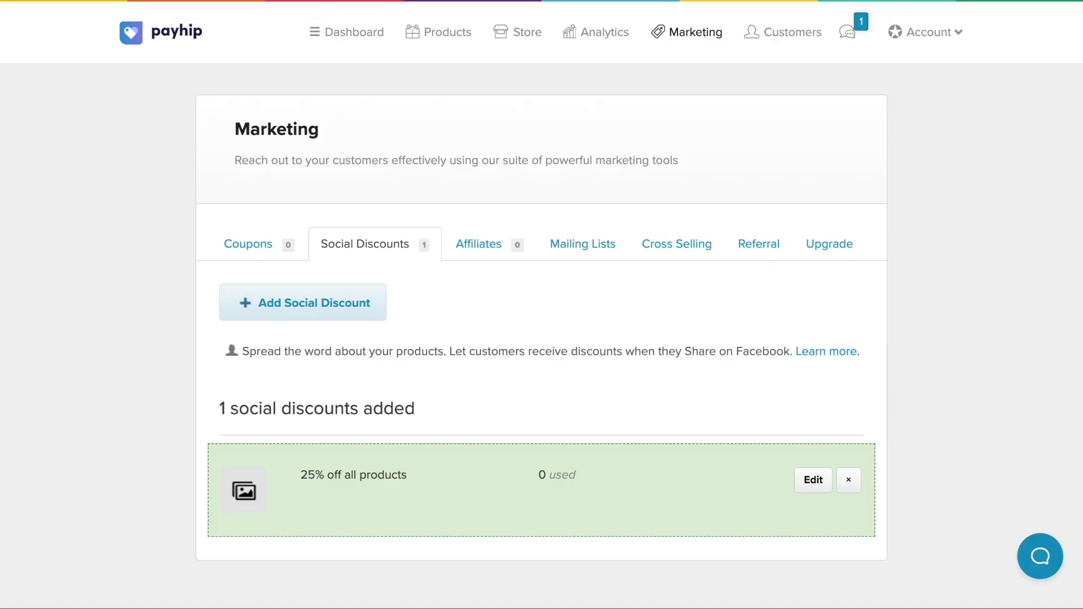
Examine the new coupon code form, including its product scope choices, discount percentage, code and expiry options, and close it without creating a coupon.
{"action": "left_click", "coordinate": [258, 247]}
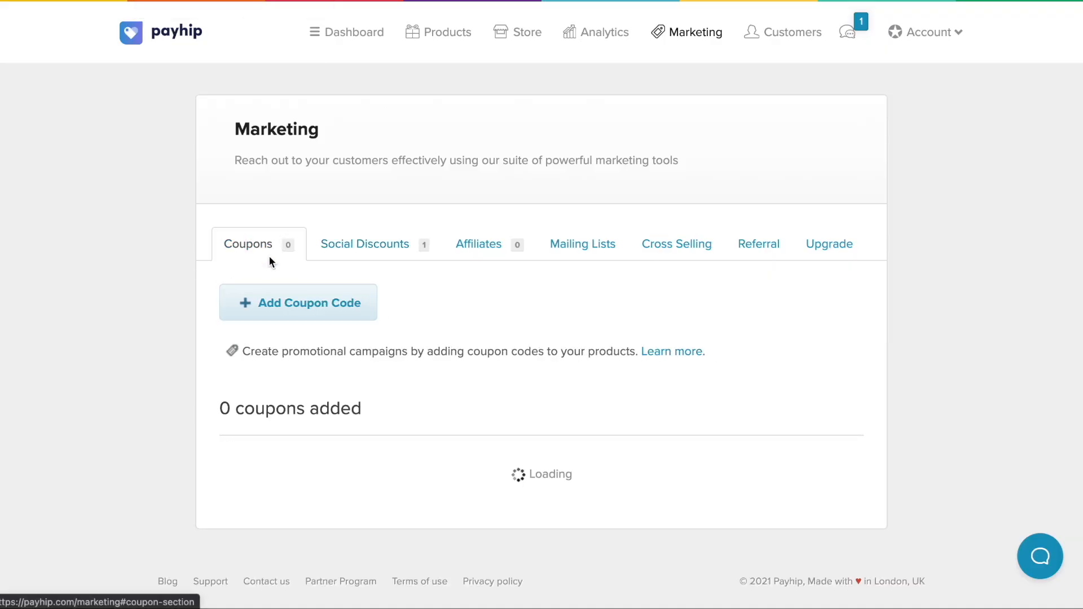
{"action": "left_click", "coordinate": [295, 291]}
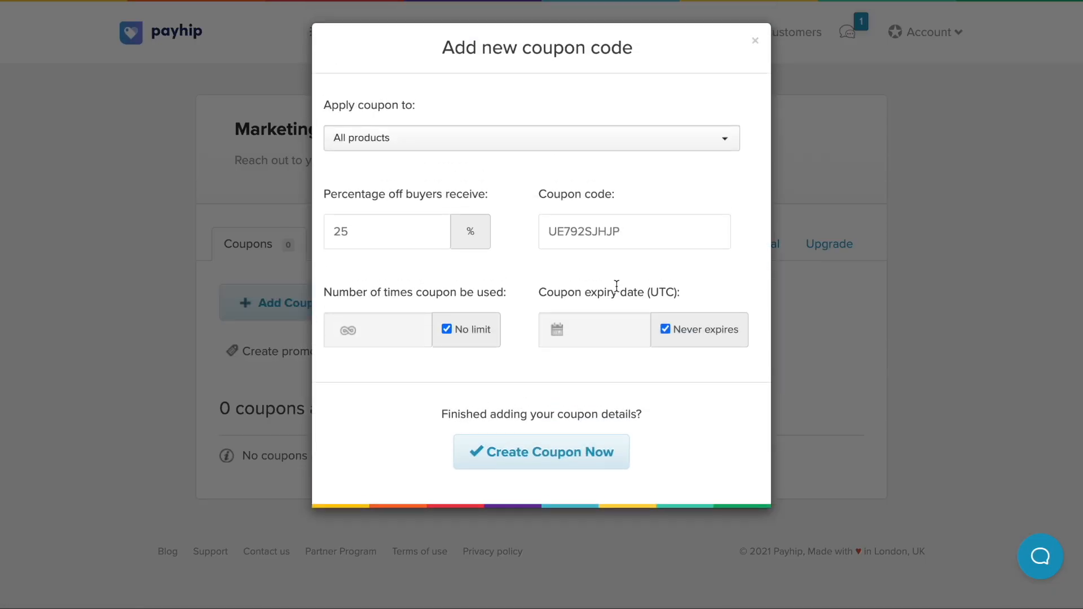
{"action": "left_click", "coordinate": [391, 235]}
{"action": "left_click", "coordinate": [592, 228]}
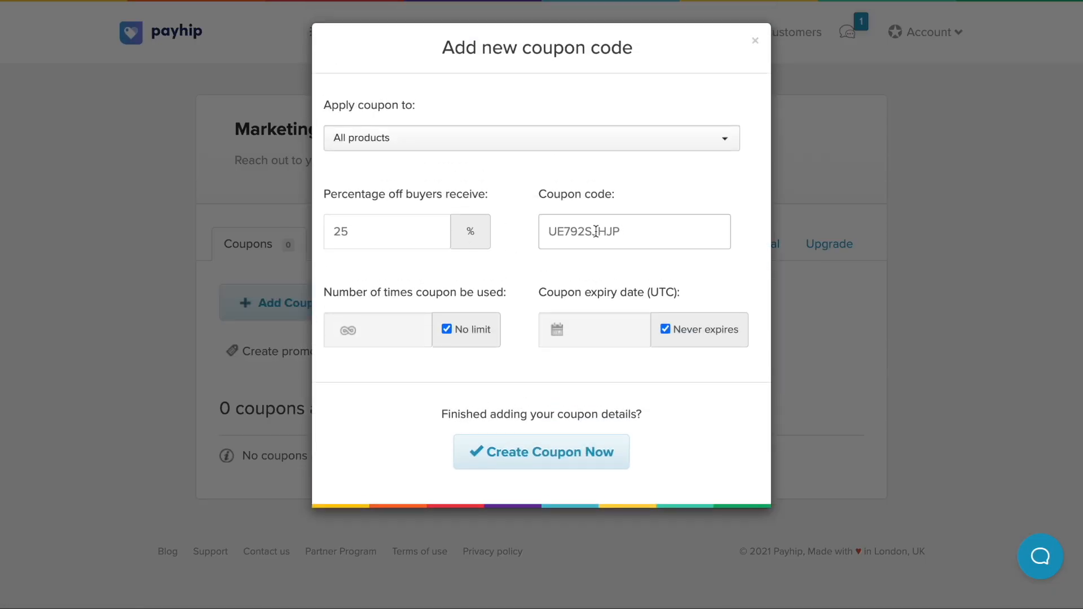
{"action": "double_click", "coordinate": [595, 231]}
{"action": "left_click", "coordinate": [524, 140]}
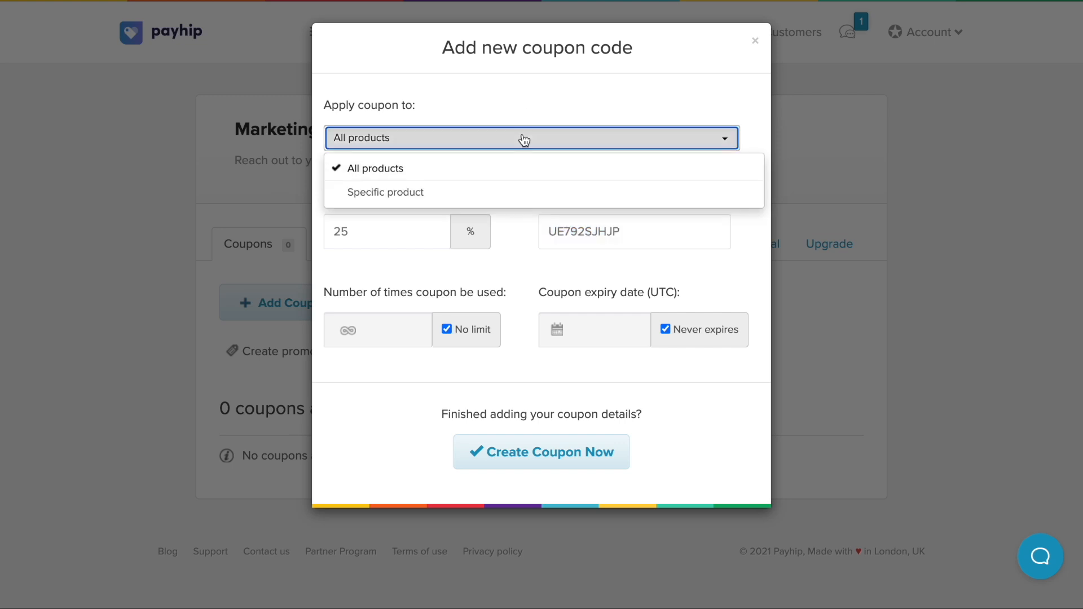
{"action": "left_click", "coordinate": [474, 100]}
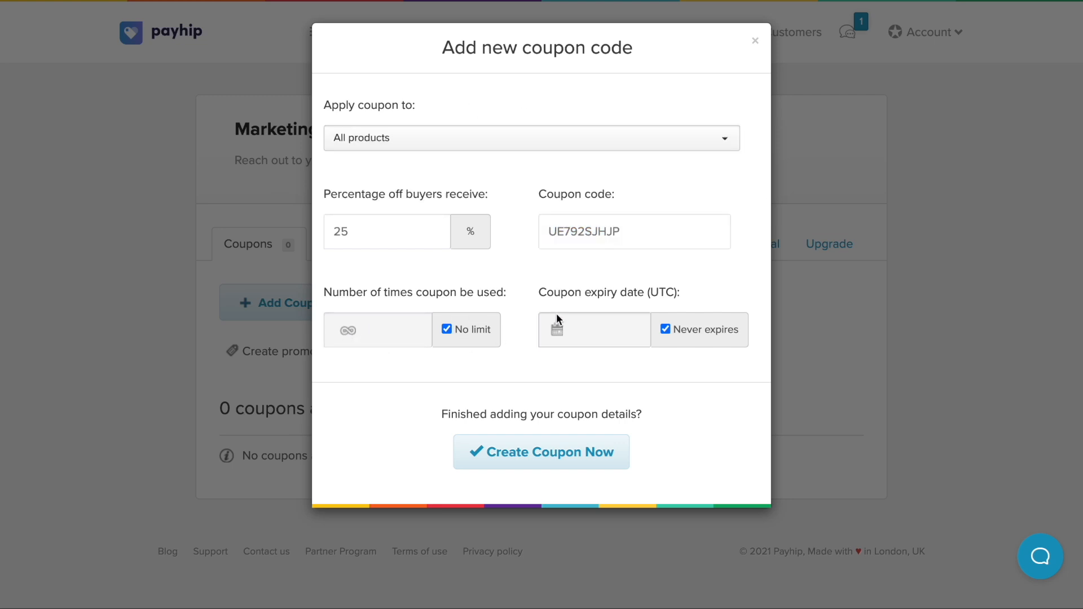
{"action": "left_click", "coordinate": [753, 42]}
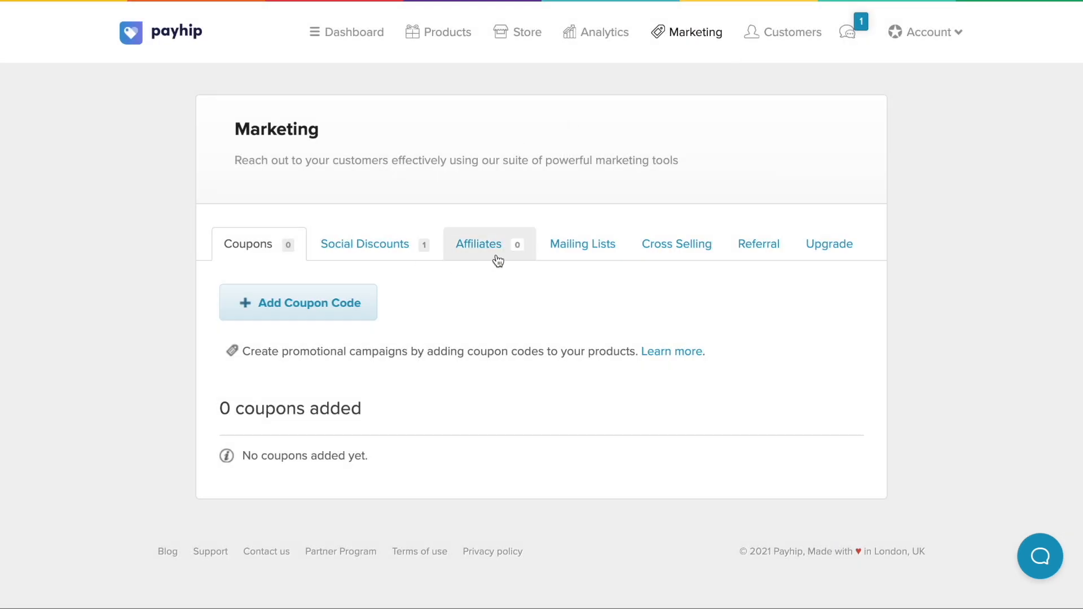
Review the Affiliates section and the email service providers offered for mailing lists, and close the mailing list setup without saving.
{"action": "left_click", "coordinate": [481, 254]}
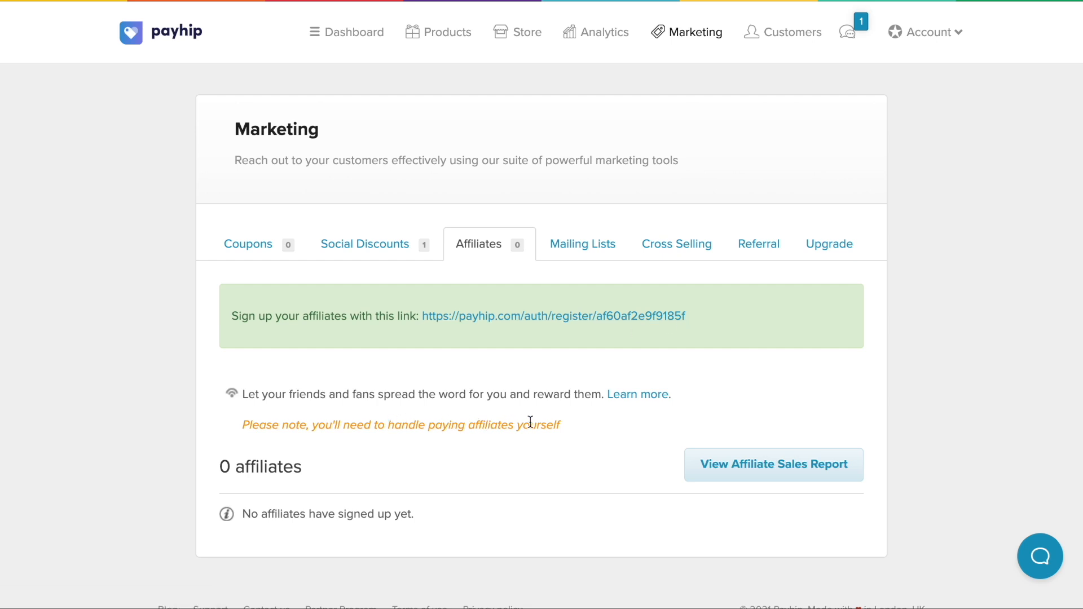
{"action": "left_click", "coordinate": [581, 241]}
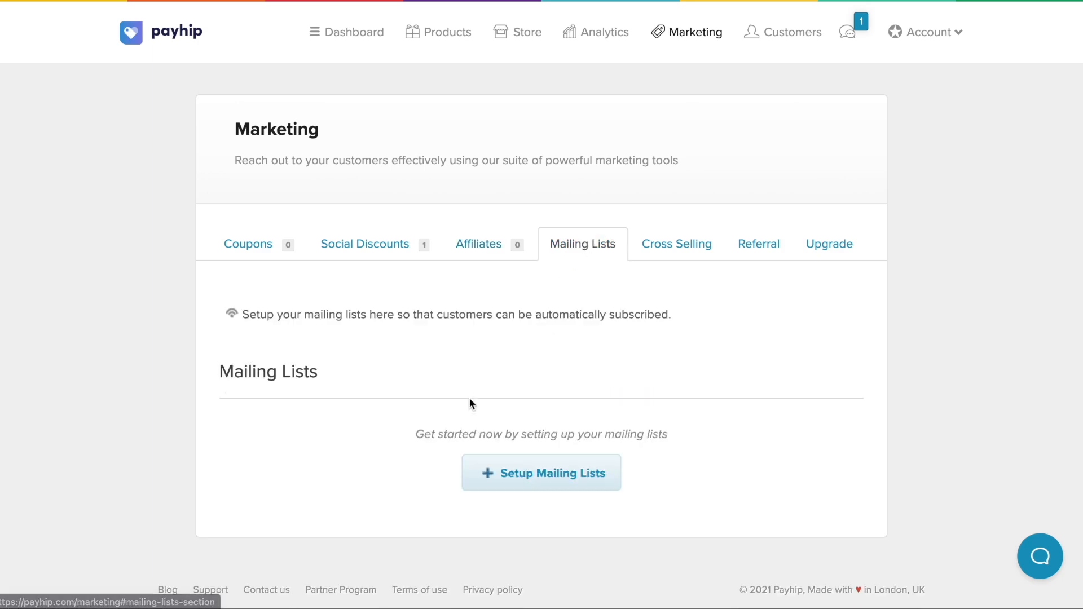
{"action": "left_click", "coordinate": [526, 473]}
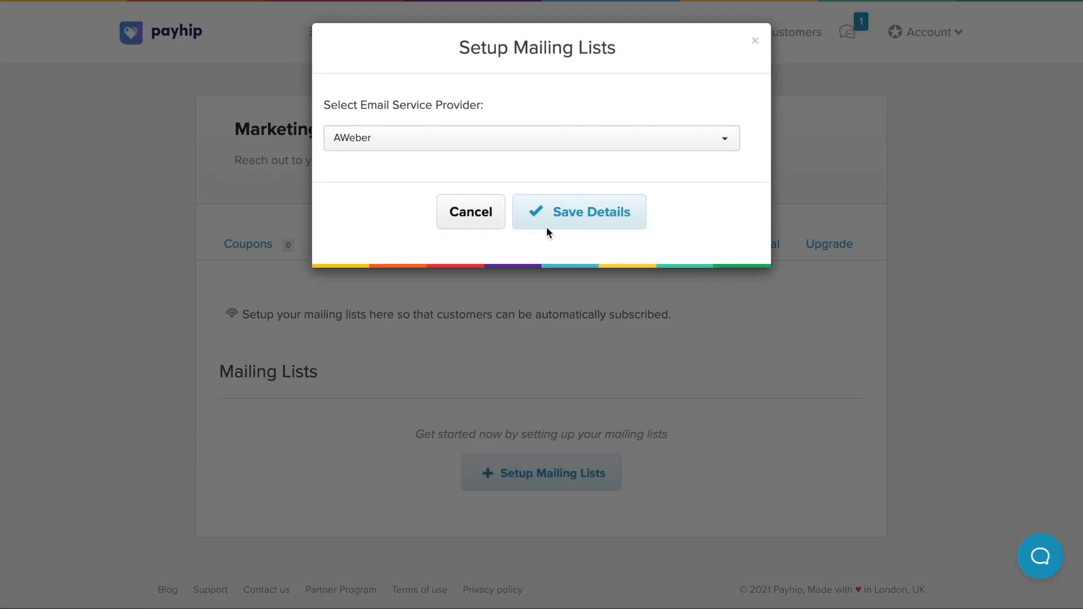
{"action": "left_click", "coordinate": [542, 137]}
{"action": "scroll", "coordinate": [532, 204], "scroll_direction": "down", "scroll_amount": 3}
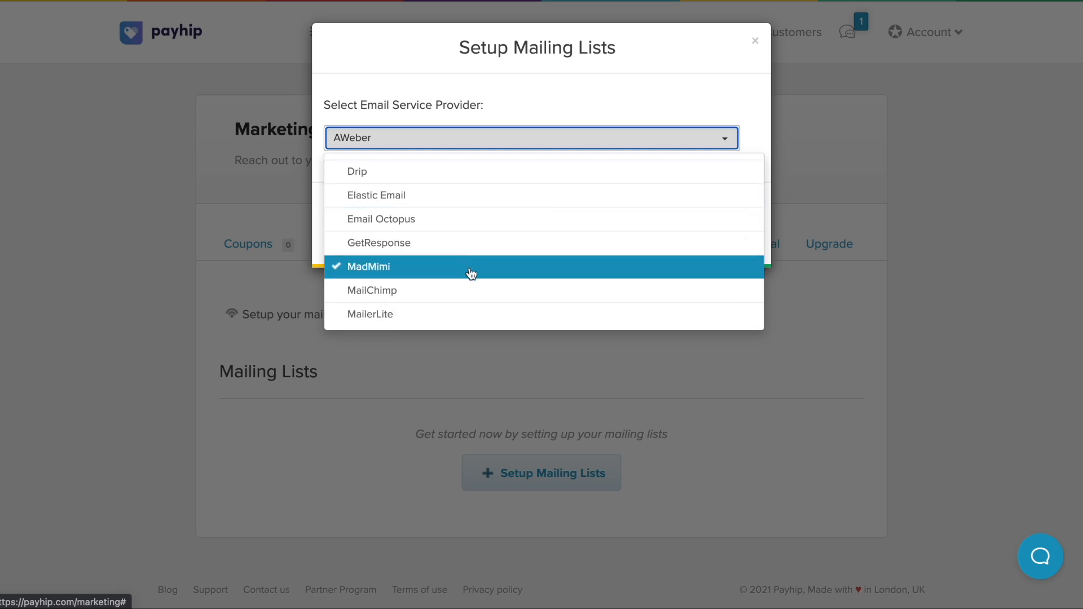
{"action": "left_click", "coordinate": [828, 151]}
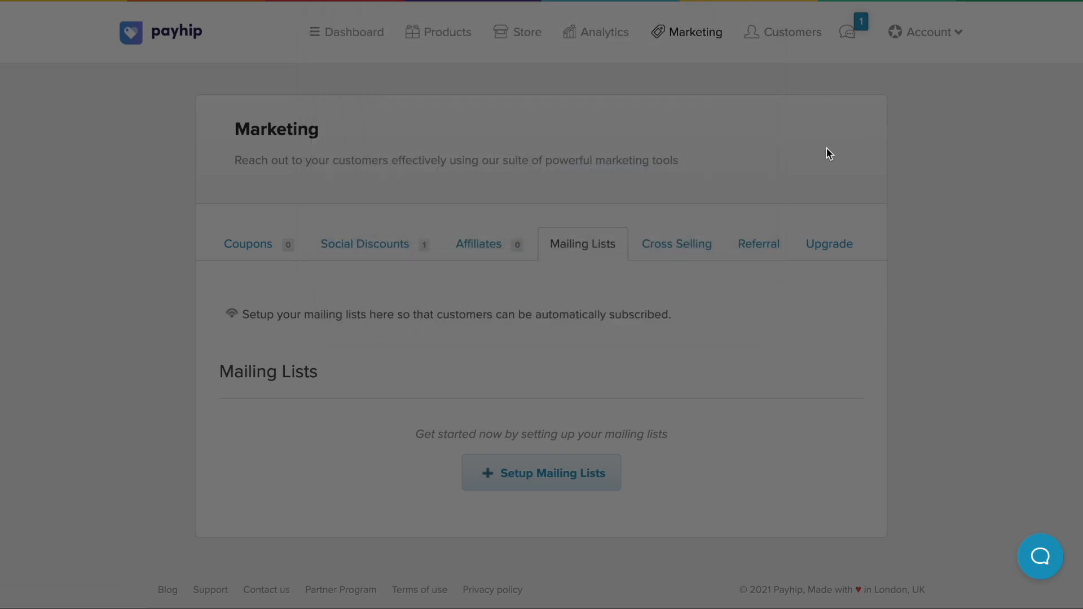
Look over the Cross Selling, Referral and Upgrade marketing sections.
{"action": "left_click", "coordinate": [663, 250]}
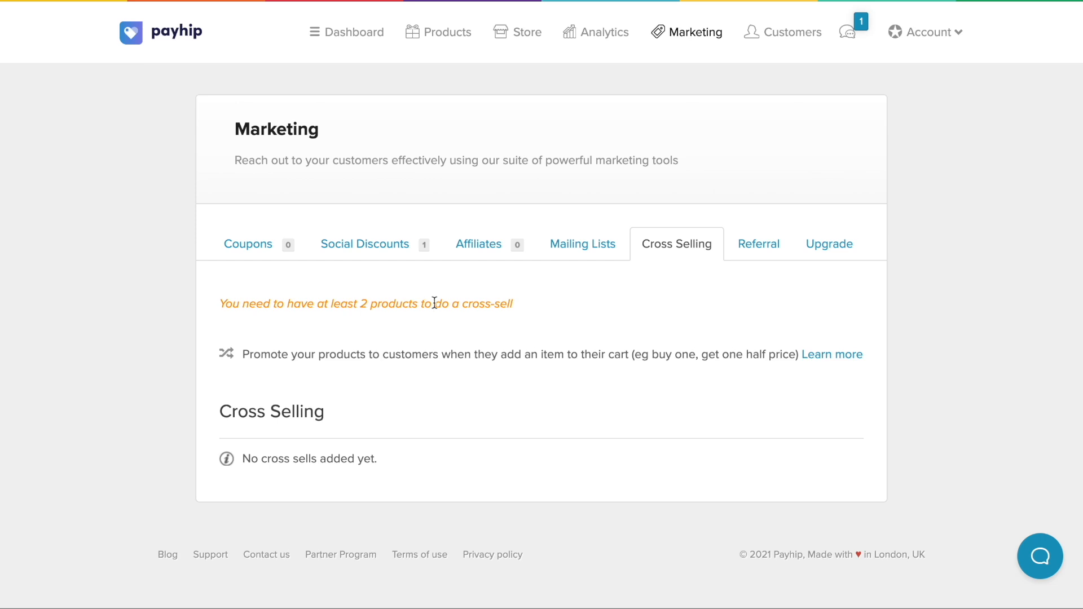
{"action": "left_click", "coordinate": [740, 247]}
{"action": "left_click", "coordinate": [830, 248]}
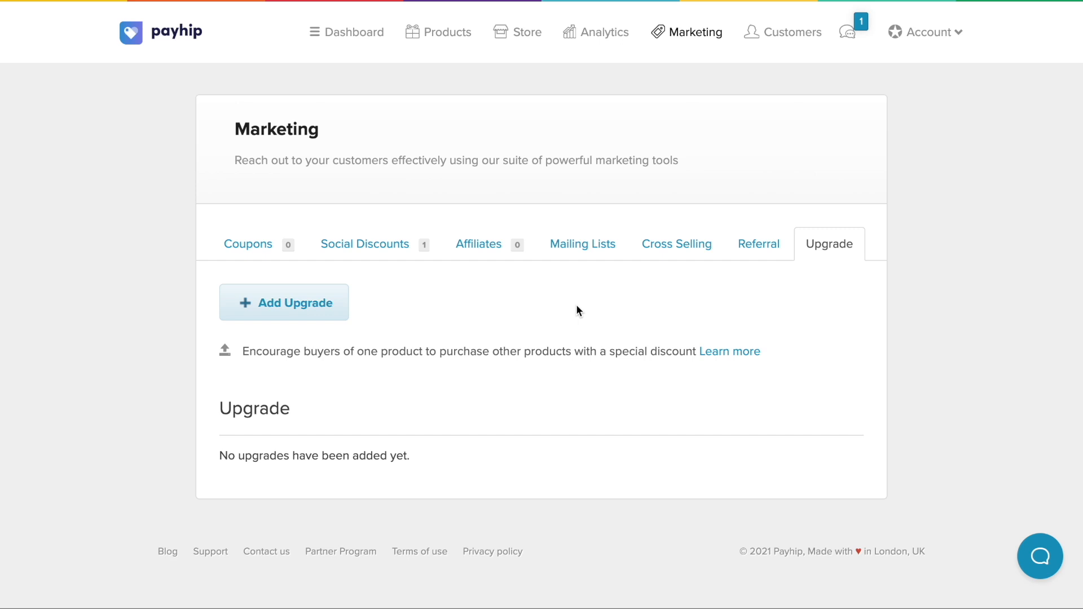
Open the store's Analytics and examine the daily views, daily sales and summary totals for all products.
{"action": "left_click", "coordinate": [601, 41]}
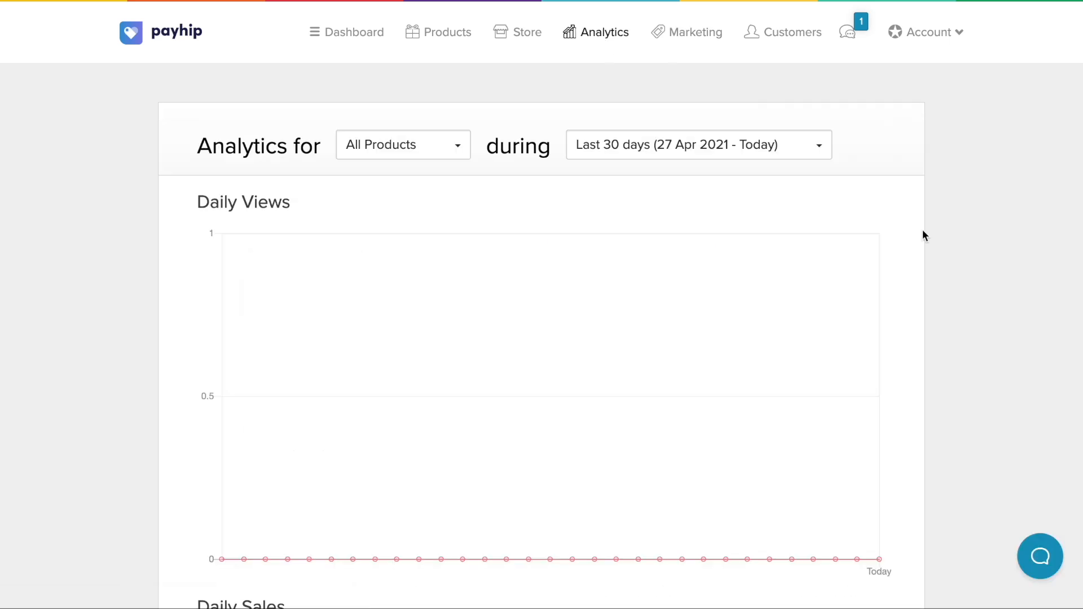
{"action": "scroll", "coordinate": [922, 231], "scroll_direction": "down", "scroll_amount": 10}
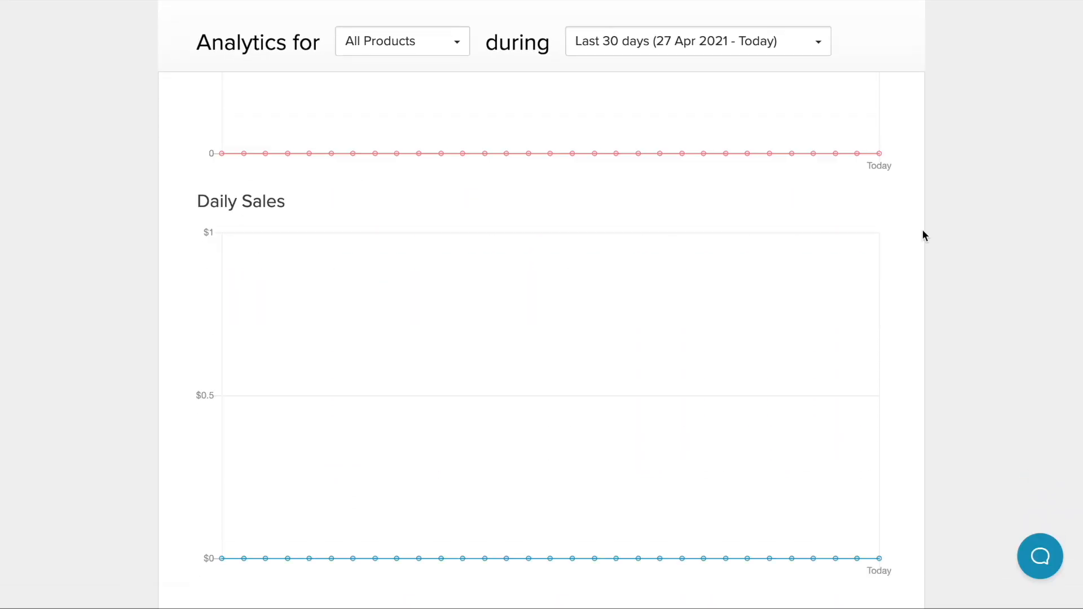
{"action": "scroll", "coordinate": [923, 235], "scroll_direction": "down", "scroll_amount": 5}
{"action": "scroll", "coordinate": [776, 287], "scroll_direction": "up", "scroll_amount": 15}
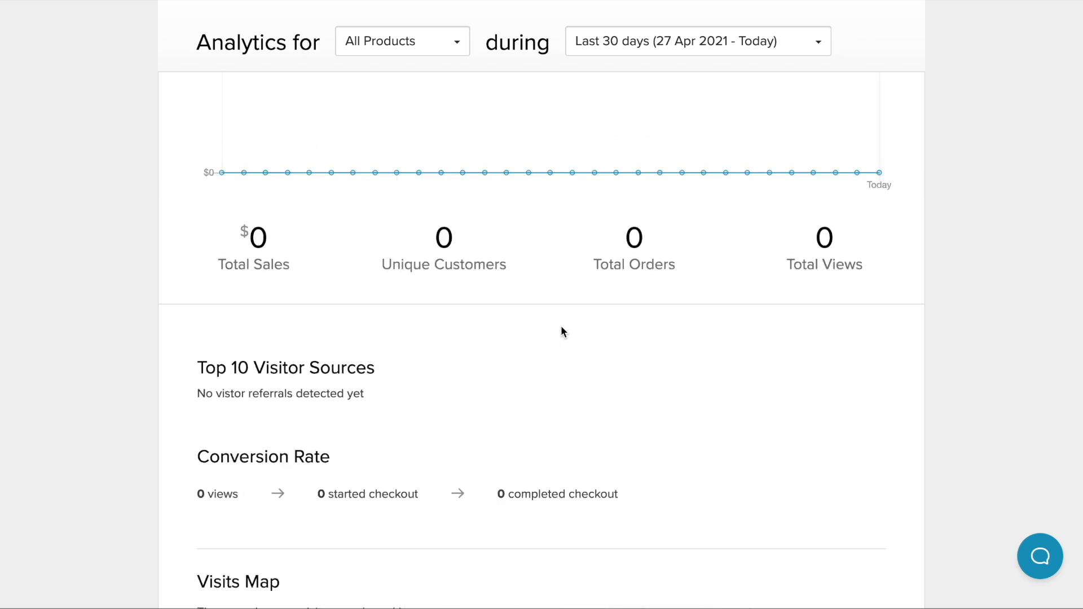
{"action": "scroll", "coordinate": [466, 228], "scroll_direction": "down", "scroll_amount": 9}
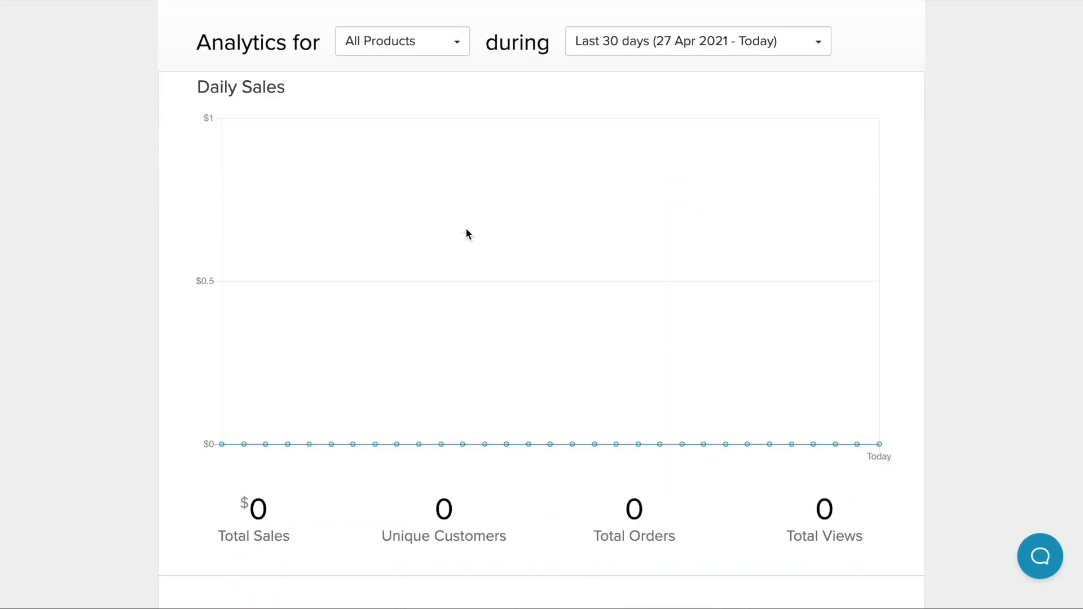
{"action": "scroll", "coordinate": [546, 293], "scroll_direction": "down", "scroll_amount": 5}
{"action": "scroll", "coordinate": [546, 292], "scroll_direction": "up", "scroll_amount": 15}
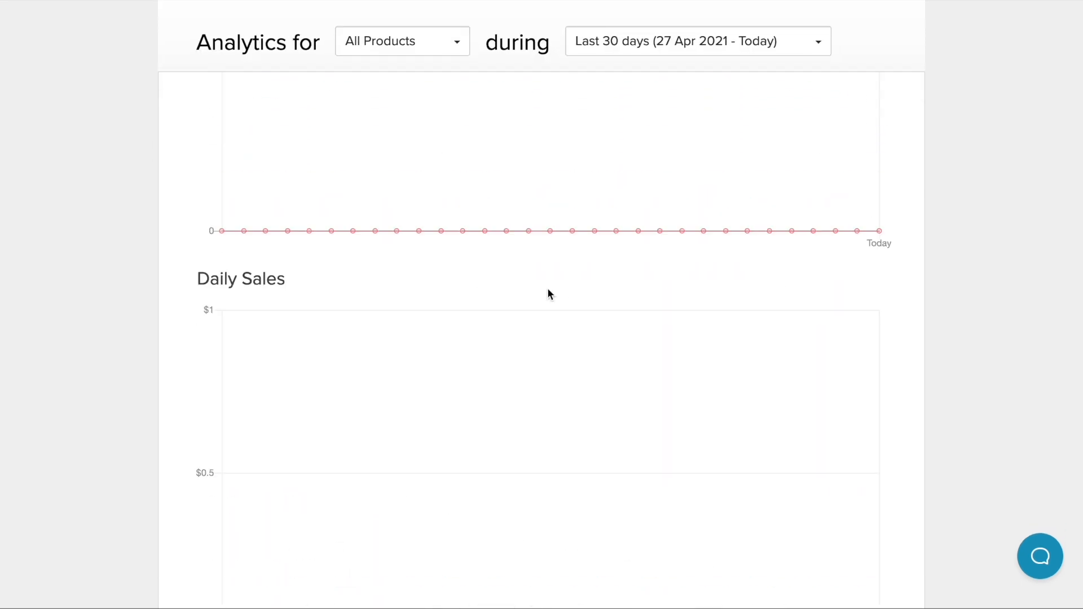
Check the available analytics date ranges, and examine the visitor sources, conversion rate, visits map and notes.
{"action": "left_click", "coordinate": [703, 156]}
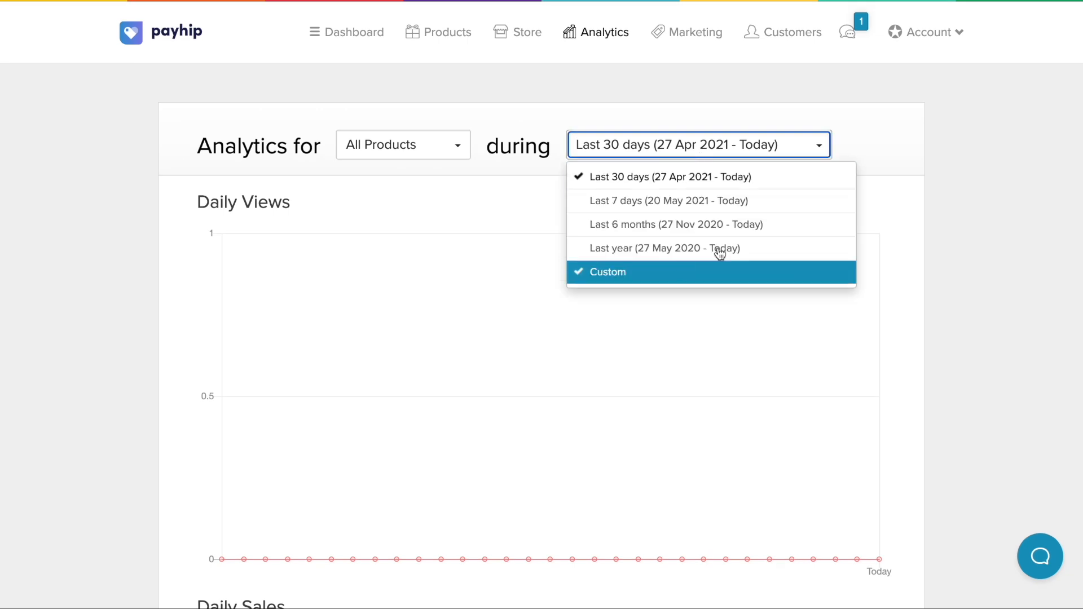
{"action": "left_click", "coordinate": [912, 226]}
{"action": "scroll", "coordinate": [911, 228], "scroll_direction": "down", "scroll_amount": 15}
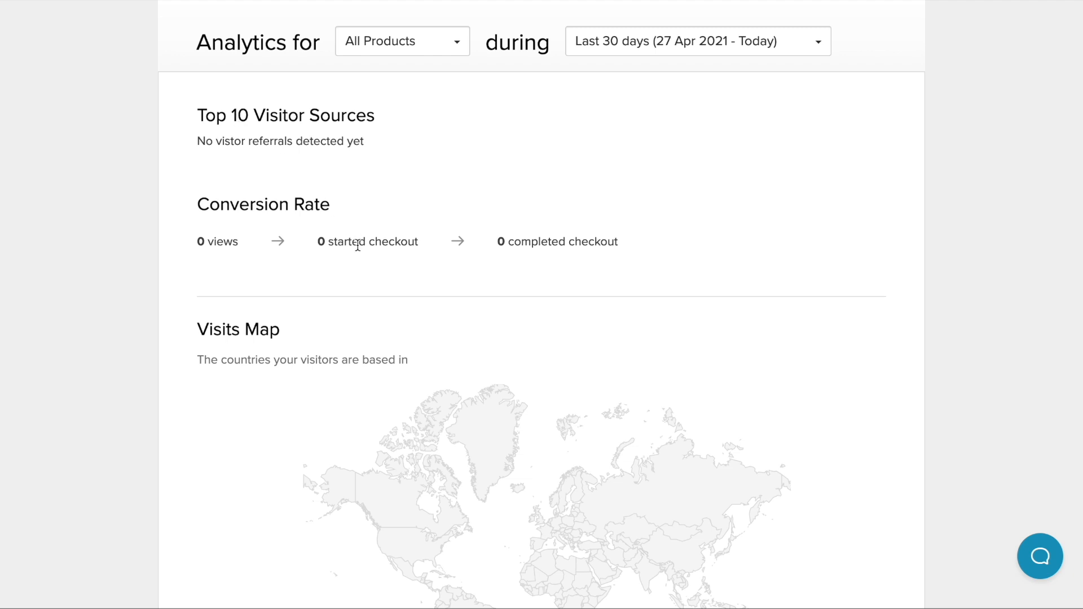
{"action": "scroll", "coordinate": [402, 313], "scroll_direction": "down", "scroll_amount": 4}
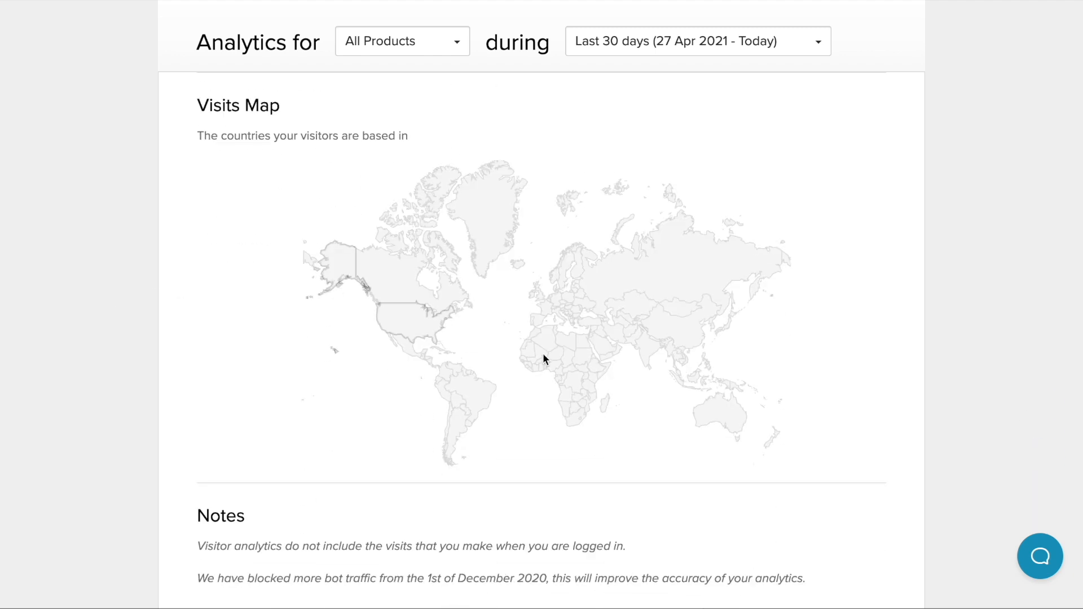
{"action": "scroll", "coordinate": [462, 237], "scroll_direction": "down", "scroll_amount": 1}
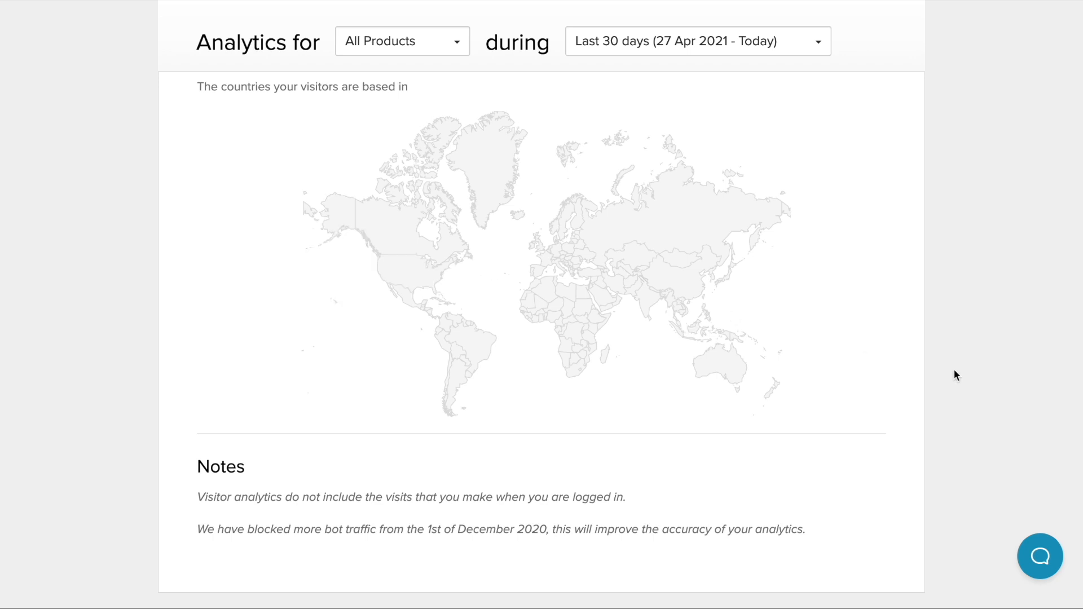
{"action": "scroll", "coordinate": [303, 289], "scroll_direction": "down", "scroll_amount": 1}
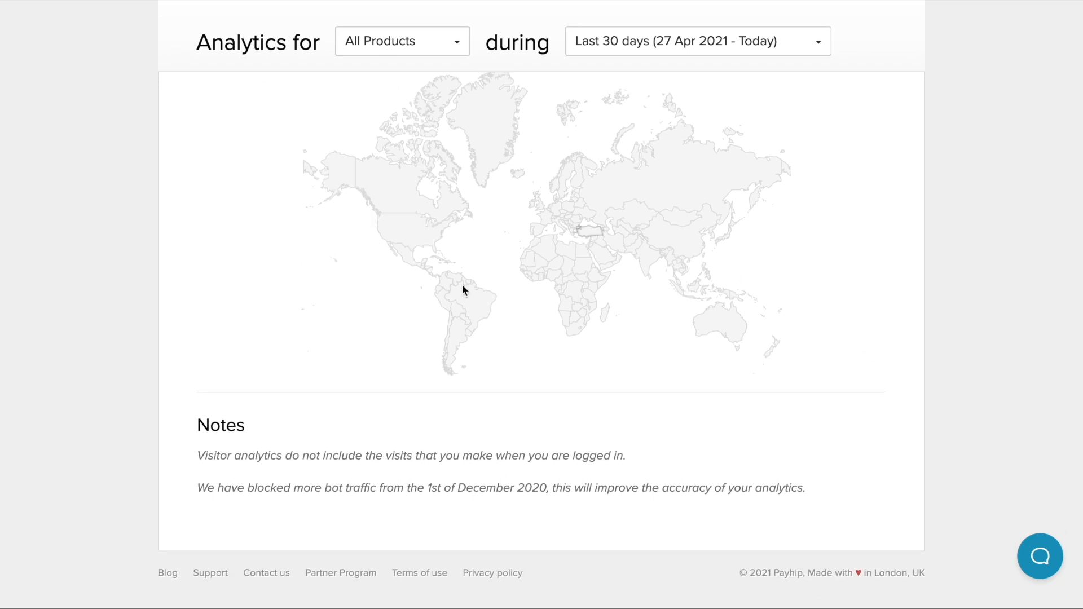
Open a new blog post form from the store's Blog Posts section and examine its content, image, visibility and blog options.
{"action": "scroll", "coordinate": [370, 387], "scroll_direction": "up", "scroll_amount": 15}
{"action": "left_click", "coordinate": [523, 35]}
{"action": "left_click", "coordinate": [306, 248]}
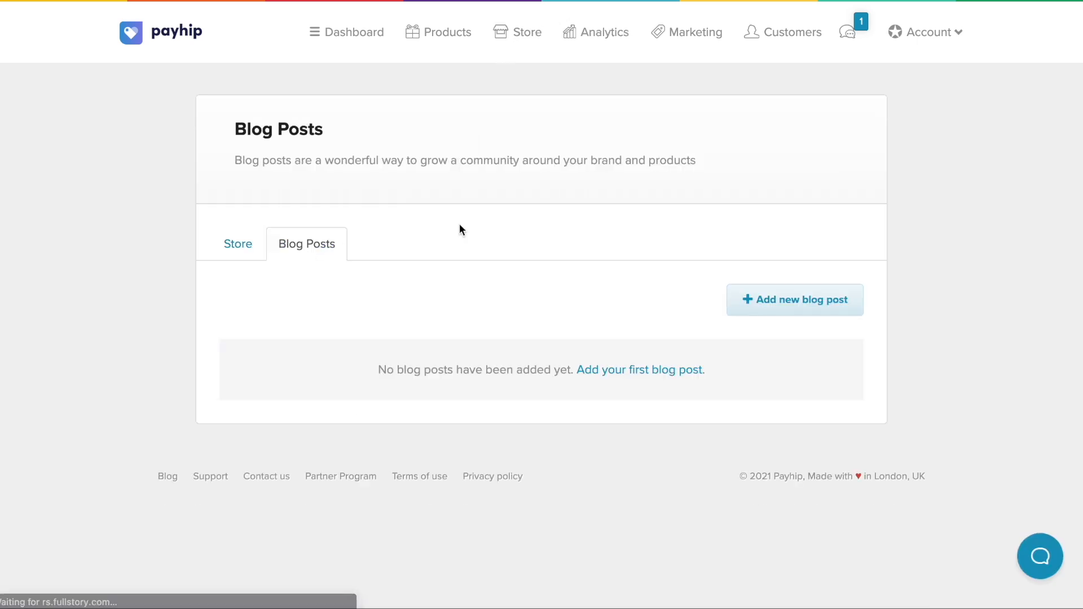
{"action": "left_click", "coordinate": [788, 297]}
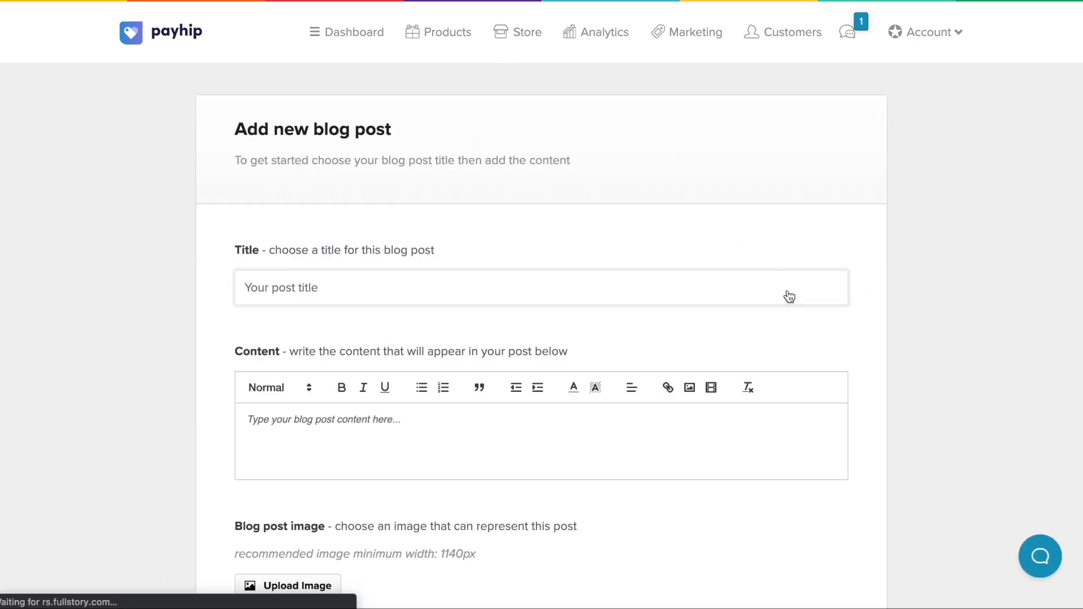
{"action": "scroll", "coordinate": [452, 177], "scroll_direction": "down", "scroll_amount": 3}
{"action": "scroll", "coordinate": [451, 179], "scroll_direction": "down", "scroll_amount": 6}
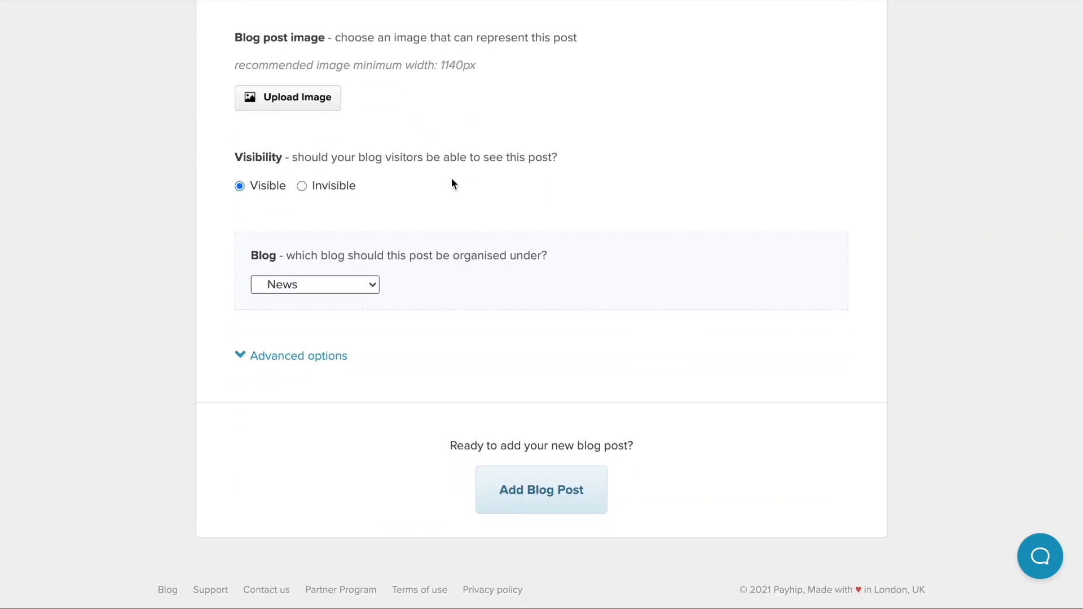
{"action": "scroll", "coordinate": [451, 178], "scroll_direction": "up", "scroll_amount": 9}
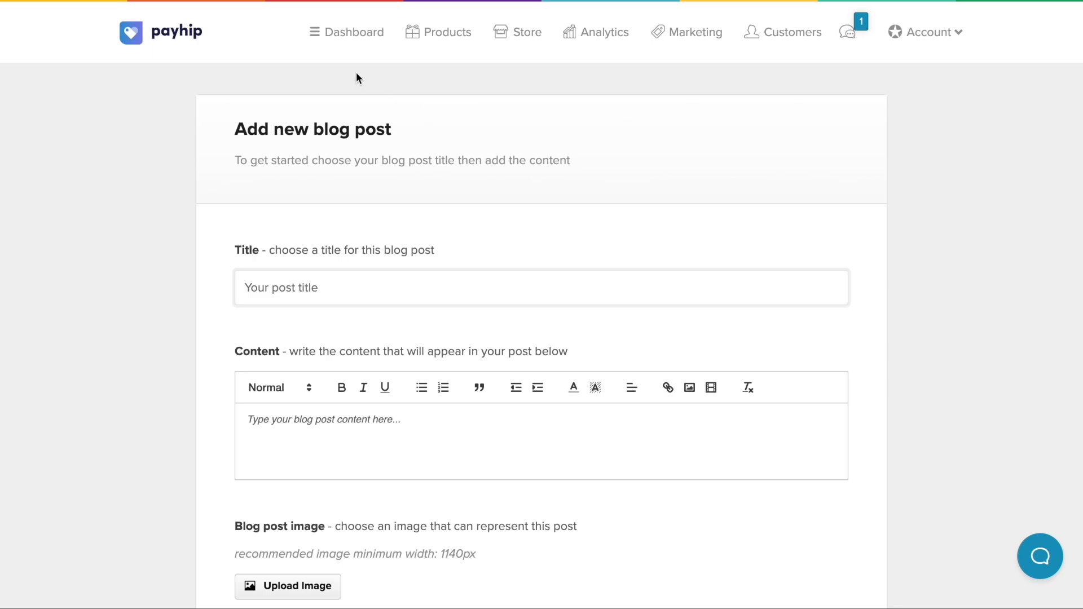
Return to the Dashboard and look over its promotion tips, products, transactions, blog posts and store progress.
{"action": "left_click", "coordinate": [344, 33]}
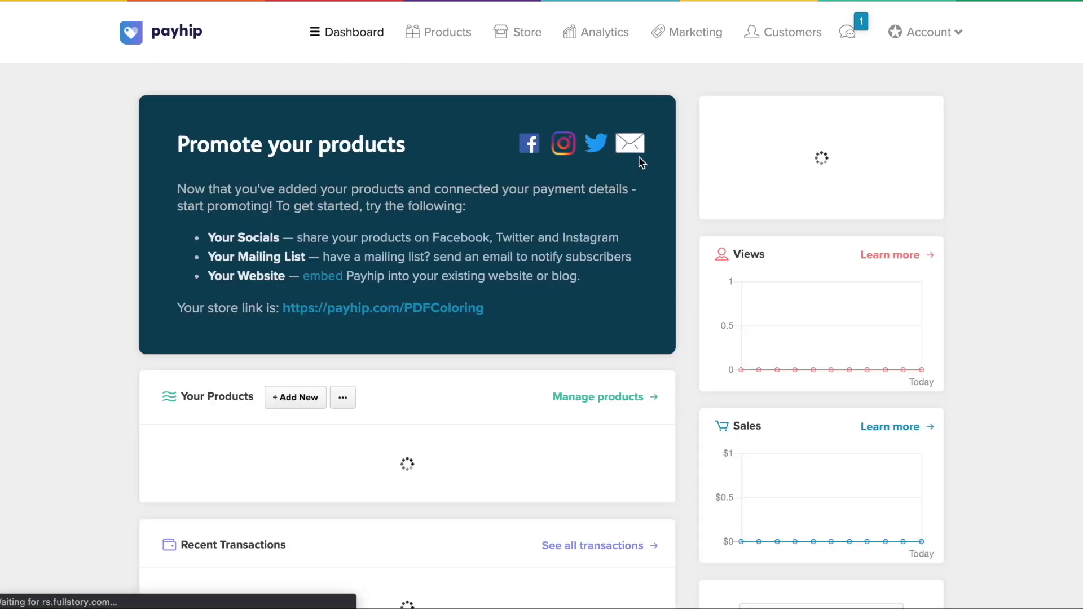
{"action": "scroll", "coordinate": [640, 162], "scroll_direction": "down", "scroll_amount": 5}
{"action": "scroll", "coordinate": [669, 284], "scroll_direction": "down", "scroll_amount": 8}
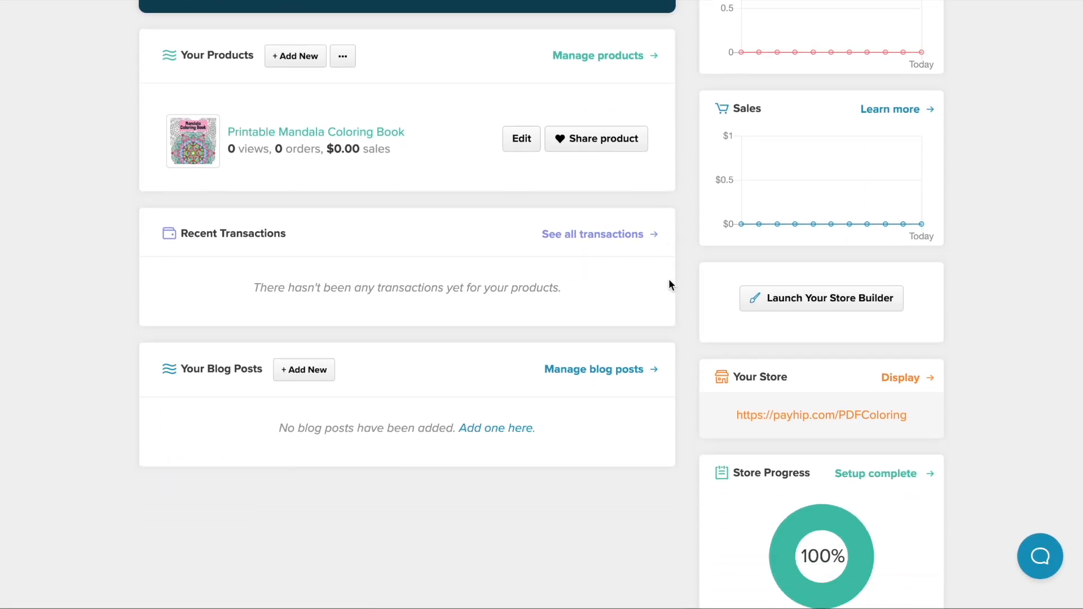
View the live PDF Coloring storefront, checking the product listing, About Me section and footer.
{"action": "scroll", "coordinate": [669, 281], "scroll_direction": "up", "scroll_amount": 15}
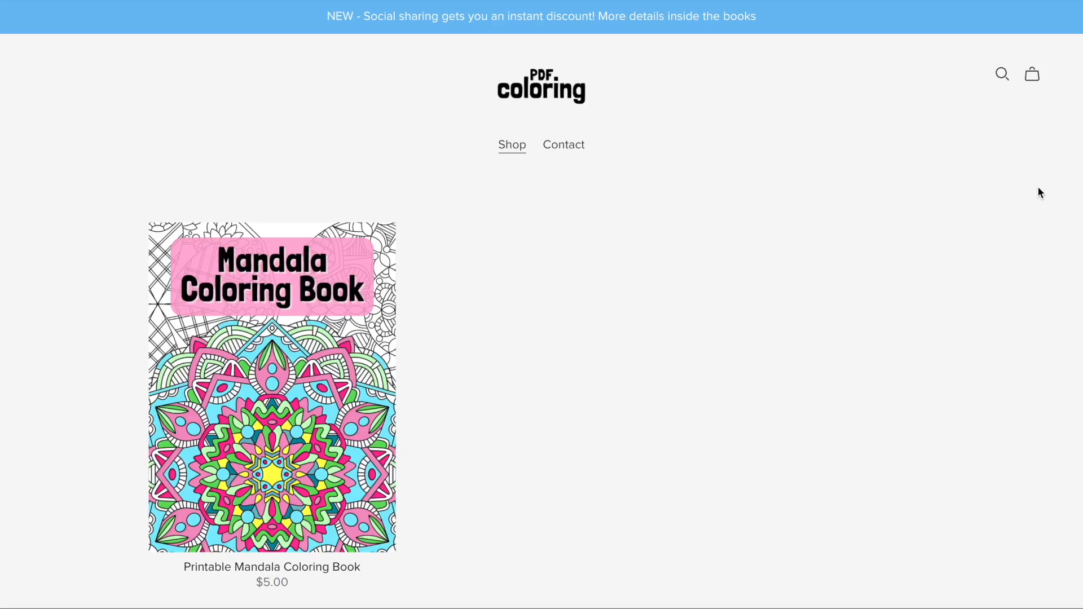
{"action": "scroll", "coordinate": [1039, 190], "scroll_direction": "down", "scroll_amount": 5}
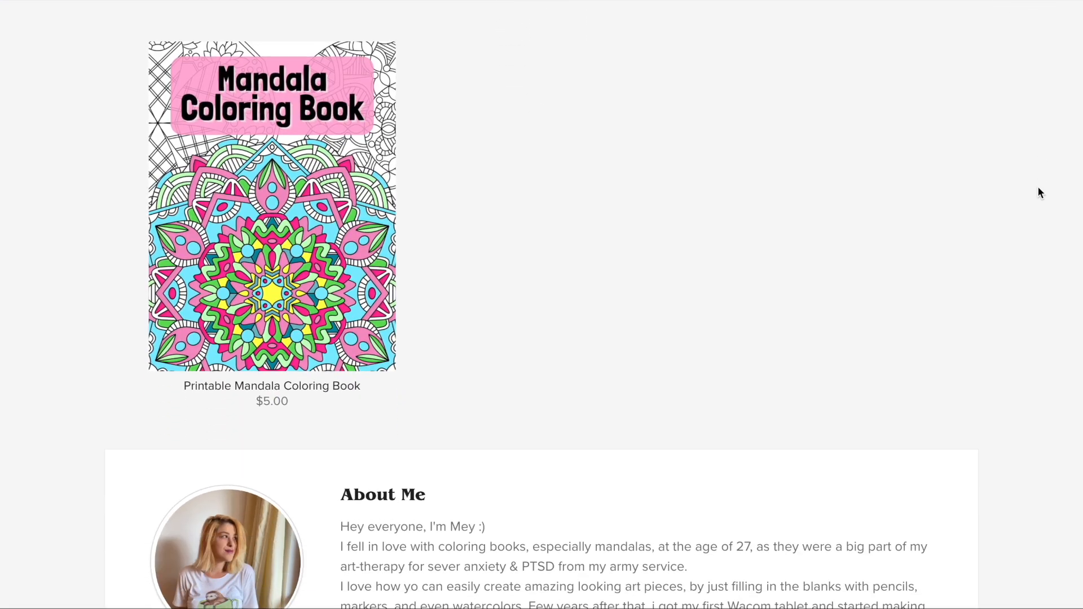
{"action": "scroll", "coordinate": [1041, 193], "scroll_direction": "down", "scroll_amount": 3}
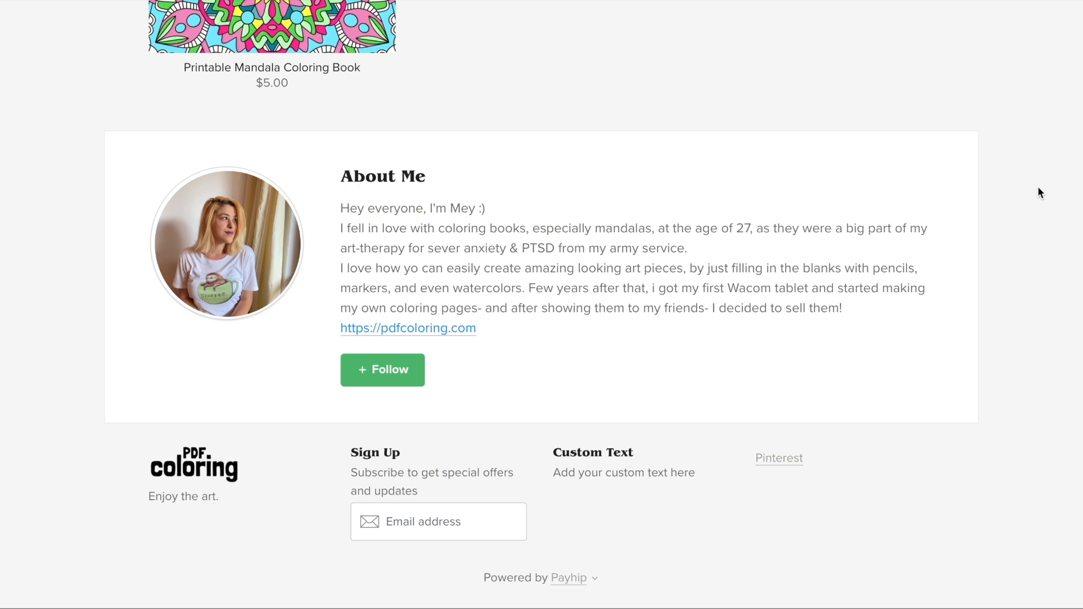